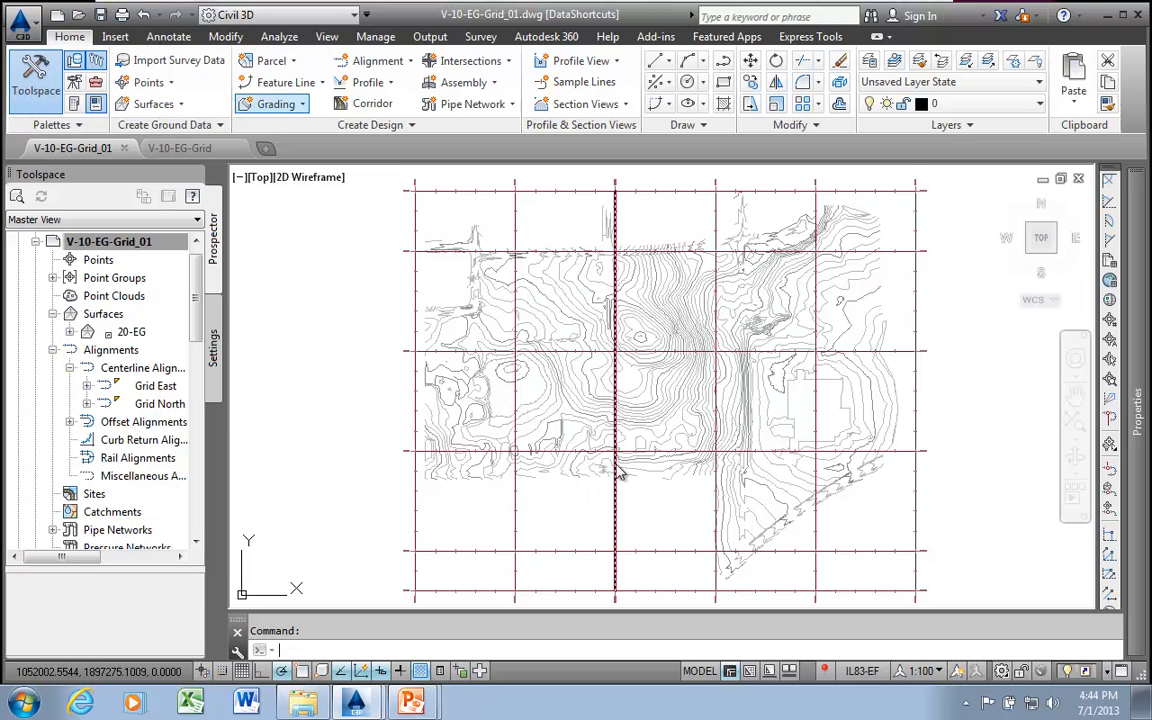
- Preview the model space plot at extents and examine the northing label and grid ticks at the sheet's east edge
key(ctrl+p)
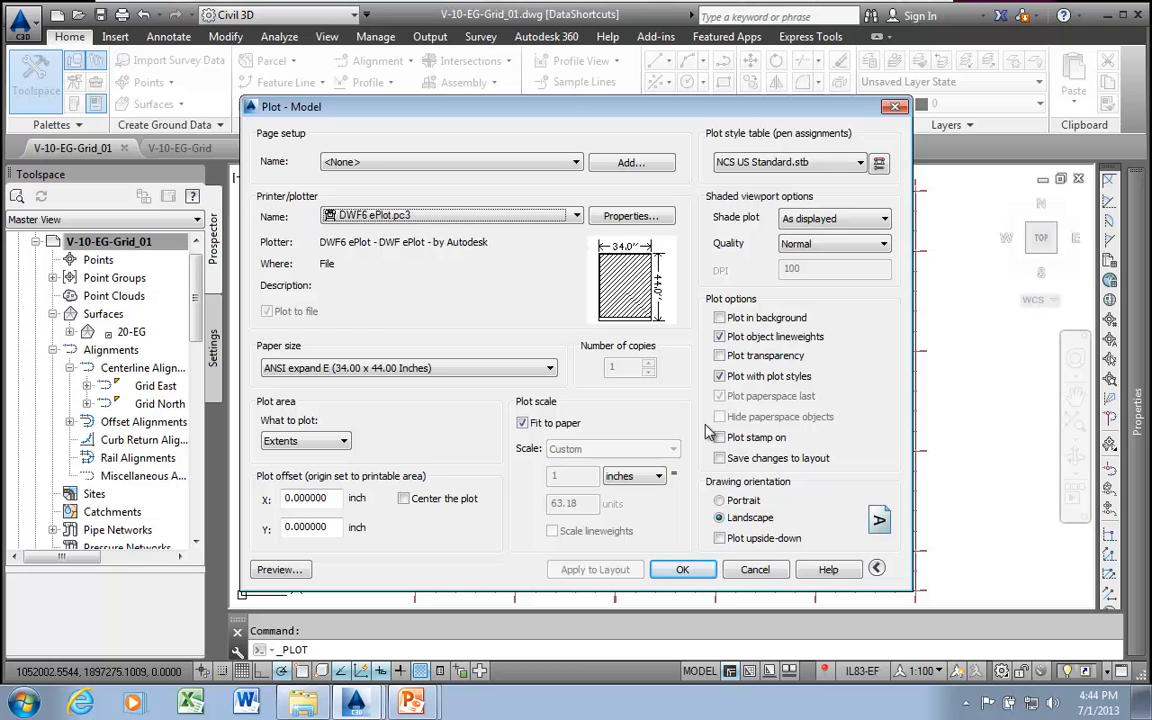
click(280, 570)
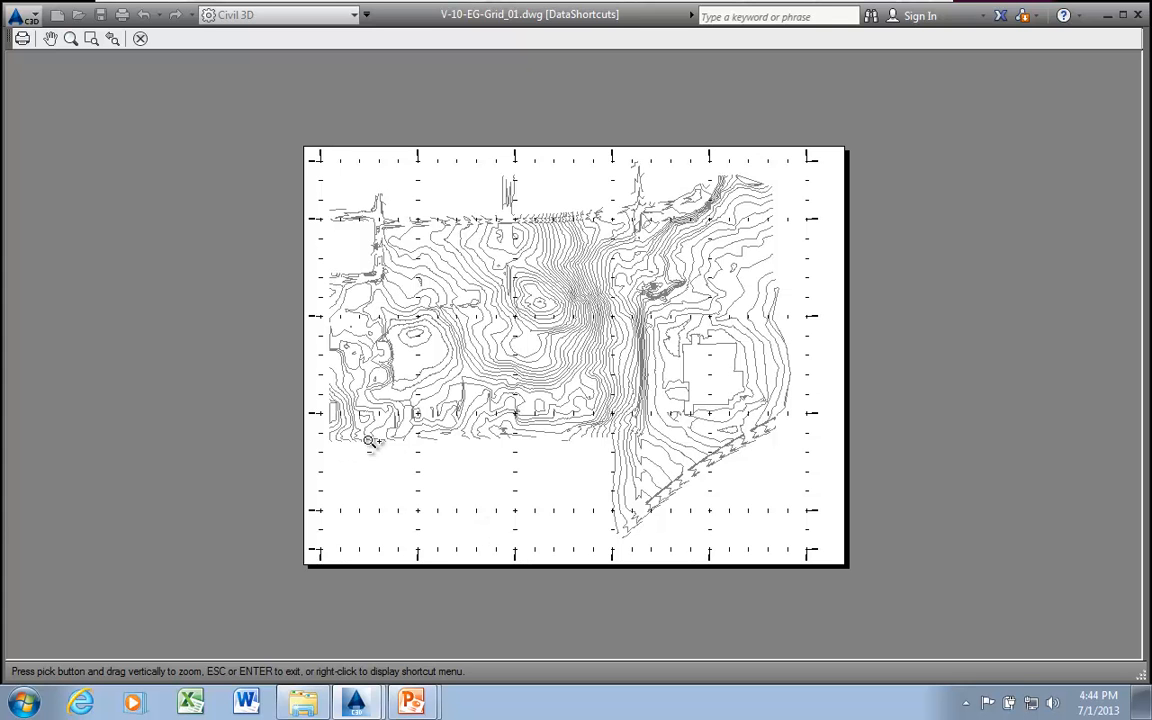
scroll(712, 380, up, 5)
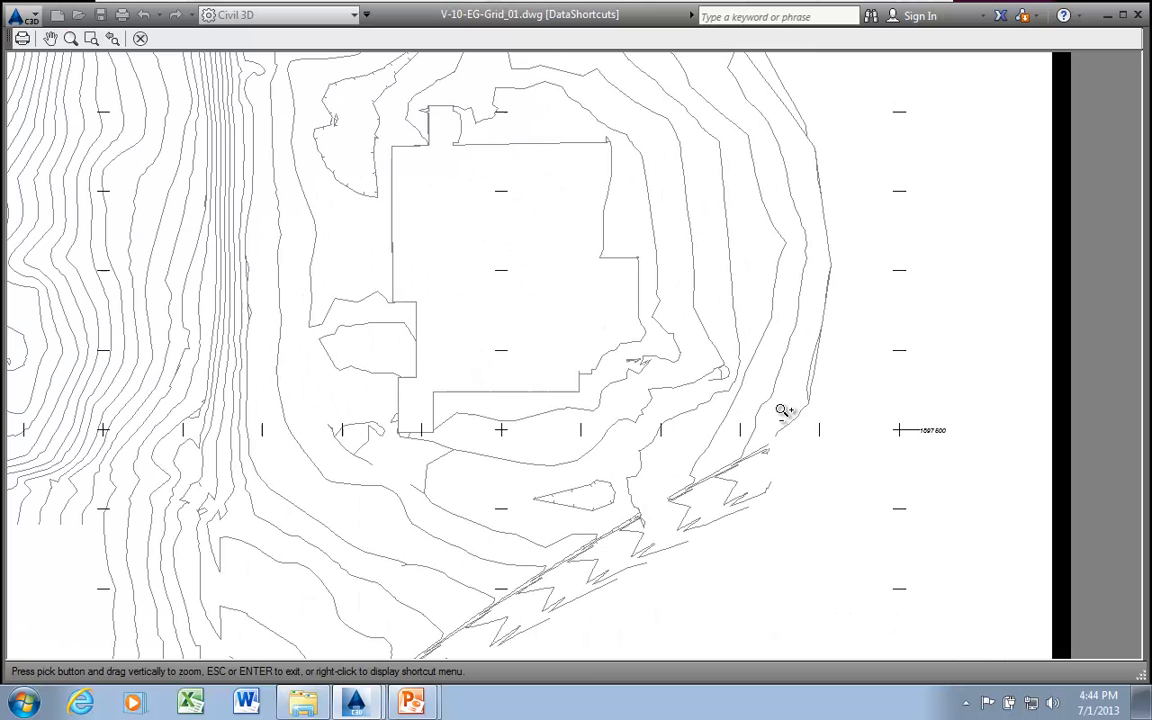
scroll(880, 420, up, 2)
scroll(903, 428, up, 4)
scroll(965, 420, down, 4)
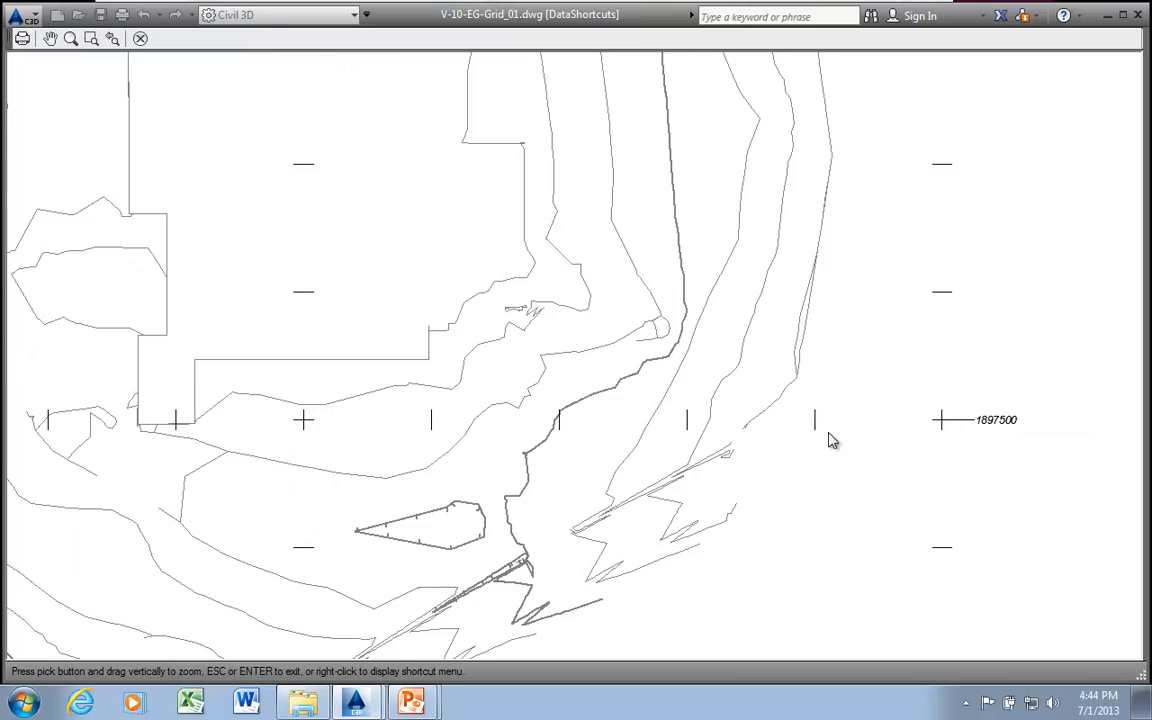
scroll(311, 417, up, 4)
scroll(316, 418, down, 2)
scroll(316, 418, down, 8)
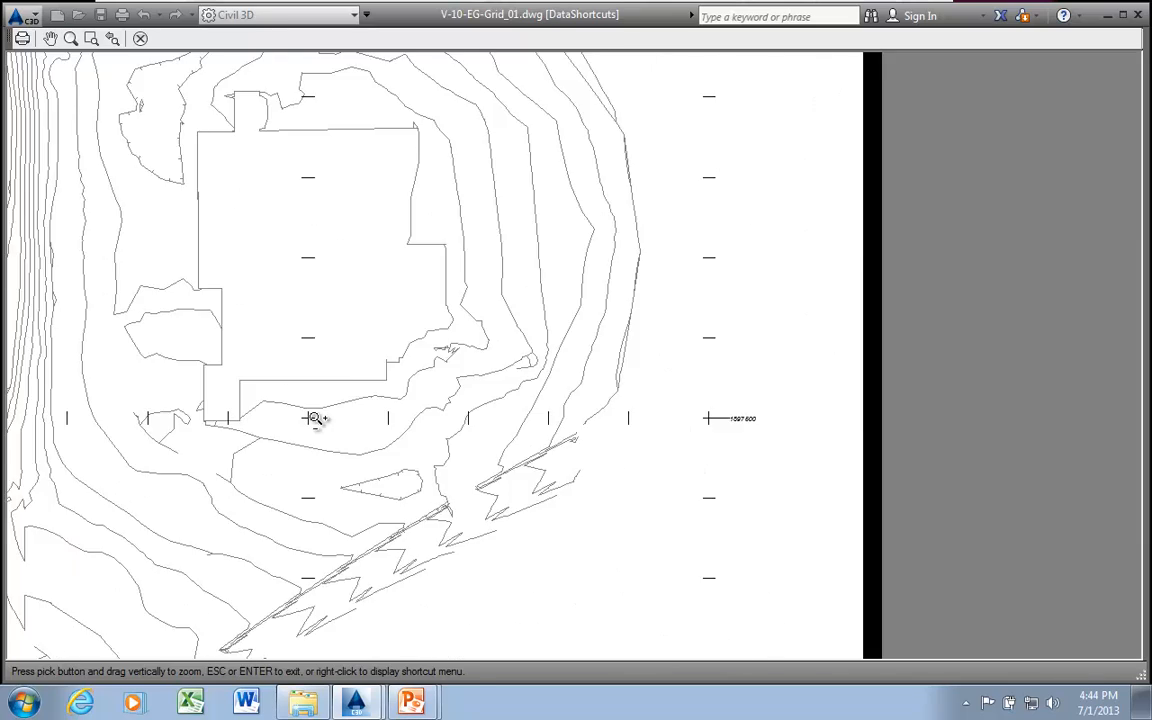
- Examine the grid crosses and ticks across the whole previewed sheet, and leave the preview without plotting
middle_drag(281, 438, 622, 426)
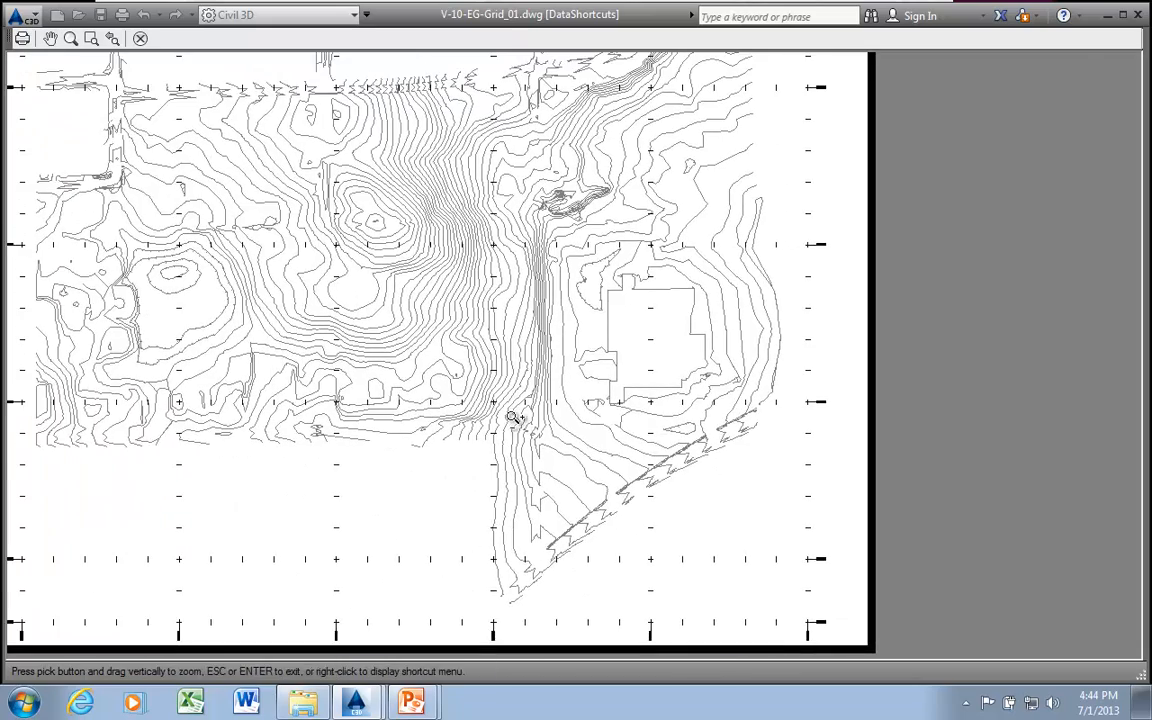
scroll(514, 411, up, 4)
scroll(483, 535, down, 4)
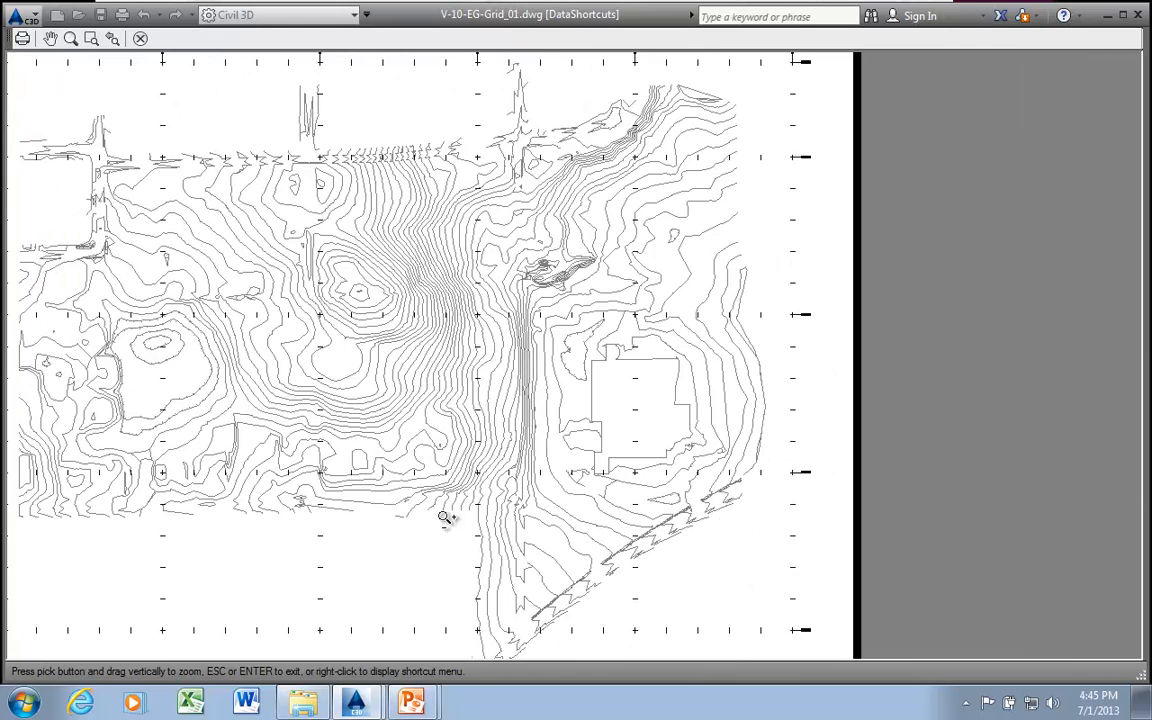
scroll(358, 393, down, 2)
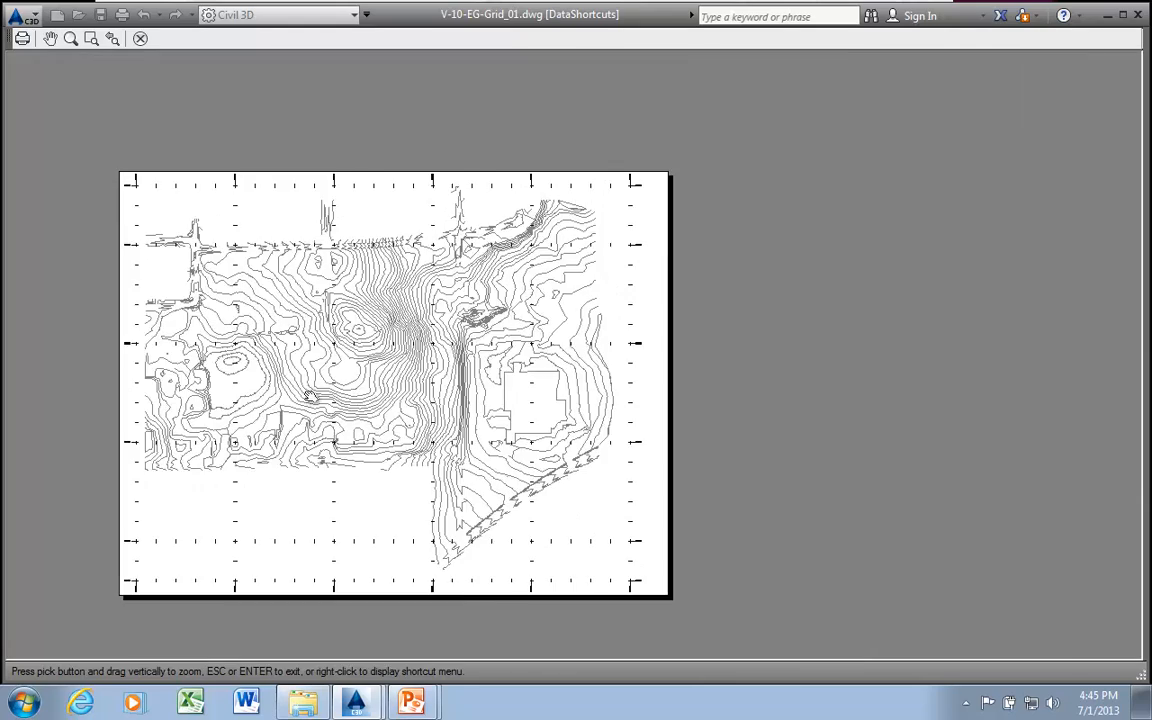
middle_drag(190, 345, 356, 345)
scroll(678, 365, up, 8)
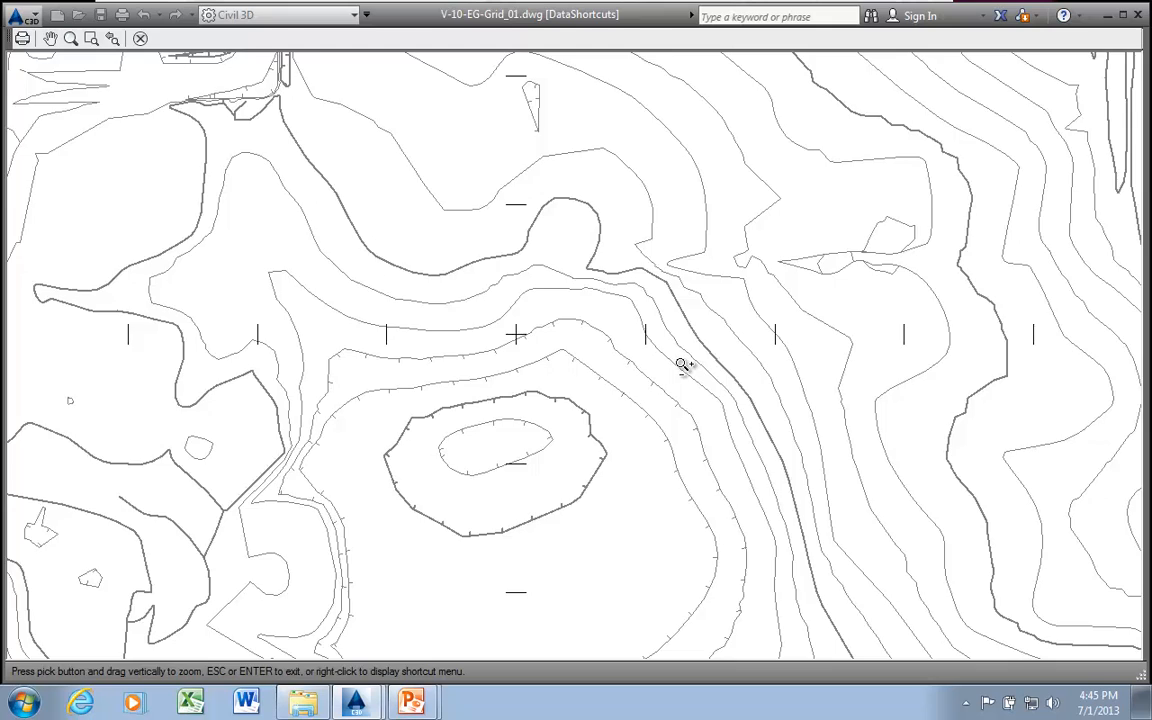
scroll(780, 410, down, 10)
middle_drag(899, 443, 609, 400)
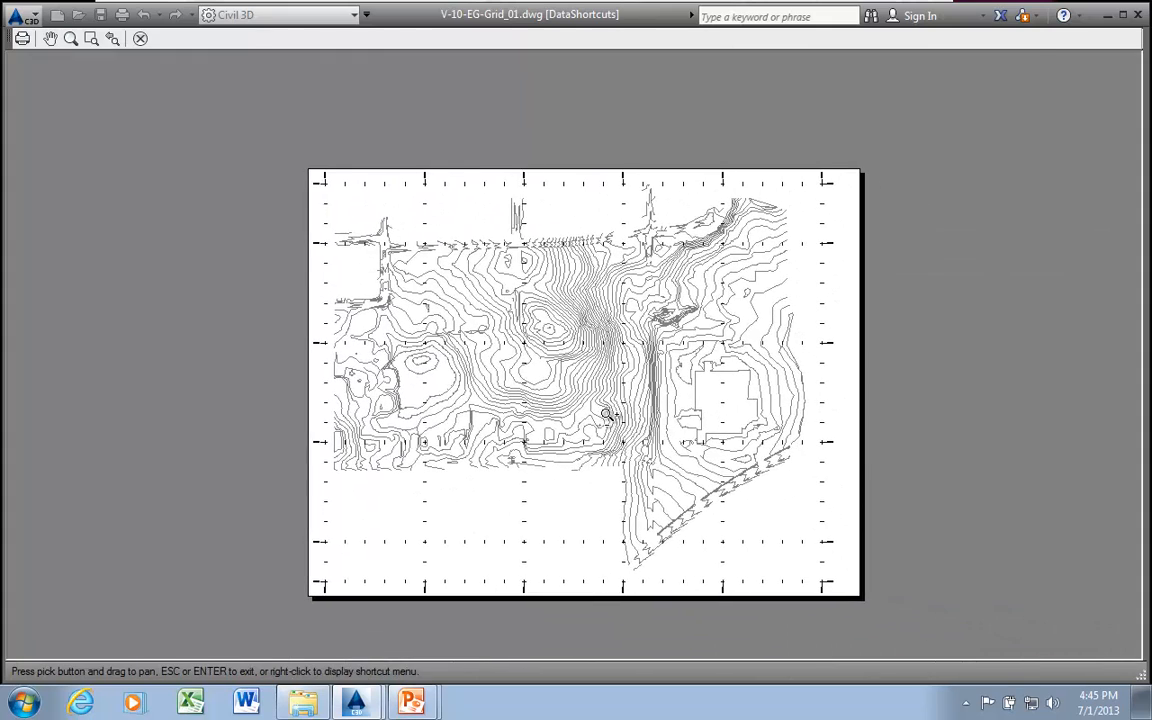
scroll(572, 395, up, 2)
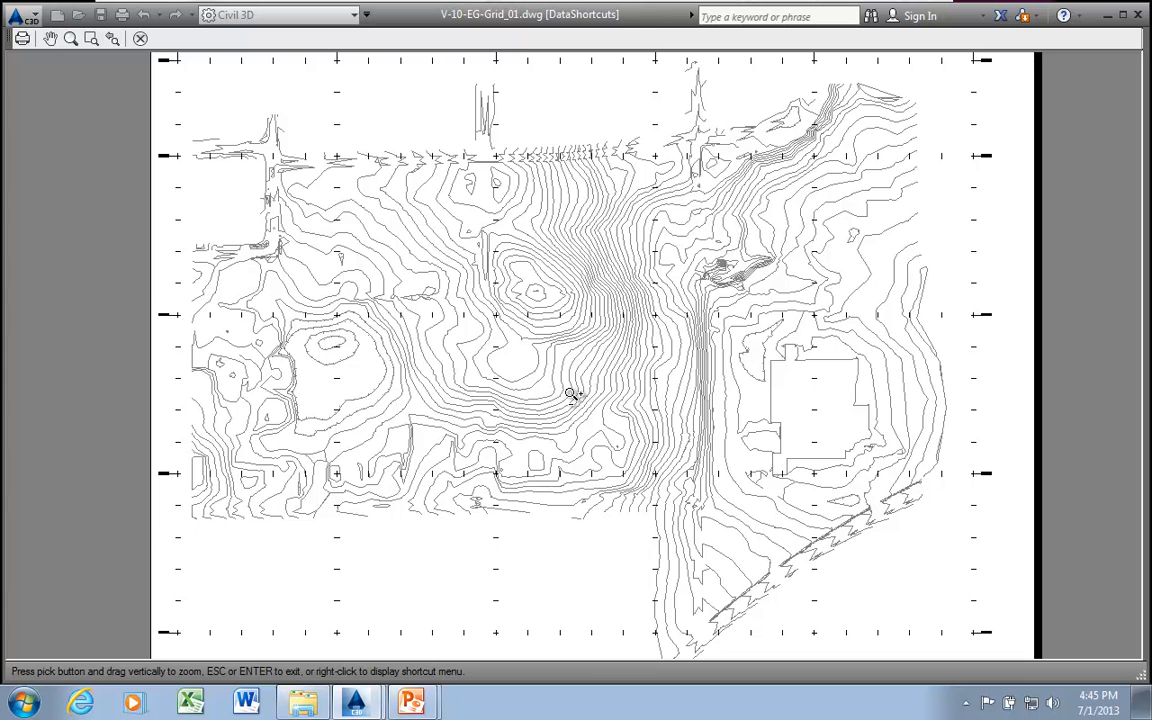
click(140, 38)
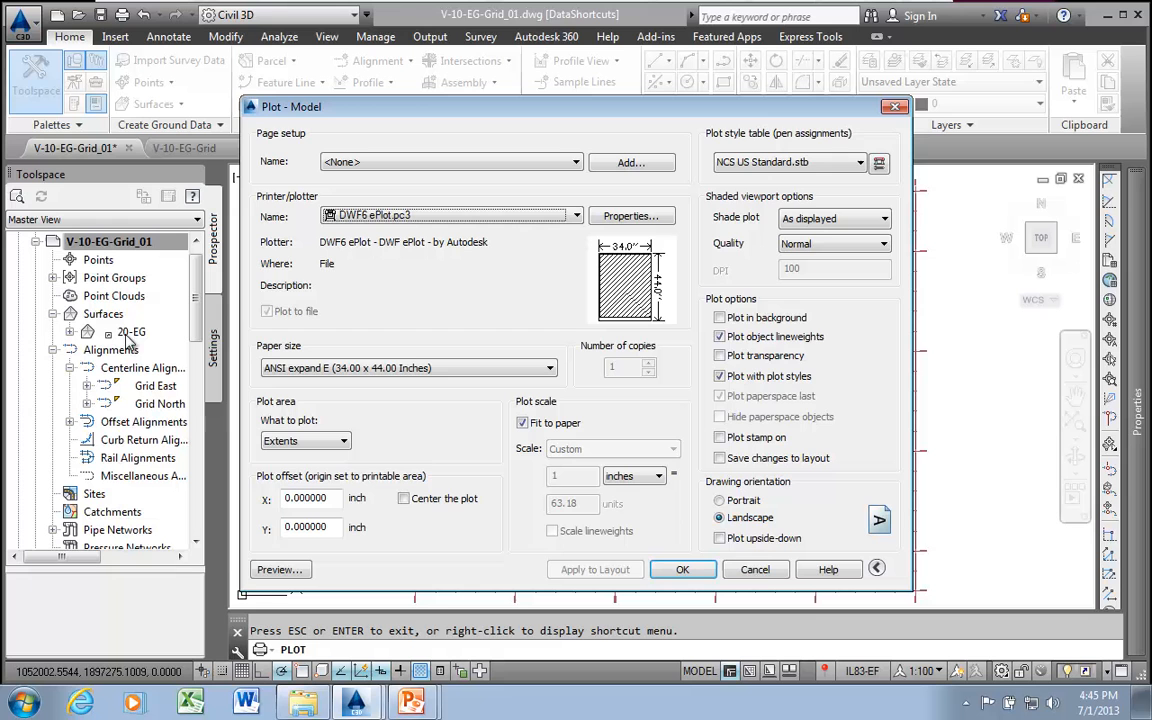
click(755, 569)
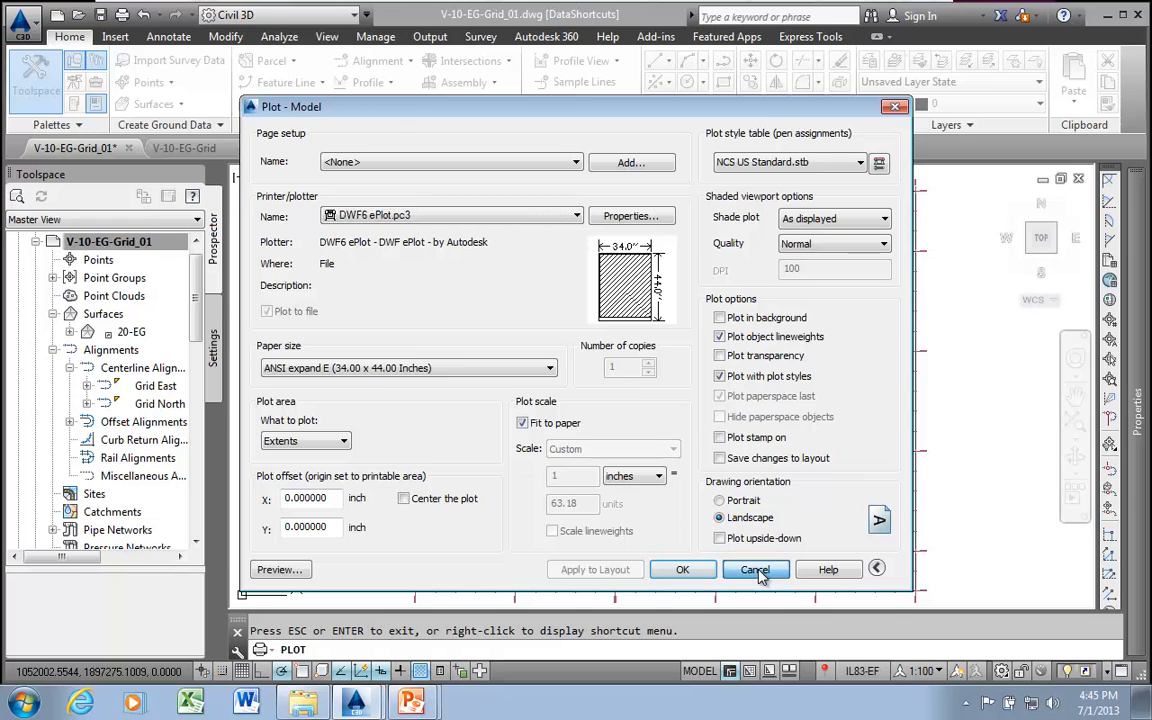
- Switch to the open V-10-EG-Grid drawing and save it
scroll(180, 290, down, 6)
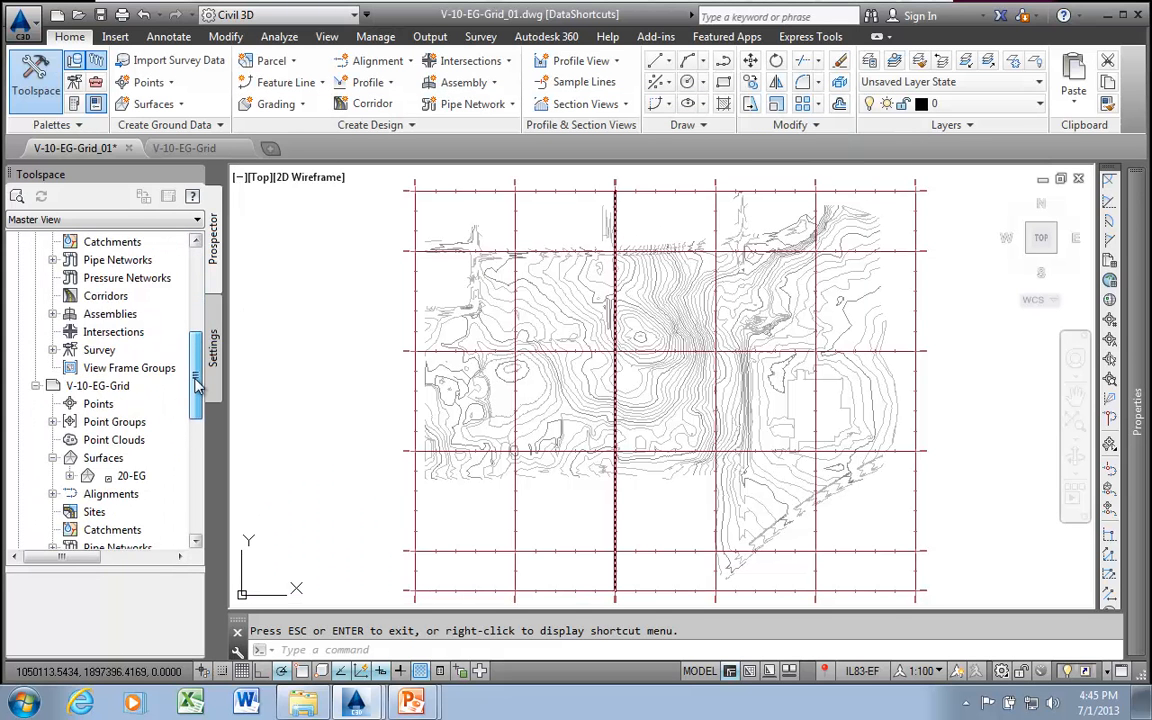
click(98, 349)
right_click(118, 351)
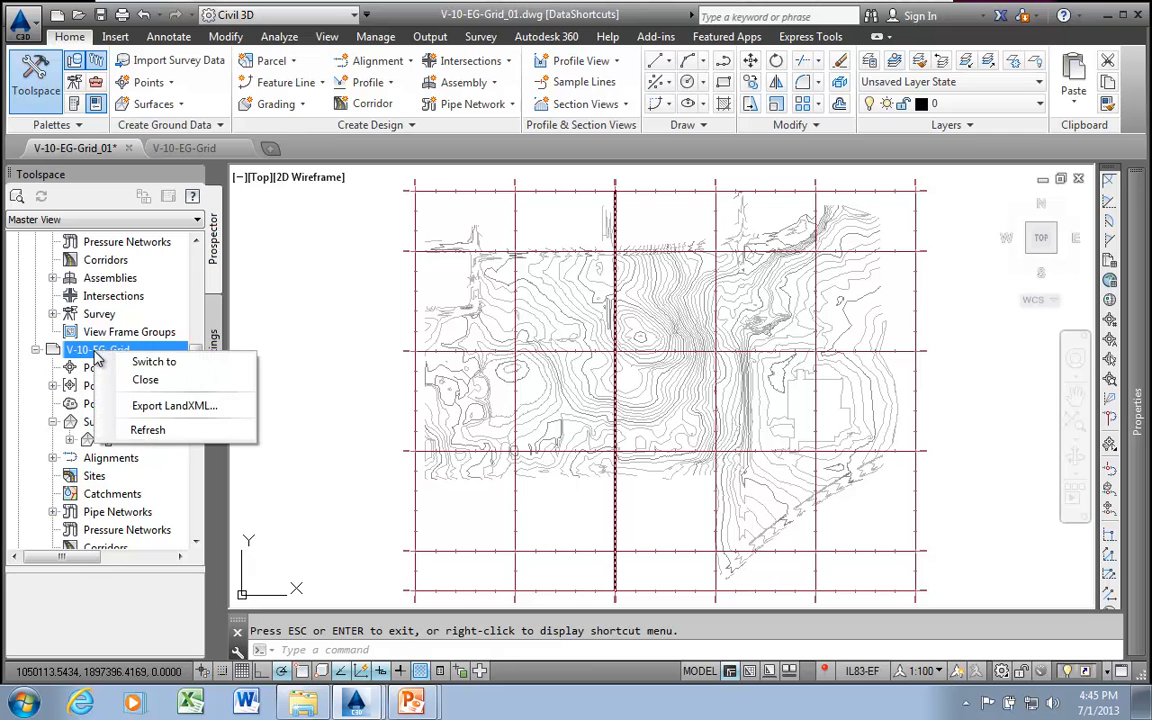
click(136, 363)
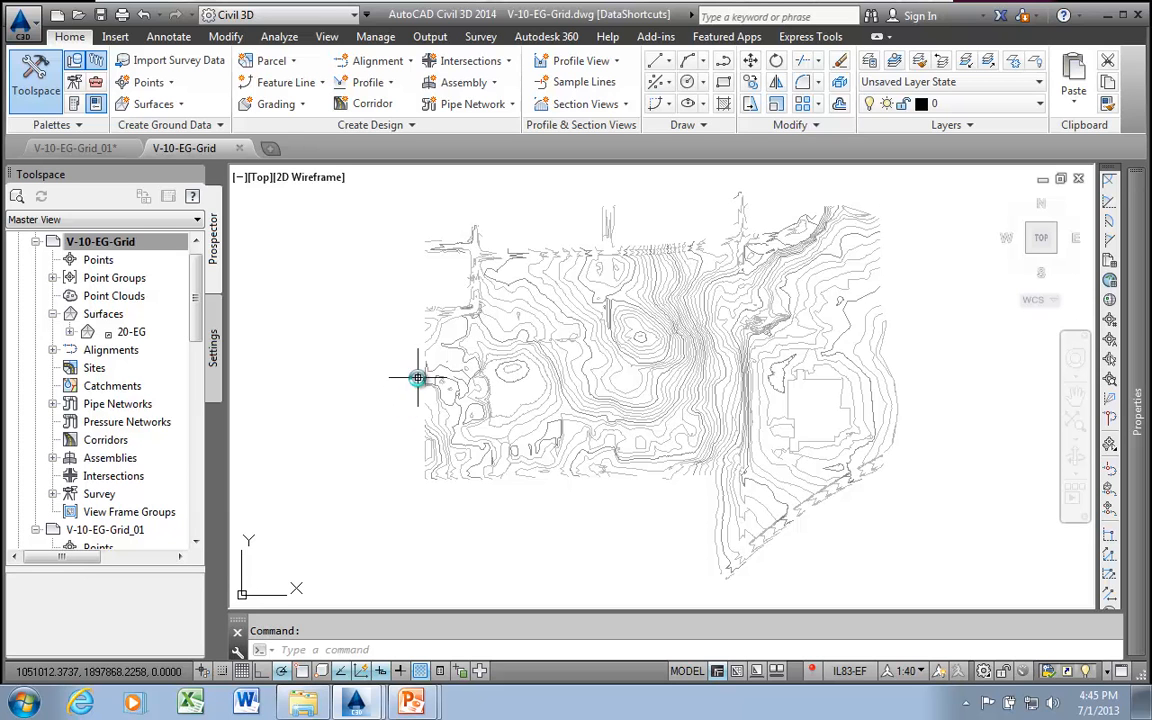
click(375, 37)
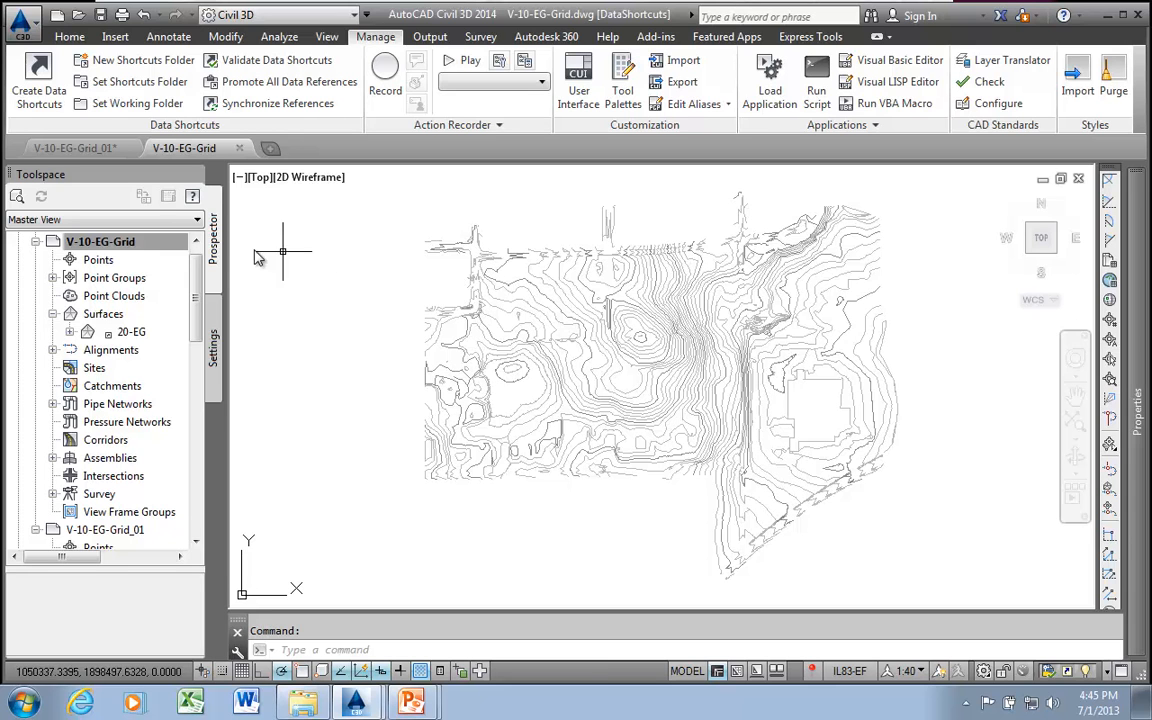
click(101, 15)
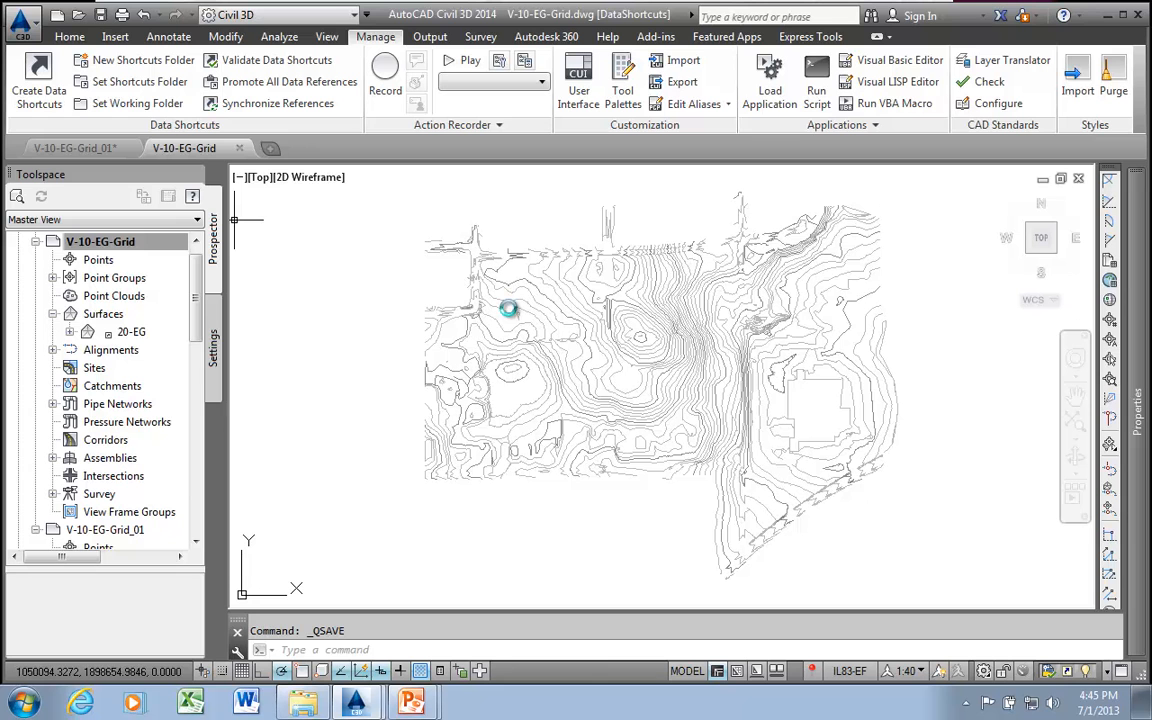
- Import styles using 07_Alignments_TOPO_Grids.dwg from the 00_Resources\Styles\Jump Kit\07_Alignments folder as the source drawing
click(1075, 82)
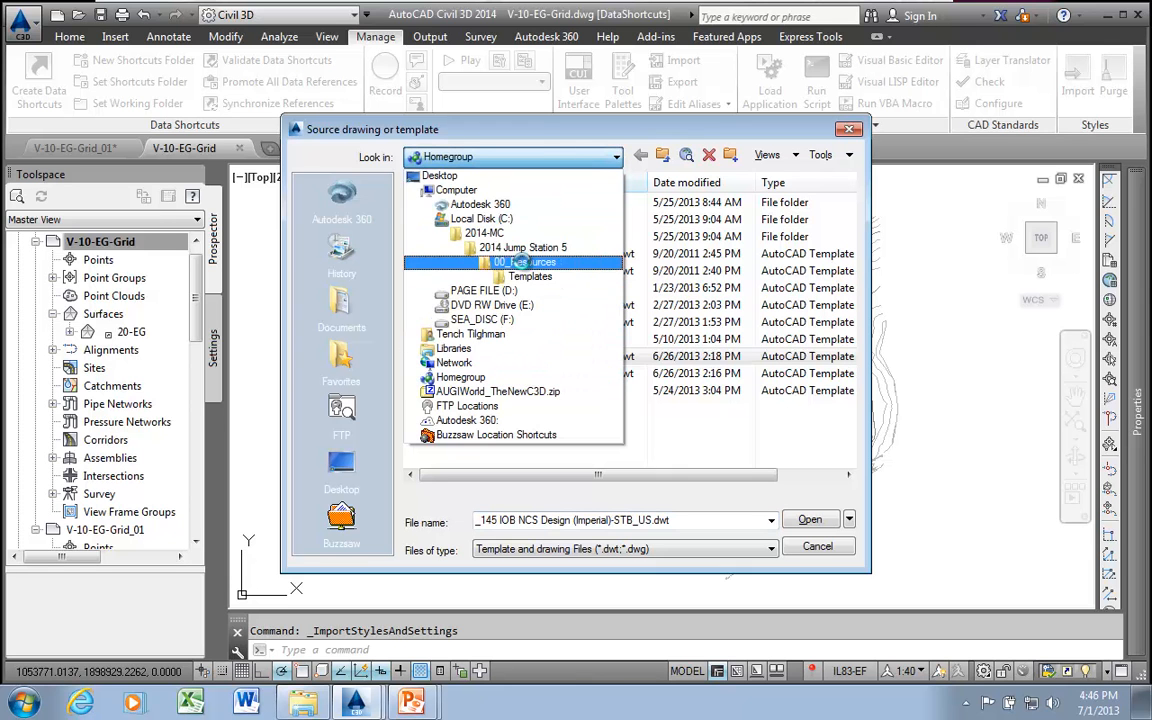
click(521, 261)
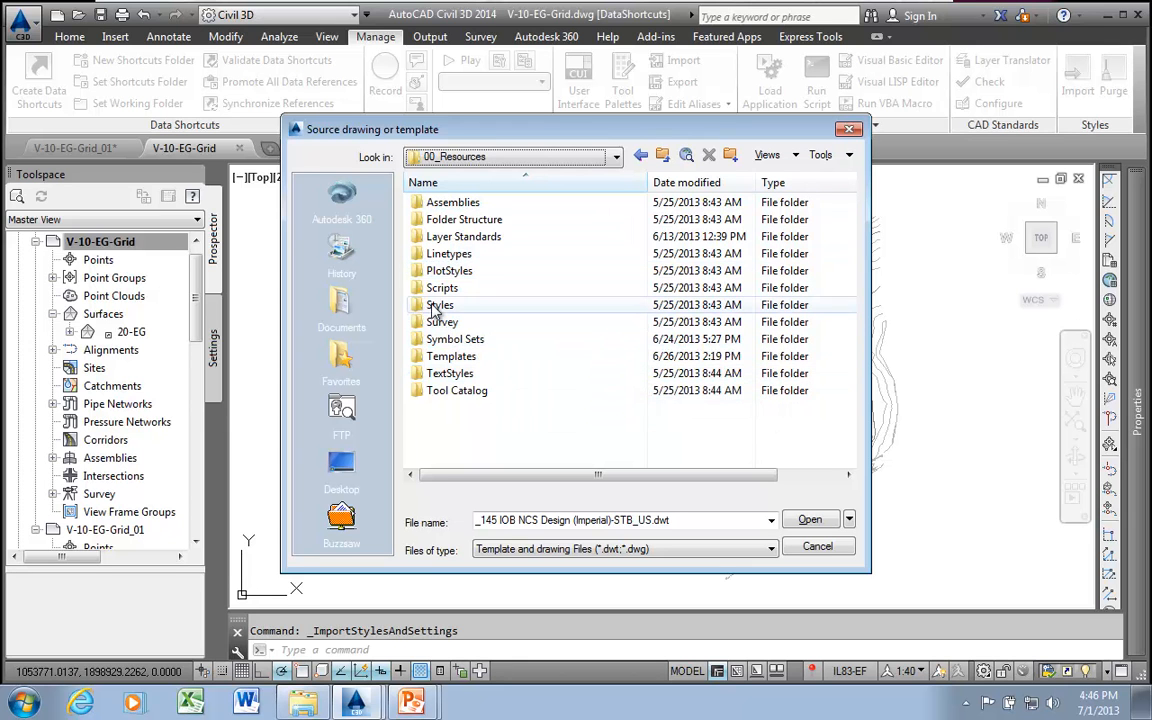
double_click(437, 306)
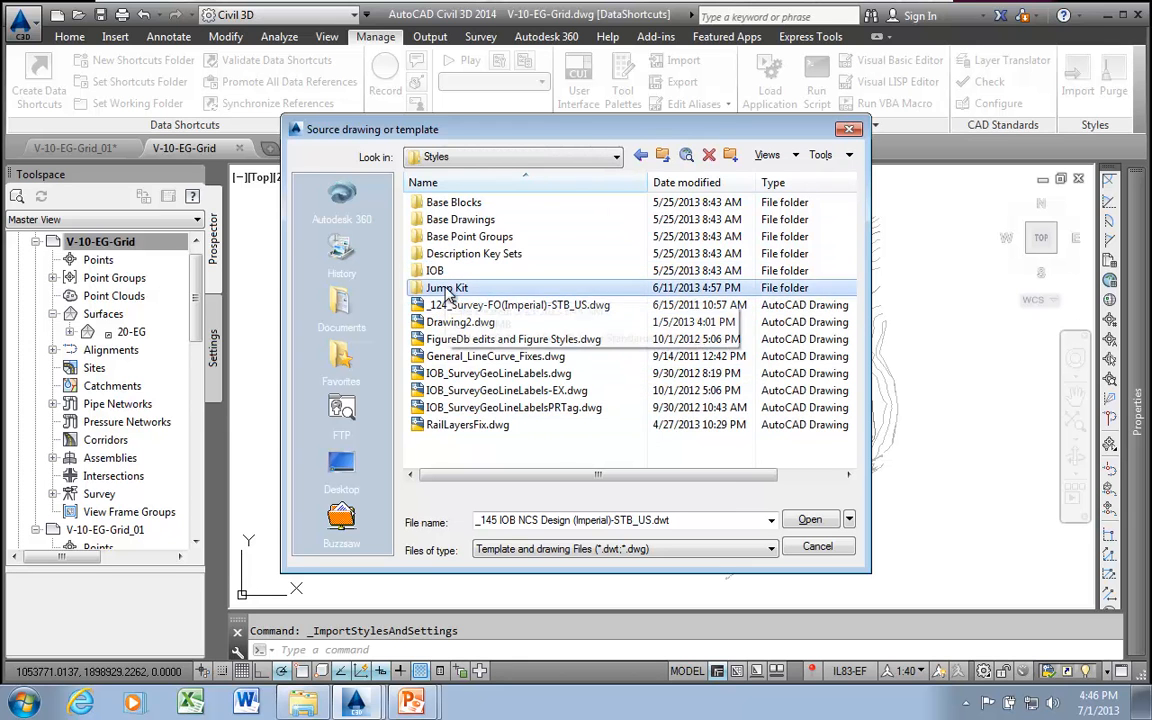
double_click(447, 289)
drag(848, 258, 848, 318)
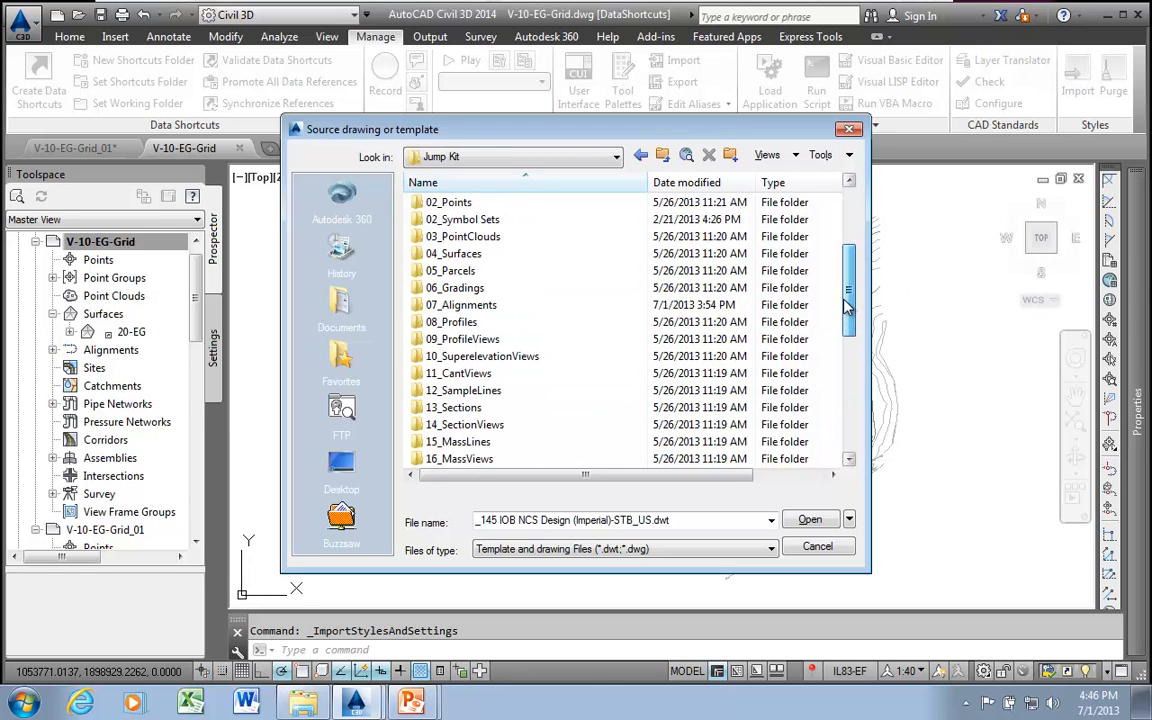
double_click(480, 306)
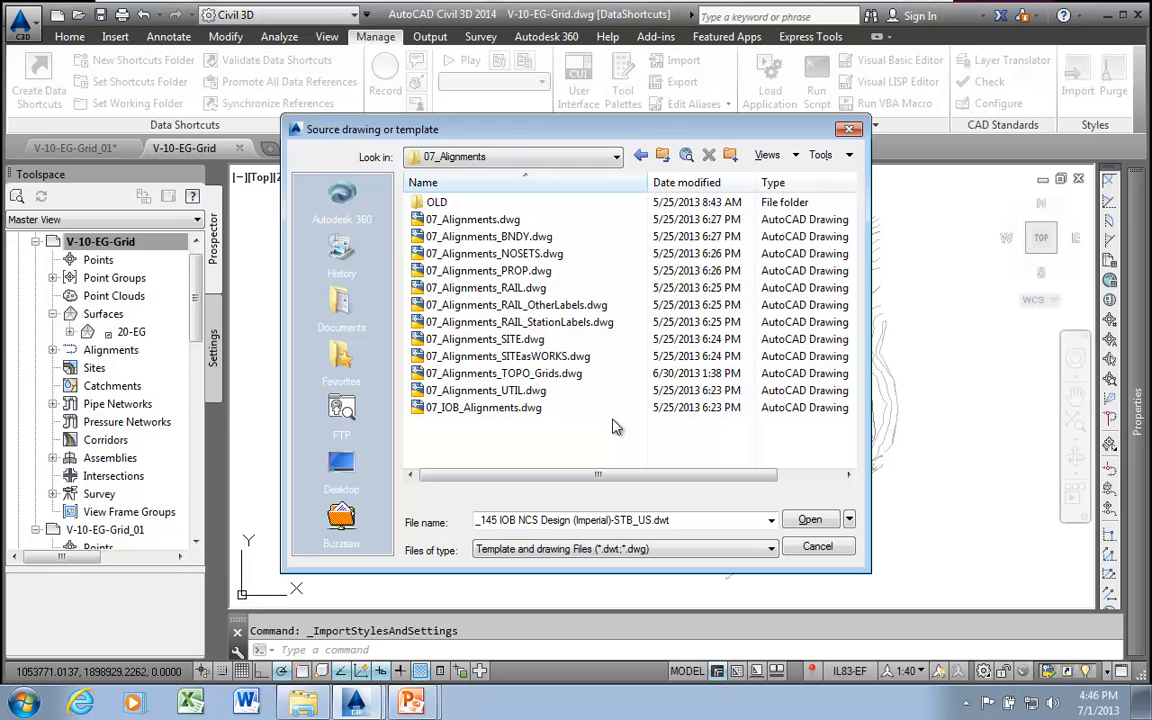
click(490, 375)
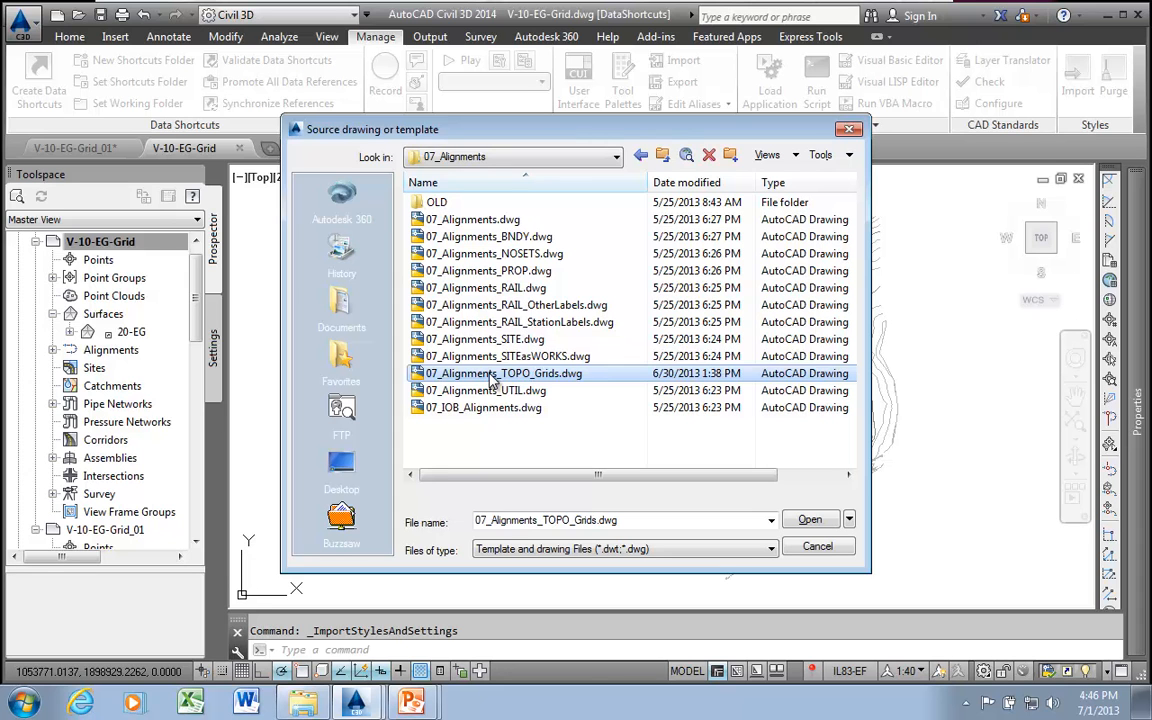
click(810, 519)
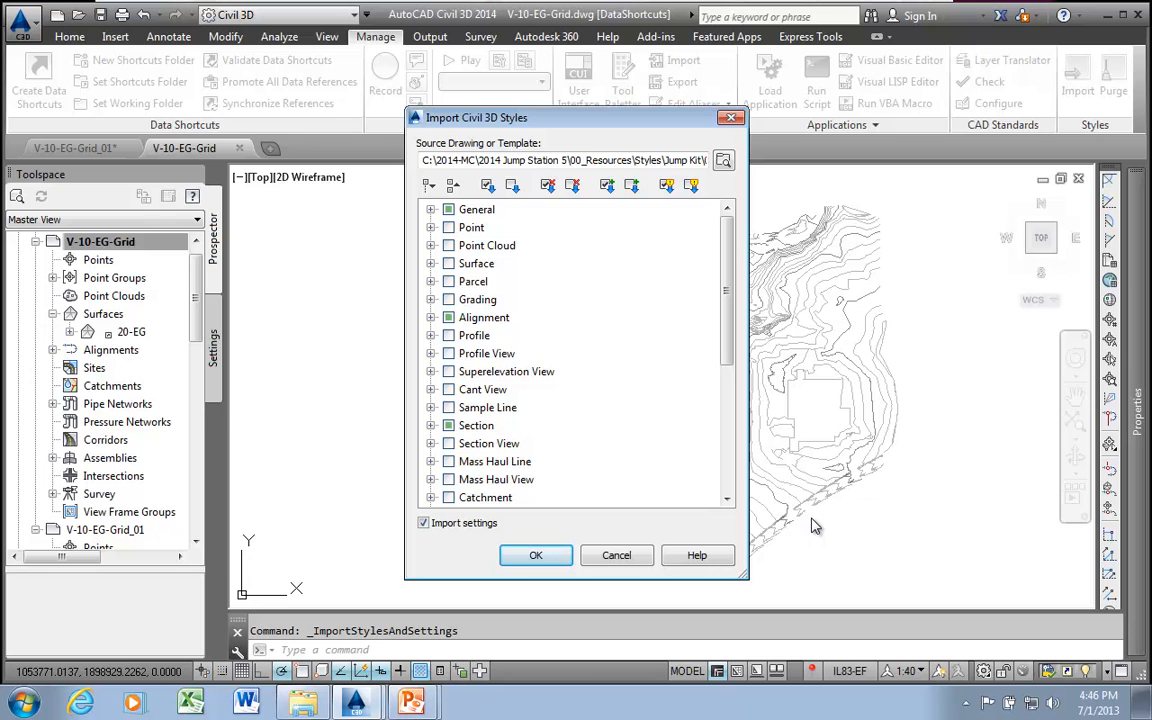
- Exclude settings and all preselected items from the import, marking only the (Ex) and (Pr) TOPO Grid Lines - JS alignment styles
click(424, 524)
click(513, 187)
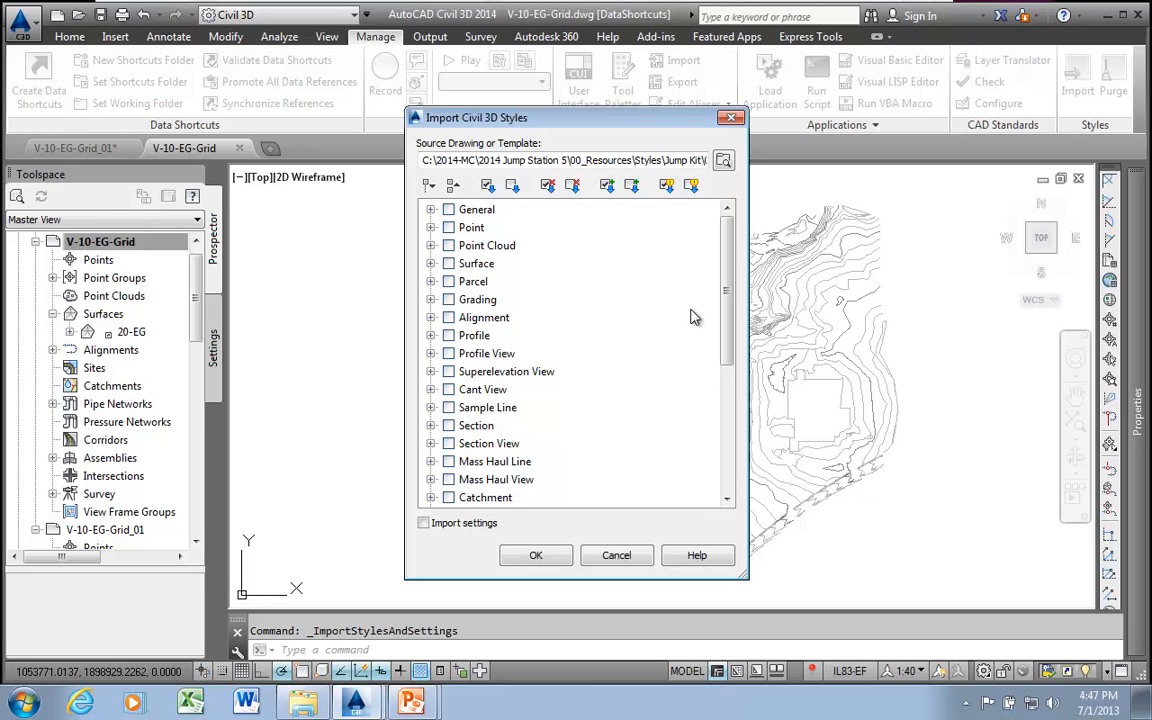
click(431, 317)
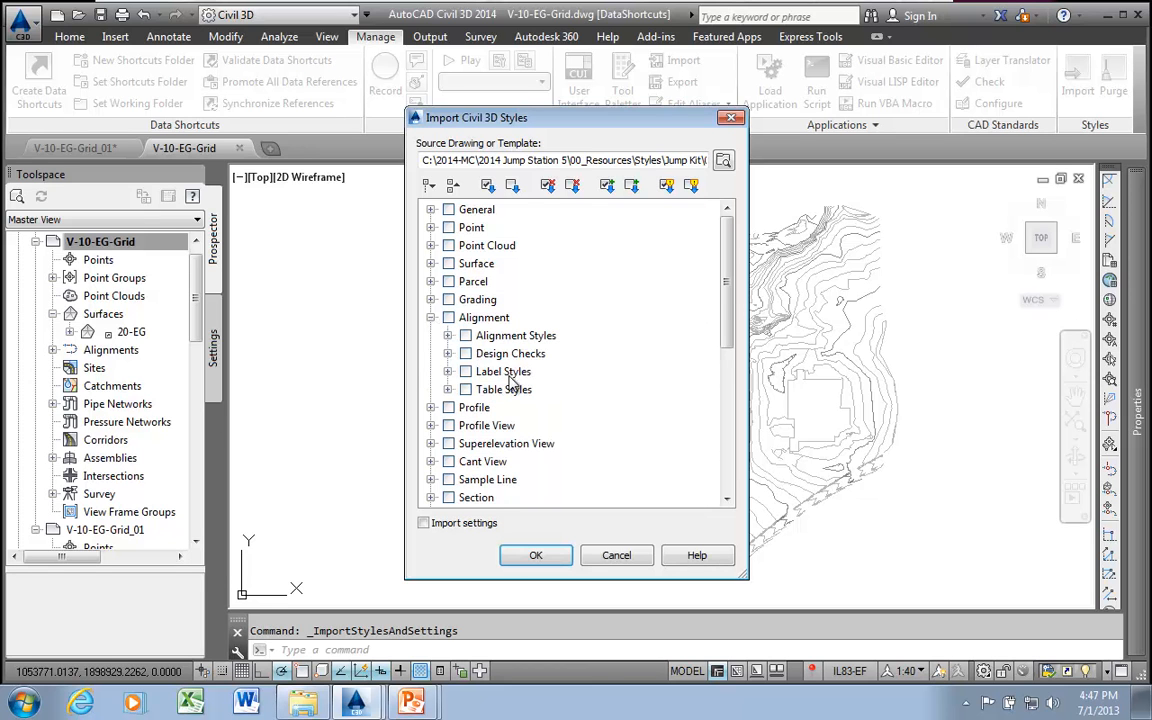
click(448, 336)
click(466, 354)
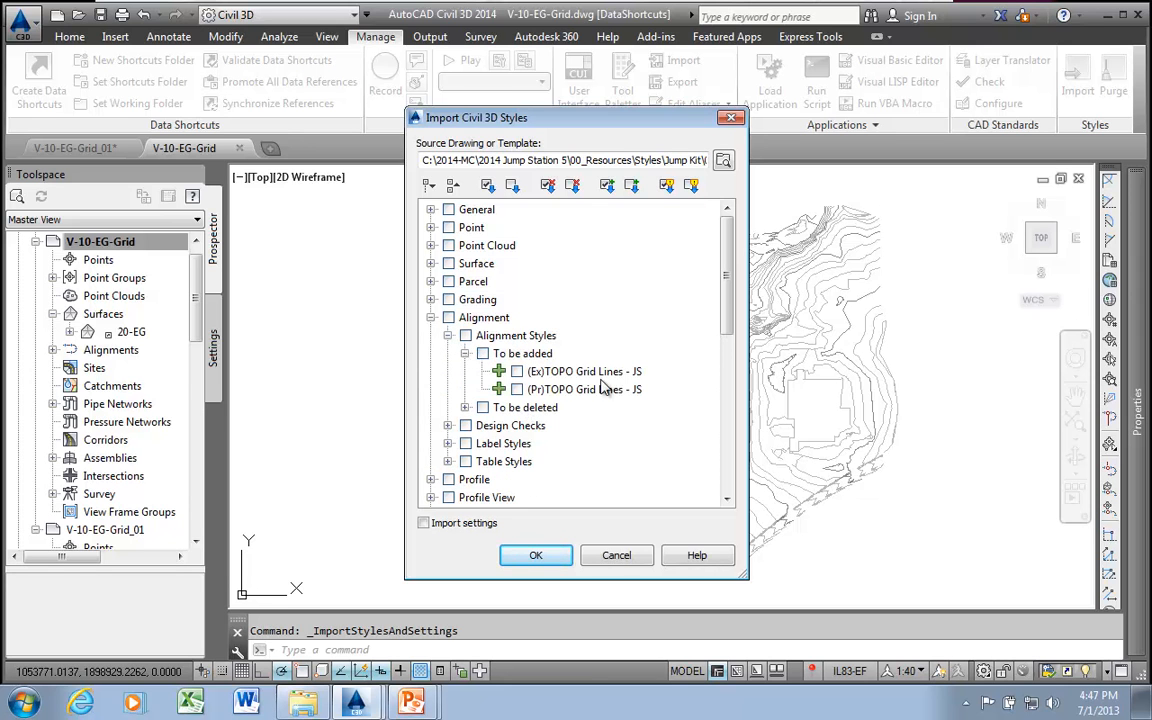
click(483, 353)
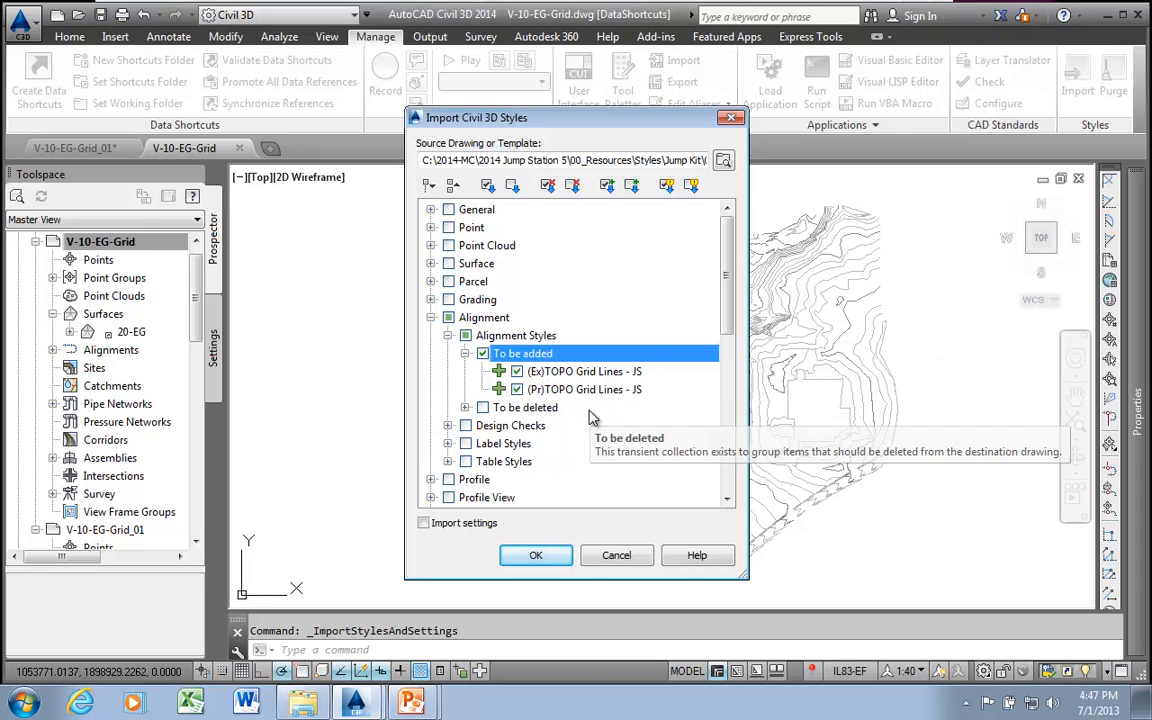
- Mark all new Grid Easting and Grid Northing alignment label sets for import
drag(725, 310, 725, 331)
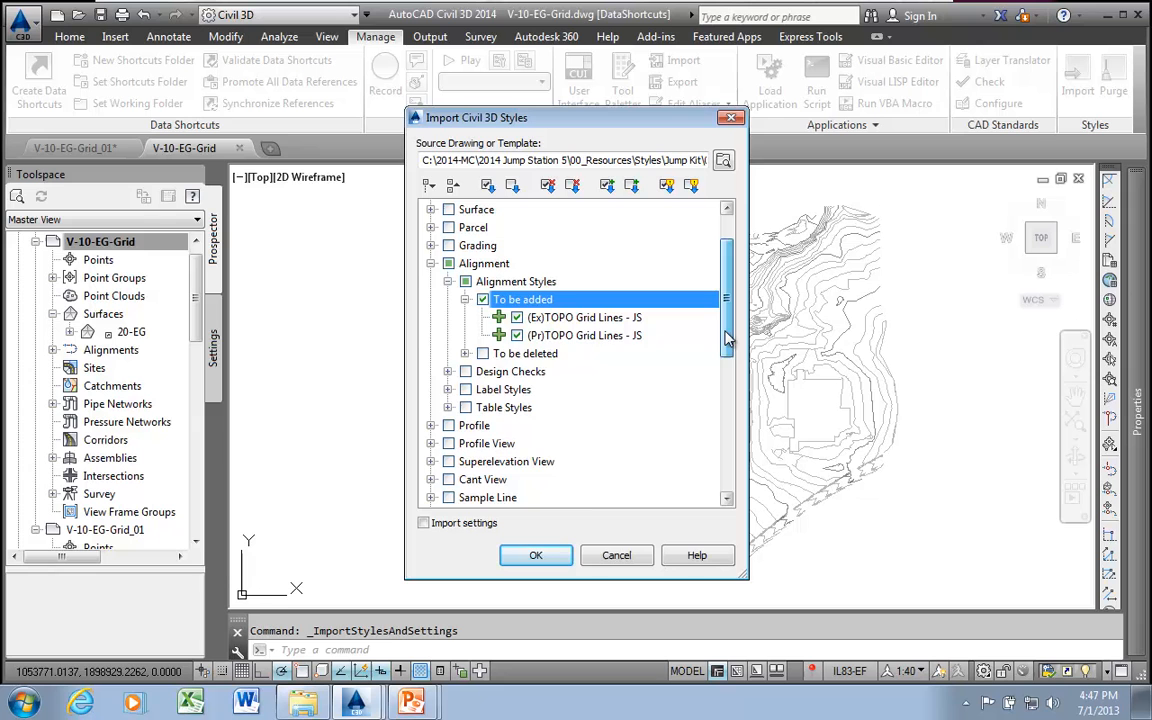
click(448, 389)
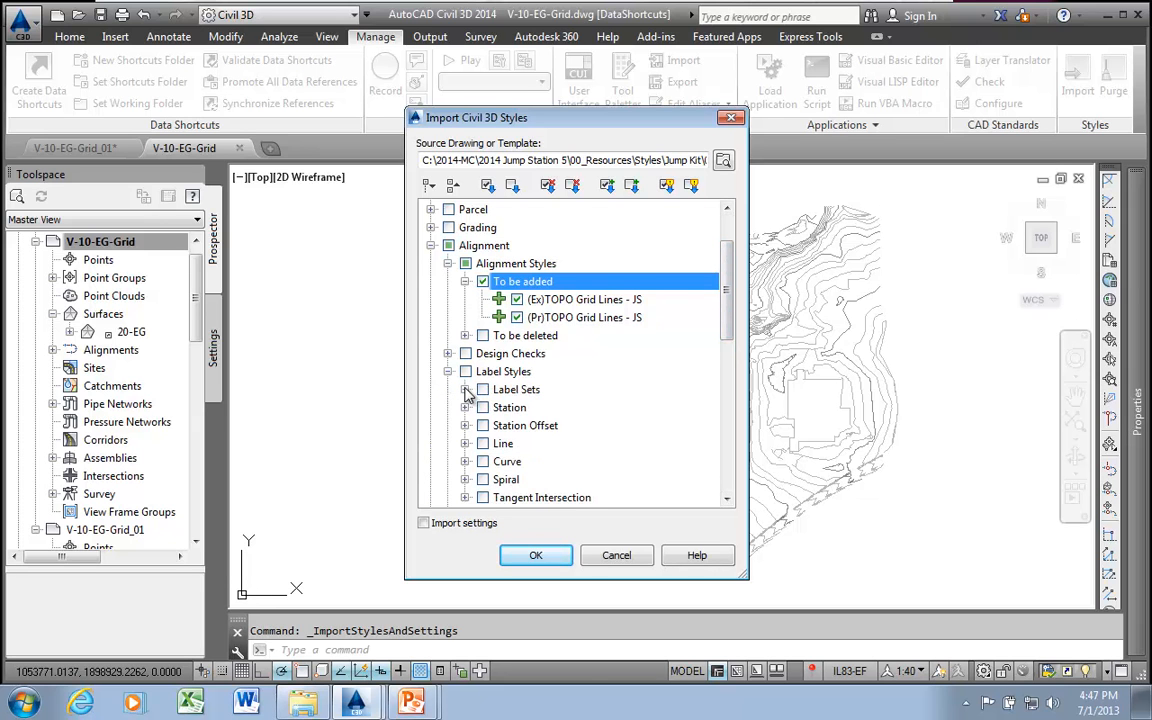
click(465, 389)
click(482, 407)
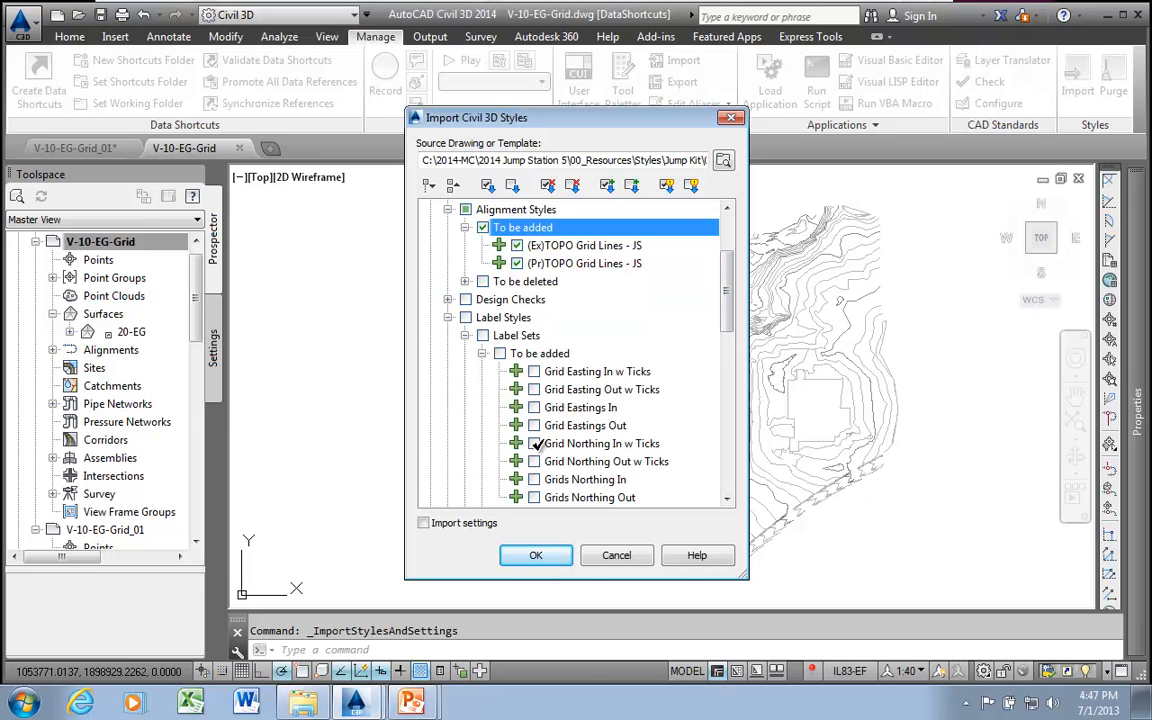
click(500, 353)
click(500, 353)
- Mark the +NEW AMajor Grids - JS major station label style and its (Ex) and (Pr) tick styles for import
drag(727, 318, 727, 382)
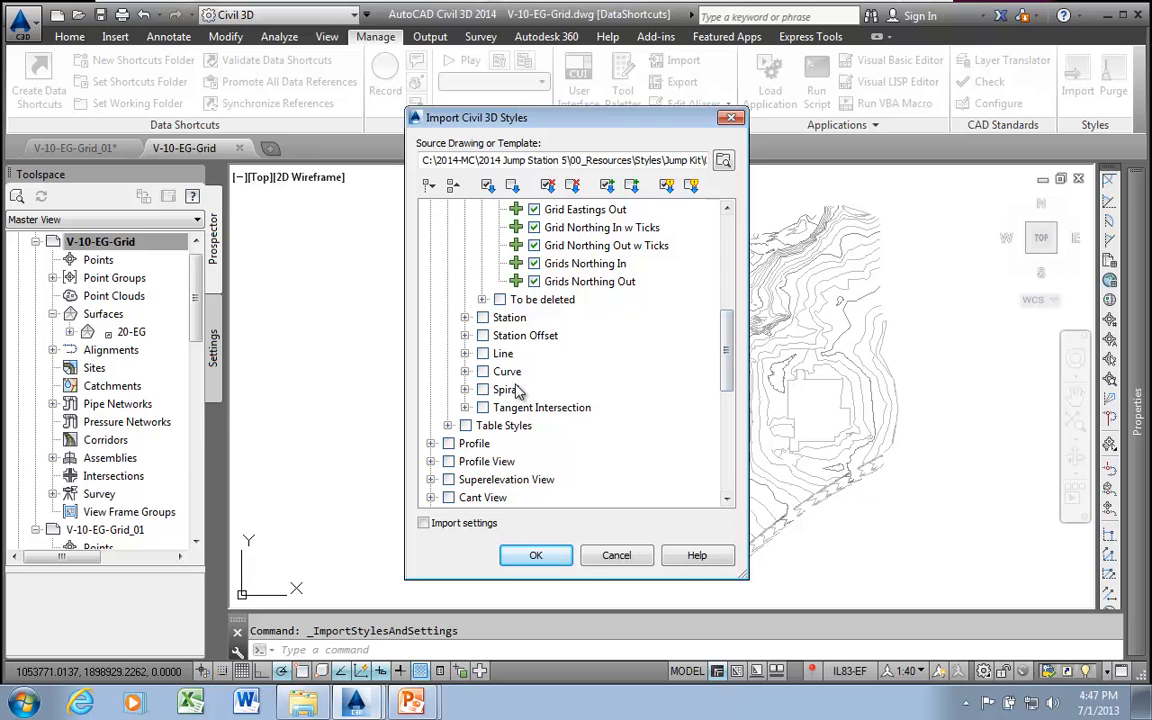
click(465, 317)
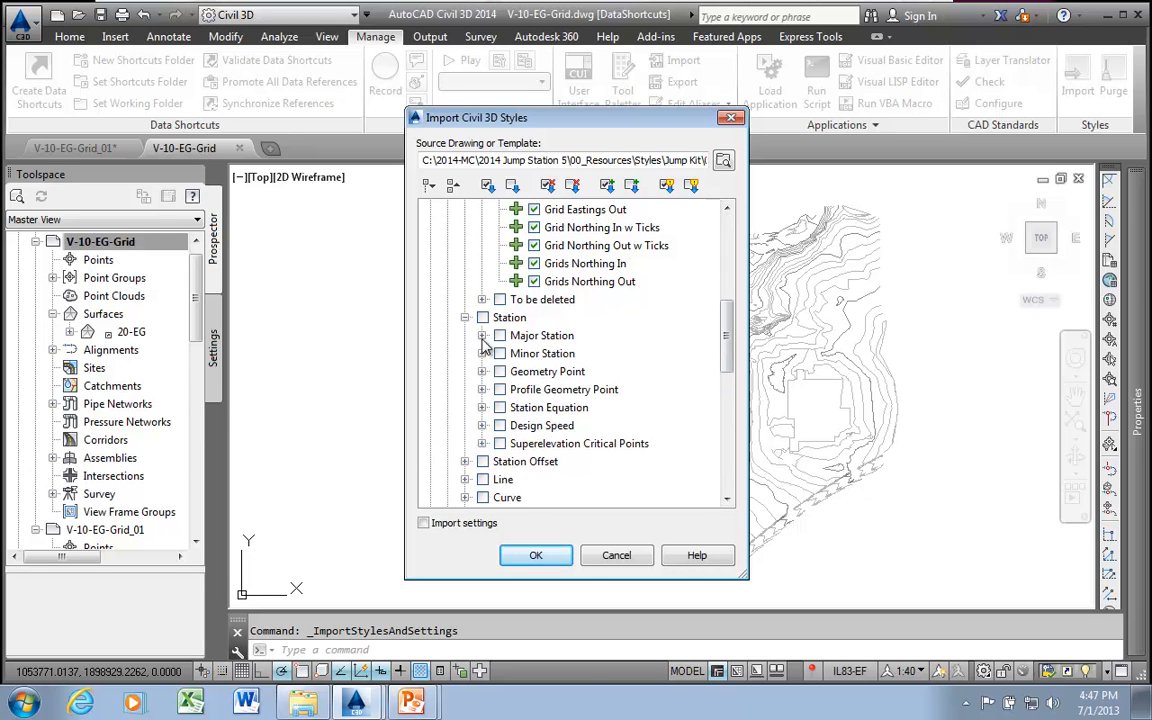
click(483, 336)
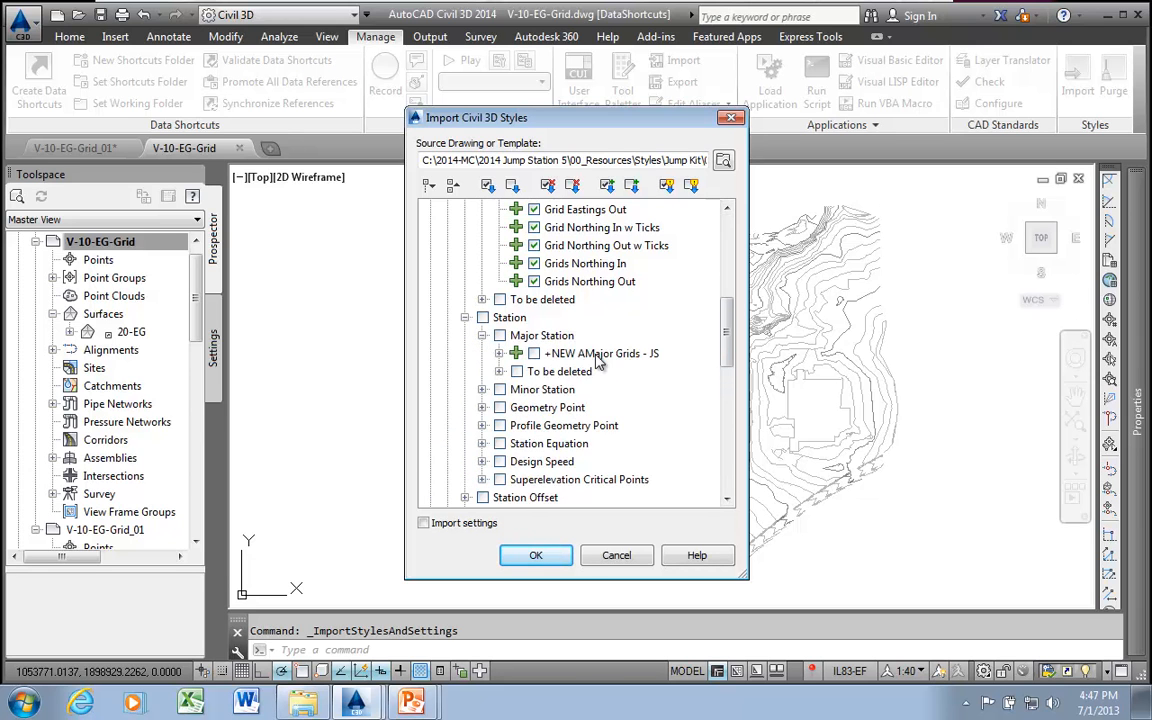
click(500, 354)
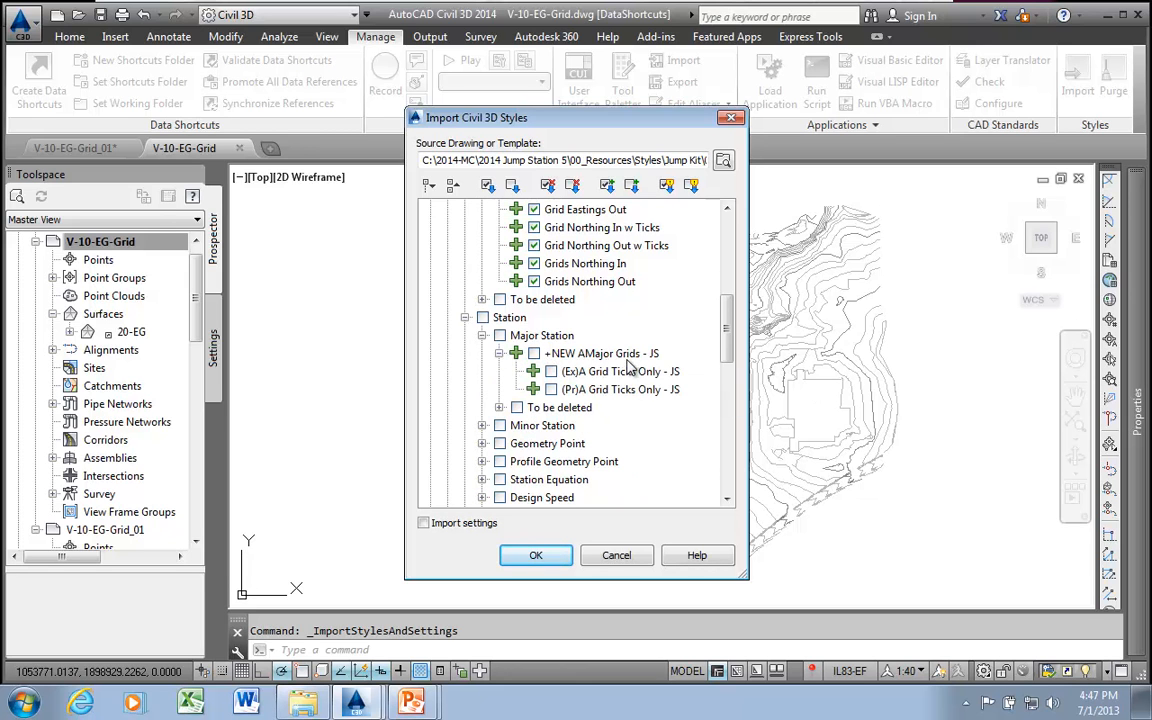
click(534, 354)
click(535, 353)
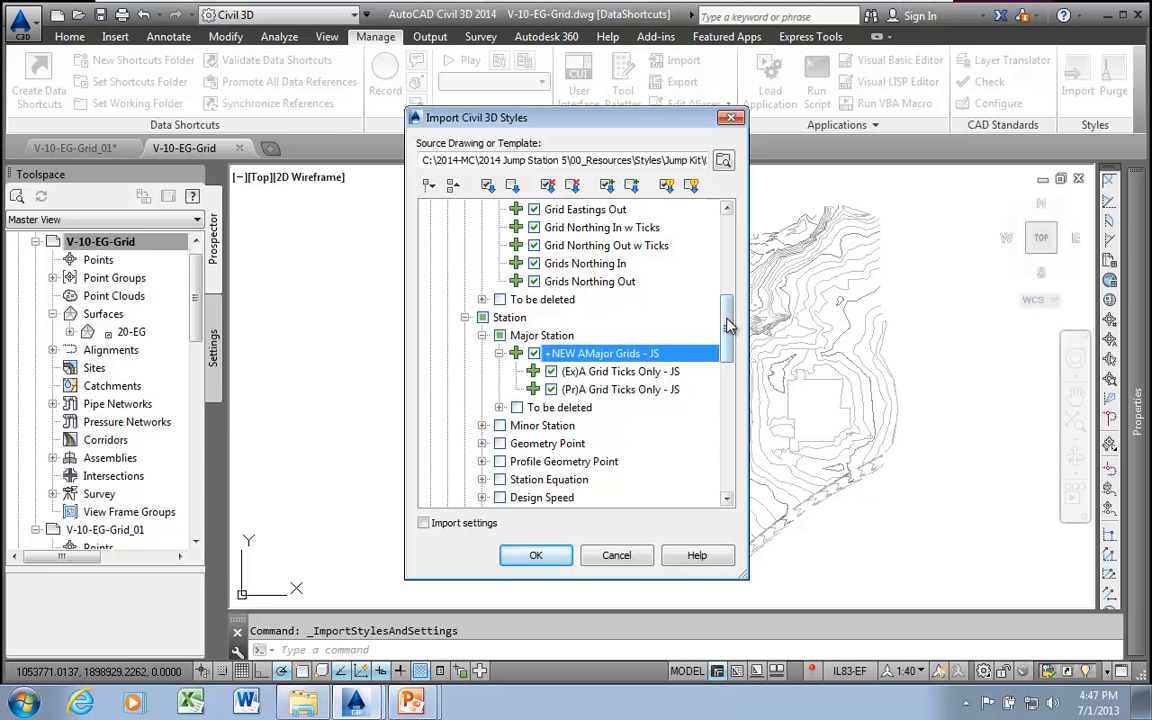
- Mark the +NEW AHorGridGP - JS geometry point label style with all its child styles for import
scroll(560, 400, down, 1)
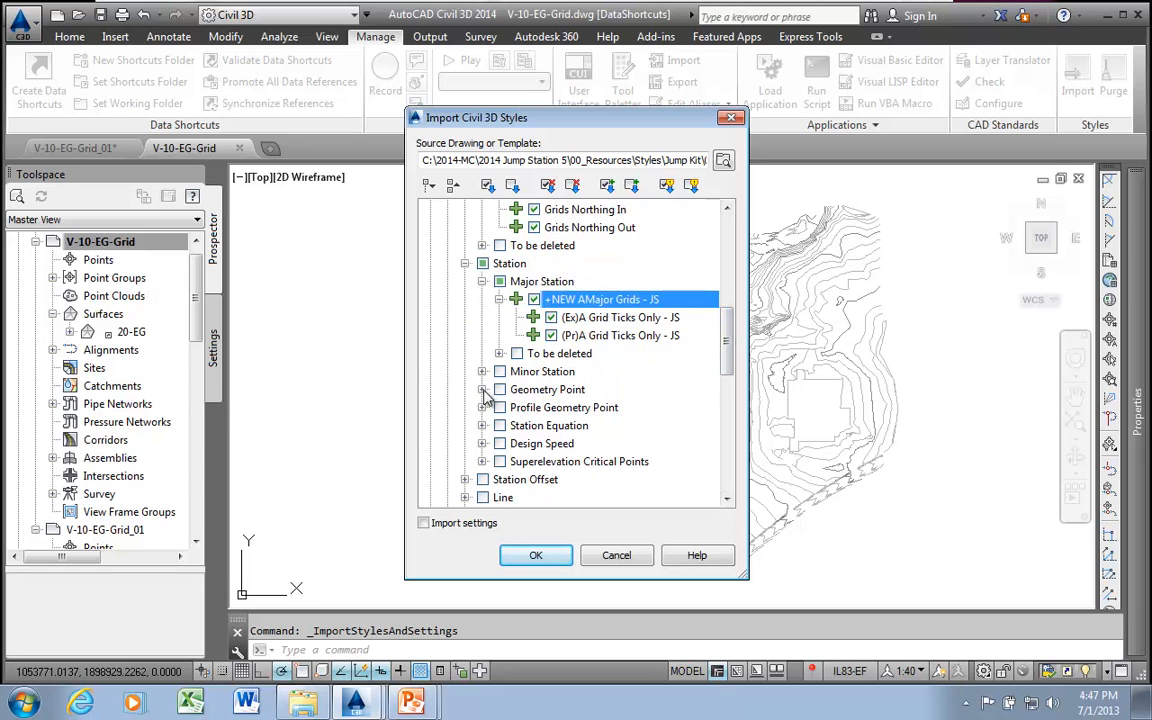
click(482, 389)
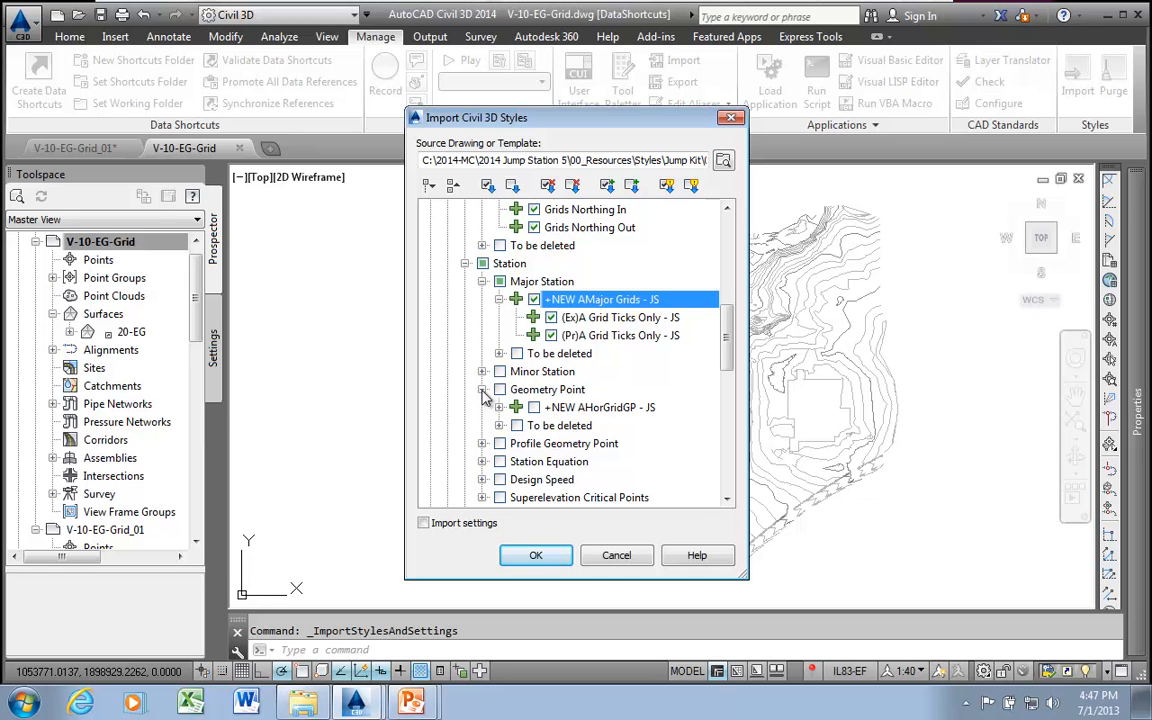
click(499, 407)
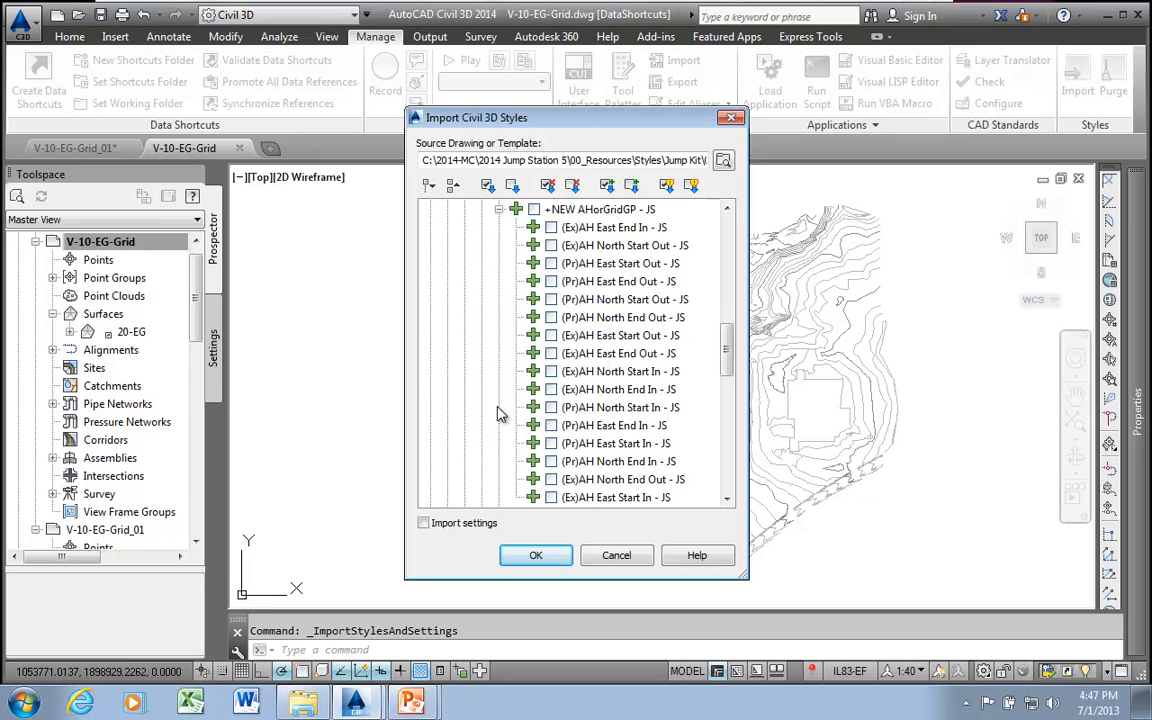
drag(730, 365, 730, 355)
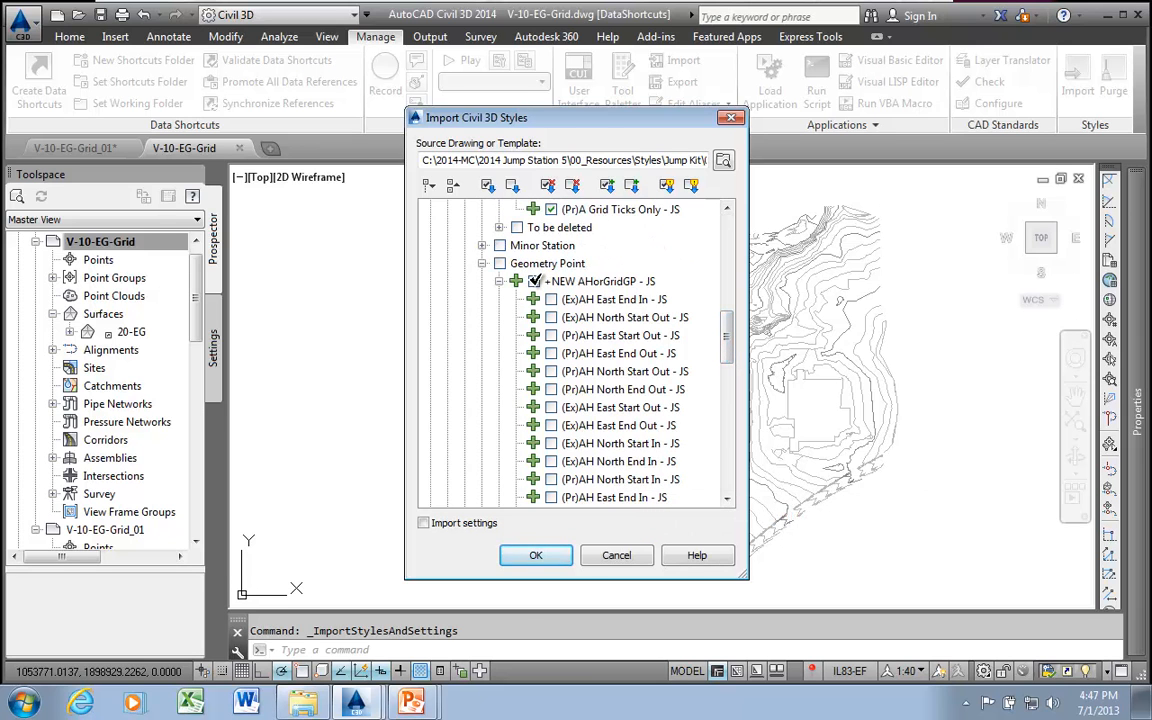
click(534, 281)
- Mark the items in all style categories at once, including the existing styles to be deleted, and expand the design check and parcel categories
drag(728, 348, 728, 295)
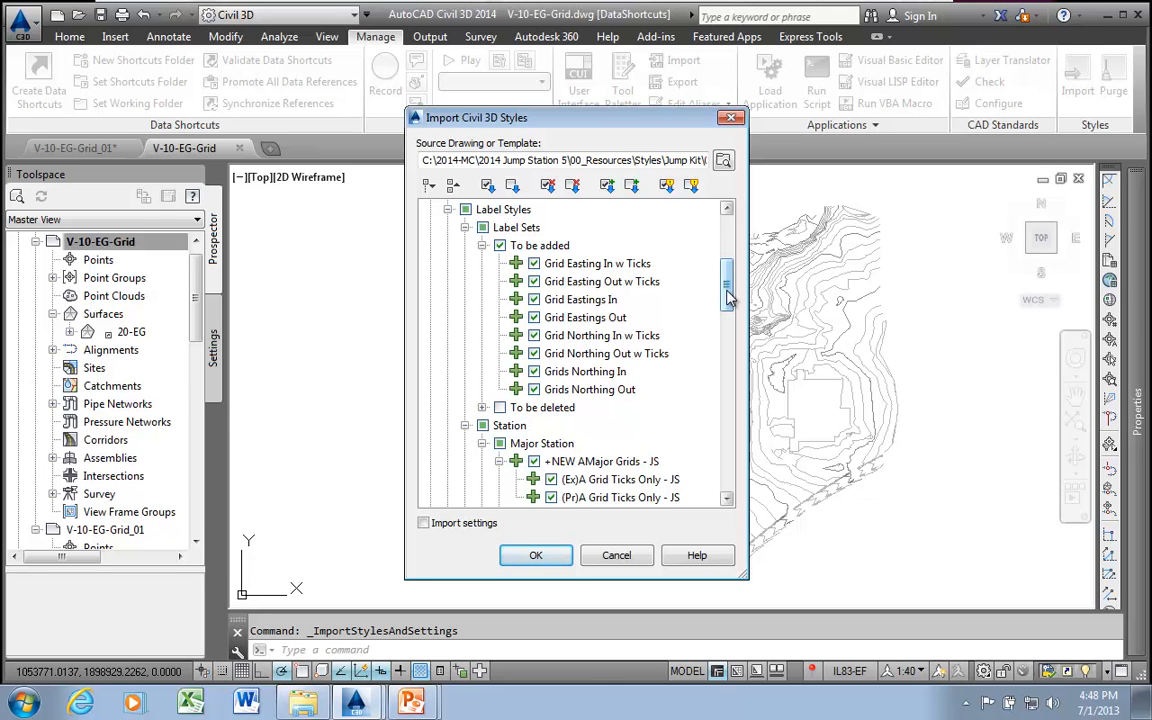
click(722, 299)
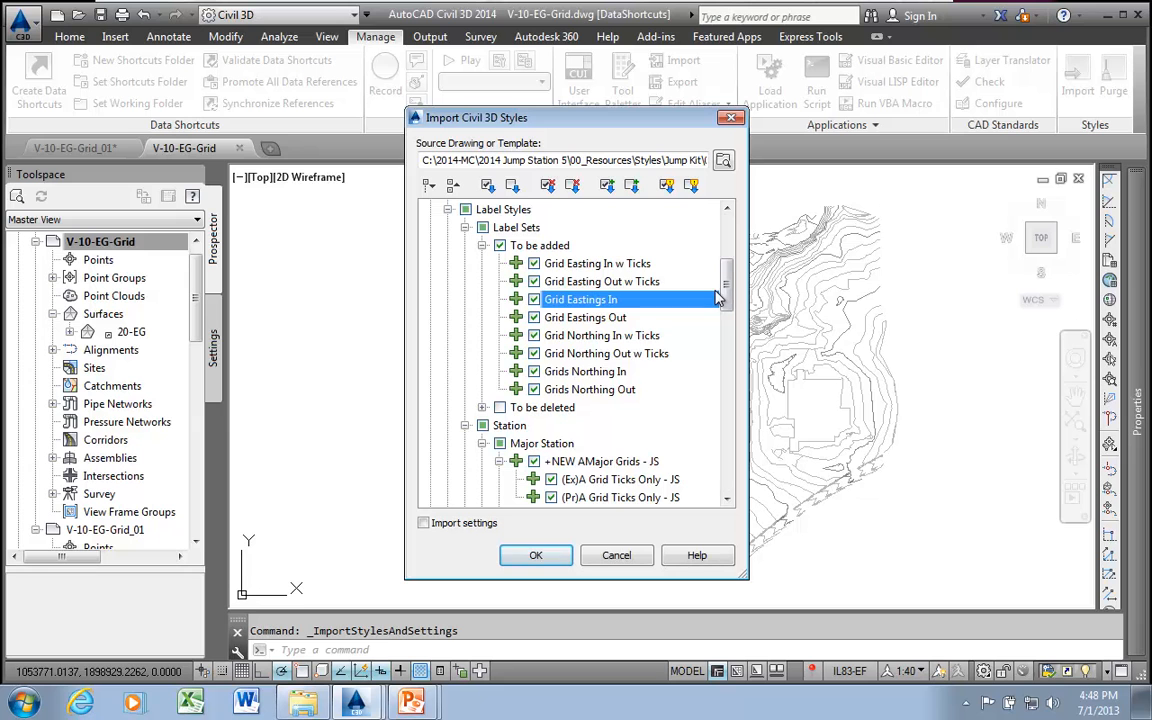
drag(729, 297, 728, 252)
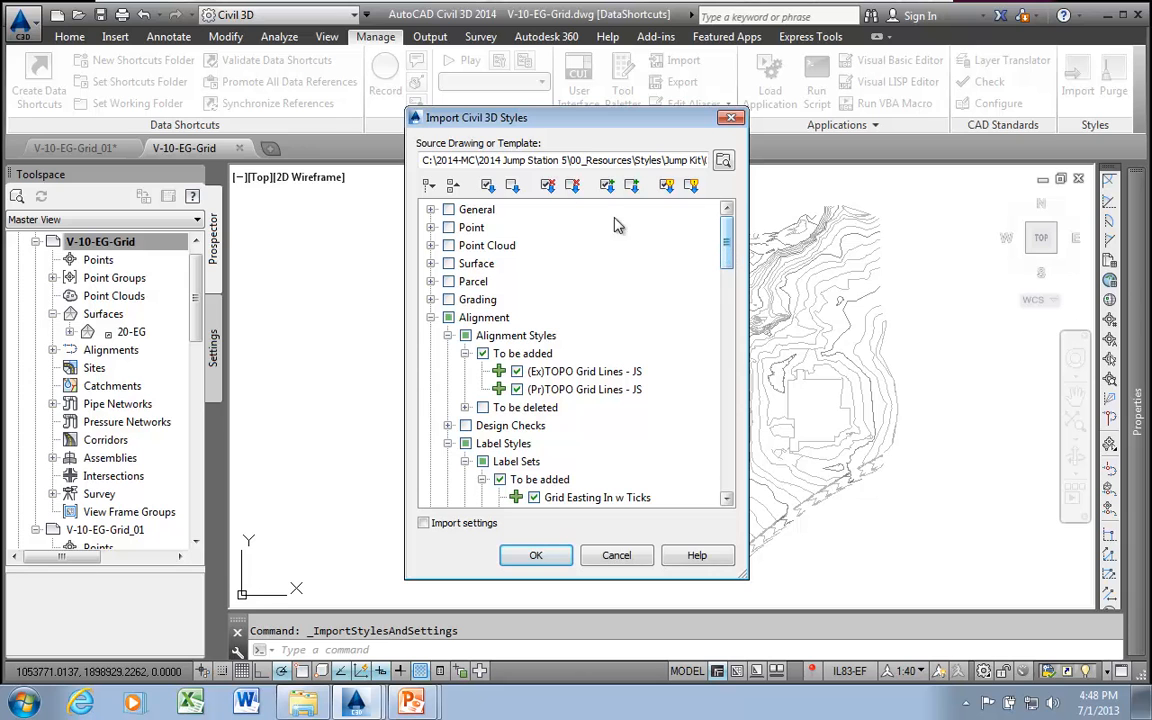
click(487, 185)
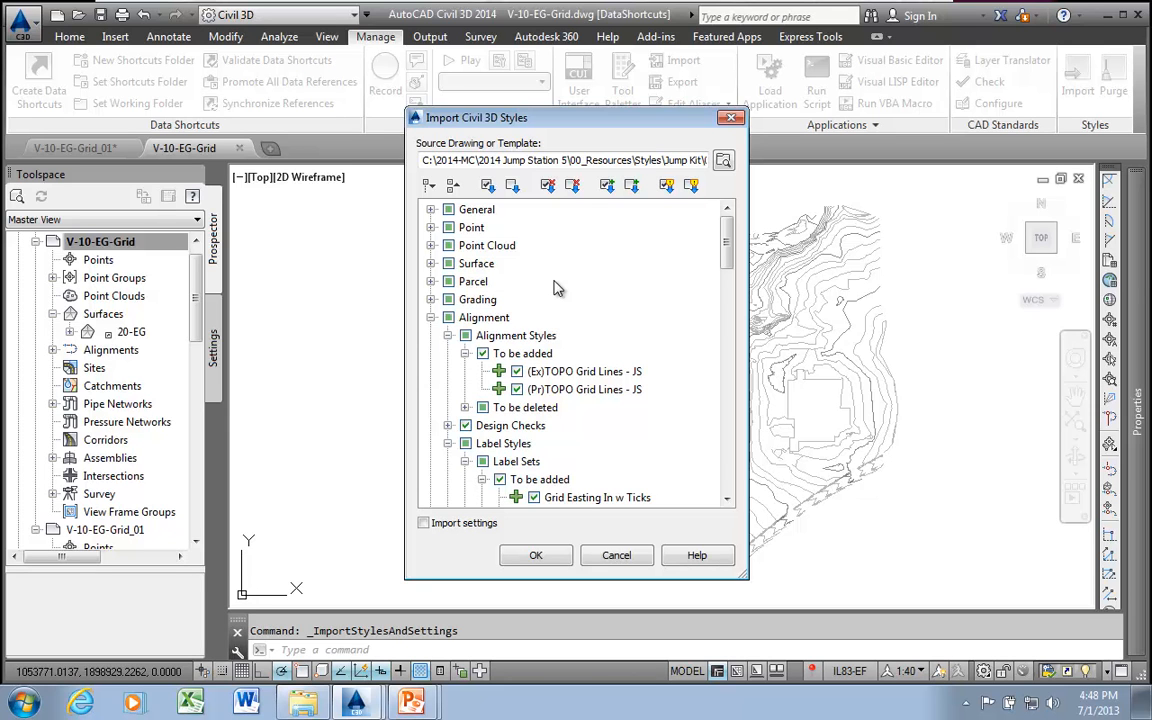
click(448, 425)
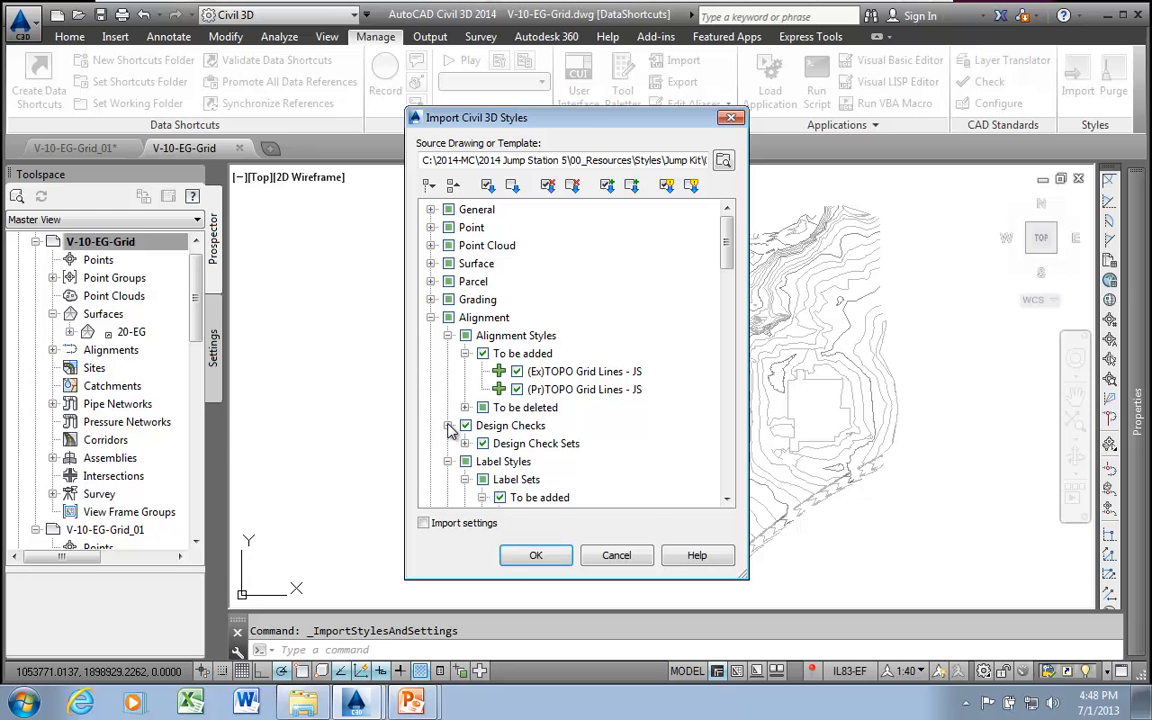
click(465, 443)
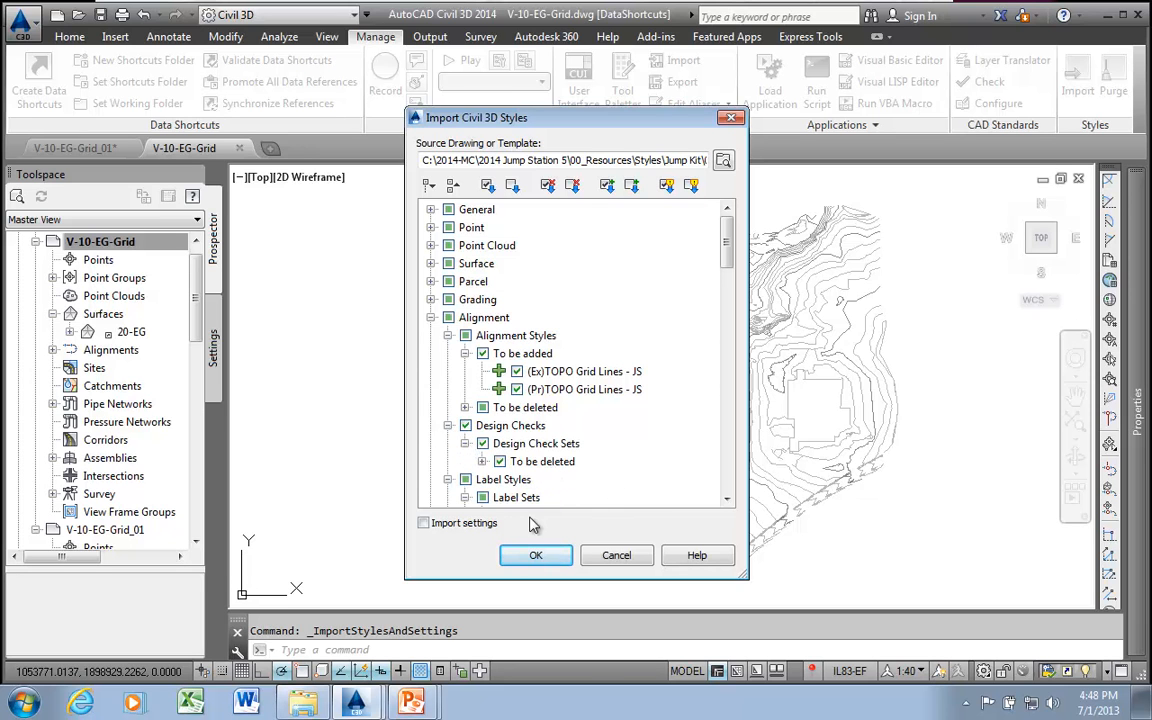
click(431, 281)
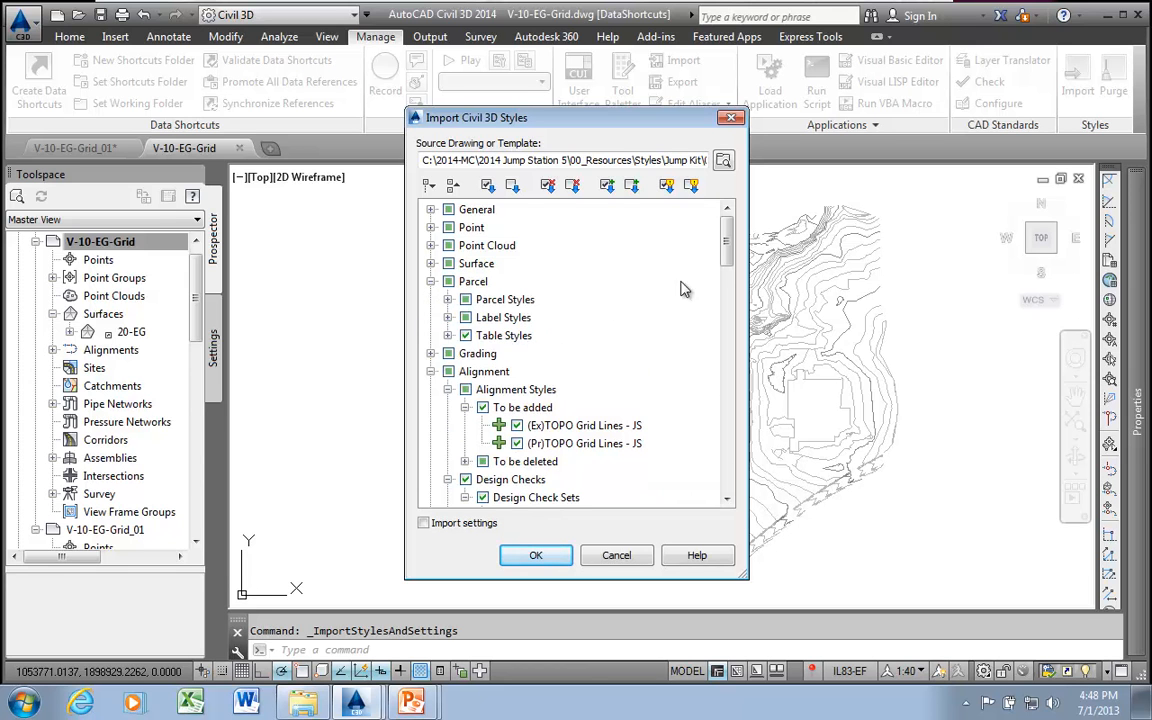
- Exclude the +INVISIBLE - JS and +NOPLOT - JS alignment styles from deletion
drag(729, 249, 730, 263)
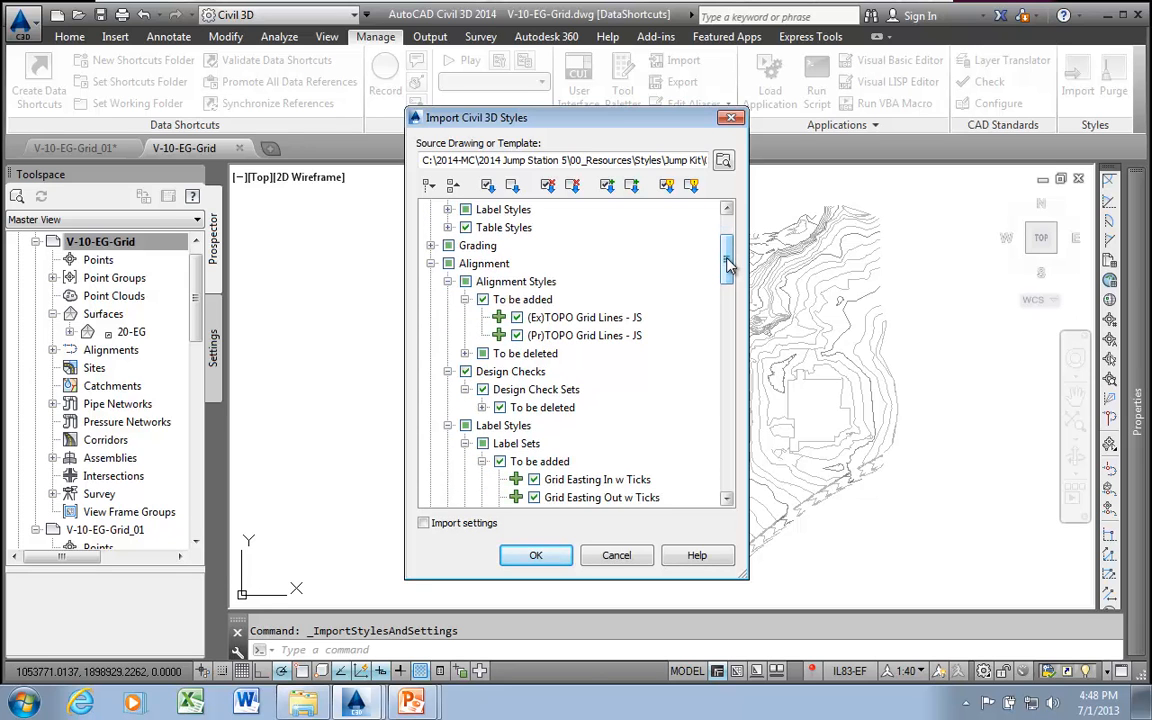
click(465, 353)
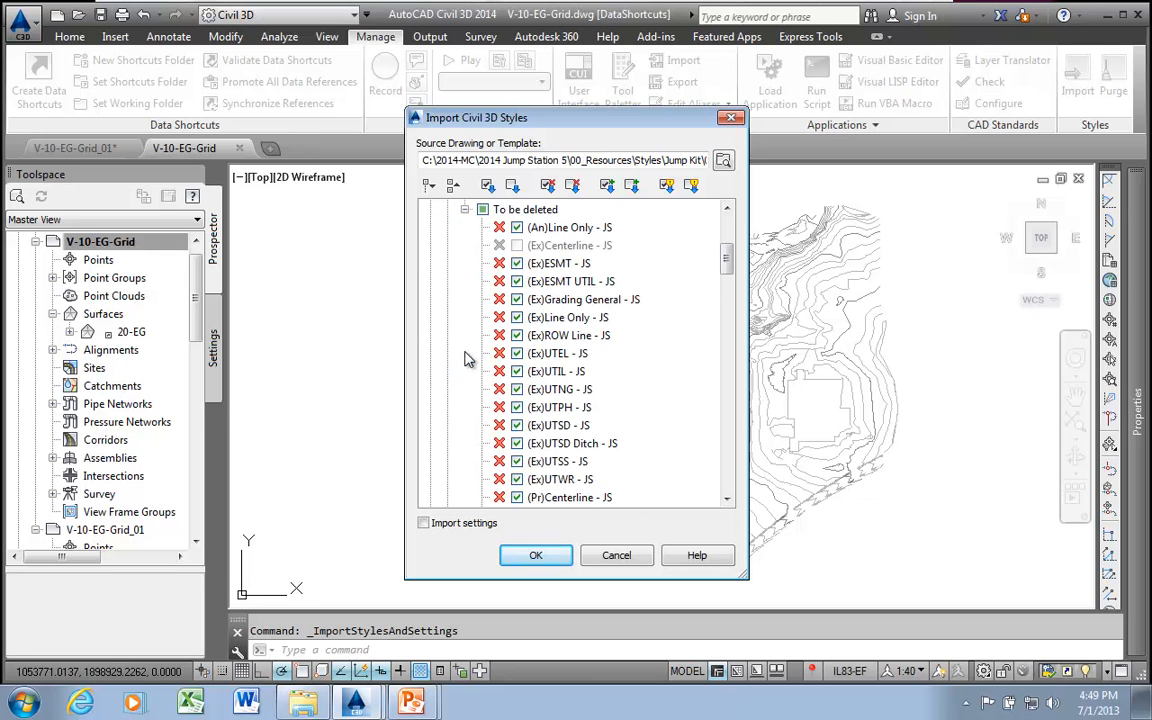
drag(727, 257, 726, 345)
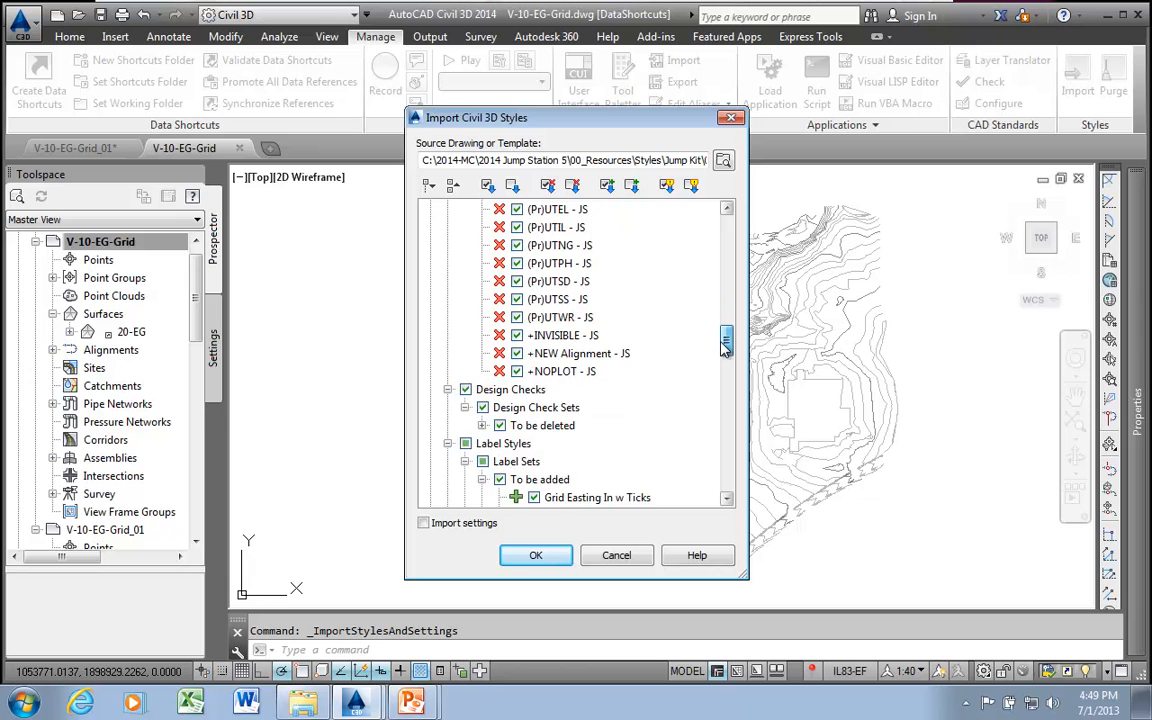
click(517, 335)
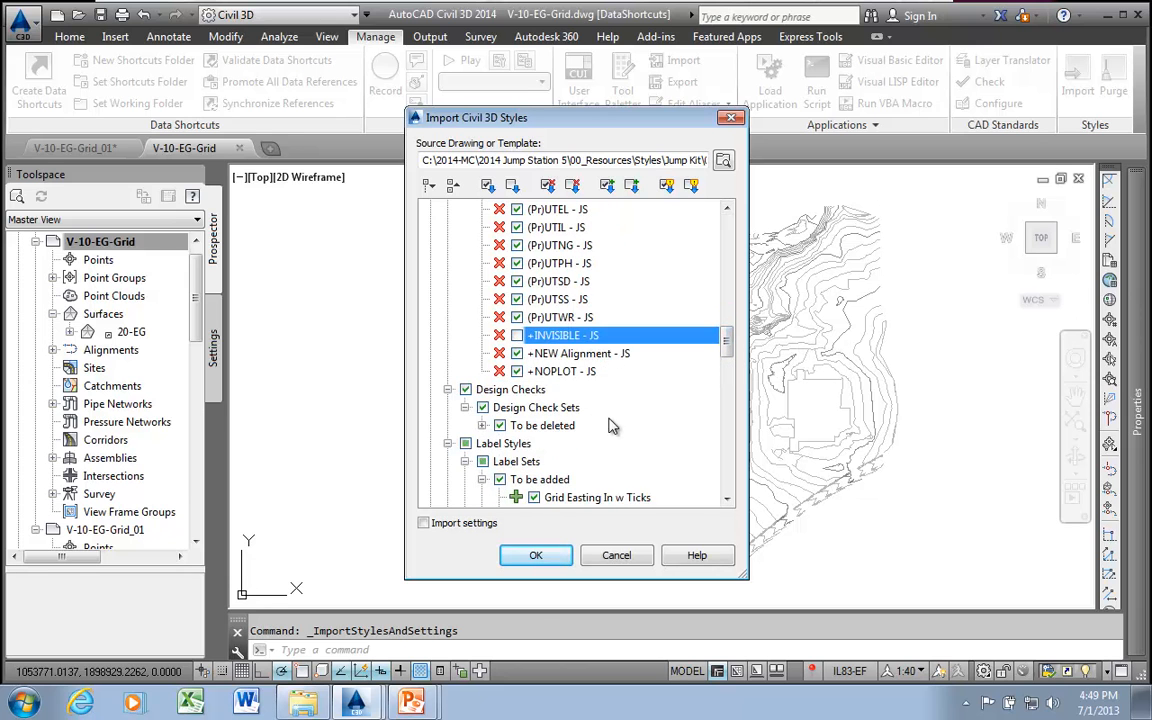
click(517, 371)
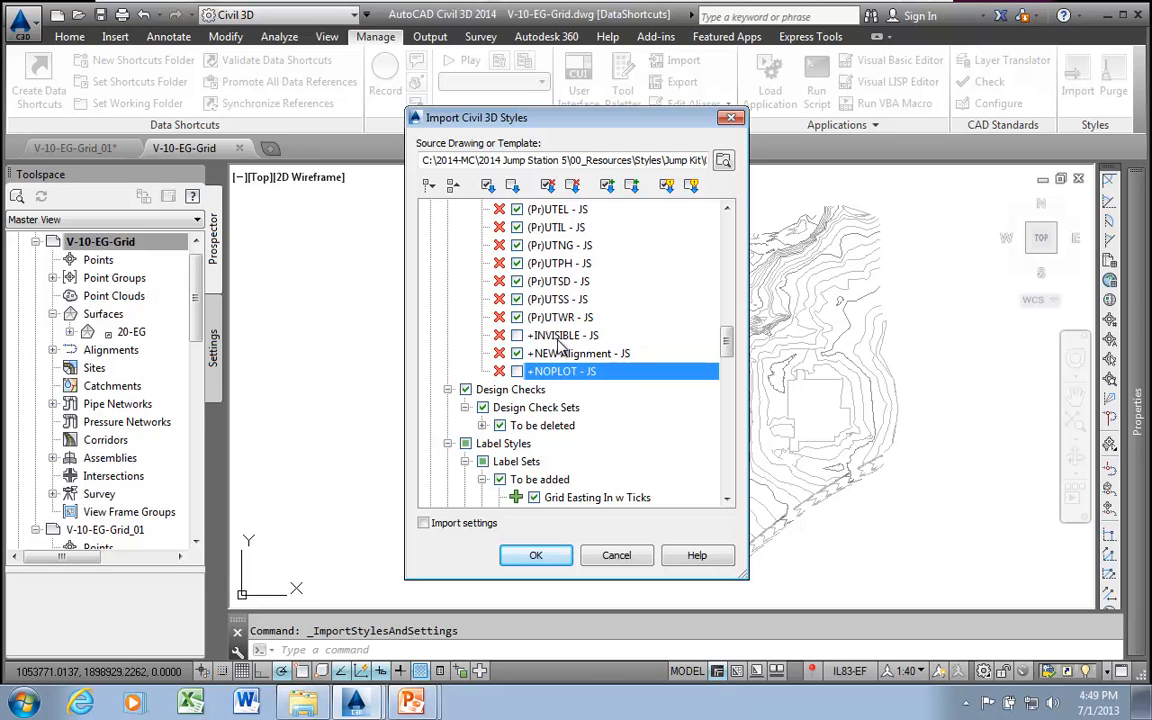
- Run the import with the marked additions and deletions, and close the completion report
click(536, 558)
click(656, 390)
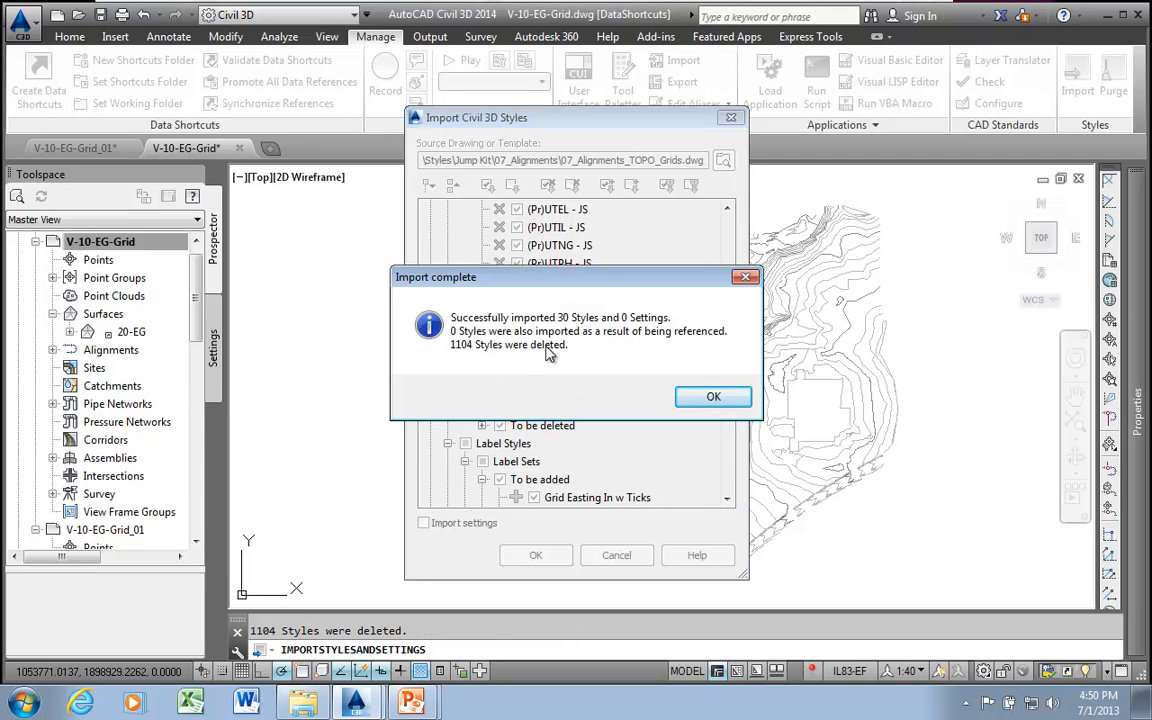
click(713, 399)
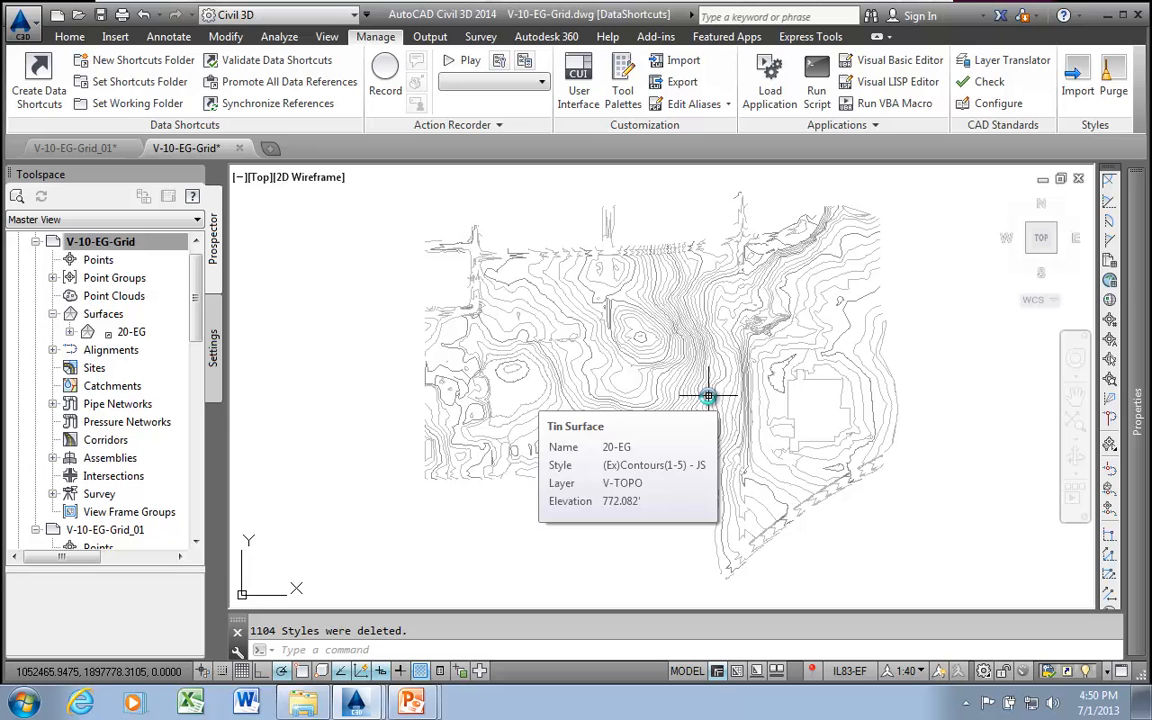
- Start a new alignment by layout, named Grid North with the description Major Grid
click(71, 37)
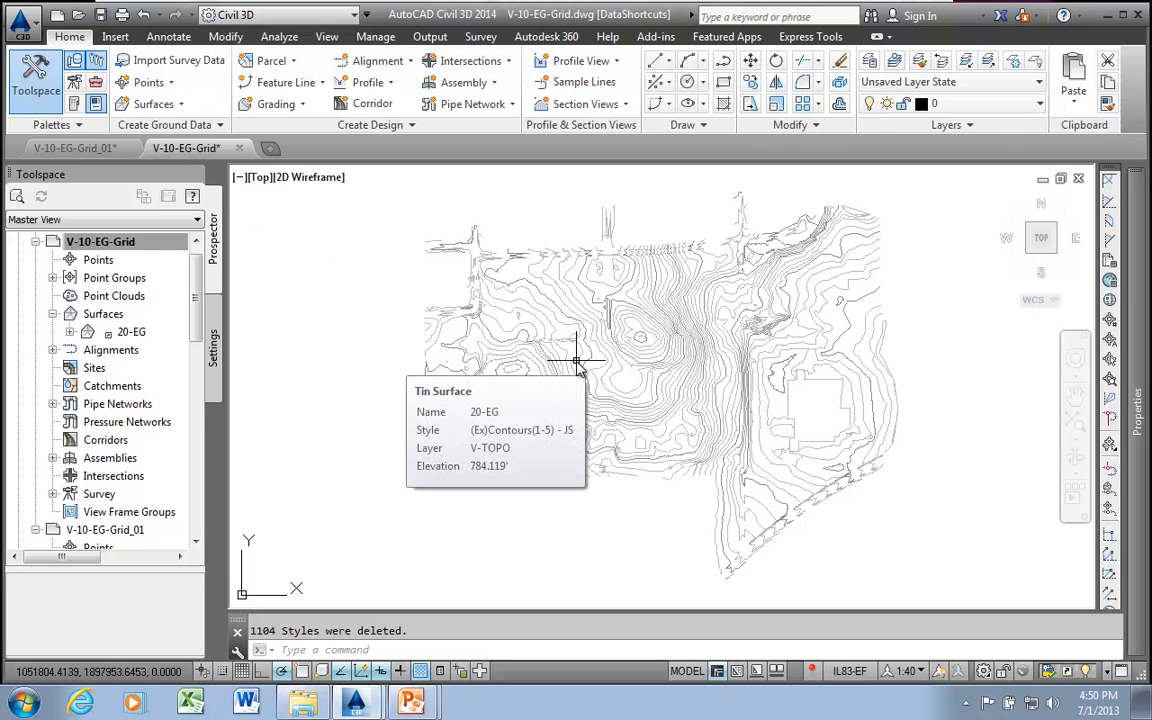
click(408, 62)
click(283, 92)
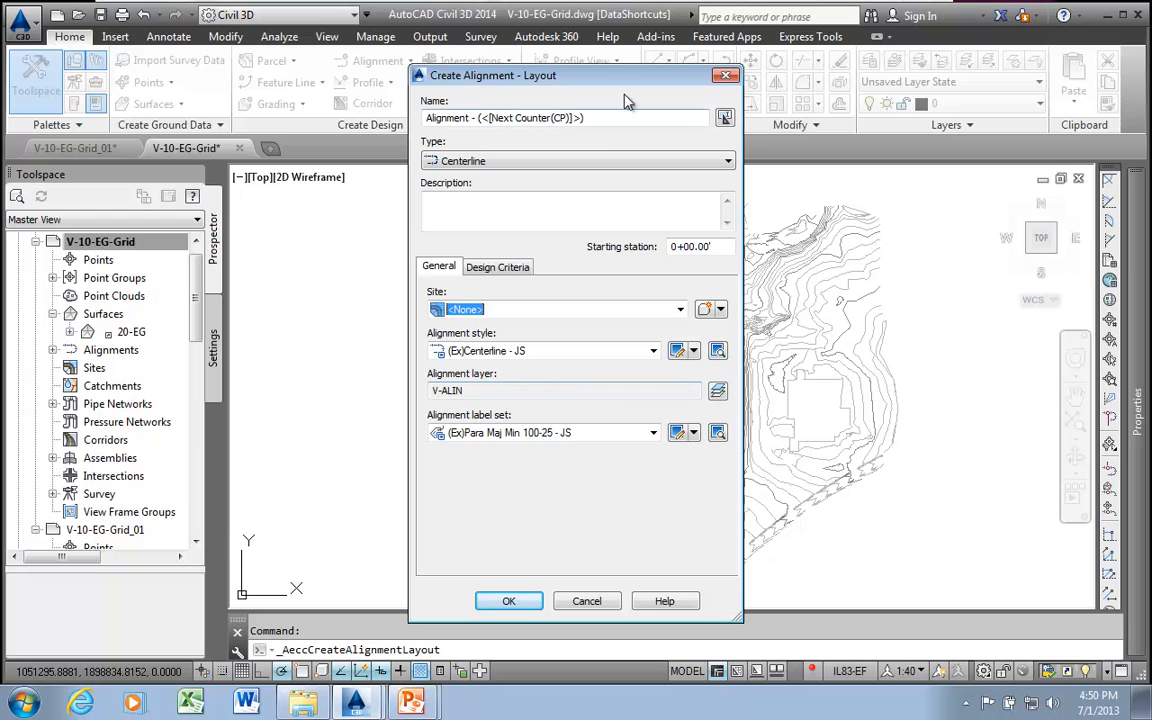
drag(599, 117, 405, 122)
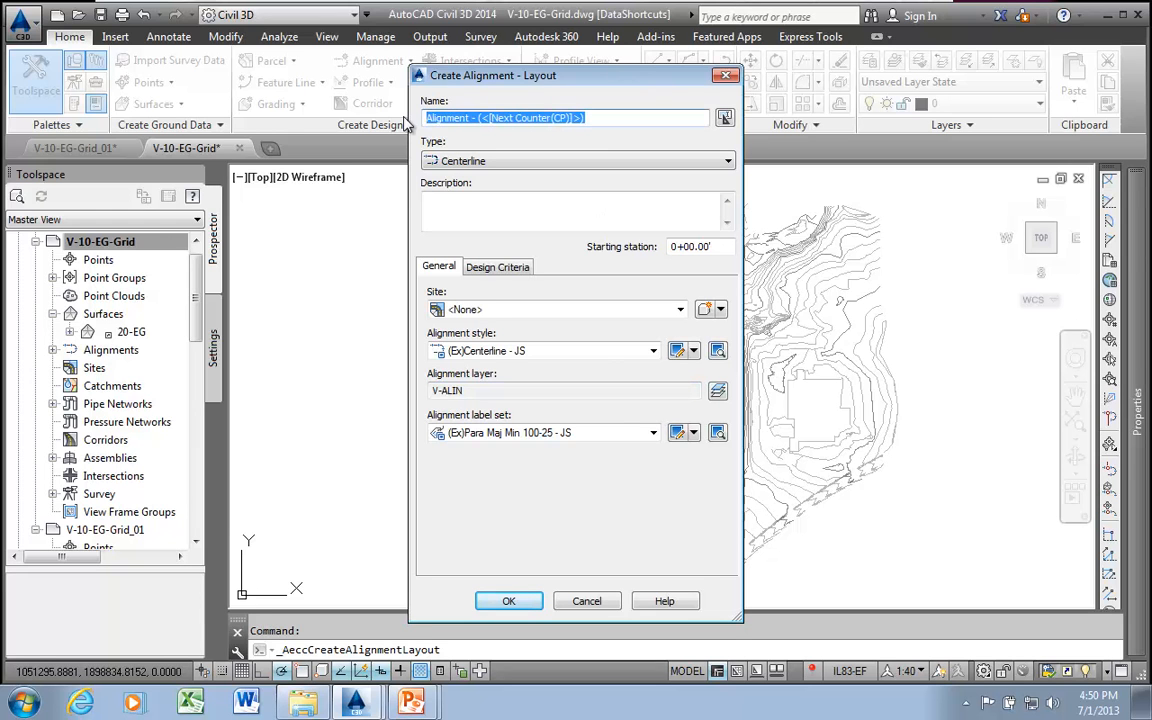
text(Grid)
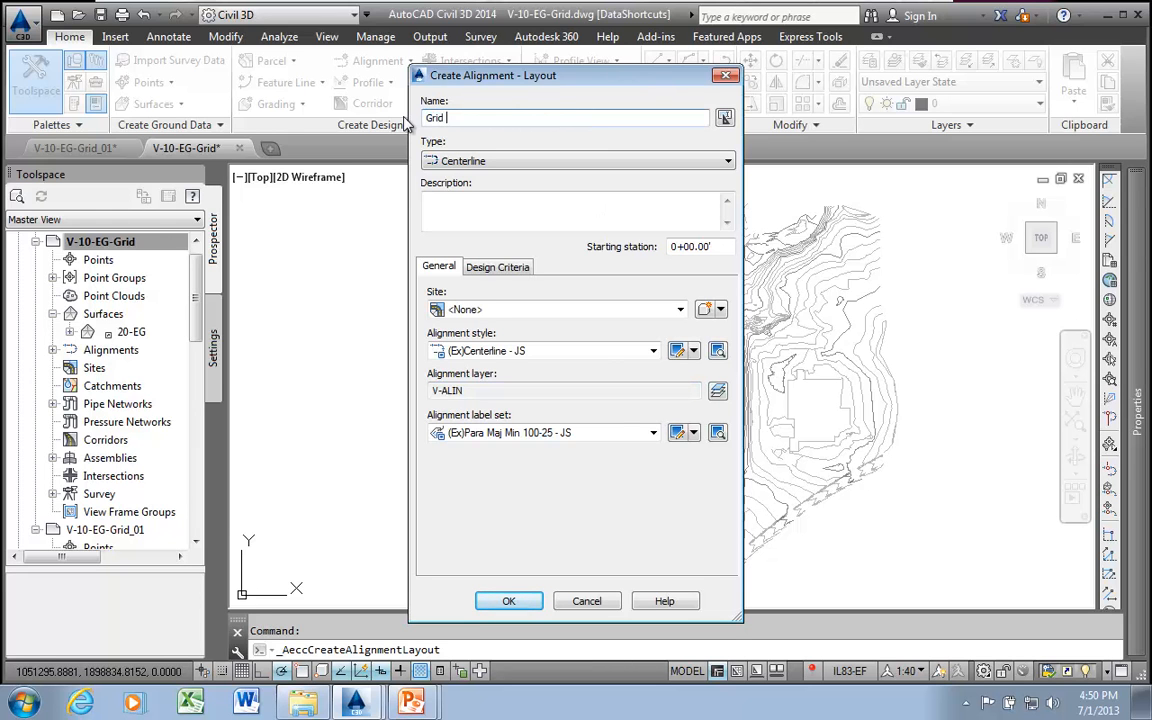
text( North)
click(444, 205)
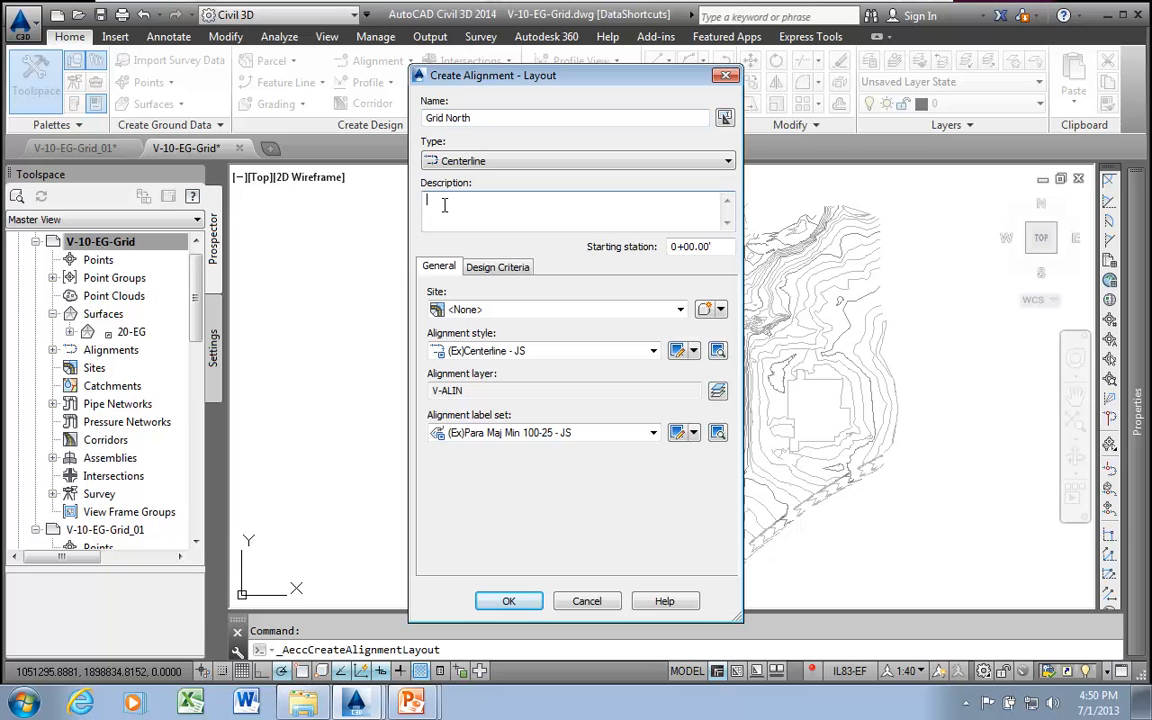
text(Major Grid)
- Create the Grid North alignment with the +NOPLOT - JS style and the Grid Northing In w Ticks label set
click(652, 352)
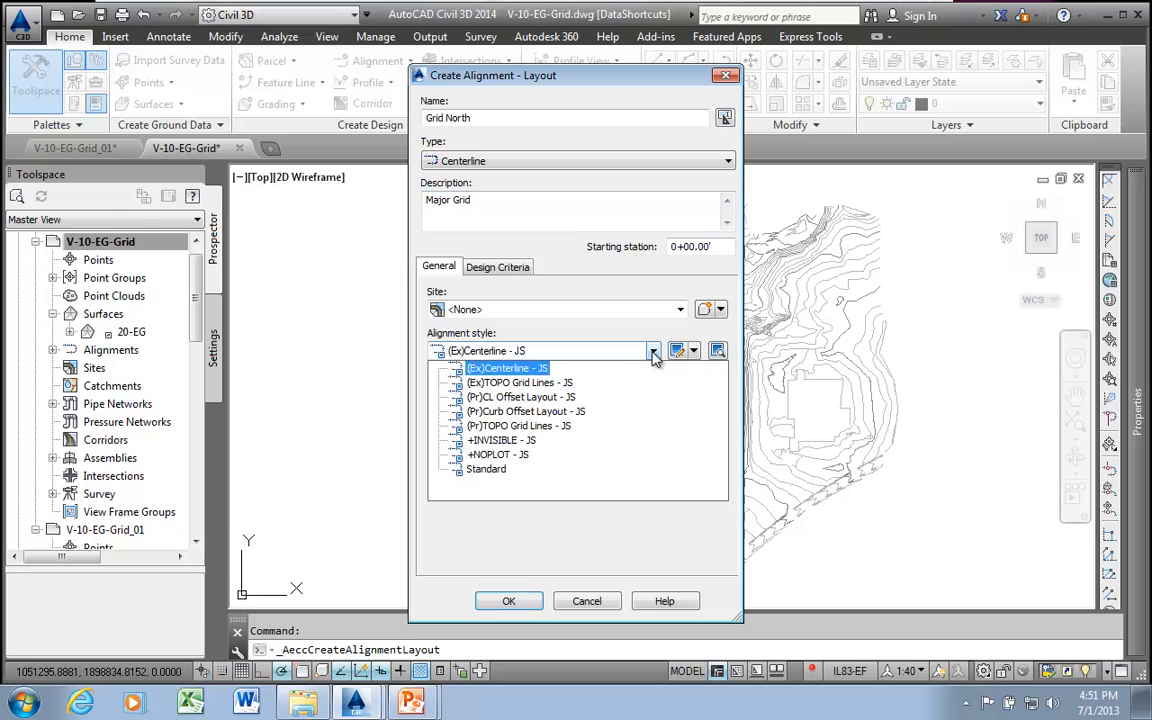
click(520, 456)
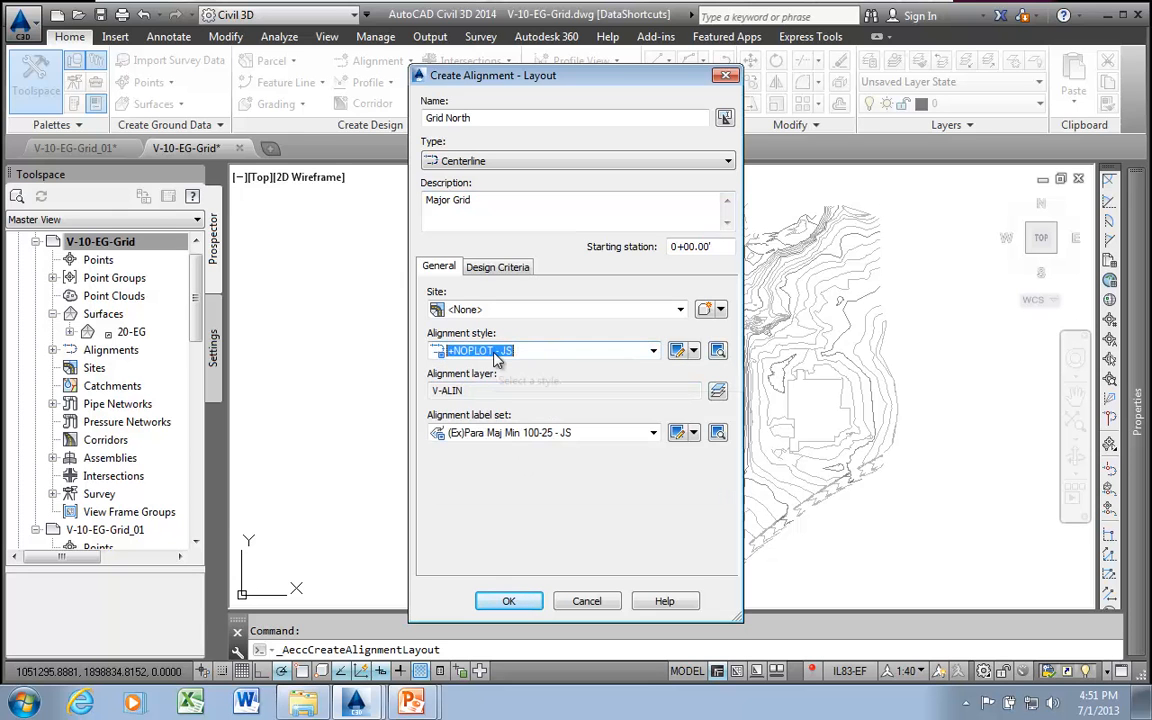
click(652, 436)
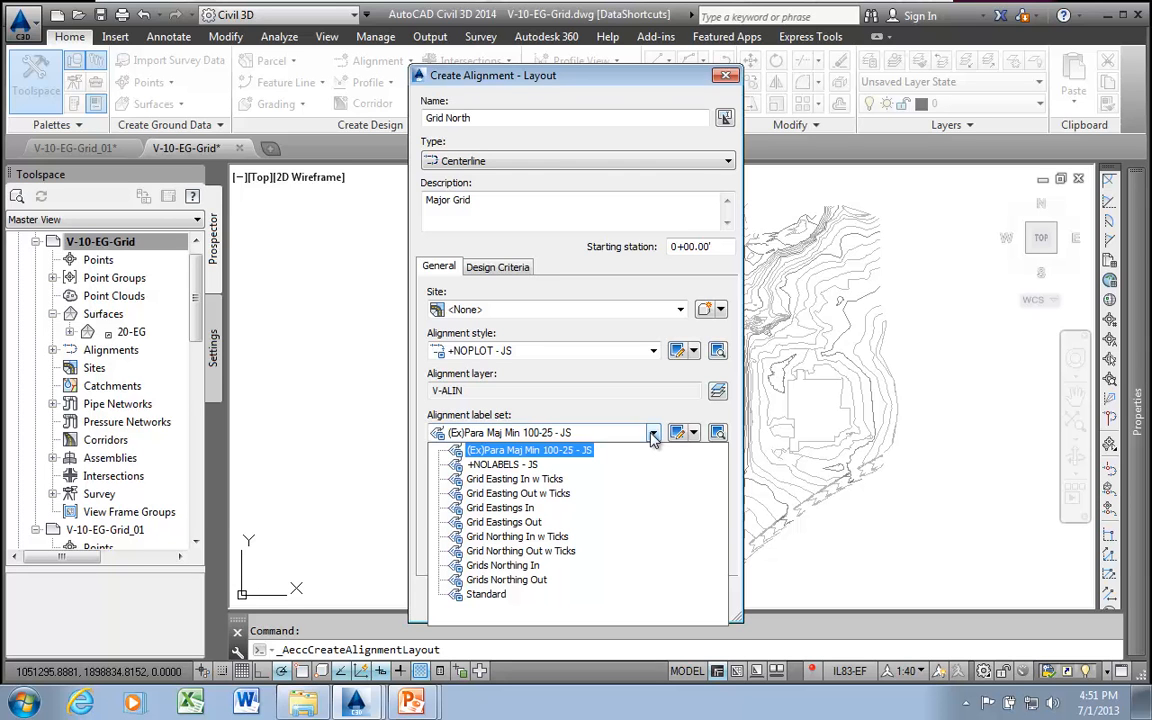
click(511, 537)
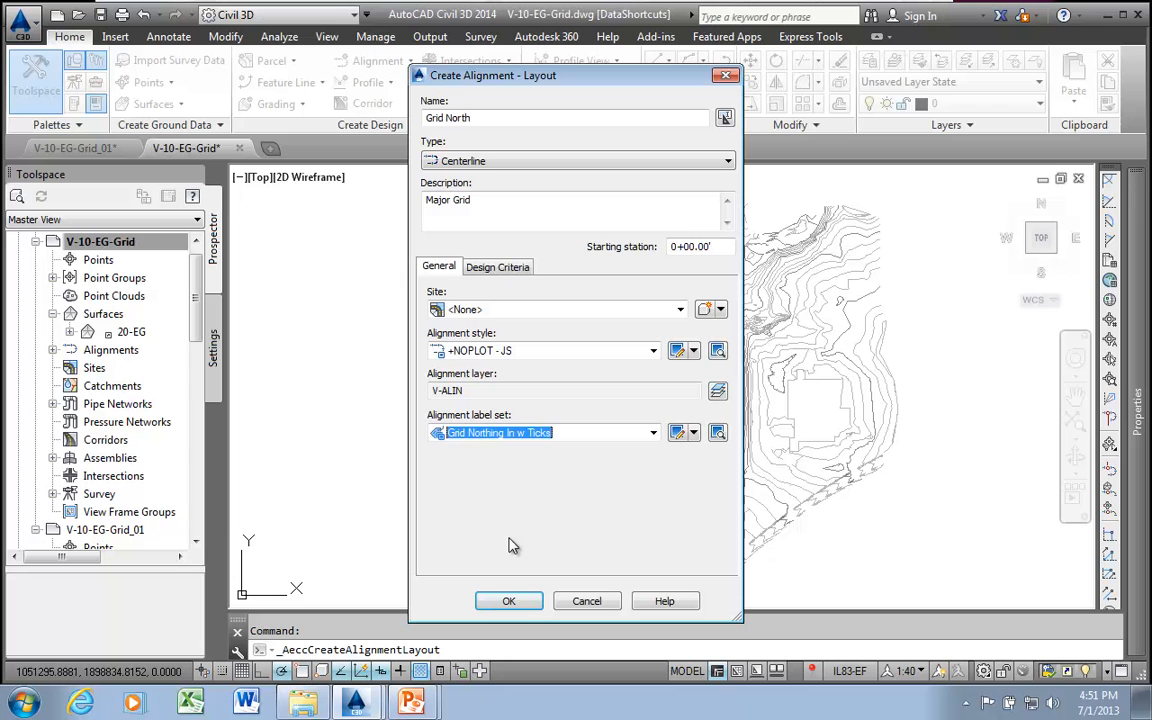
click(511, 602)
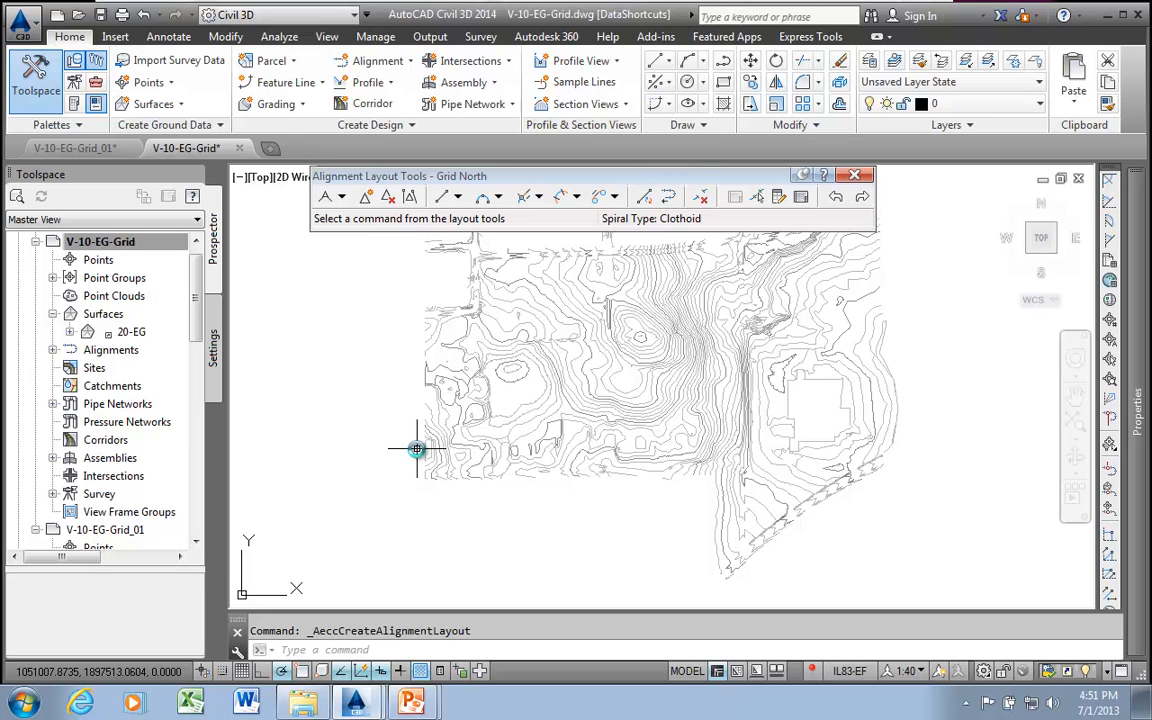
- Start a two-point fixed line for the Grid North alignment at grid northing 1898000 and grid easting 1051000
click(458, 198)
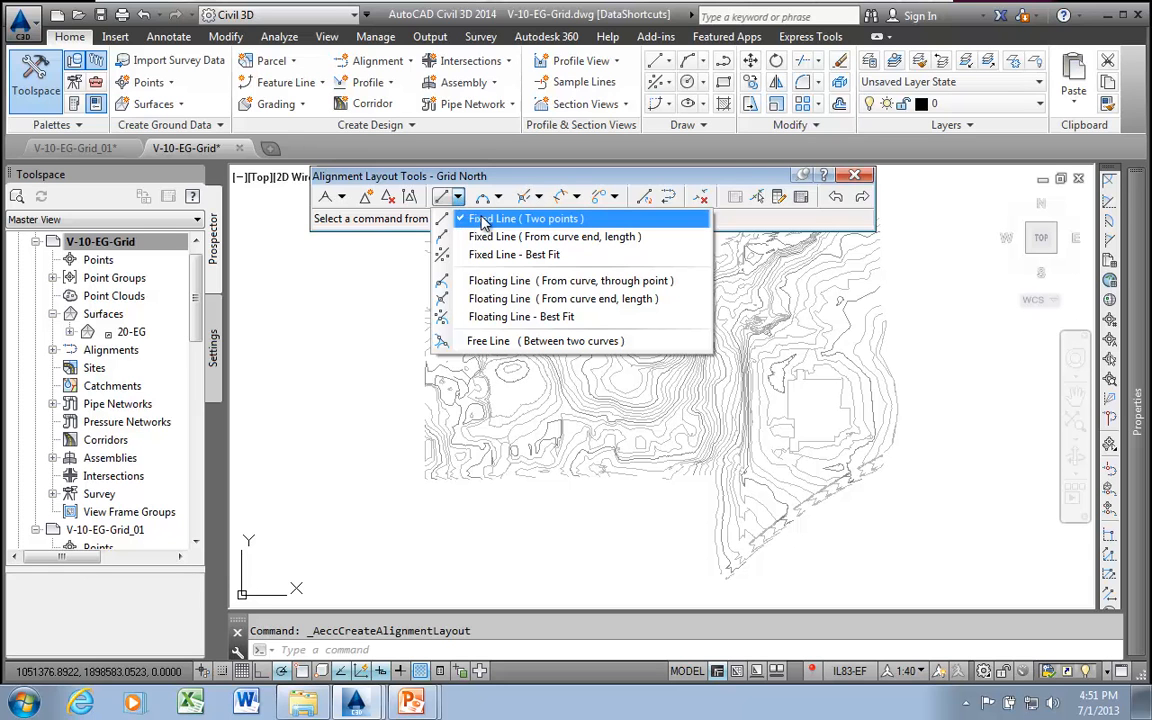
click(484, 221)
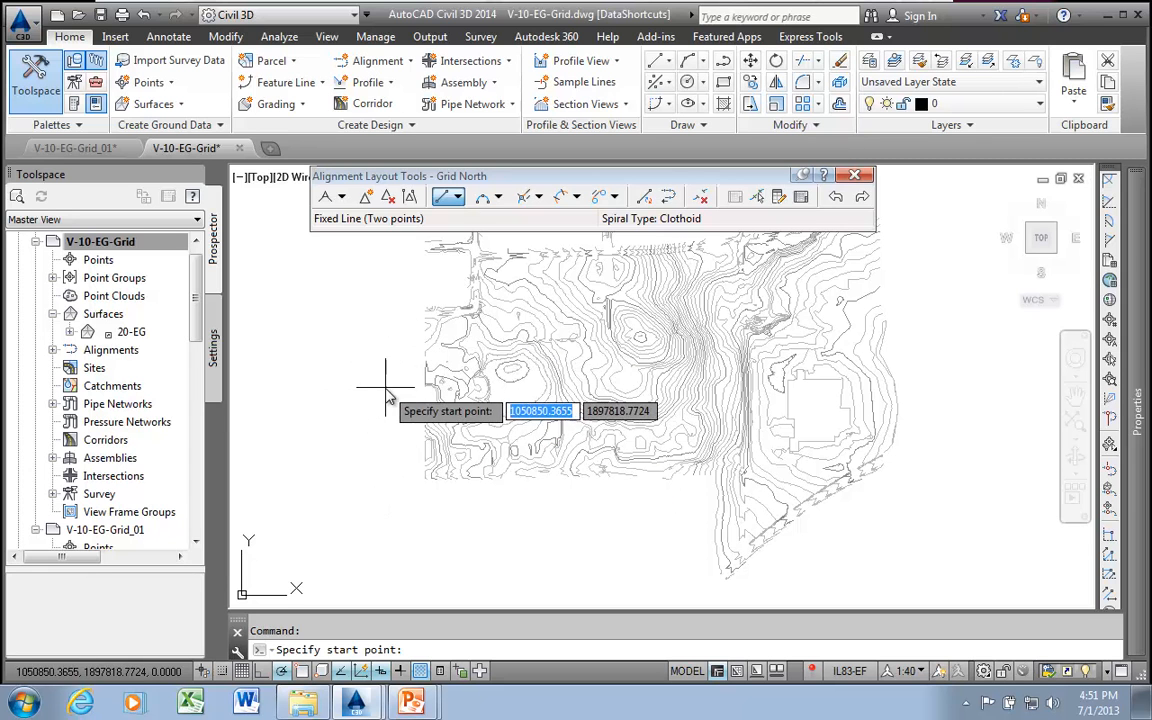
click(1110, 283)
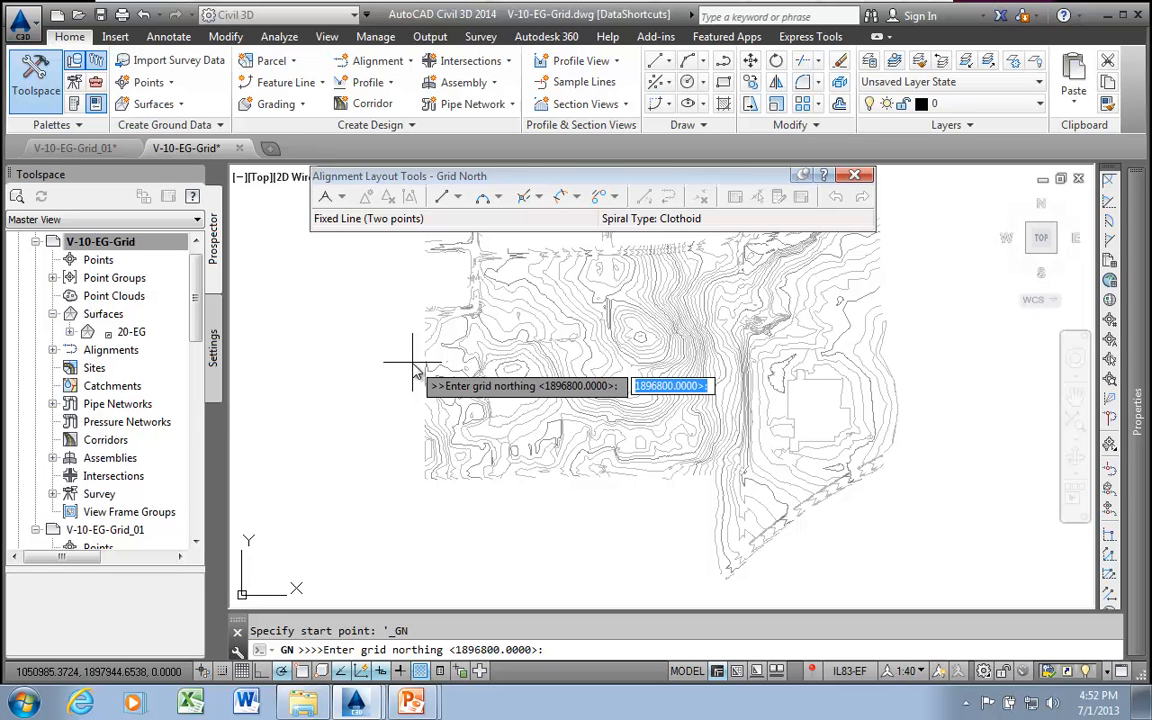
text(1898000)
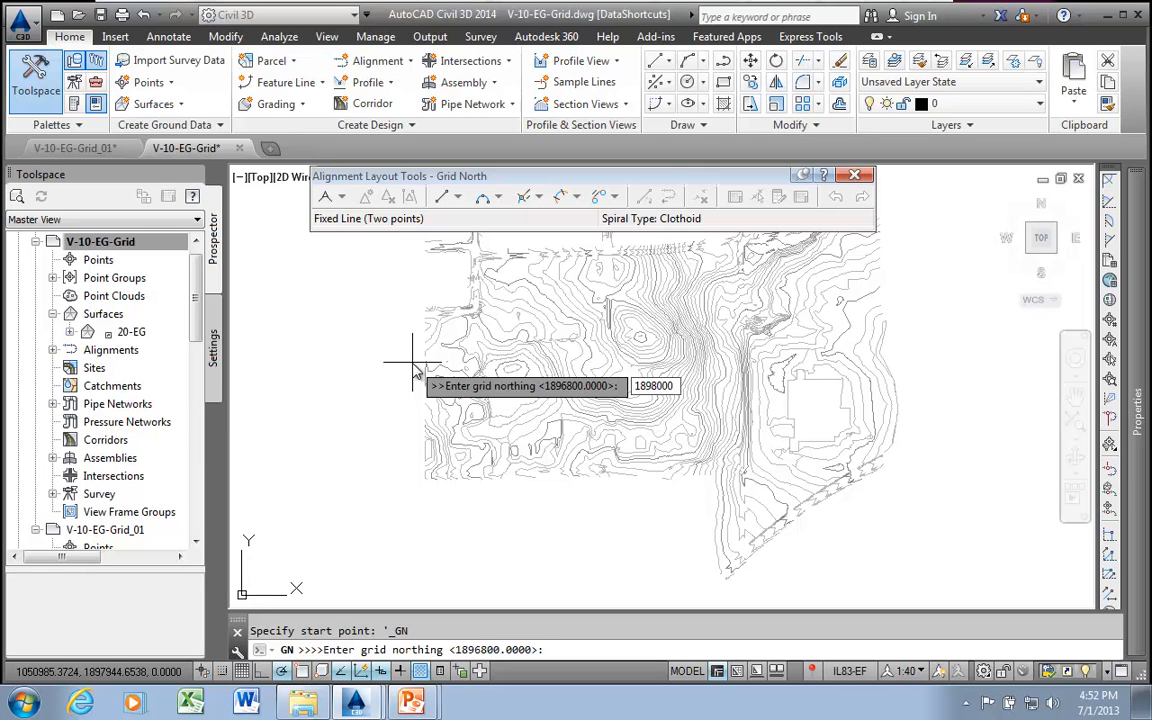
key(Return)
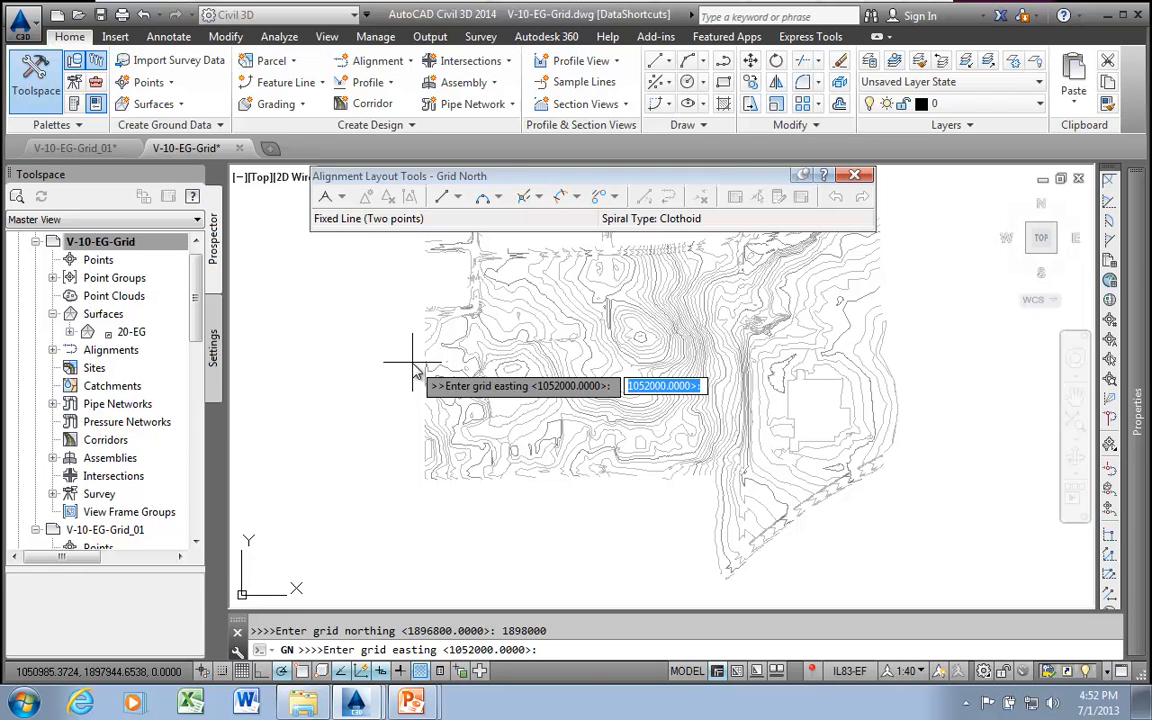
text(105)
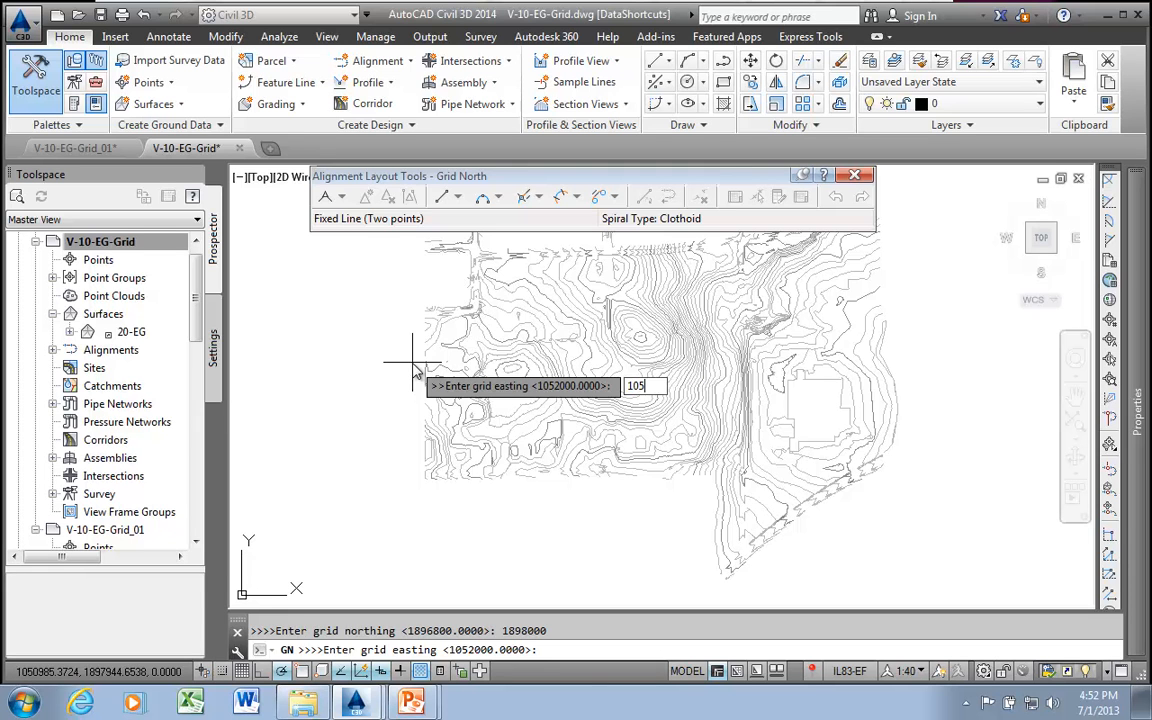
text(1000)
key(Return)
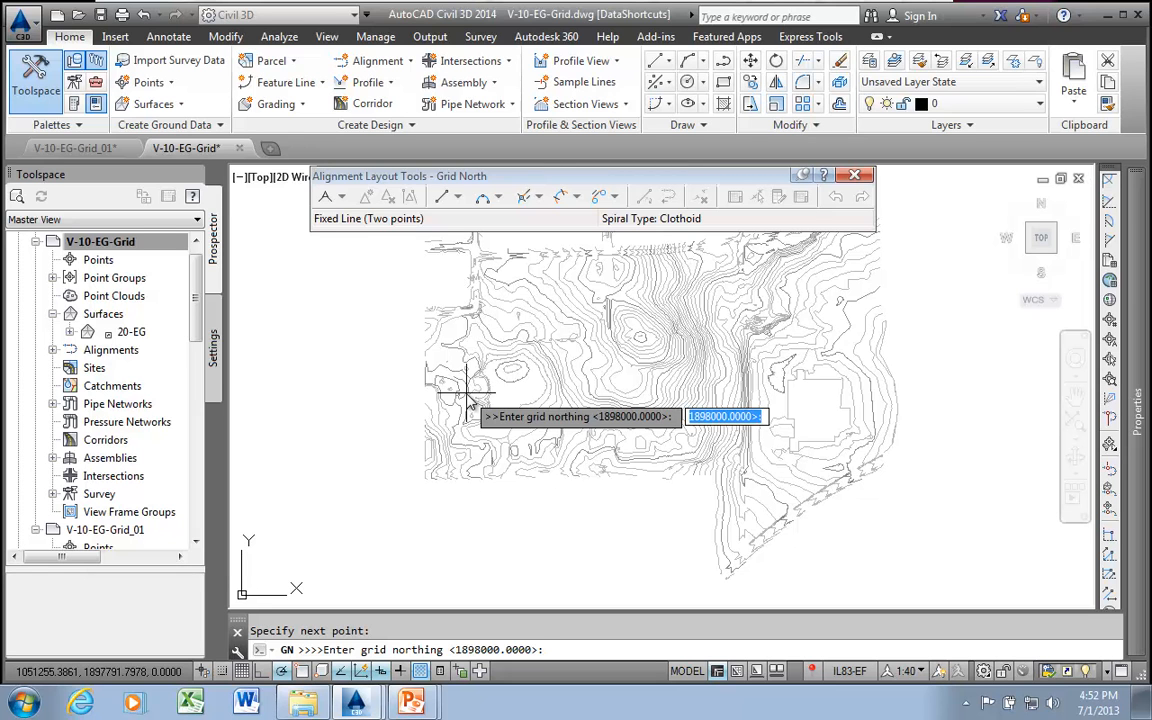
key(Return)
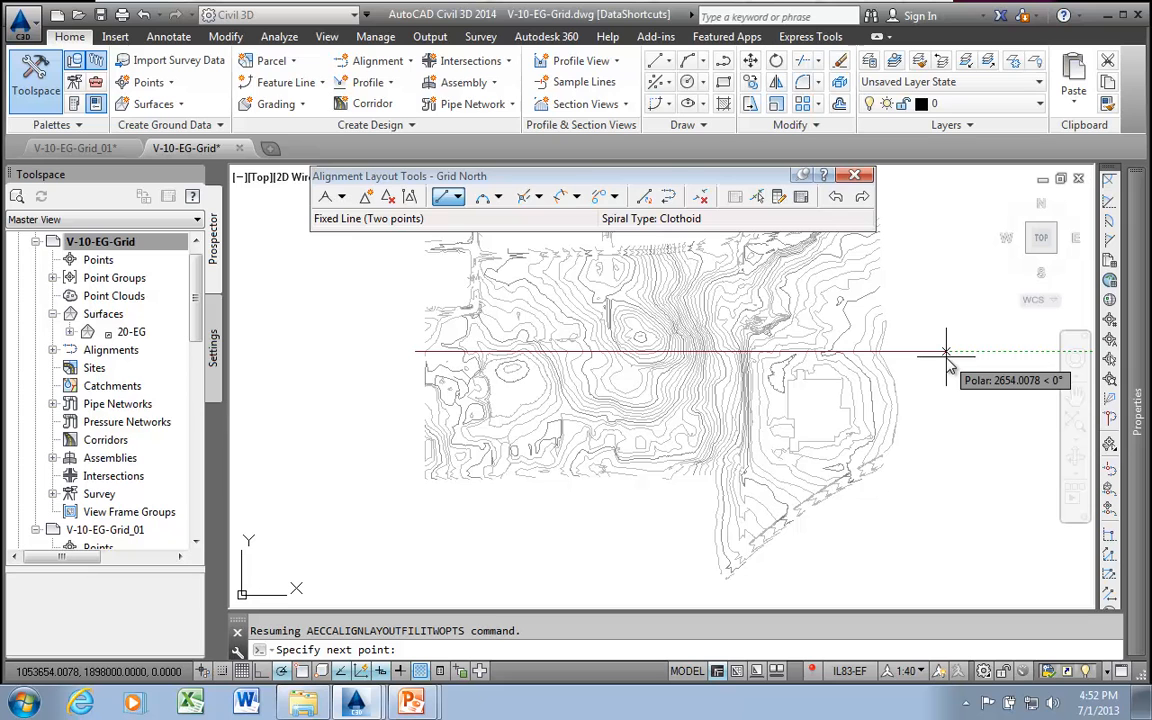
- End the Grid North line 2500 due east of its start point, check its label and close the layout tools
text(2)
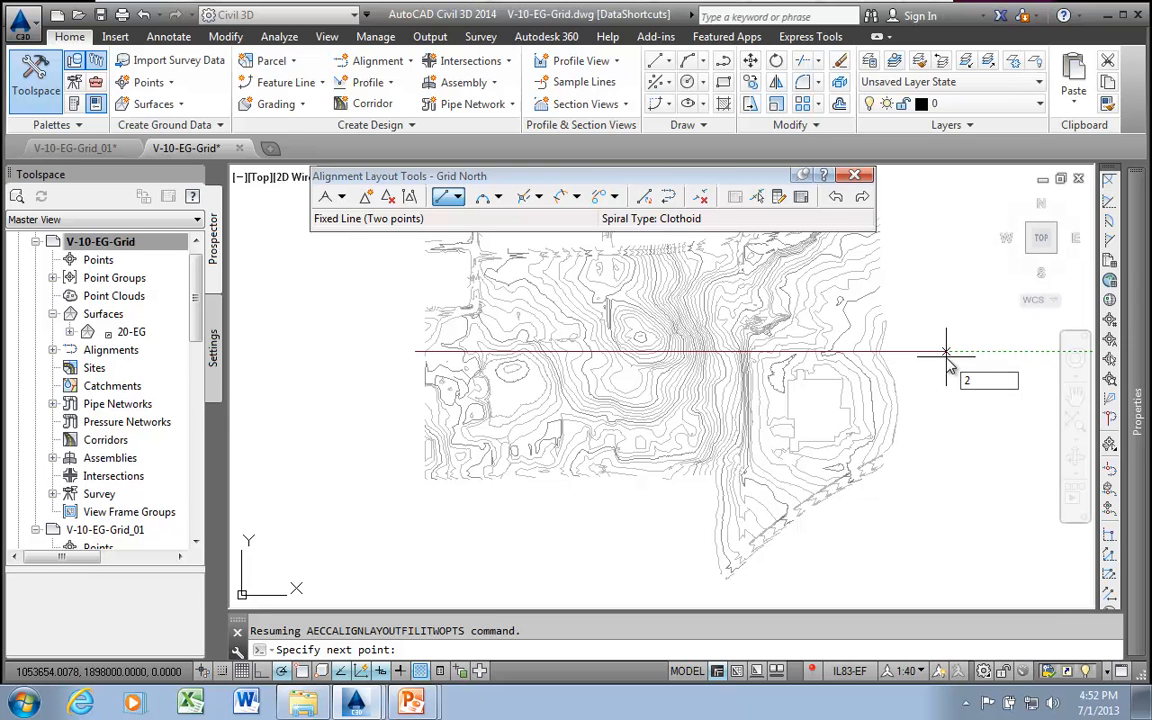
text(500)
key(Return)
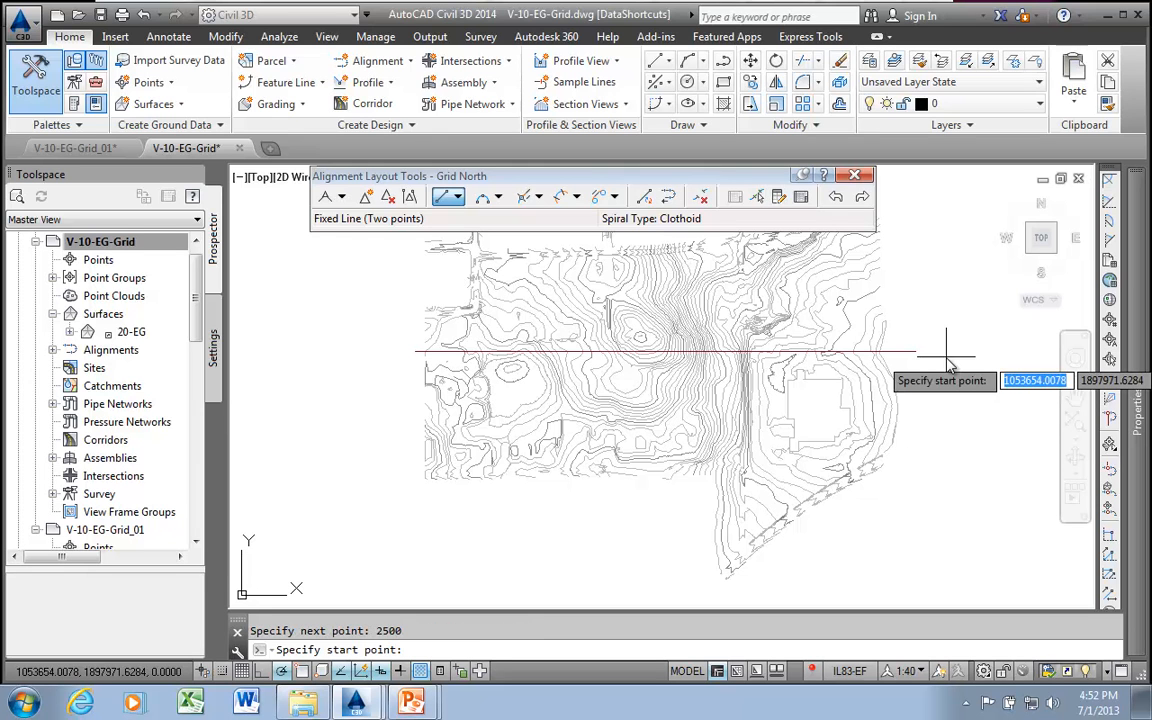
key(Return)
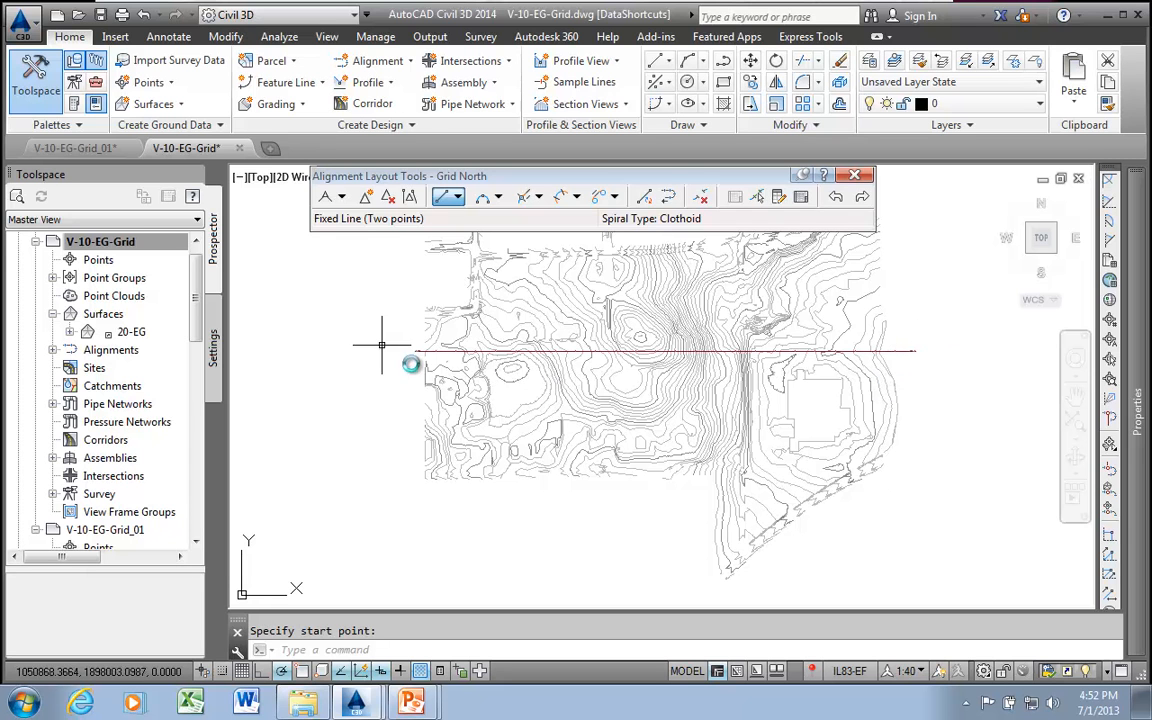
scroll(415, 351, up, 5)
scroll(463, 322, up, 3)
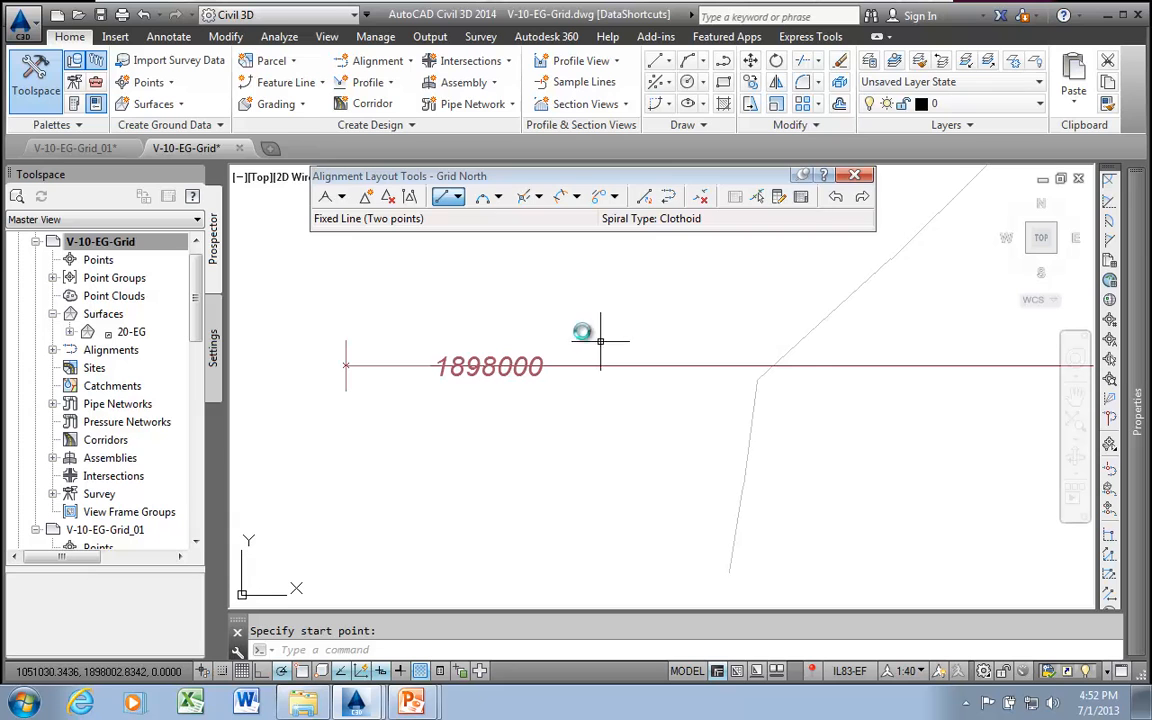
click(857, 177)
scroll(770, 390, down, 6)
middle_drag(836, 458, 489, 404)
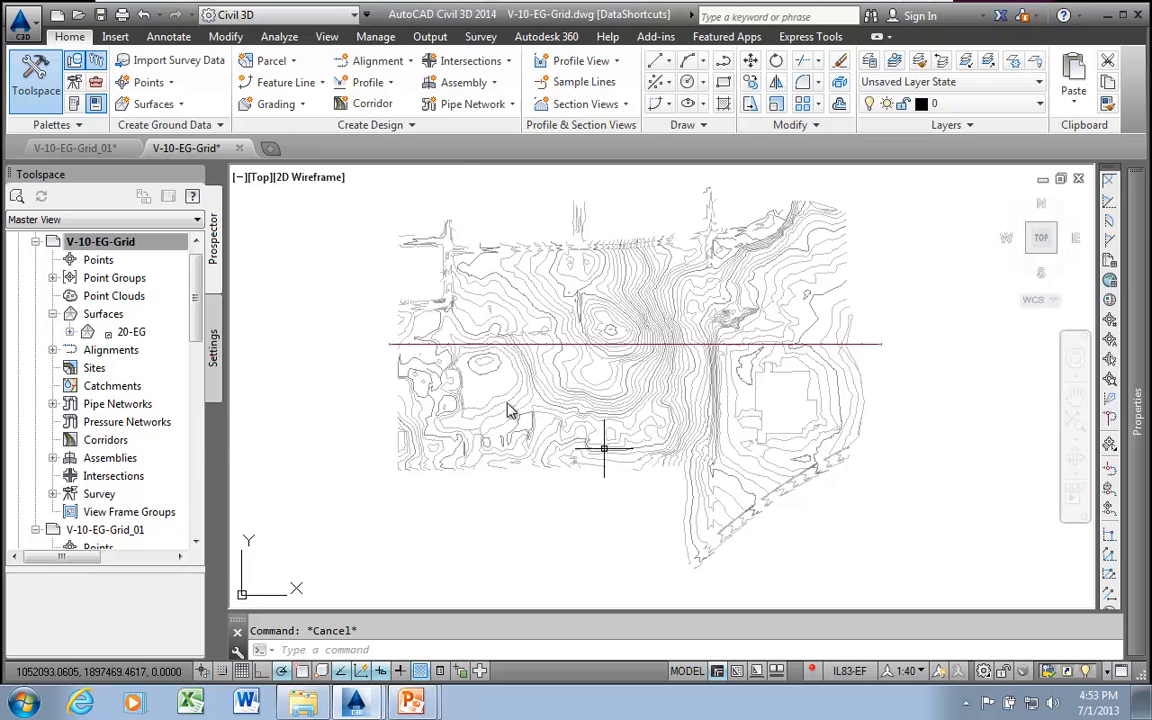
- Start a new alignment by layout, named Grid East with the description East Main Grid
click(411, 61)
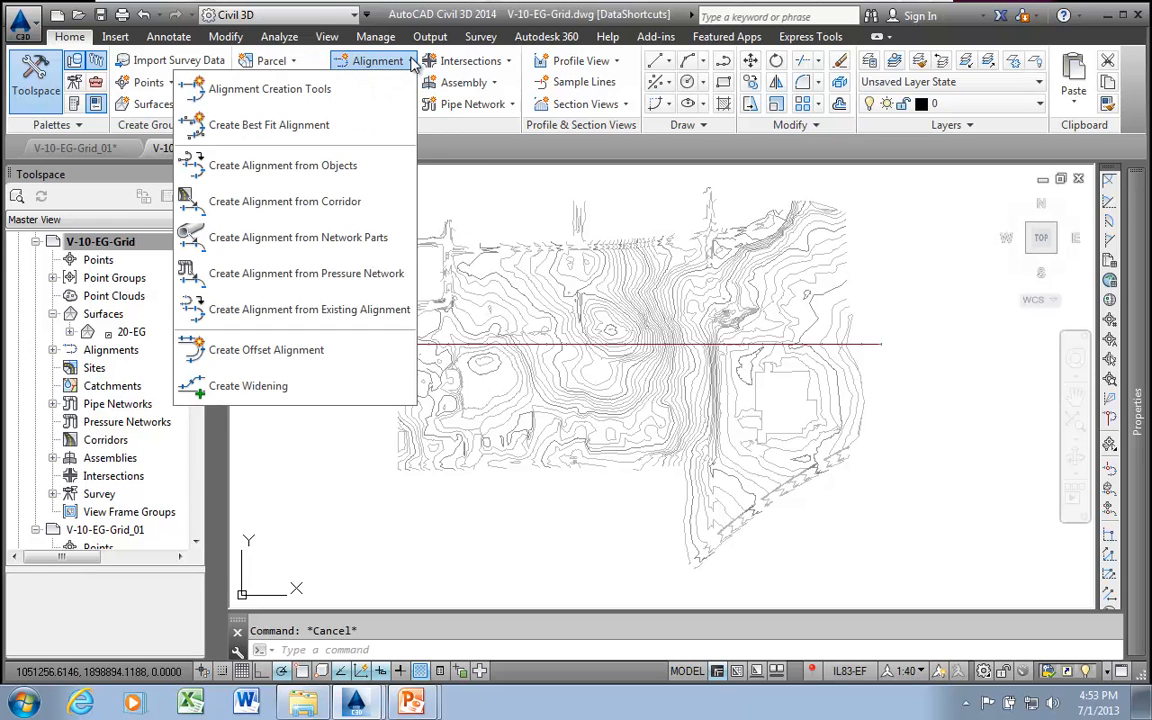
click(229, 92)
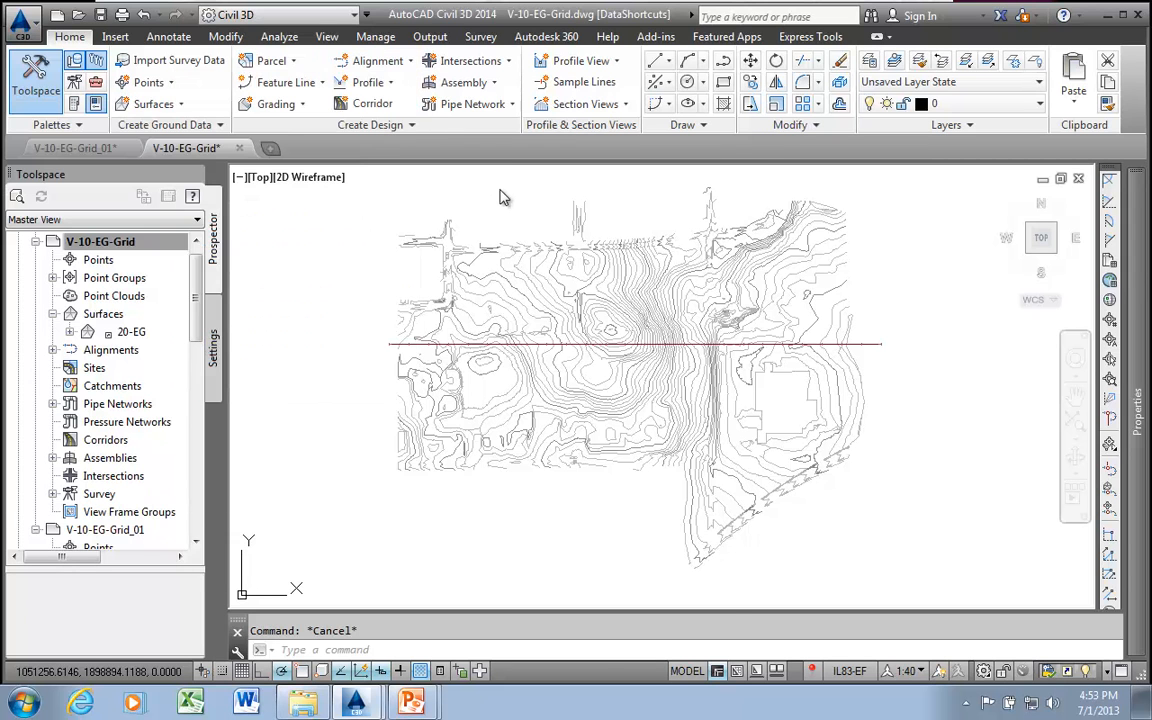
drag(586, 118, 383, 120)
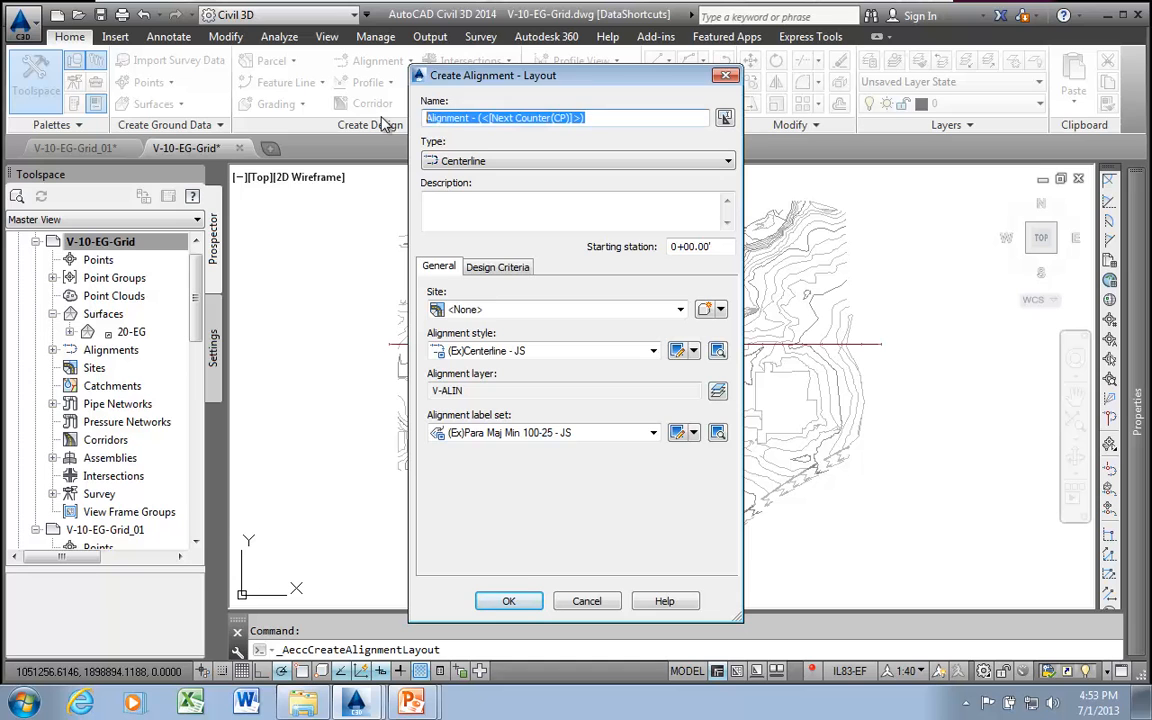
text(Grid )
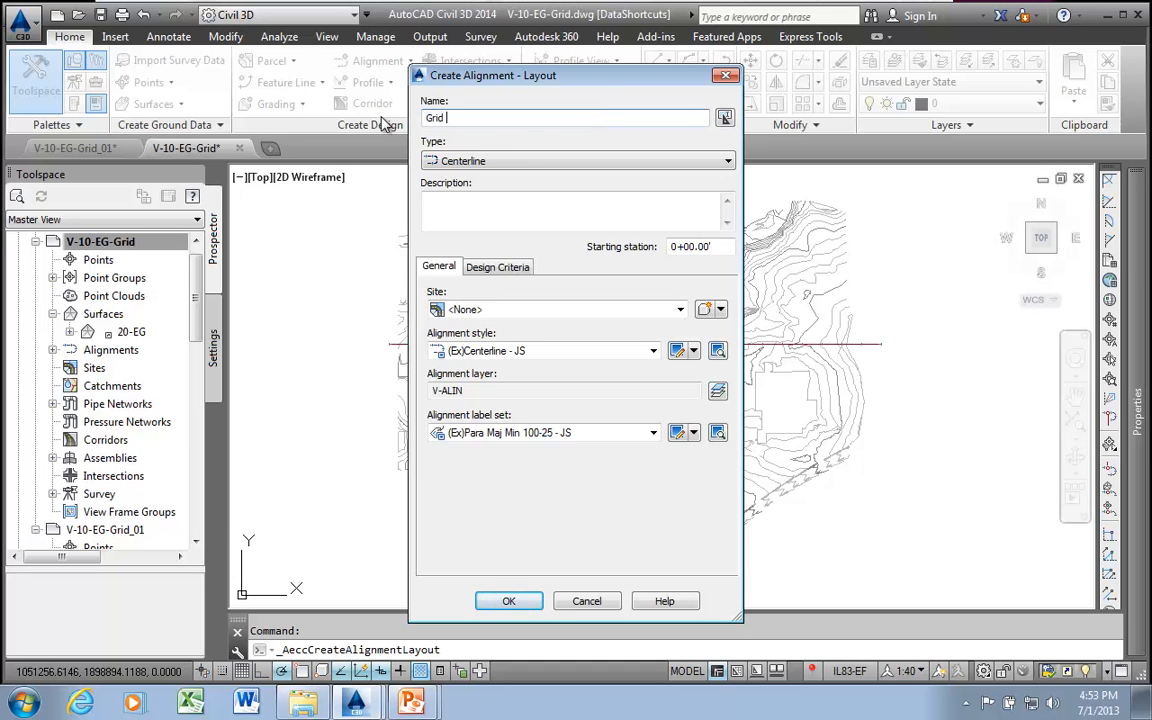
text(East)
click(455, 212)
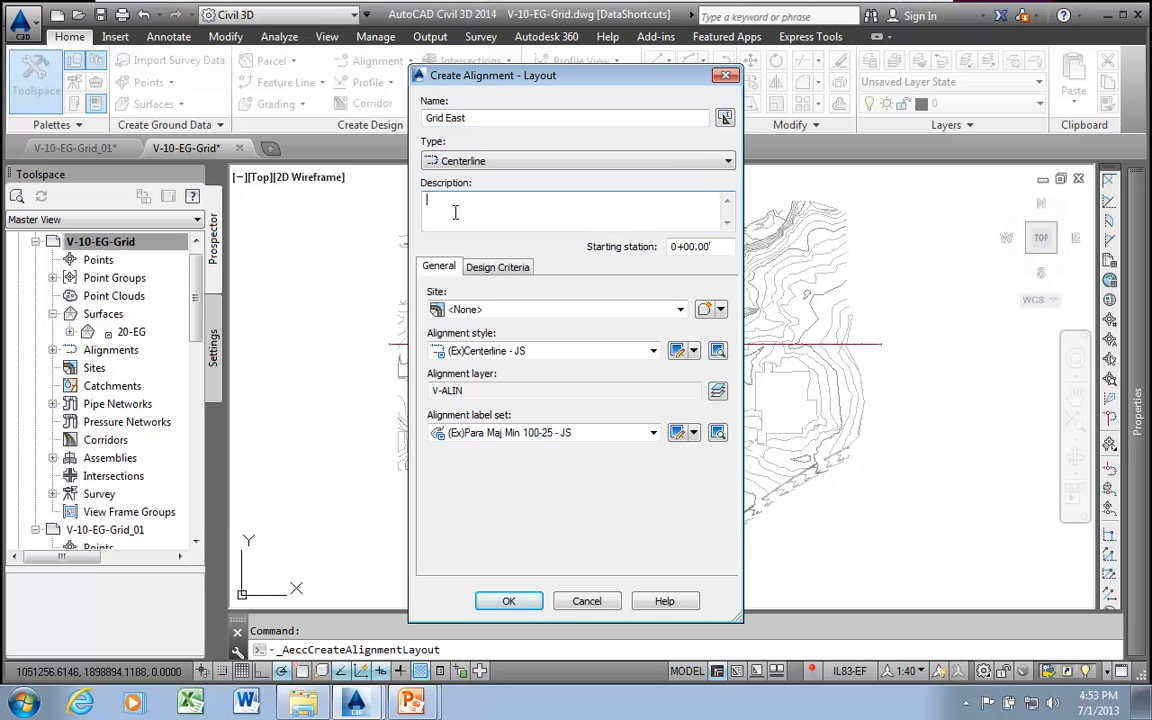
text(East Main Grid)
- Create the Grid East alignment with the +NOPLOT - JS style and the Grid Easting In w Ticks label set
click(653, 350)
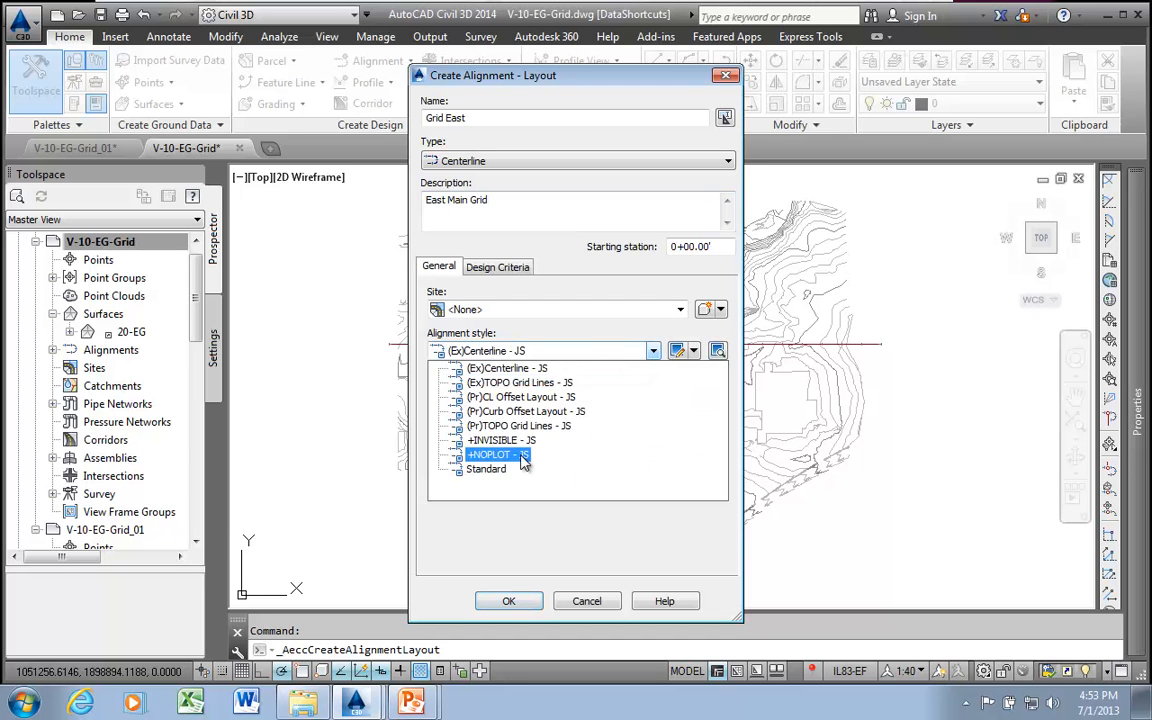
click(520, 458)
click(653, 432)
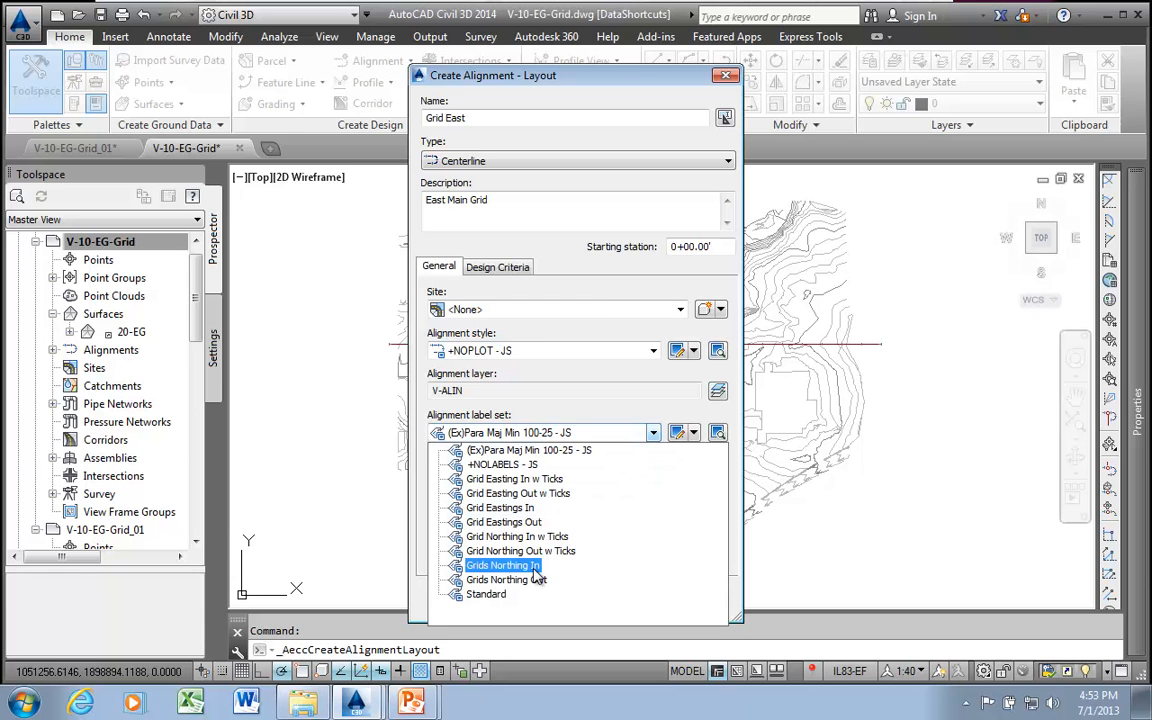
click(515, 480)
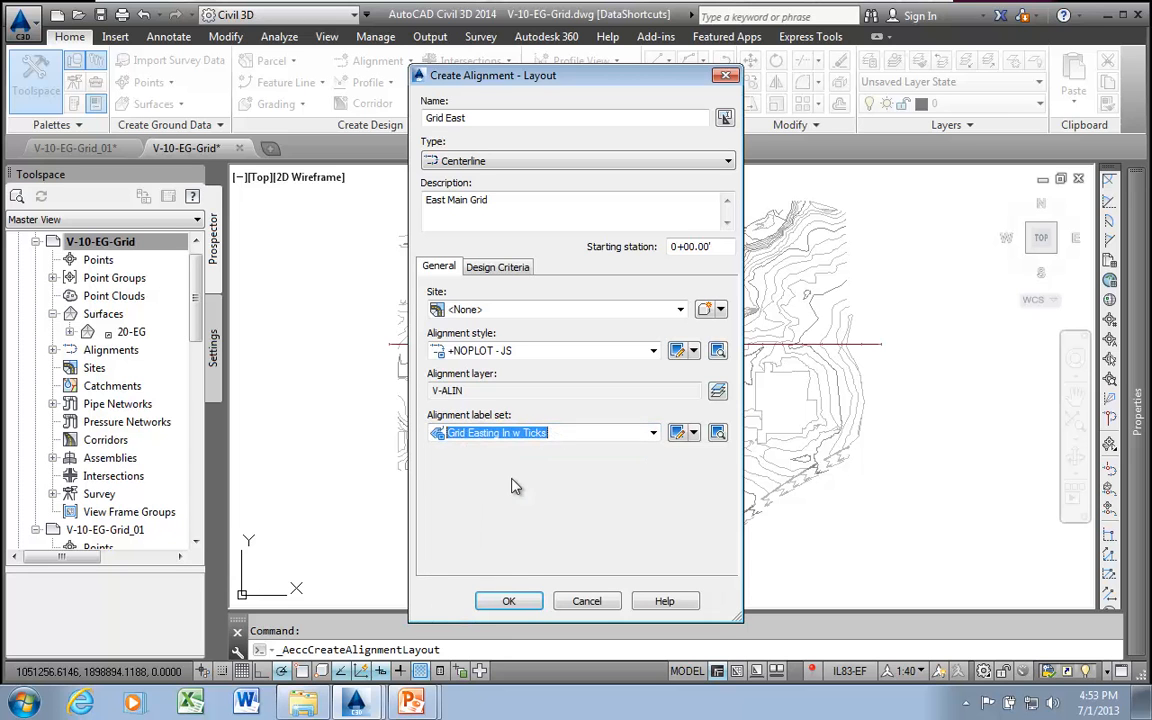
click(510, 602)
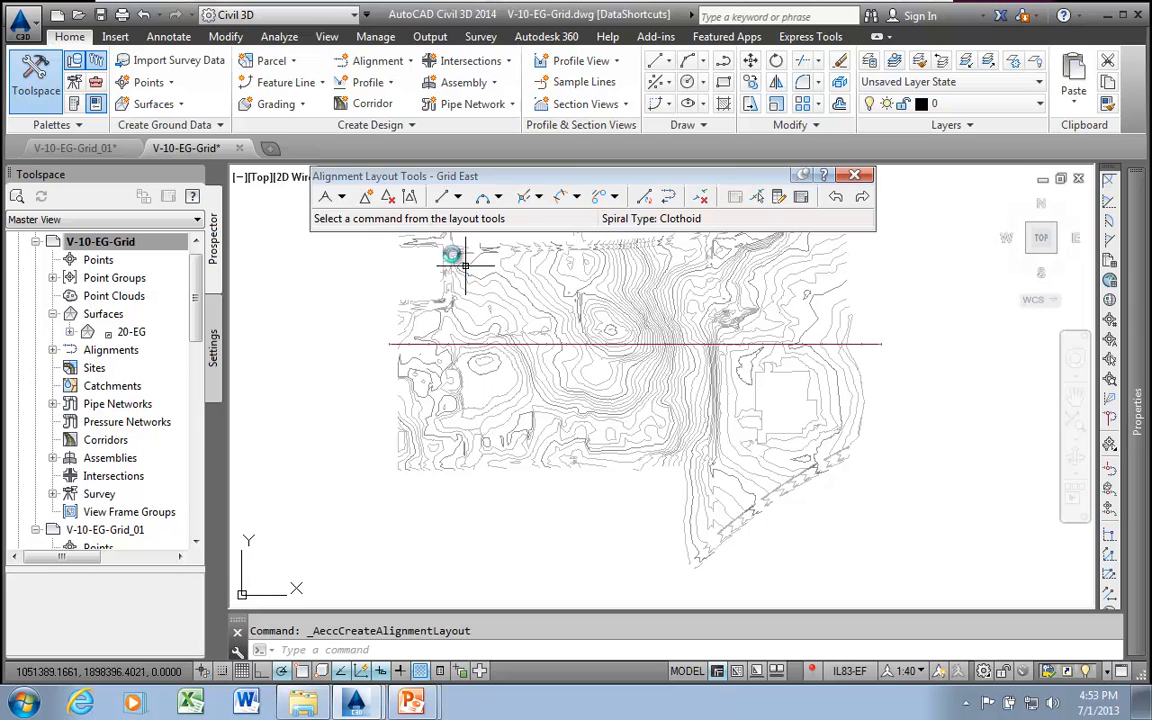
- Start a two-point fixed line for the Grid East alignment at grid northing 1896800 and grid easting 1052000
click(458, 200)
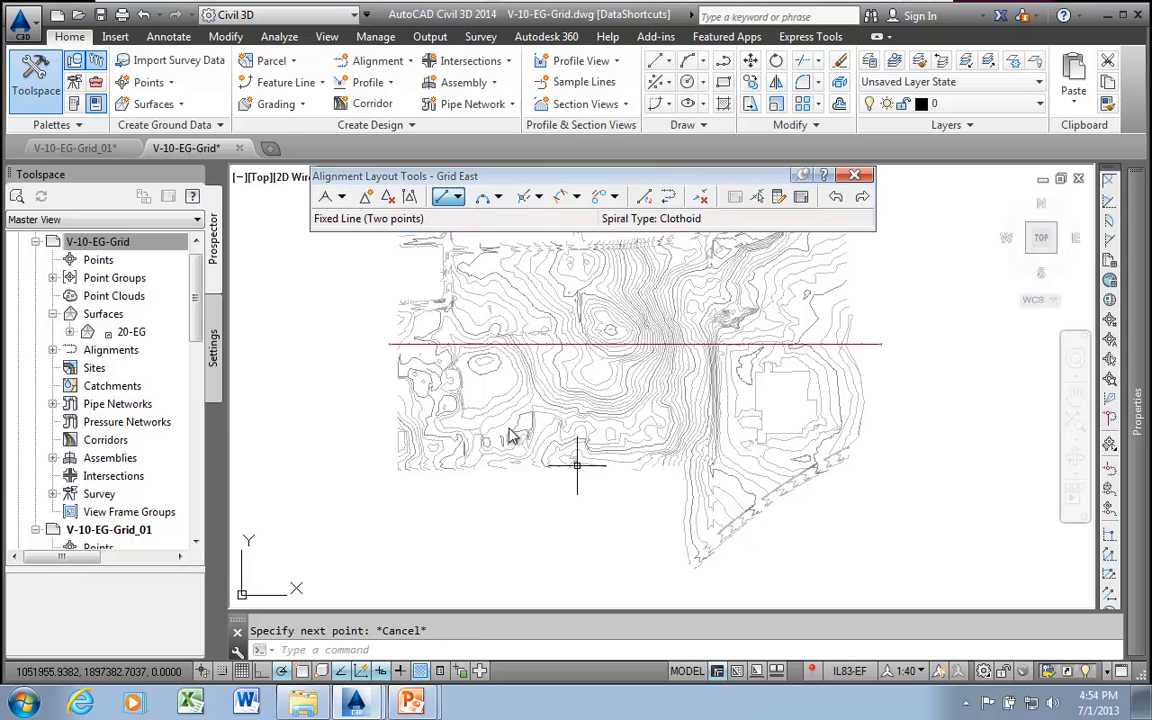
click(458, 198)
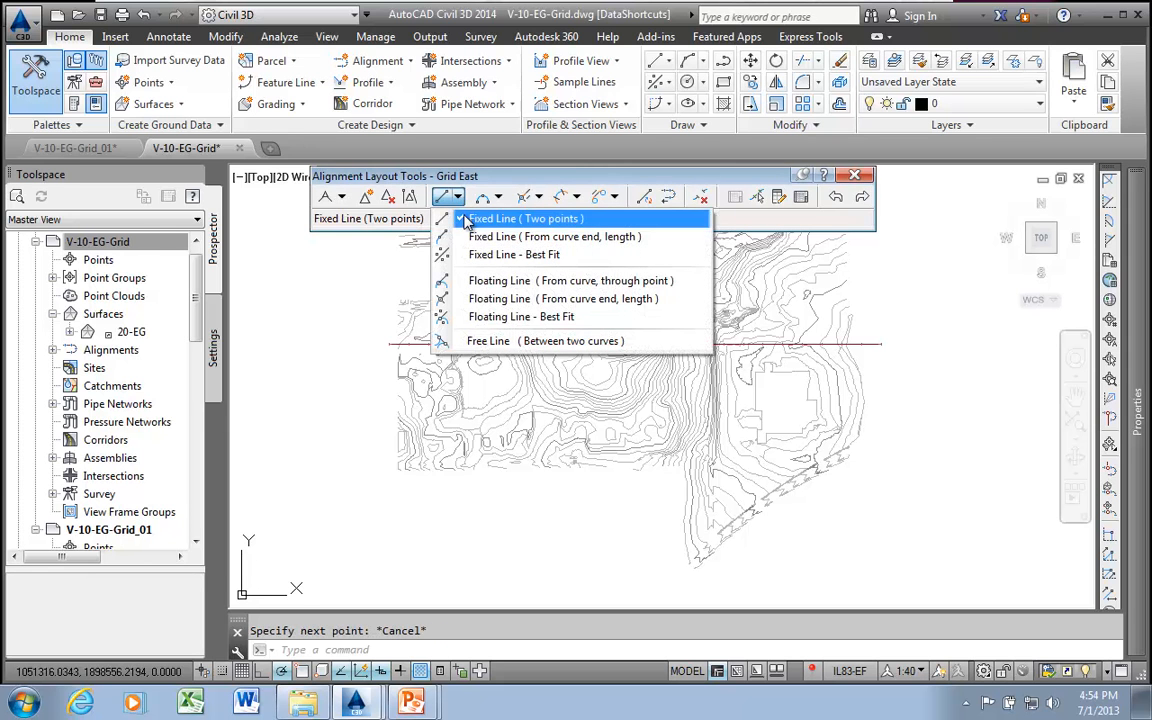
click(522, 218)
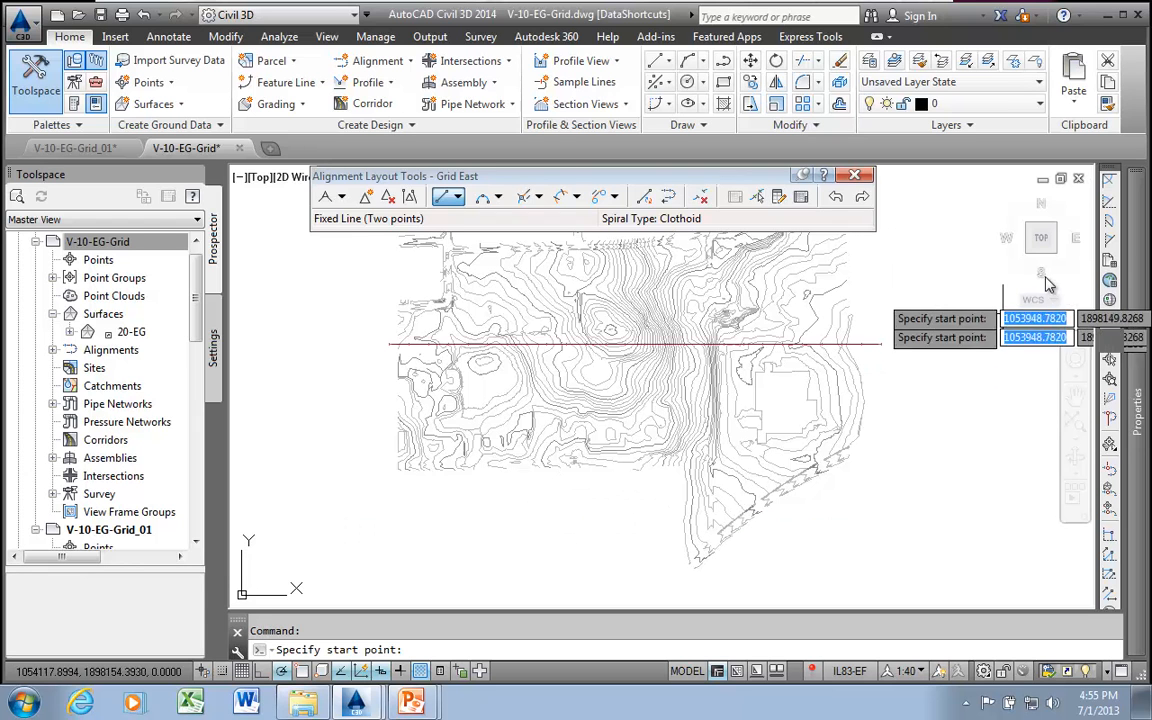
click(1110, 281)
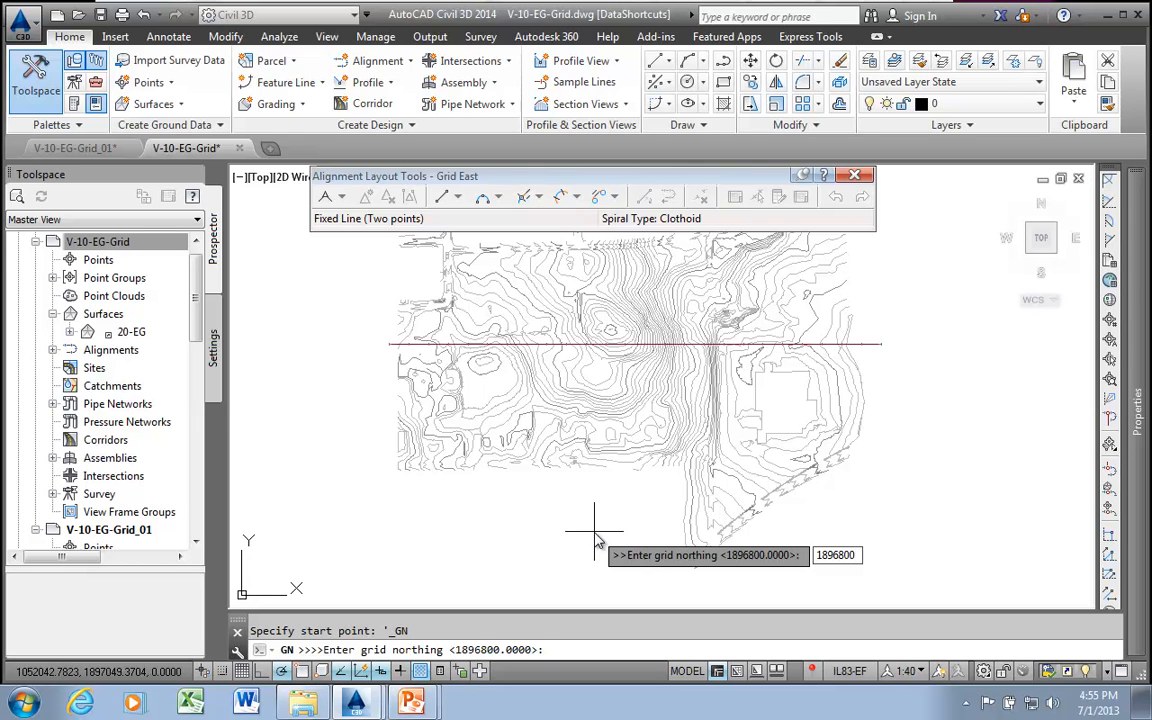
key(Return)
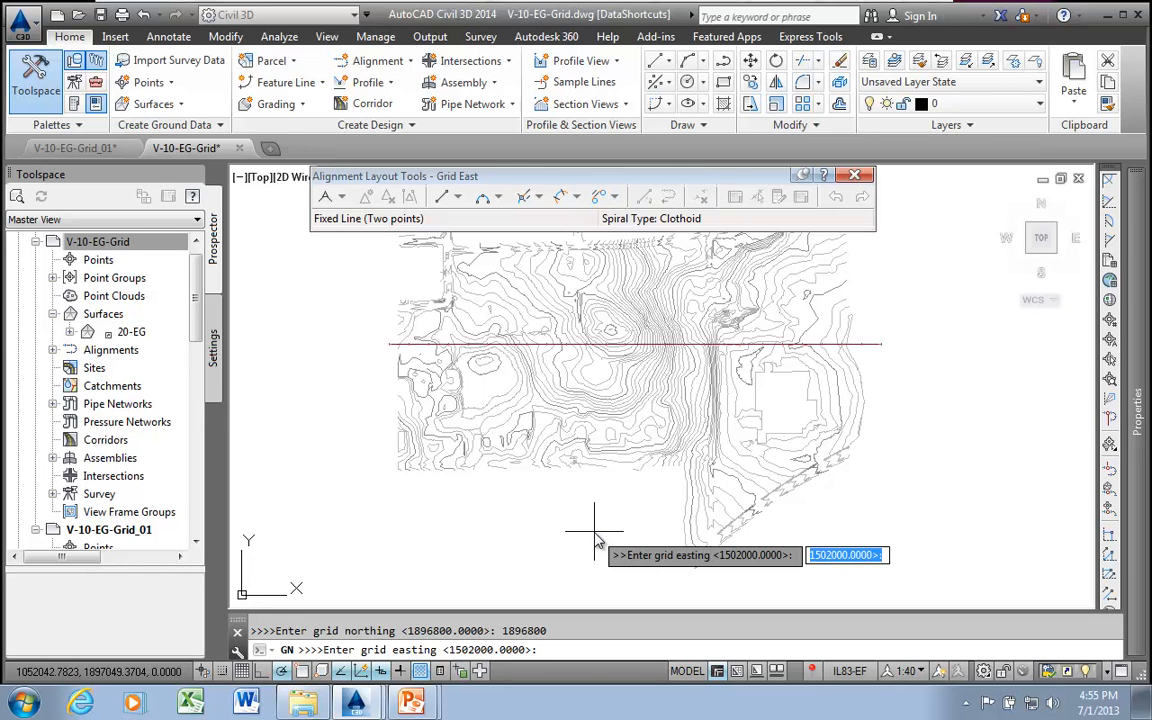
text(10)
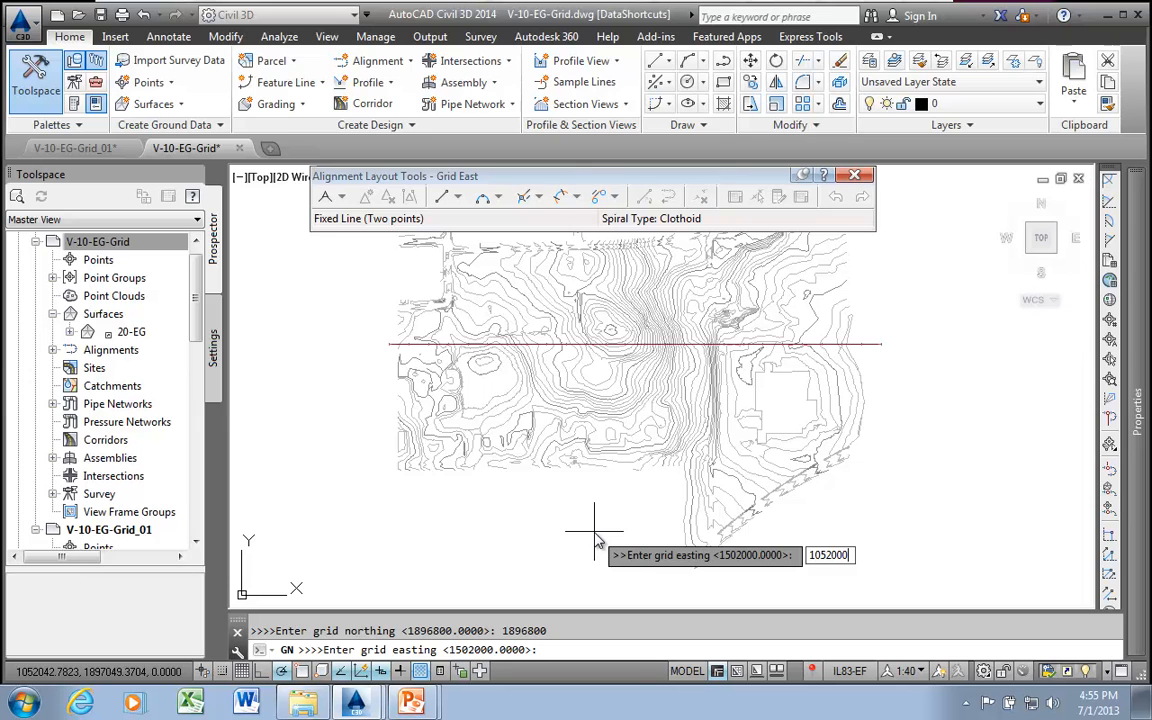
key(Return)
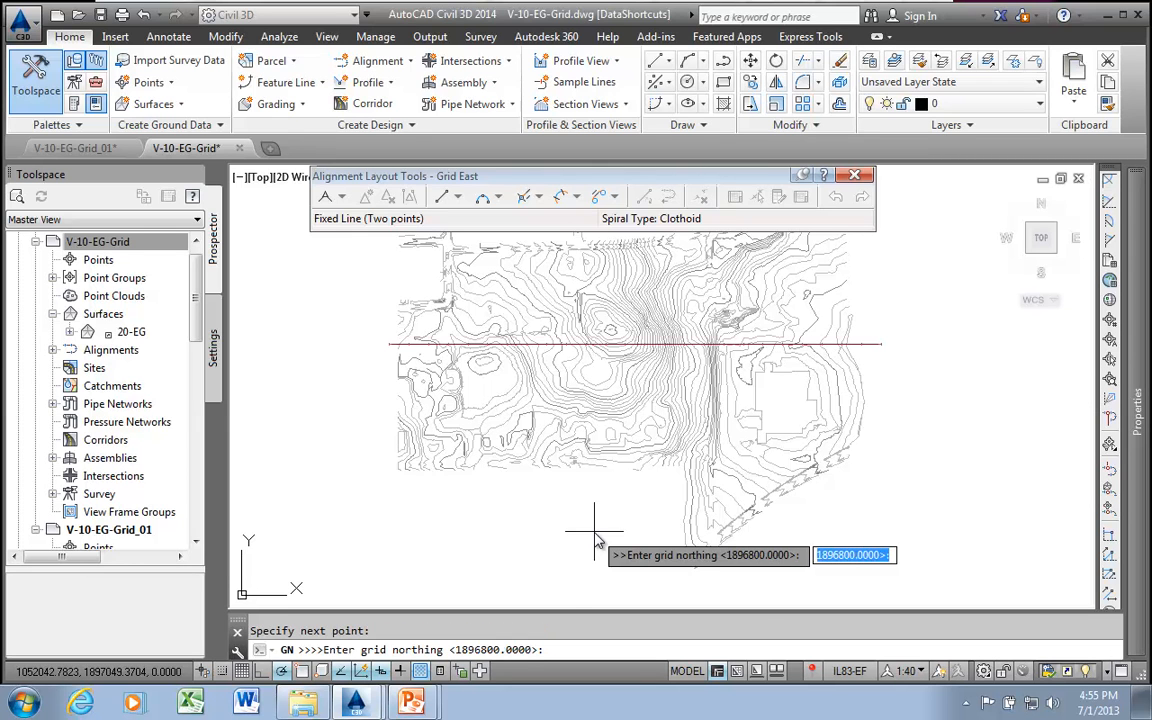
key(Return)
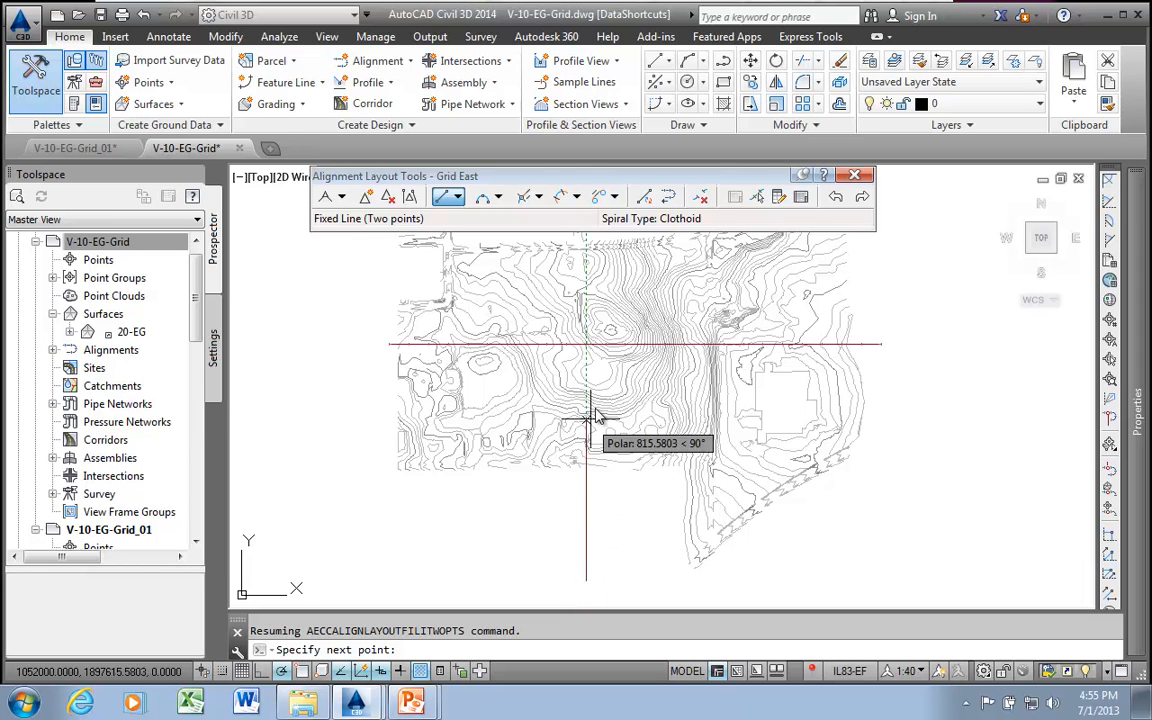
- End the Grid East line 2000 due north of its start point and finish the line command
middle_drag(612, 540, 567, 585)
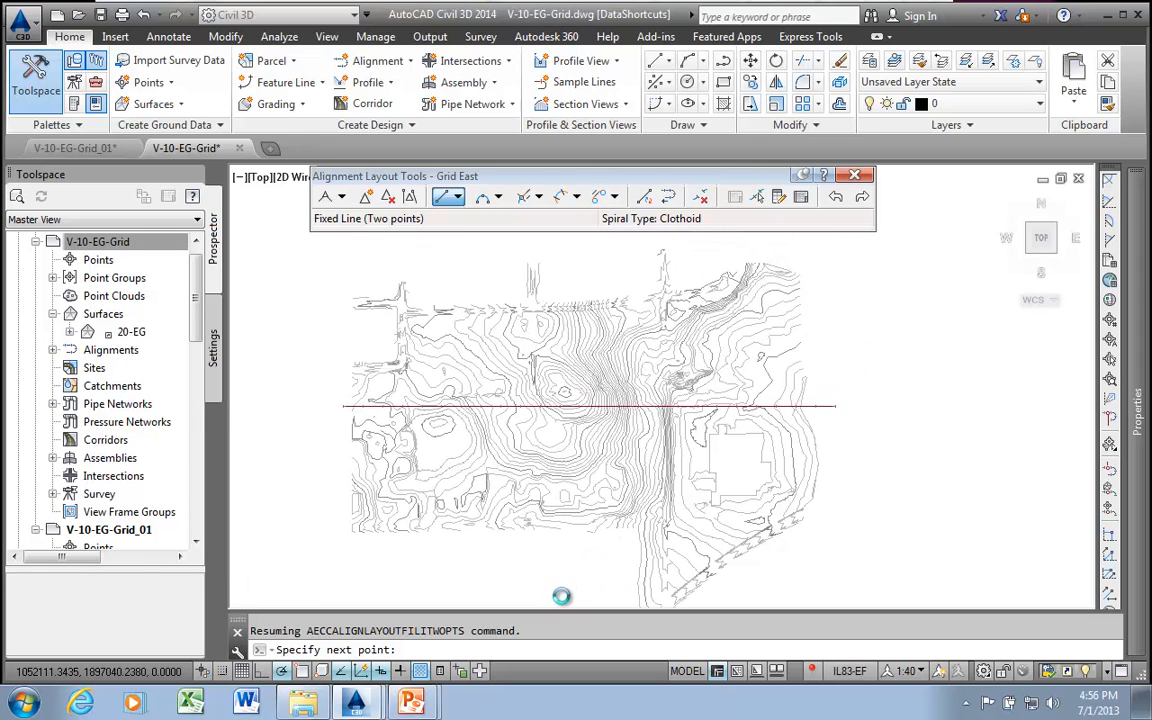
middle_drag(540, 262, 513, 408)
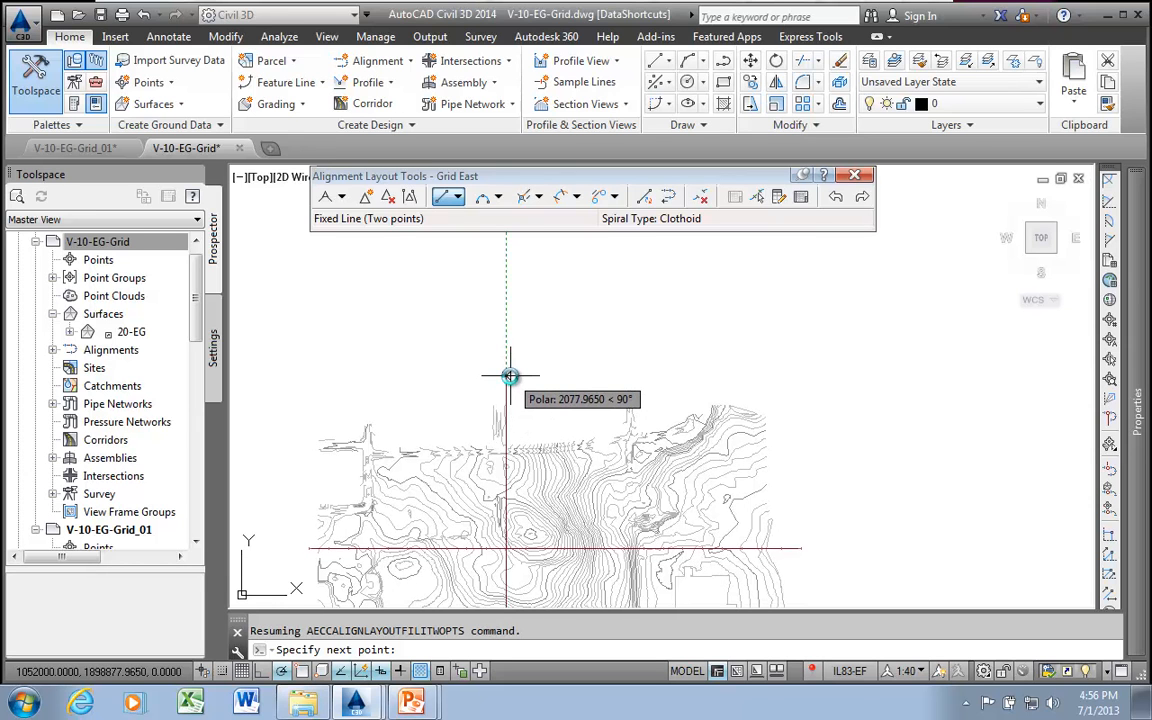
text(200)
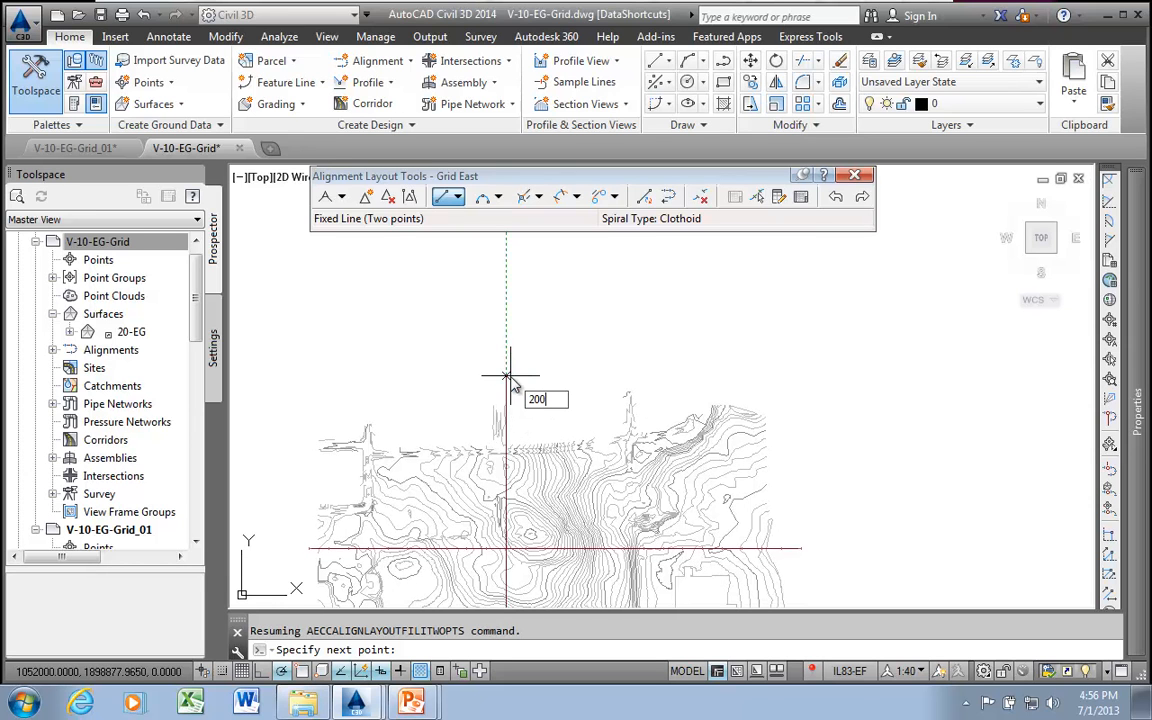
key(Return)
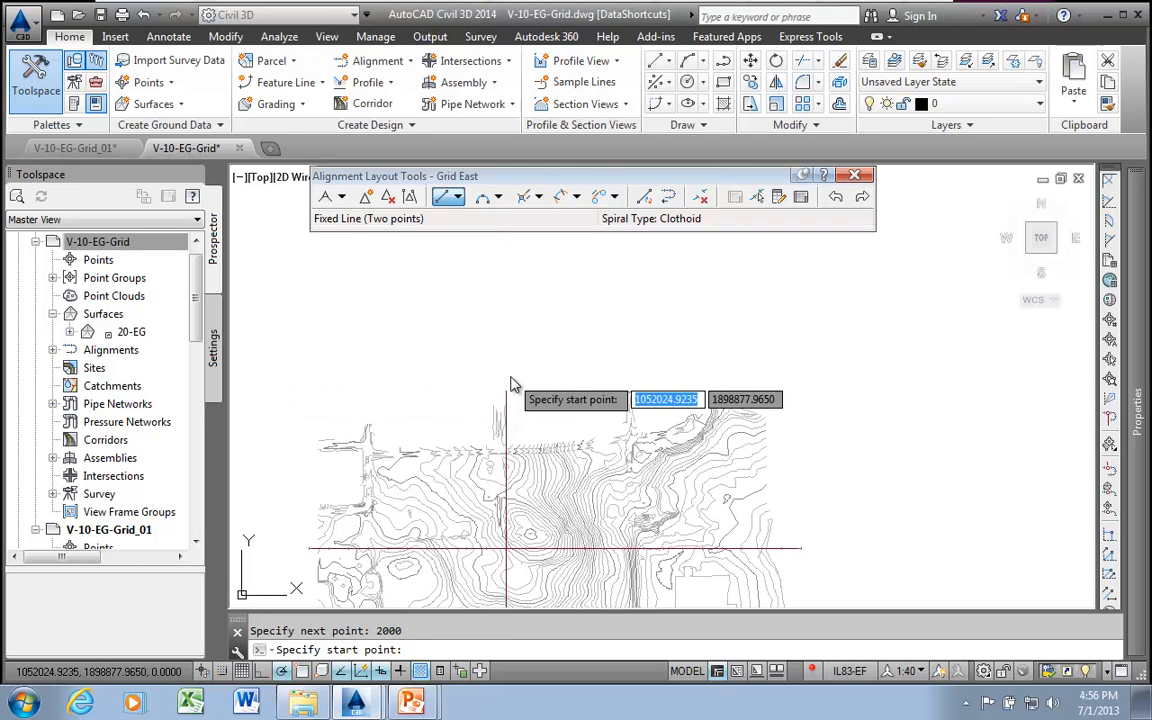
key(Return)
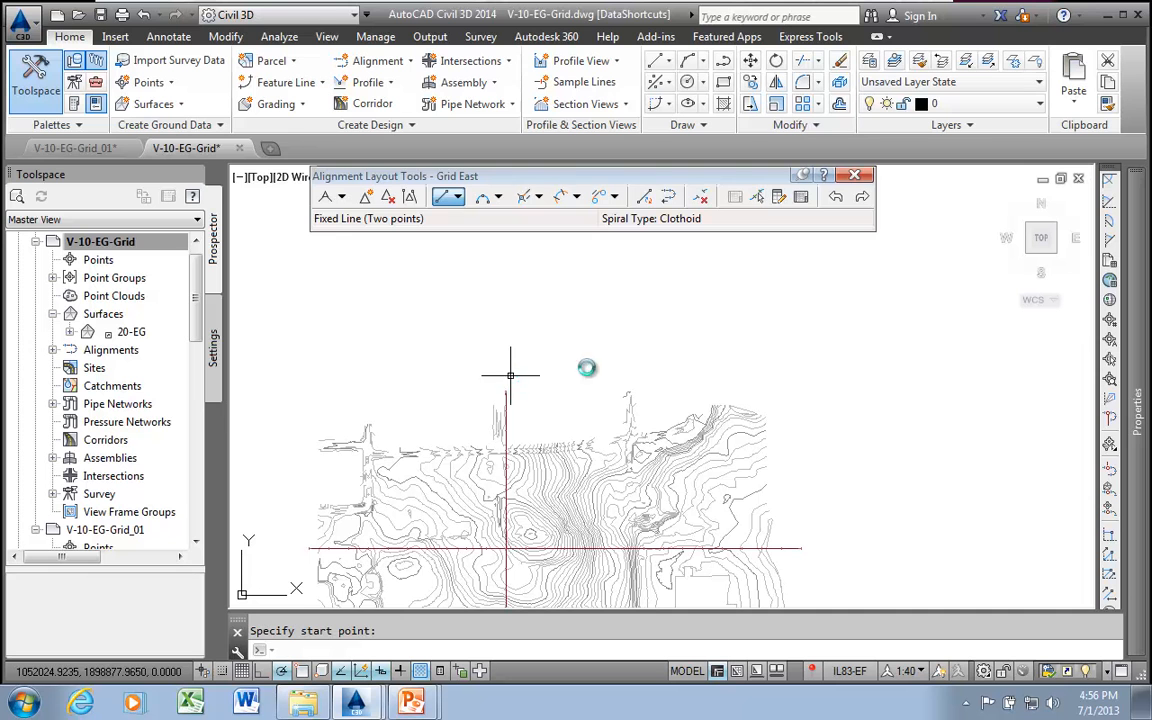
- Close the alignment layout tools for Grid East and save the drawing
click(853, 175)
middle_drag(620, 373, 591, 239)
middle_drag(597, 283, 576, 226)
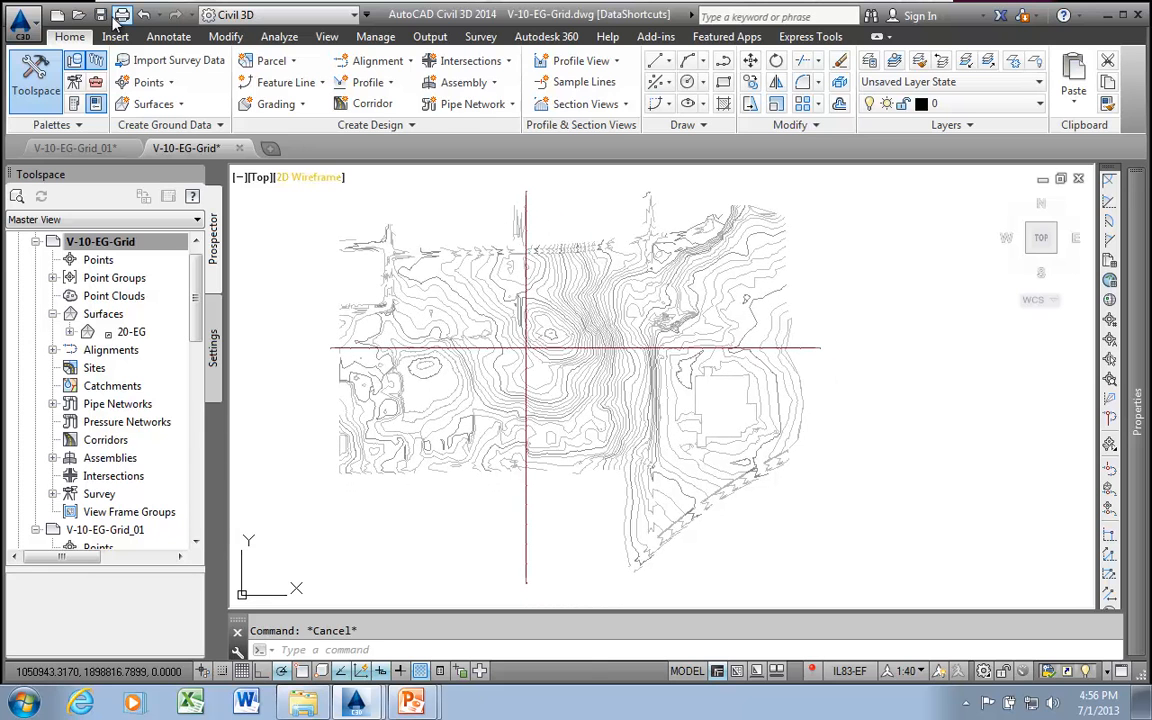
key(ctrl+s)
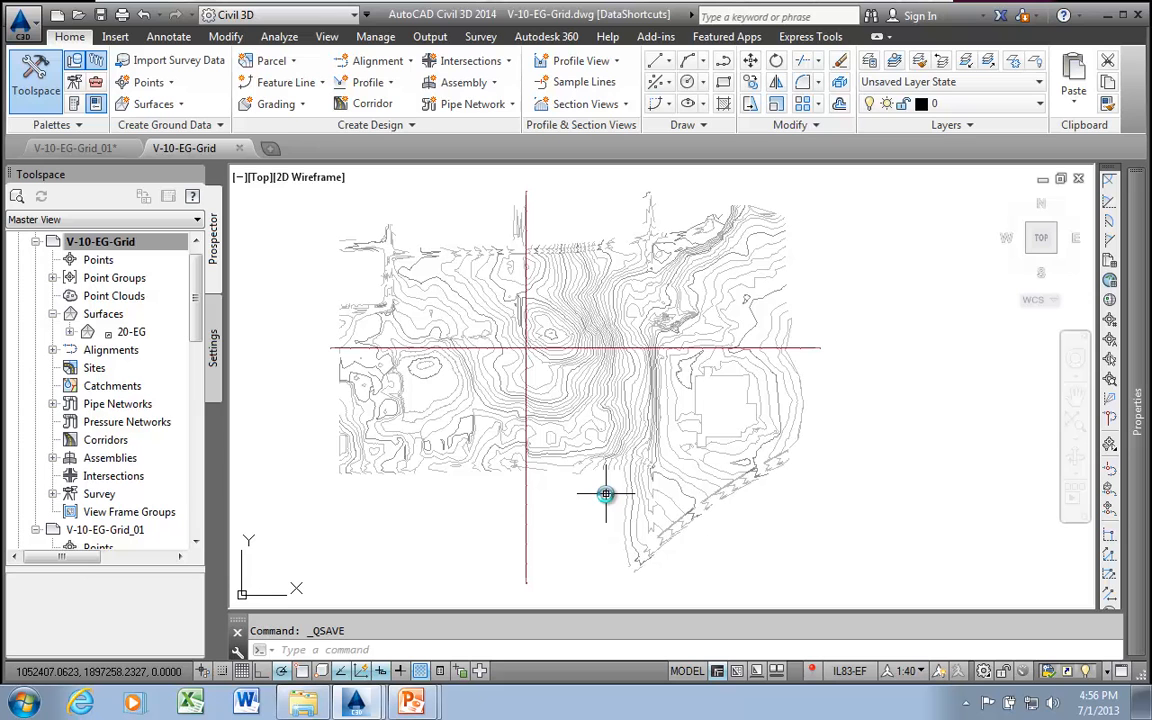
- Set up offset alignments from Grid East with 2 offsets on the left and 3 on the right, each at 500' increments
mouse_move(605, 494)
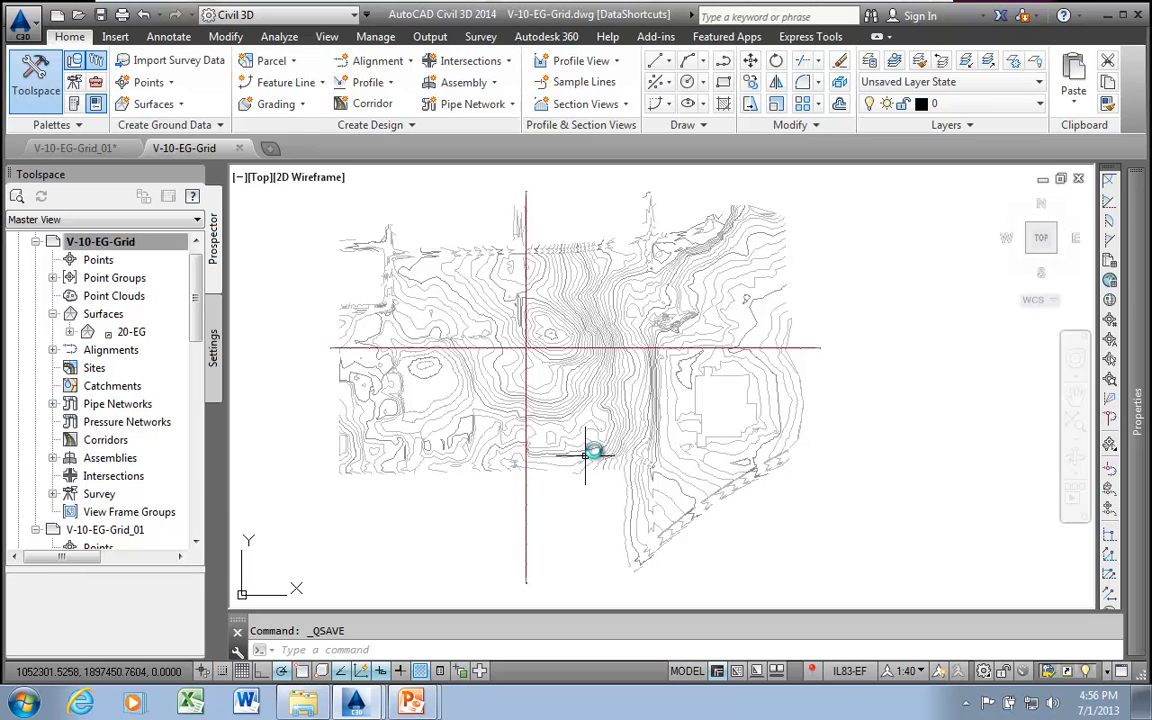
click(525, 481)
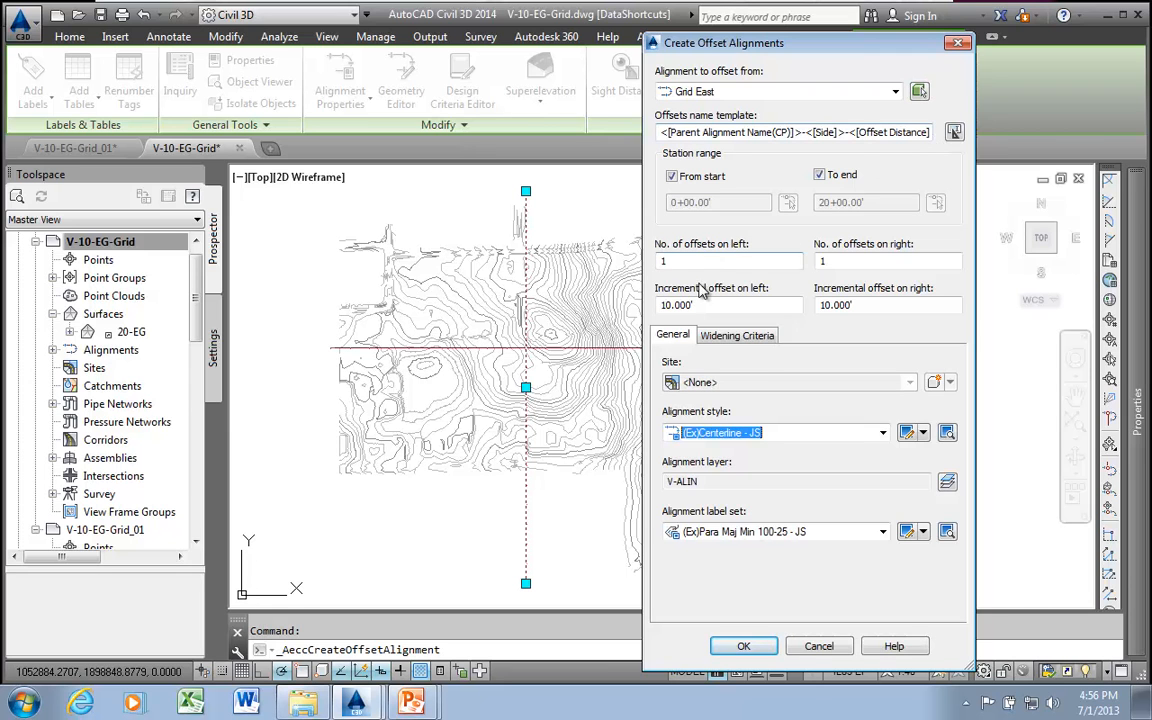
drag(681, 261, 633, 268)
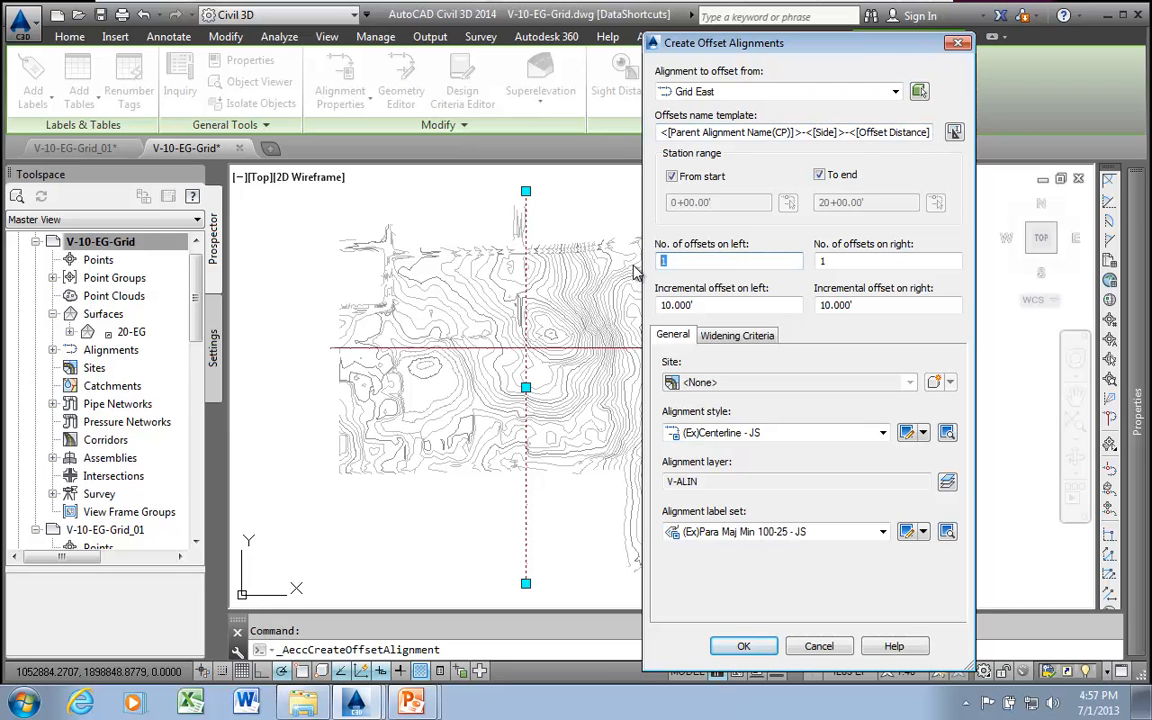
text(2)
drag(700, 305, 623, 305)
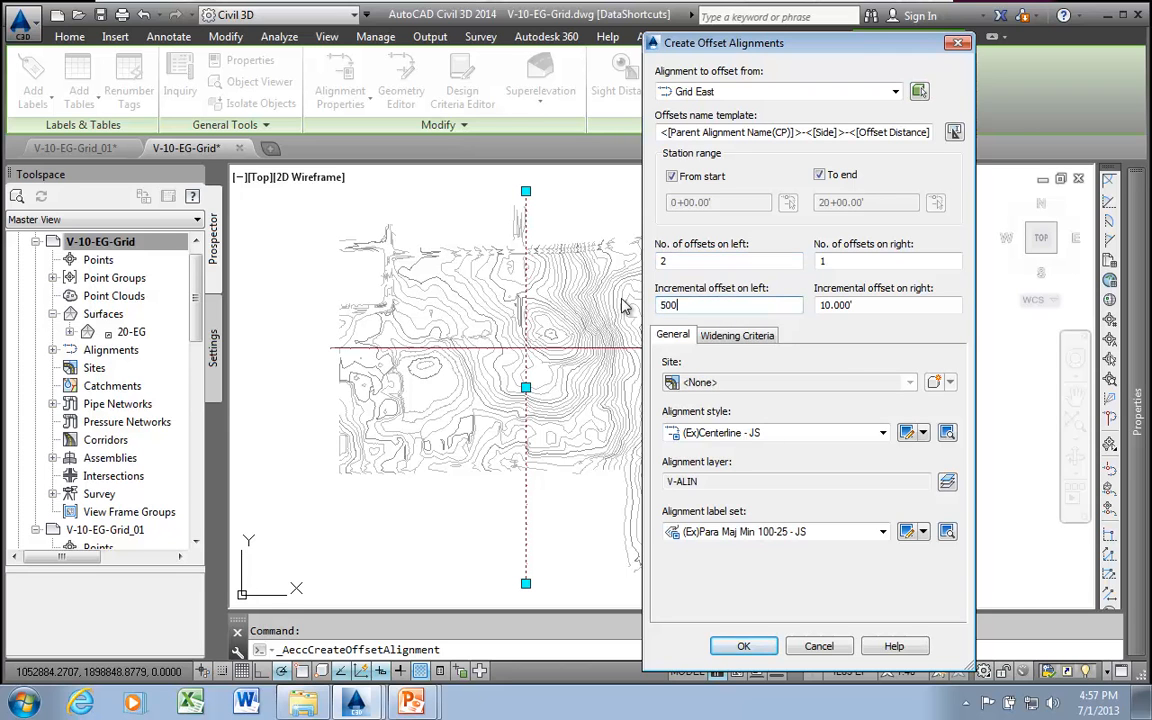
text(500)
drag(830, 261, 812, 263)
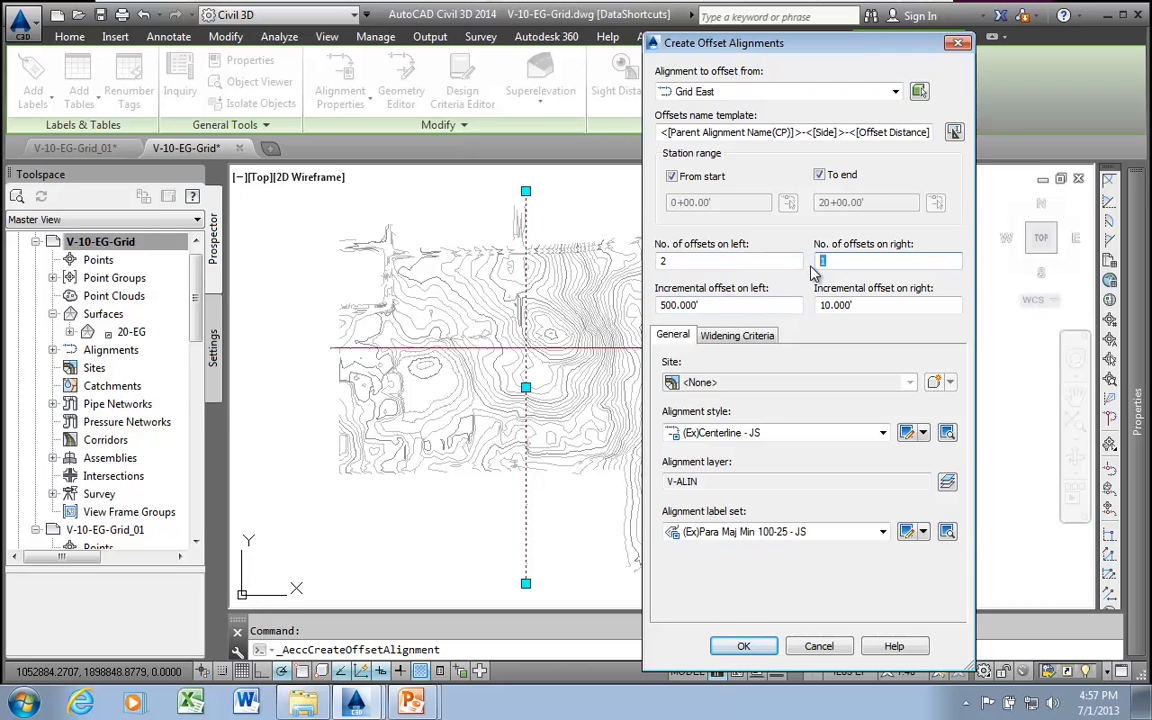
text(3)
drag(860, 305, 792, 305)
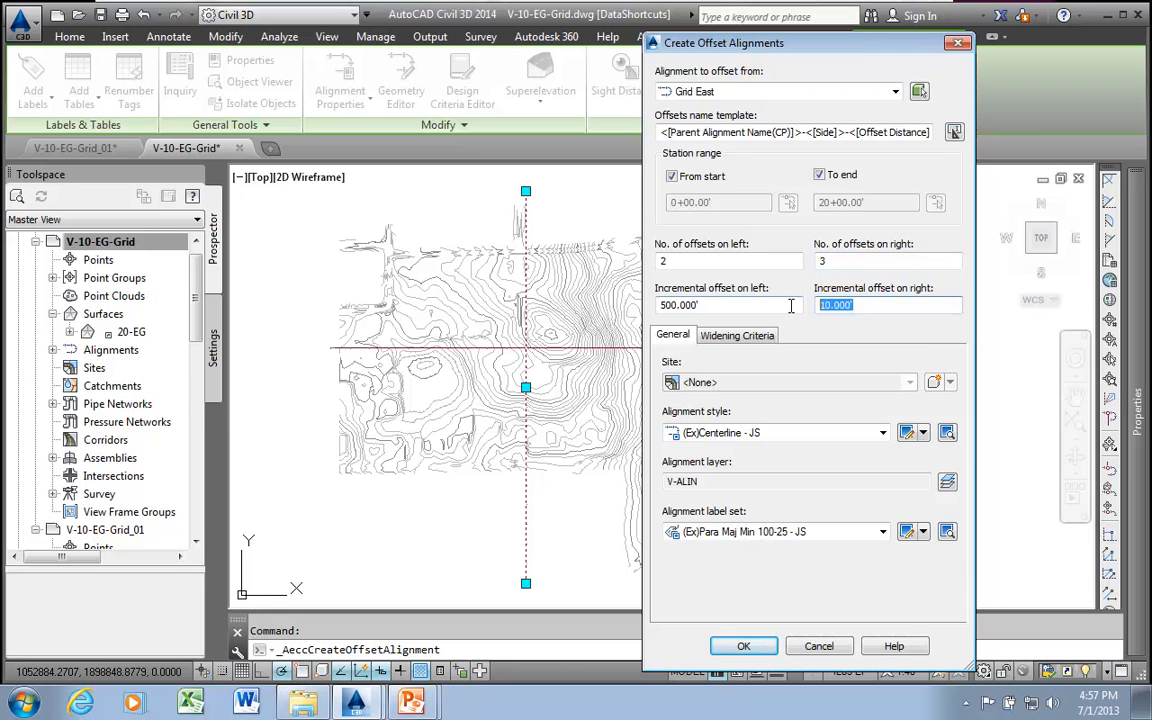
text(500)
- Create the Grid East offsets with the +NOPLOT - JS style and the Grid Easting In w Ticks label set
click(882, 432)
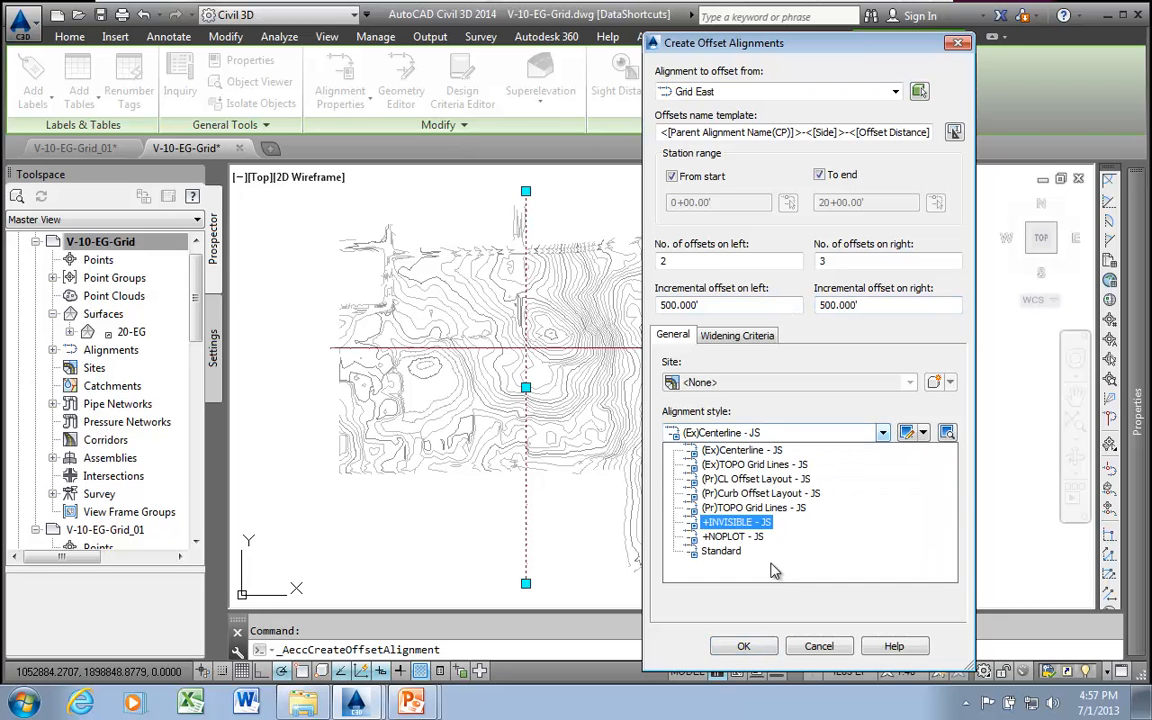
click(725, 537)
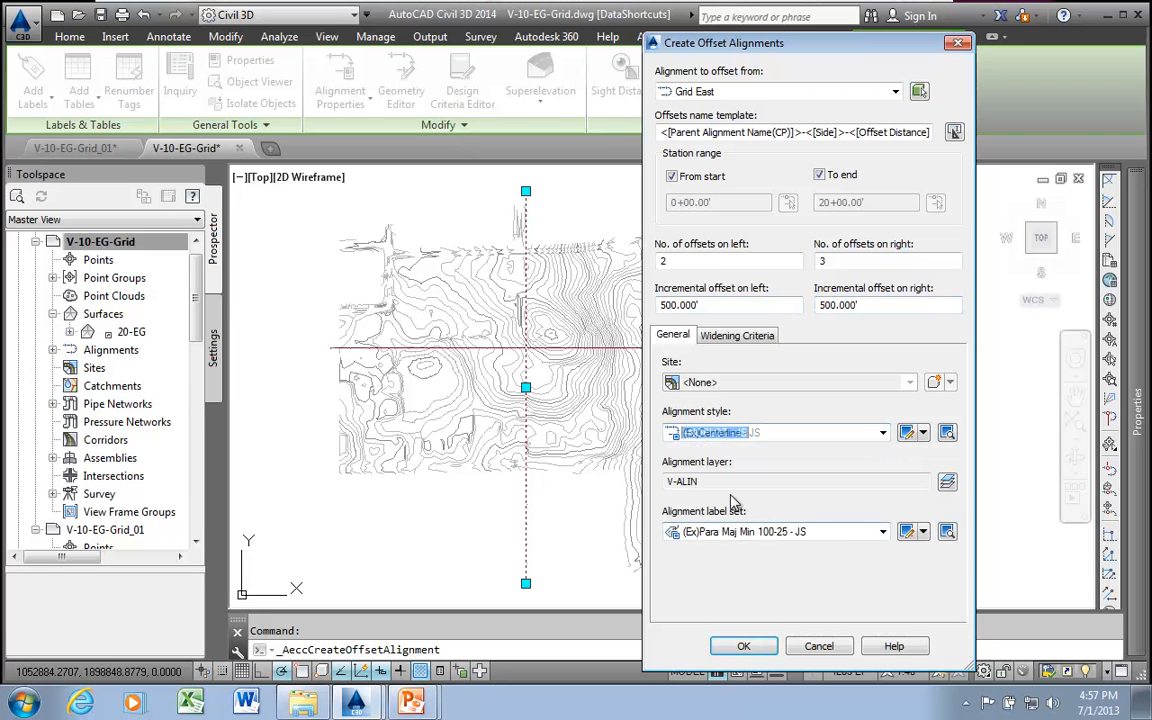
click(883, 532)
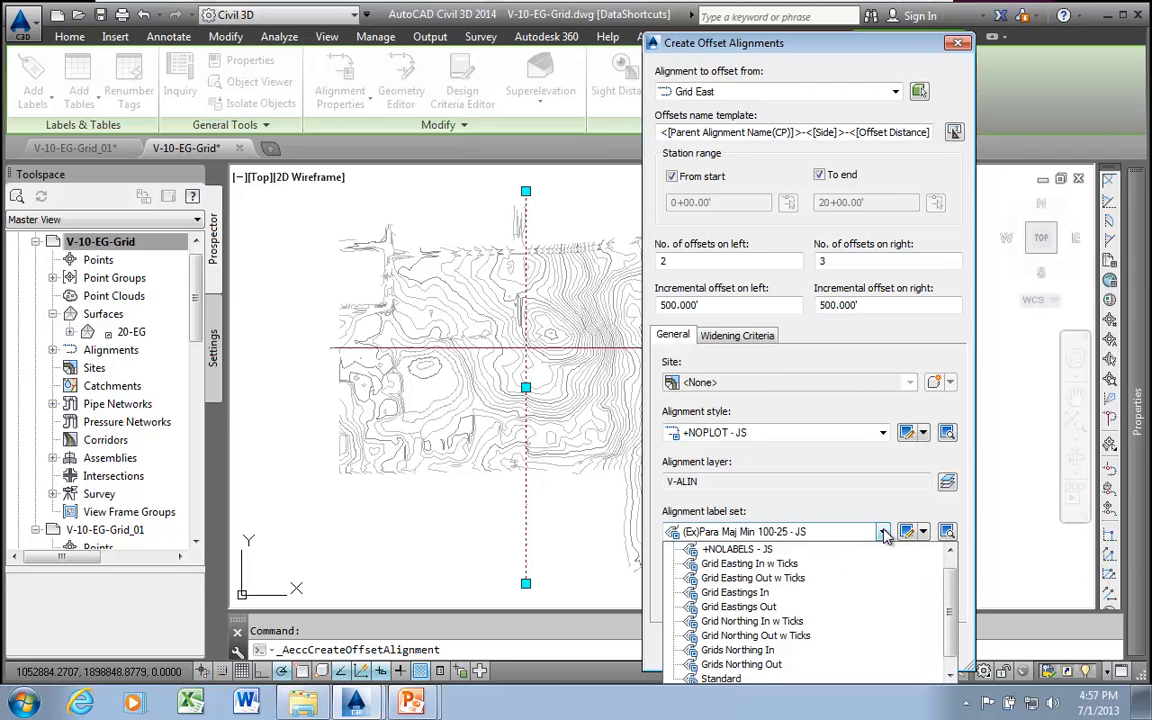
click(760, 565)
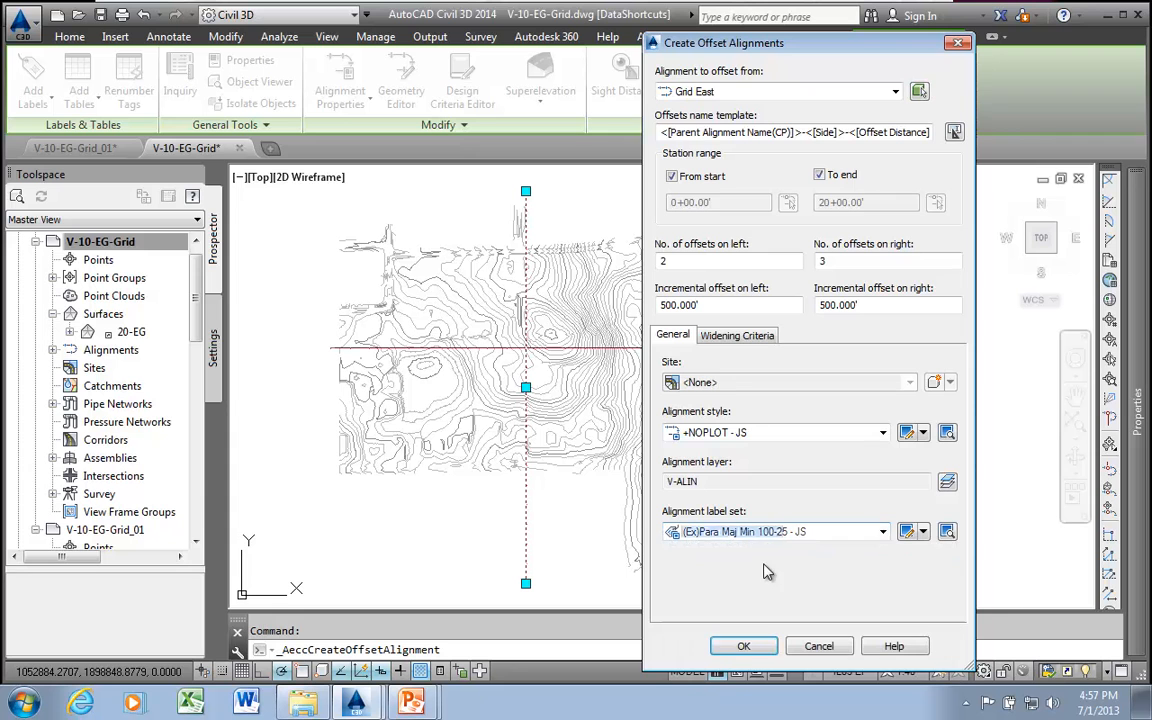
click(745, 647)
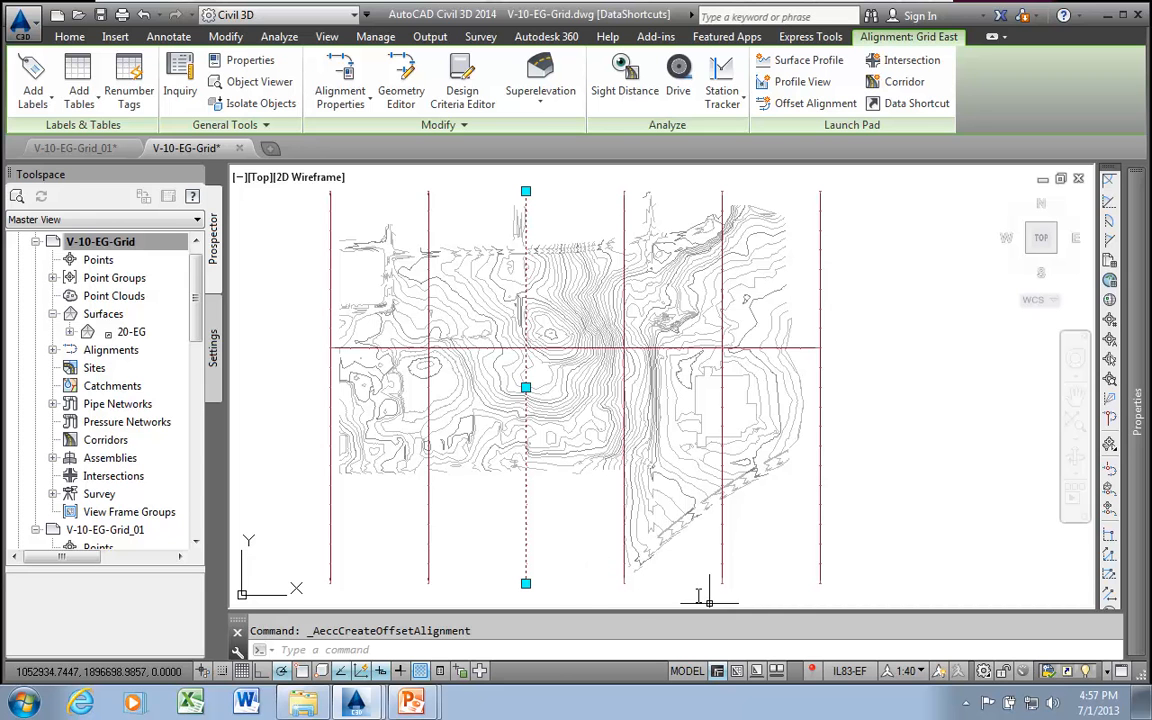
- Examine the easting label and ticks at the north end of the first offset east of Grid East, and clear the selection
scroll(643, 185, up, 5)
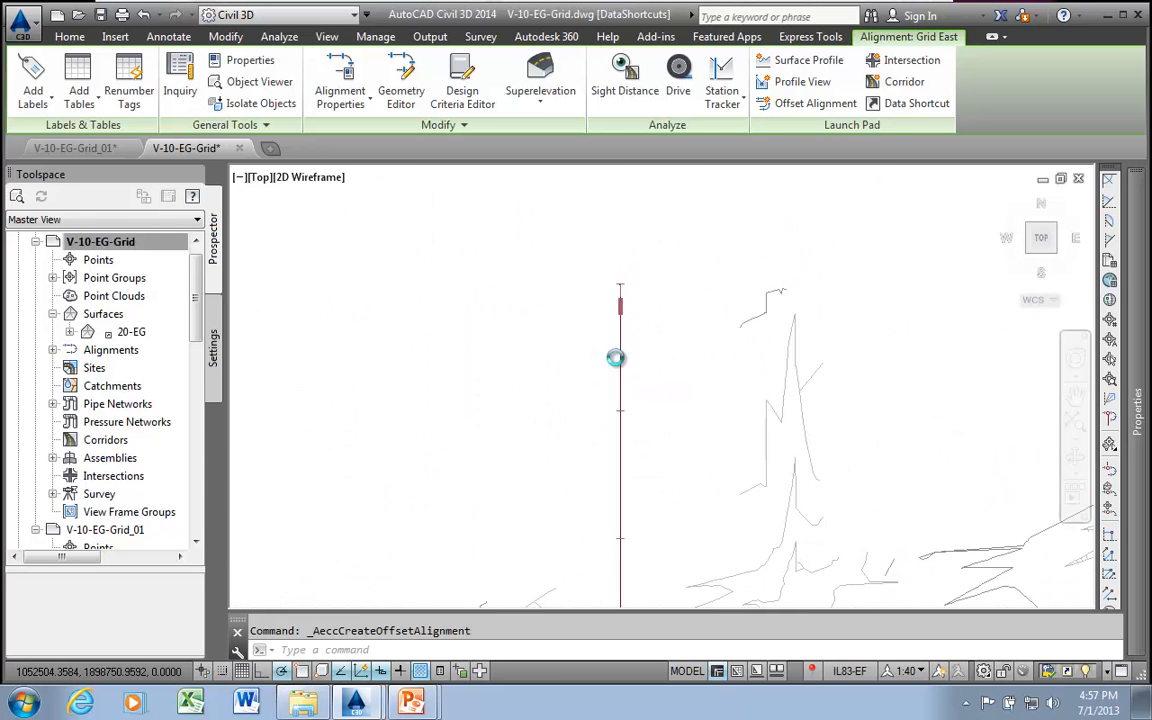
scroll(617, 307, up, 3)
scroll(620, 305, down, 6)
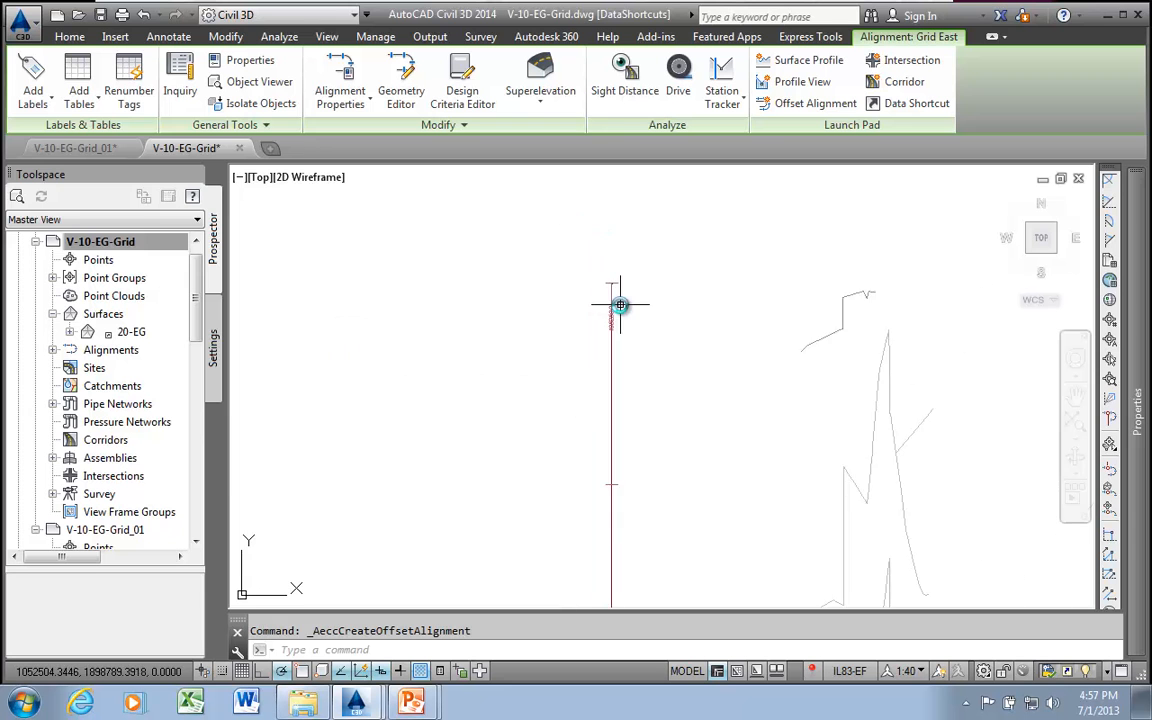
scroll(595, 290, up, 2)
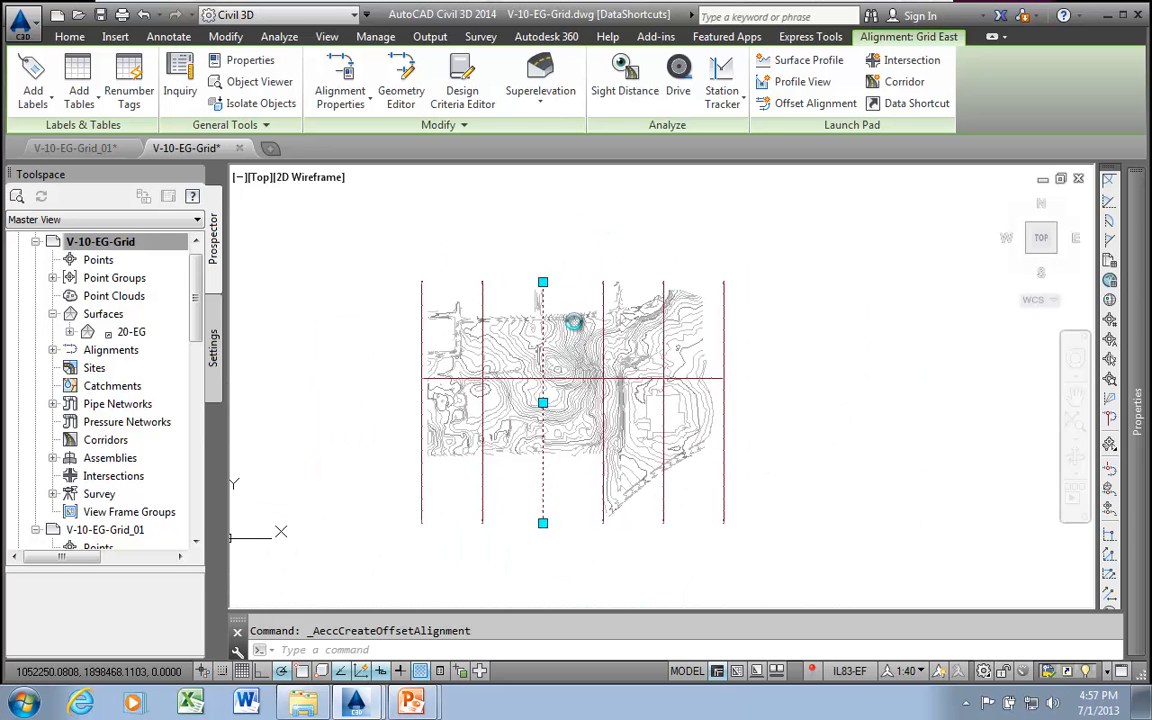
click(564, 295)
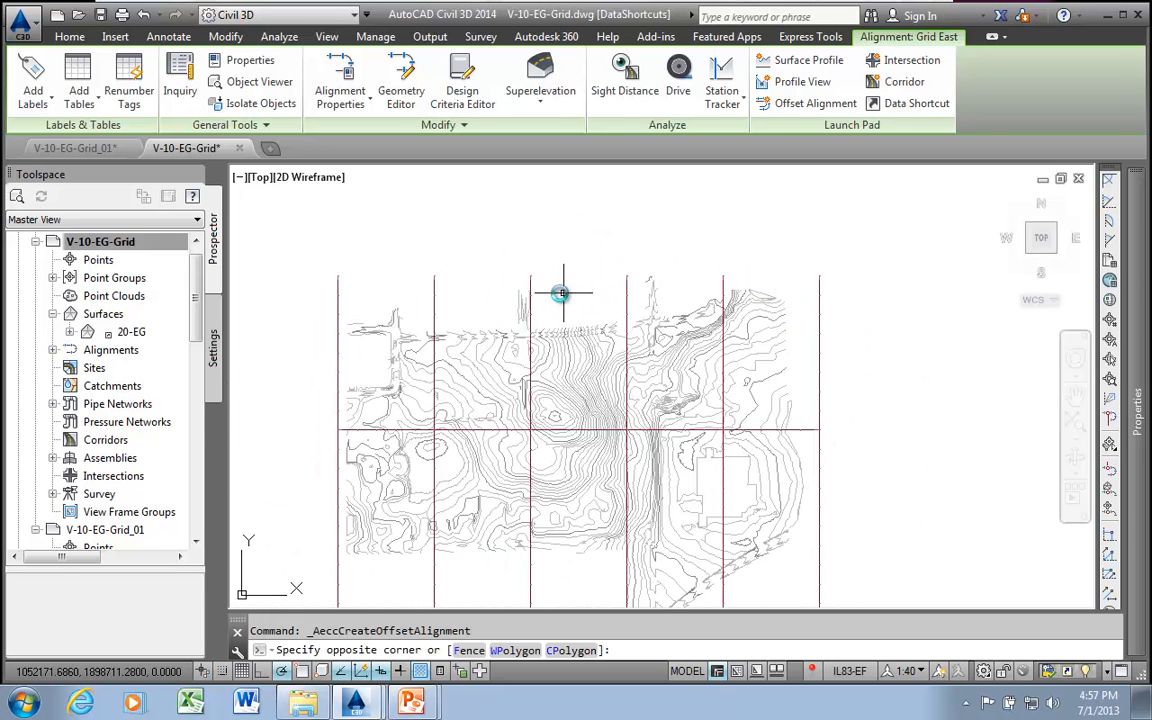
key(Escape)
- Set up offset alignments from Grid North with 2 offsets on the left and 4 on the right, each at 500' increments
scroll(576, 424, up, 2)
mouse_move(622, 432)
middle_down()
mouse_move(648, 375)
mouse_move(758, 375)
middle_up()
click(388, 361)
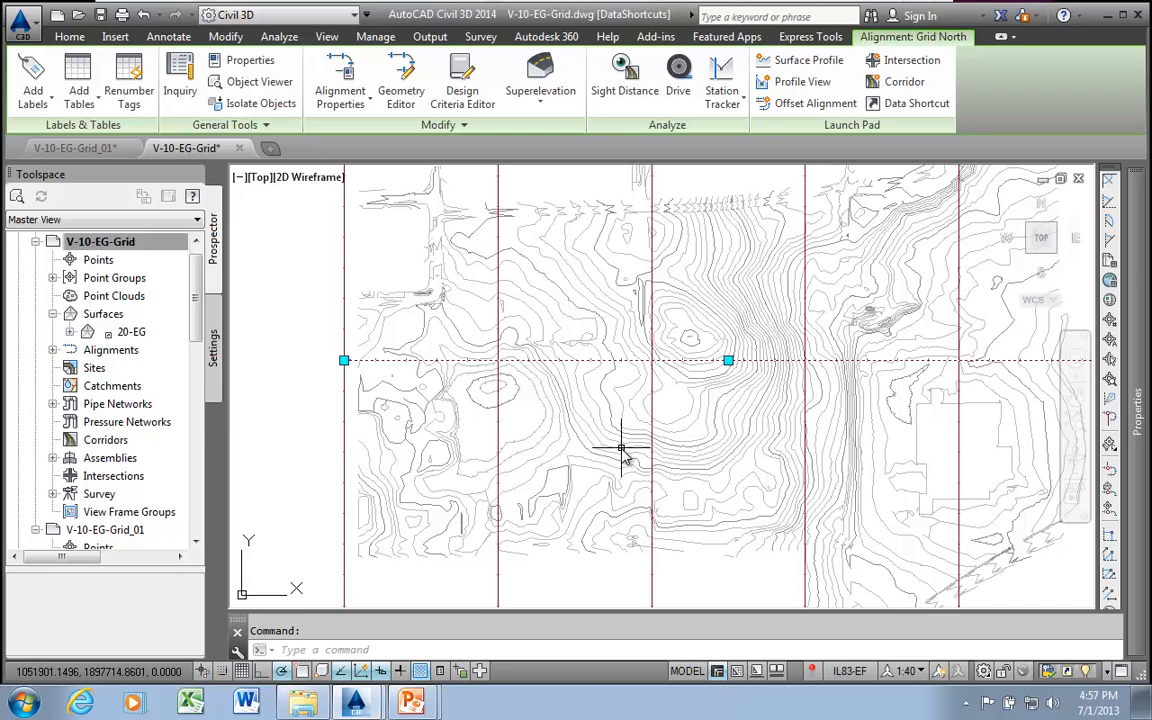
scroll(621, 450, down, 4)
mouse_move(617, 450)
middle_down()
mouse_move(428, 419)
mouse_move(442, 411)
middle_up()
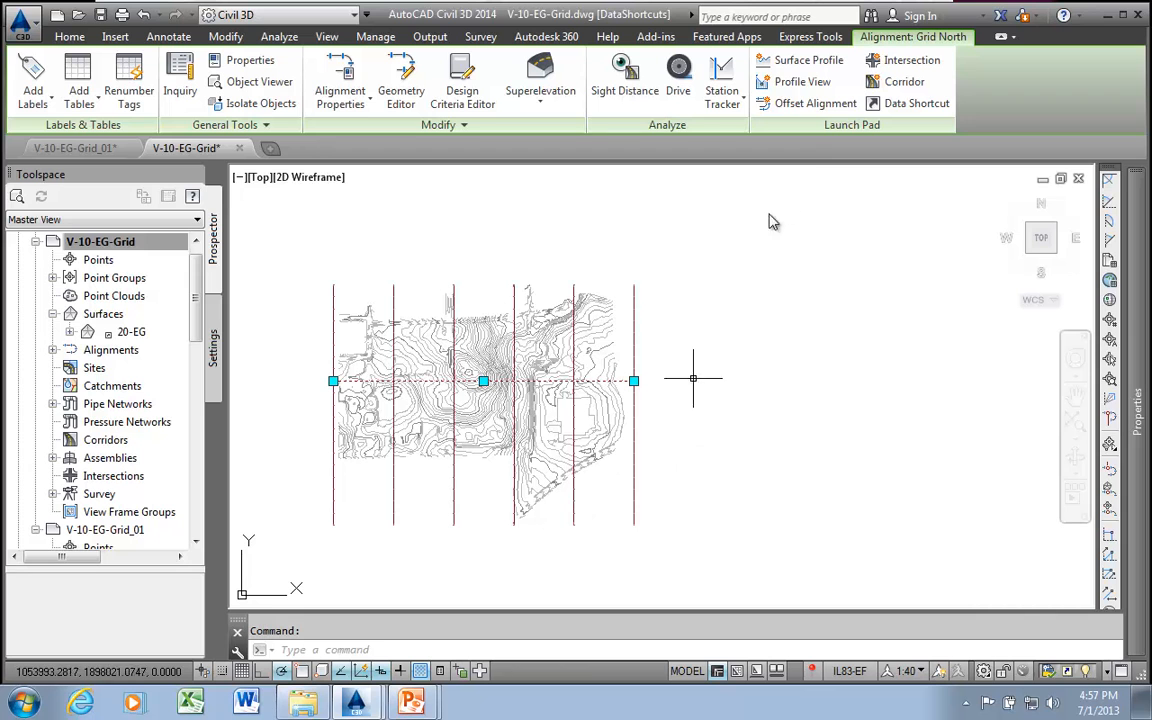
click(784, 104)
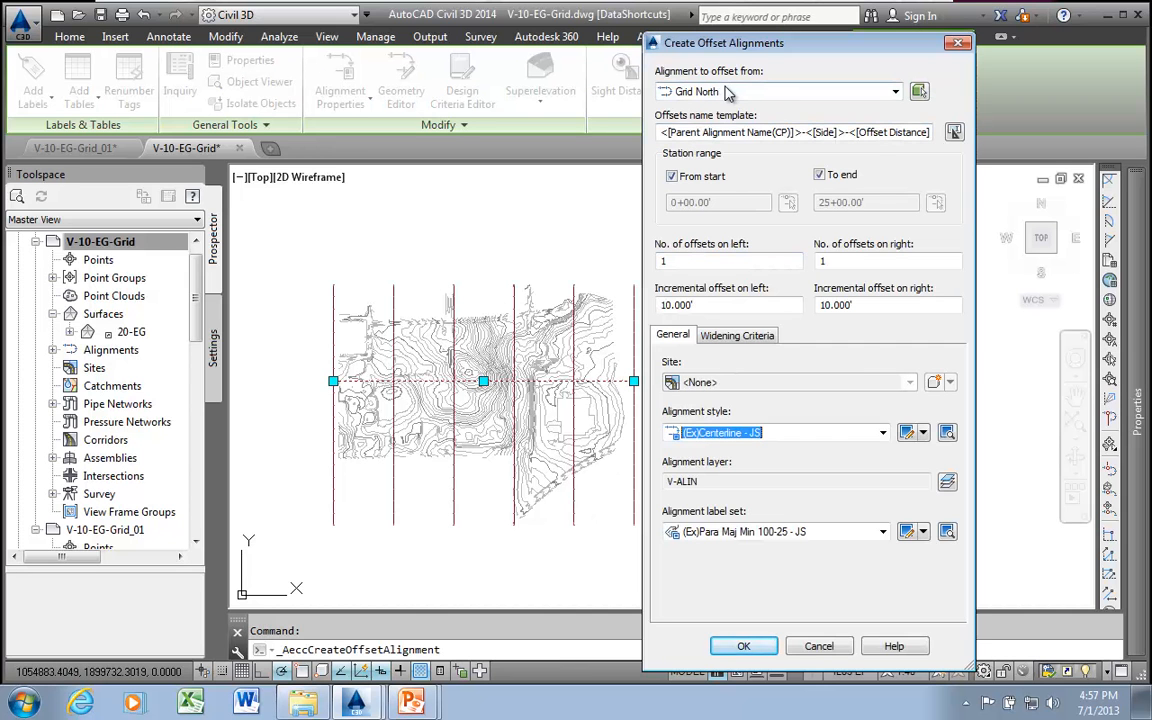
click(678, 261)
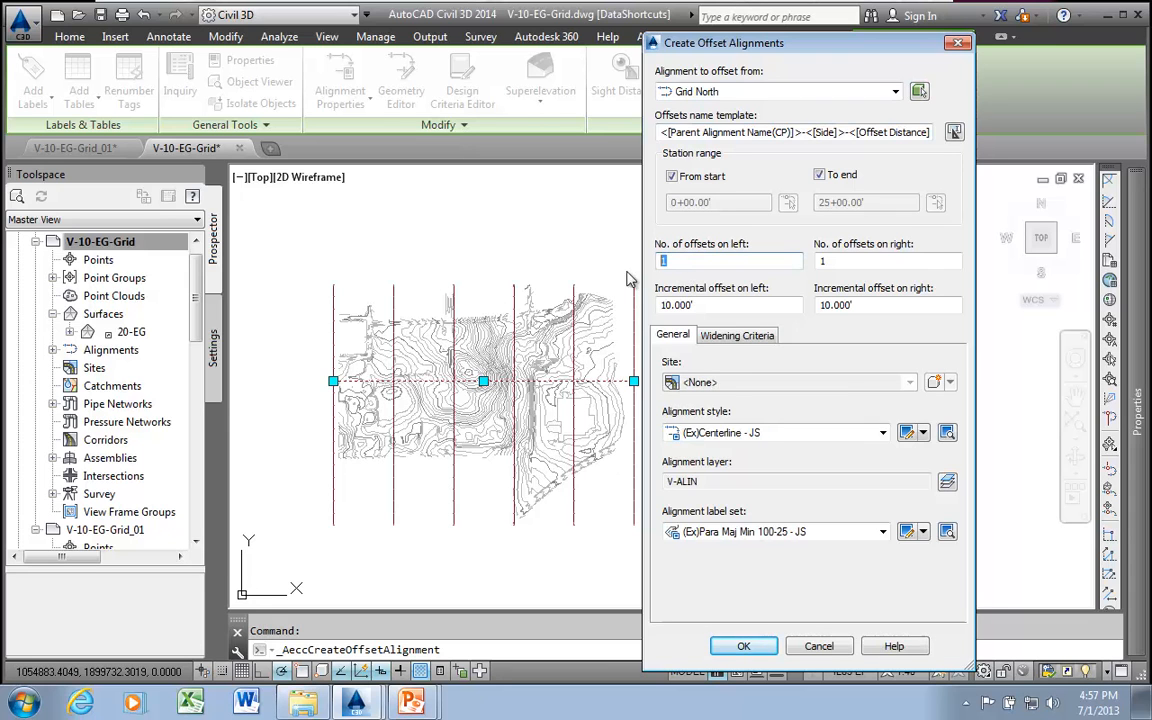
text(2)
click(721, 307)
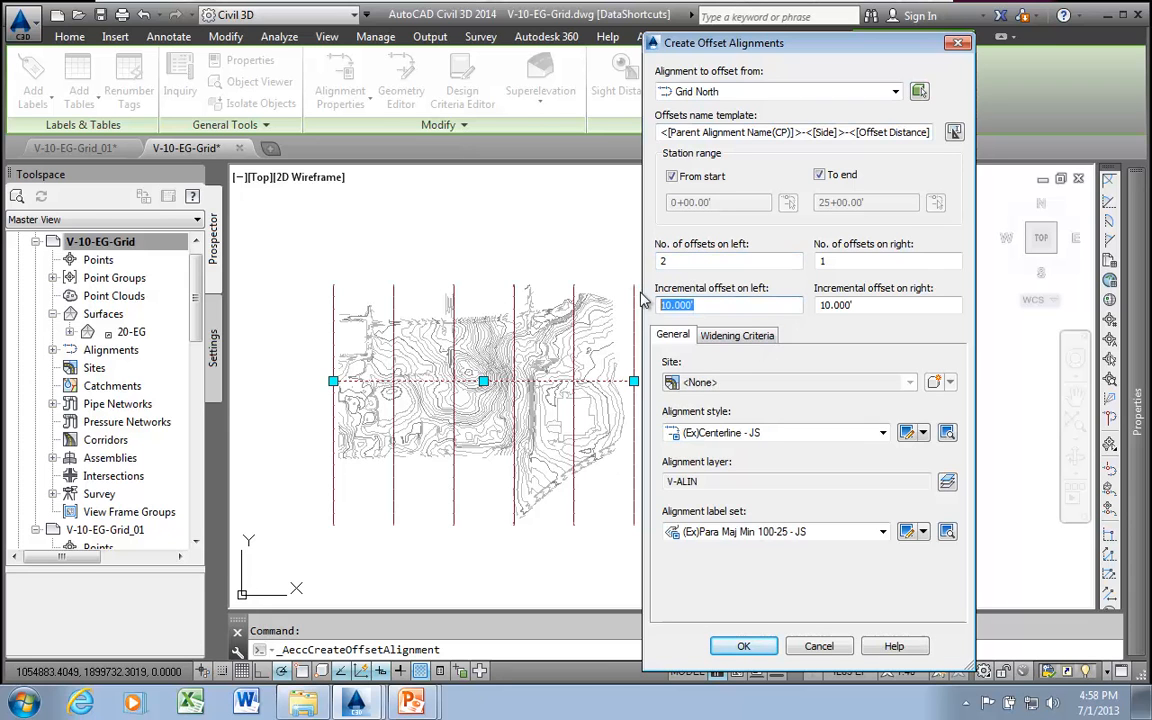
text(500)
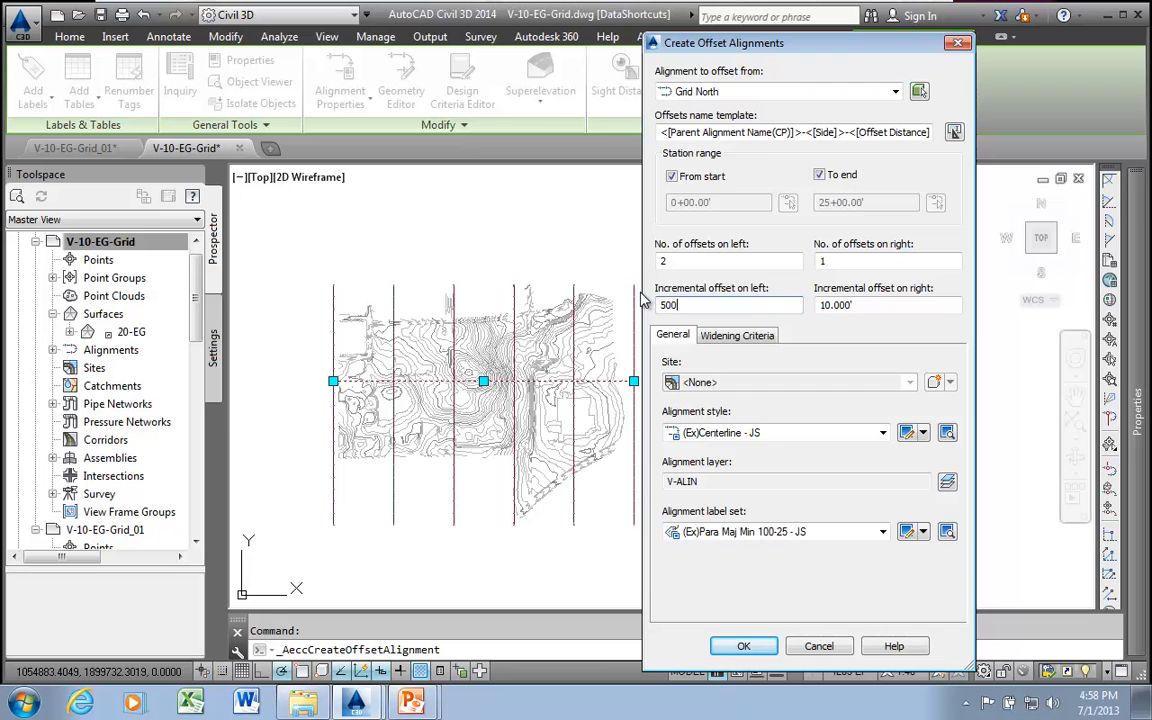
click(820, 263)
click(867, 305)
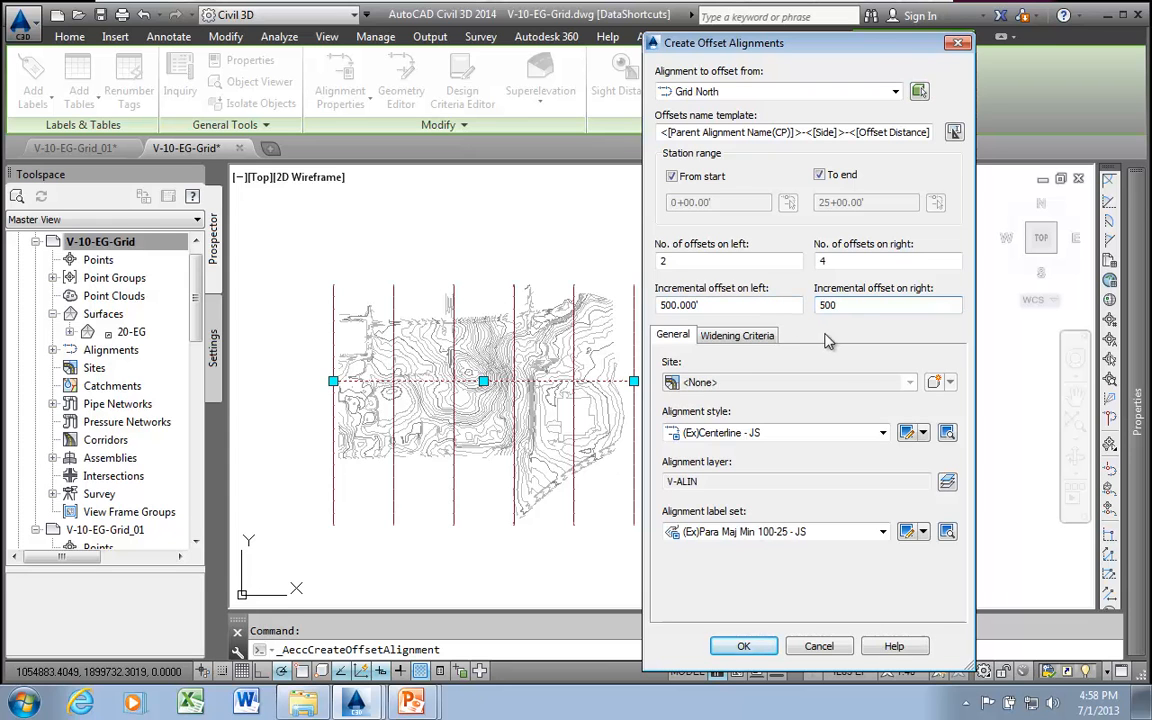
text(500)
- Create the Grid North offsets with the +NOPLOT - JS style and the Grid Northing In w Ticks label set
click(883, 432)
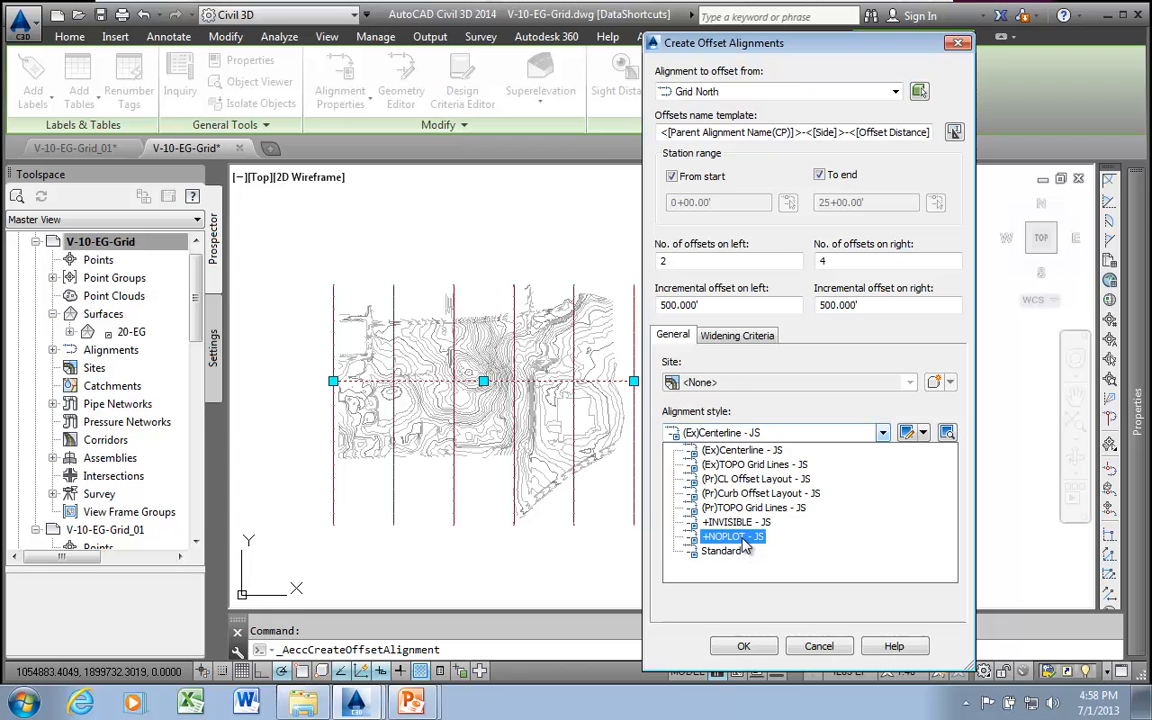
click(715, 455)
click(883, 532)
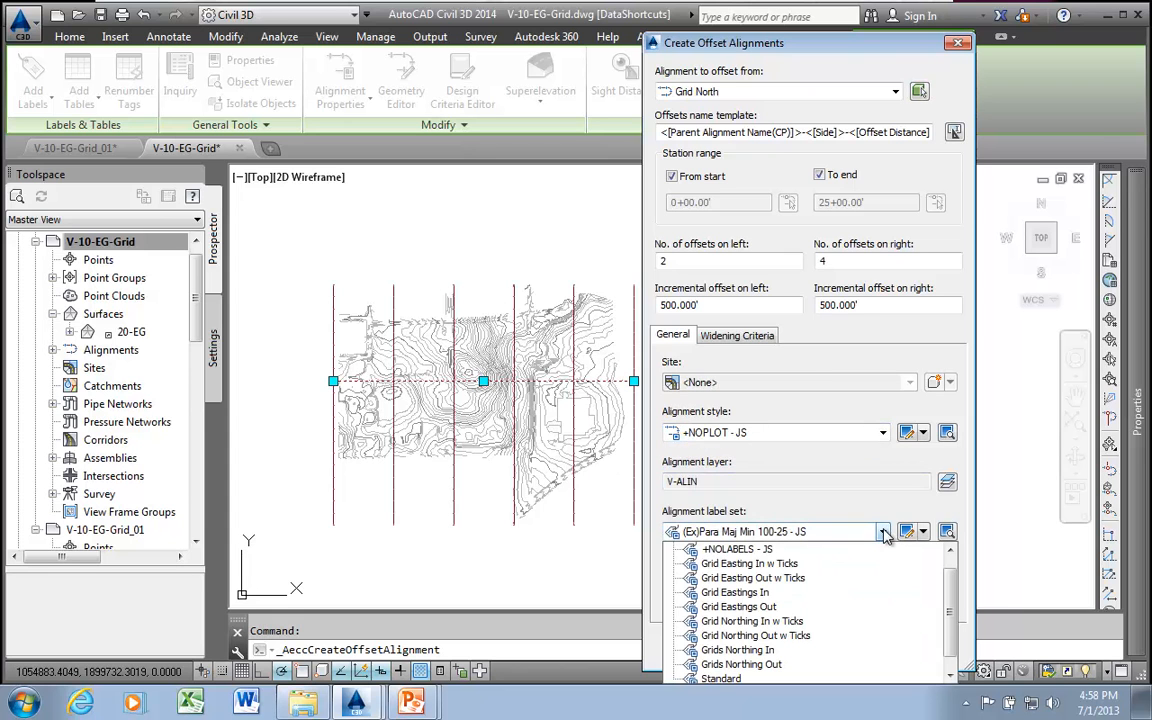
click(770, 622)
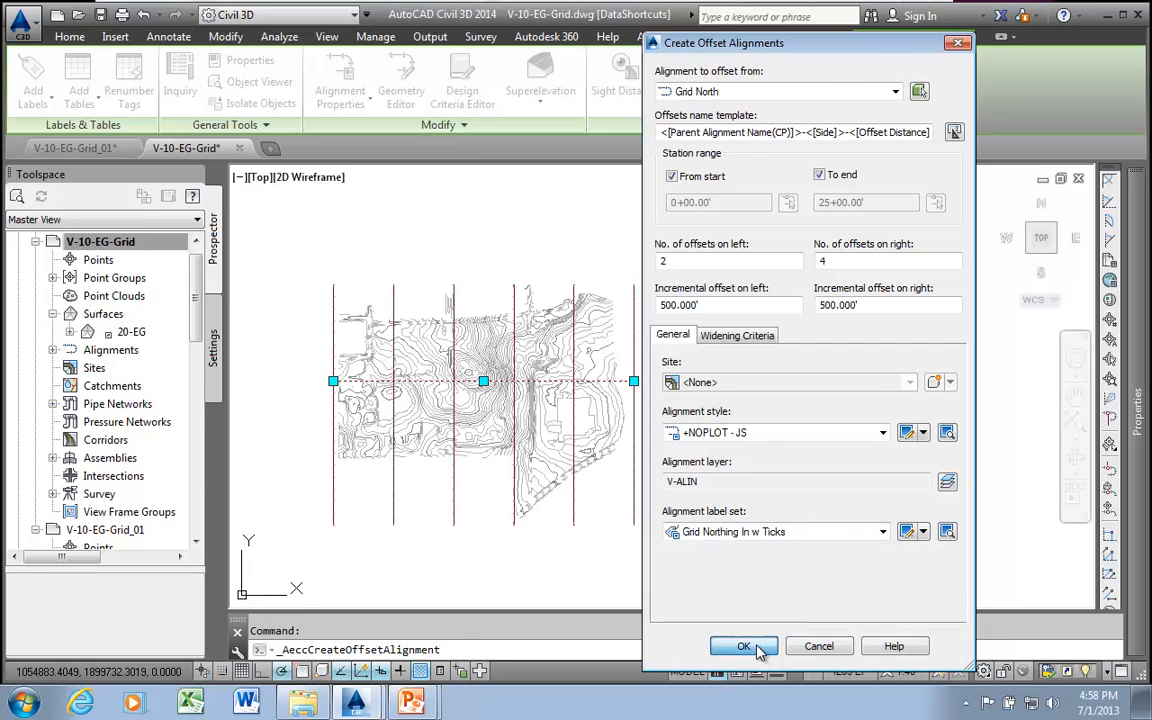
click(755, 647)
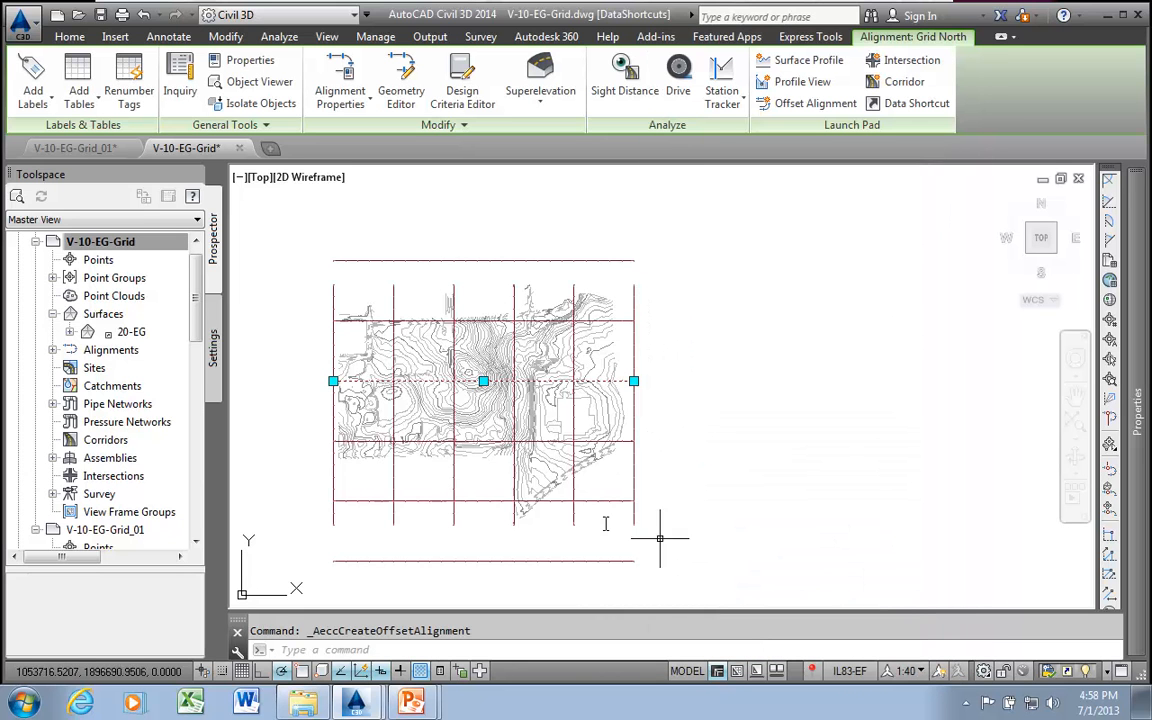
- Delete the southernmost Grid North offset alignment, the one 2000' right of the main line
middle_drag(643, 538, 751, 447)
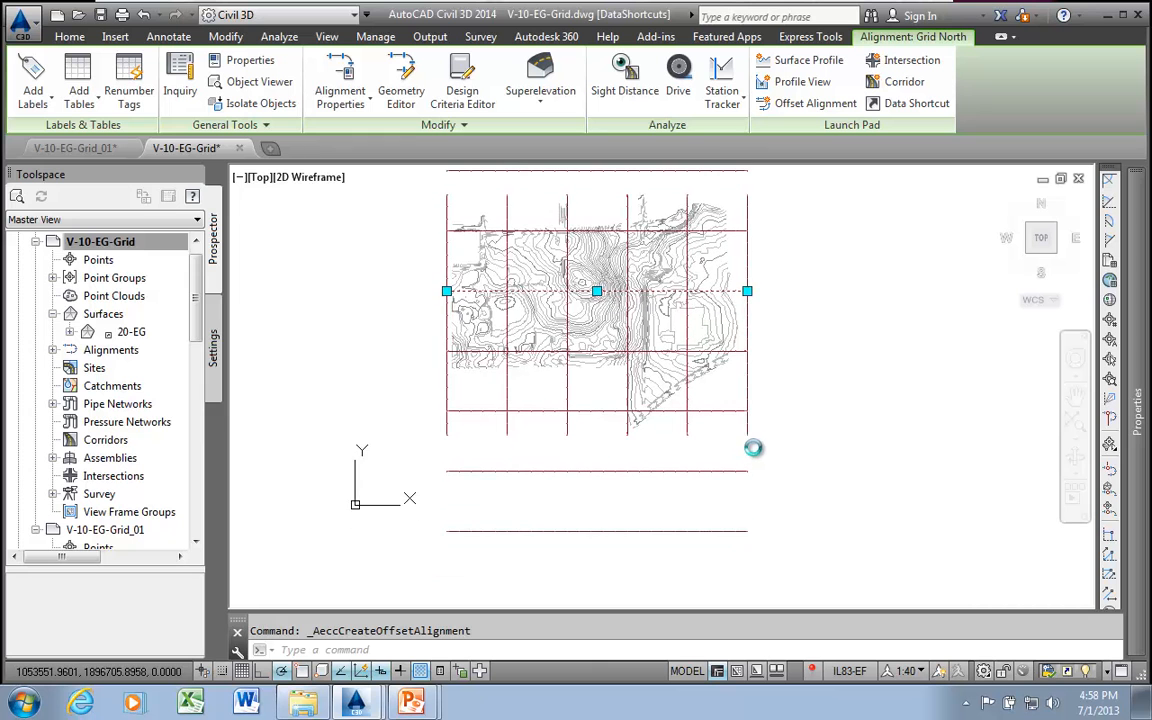
click(632, 531)
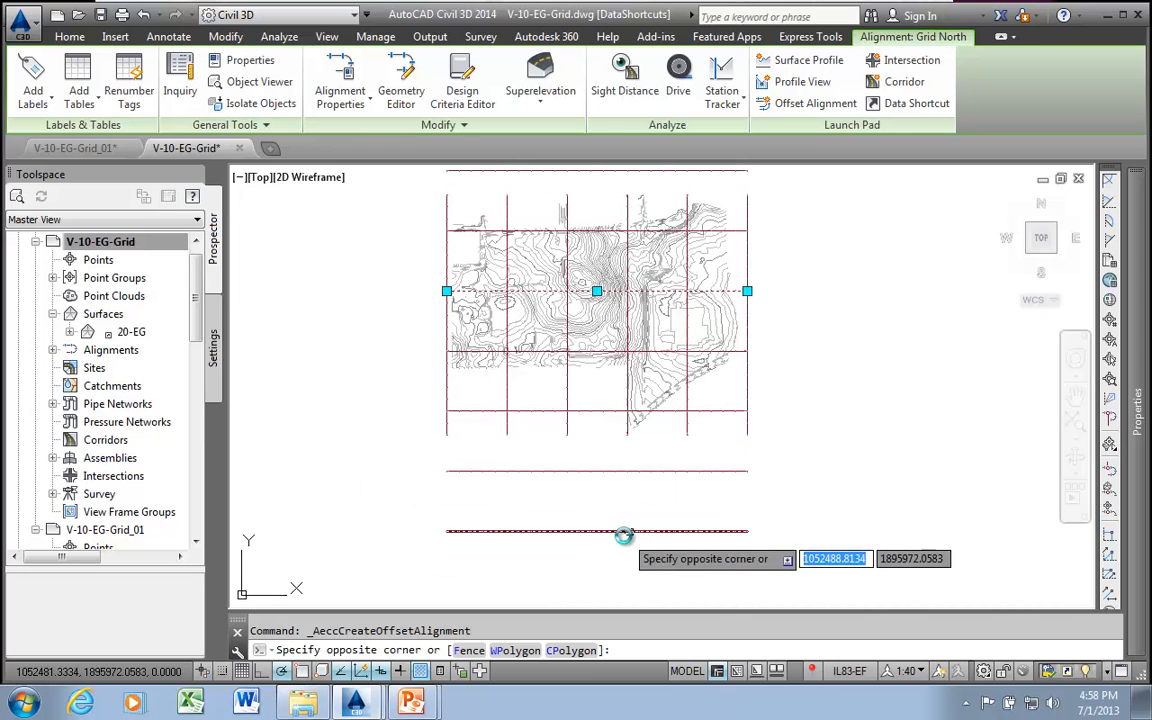
click(622, 510)
key(Escape)
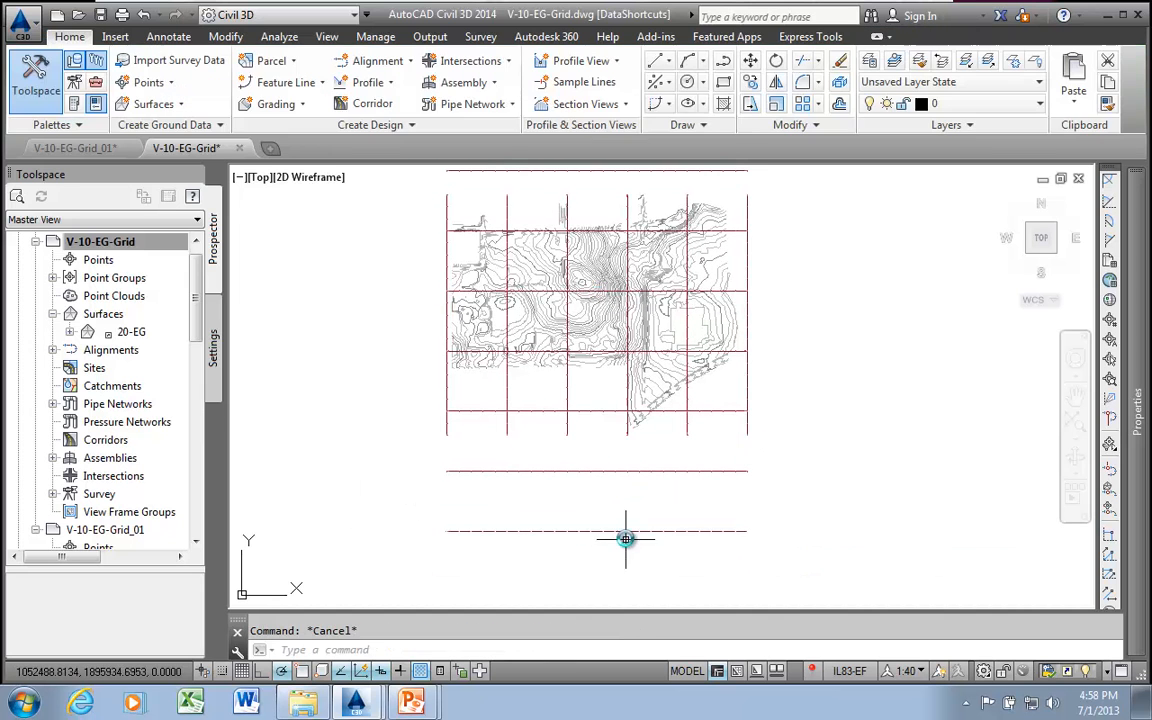
scroll(622, 534, up, 5)
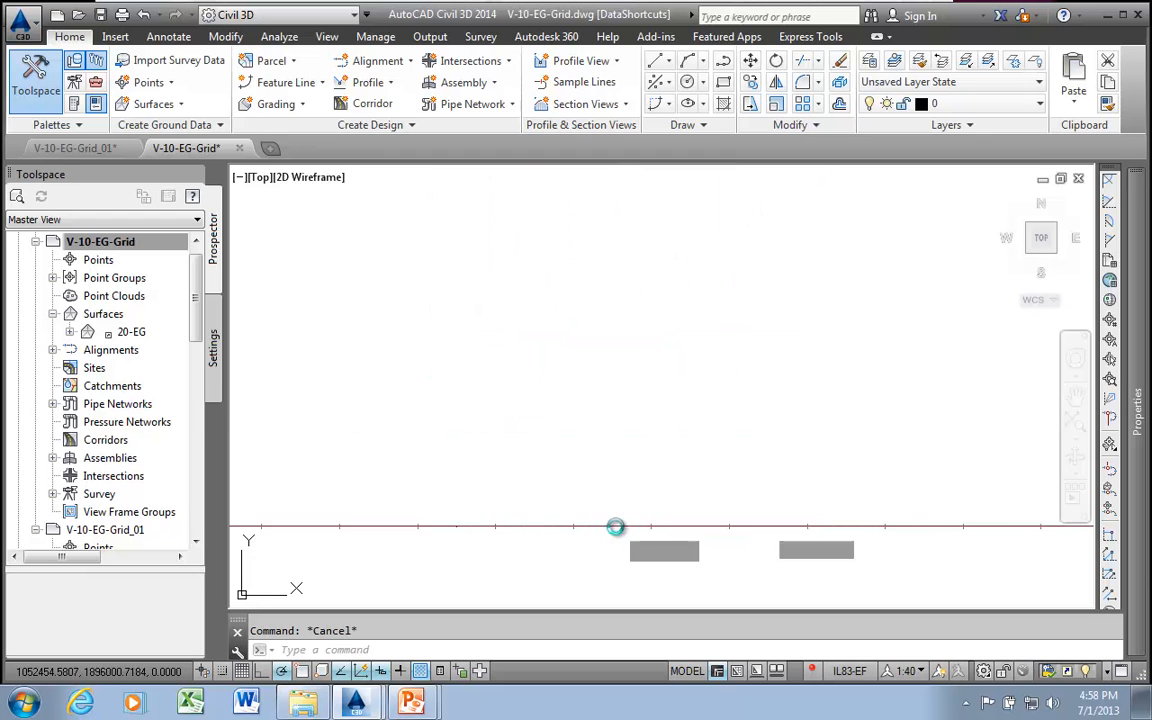
click(600, 495)
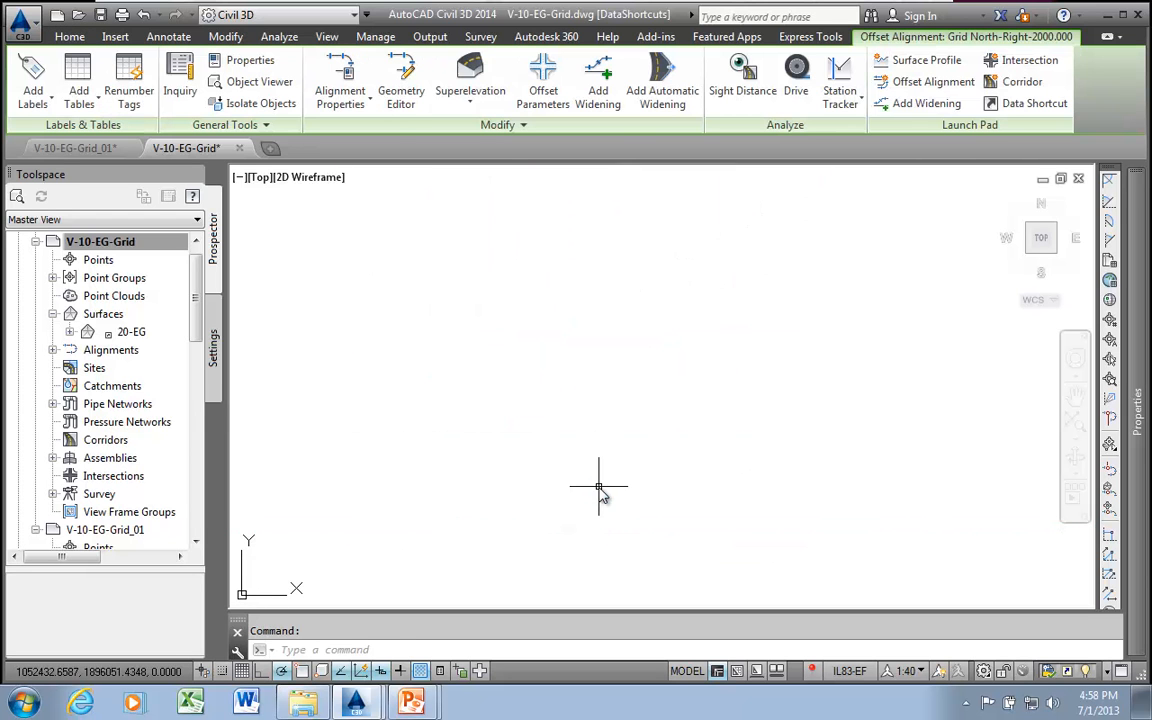
key(Delete)
scroll(640, 458, down, 6)
scroll(615, 490, up, 6)
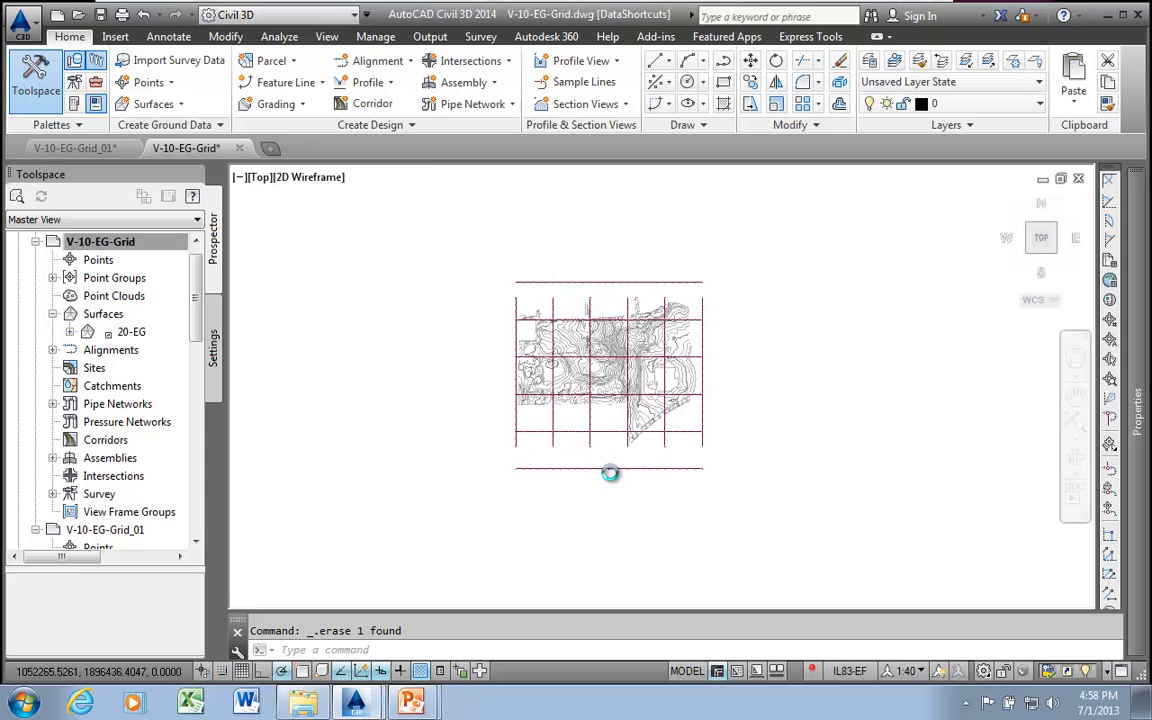
scroll(646, 364, down, 3)
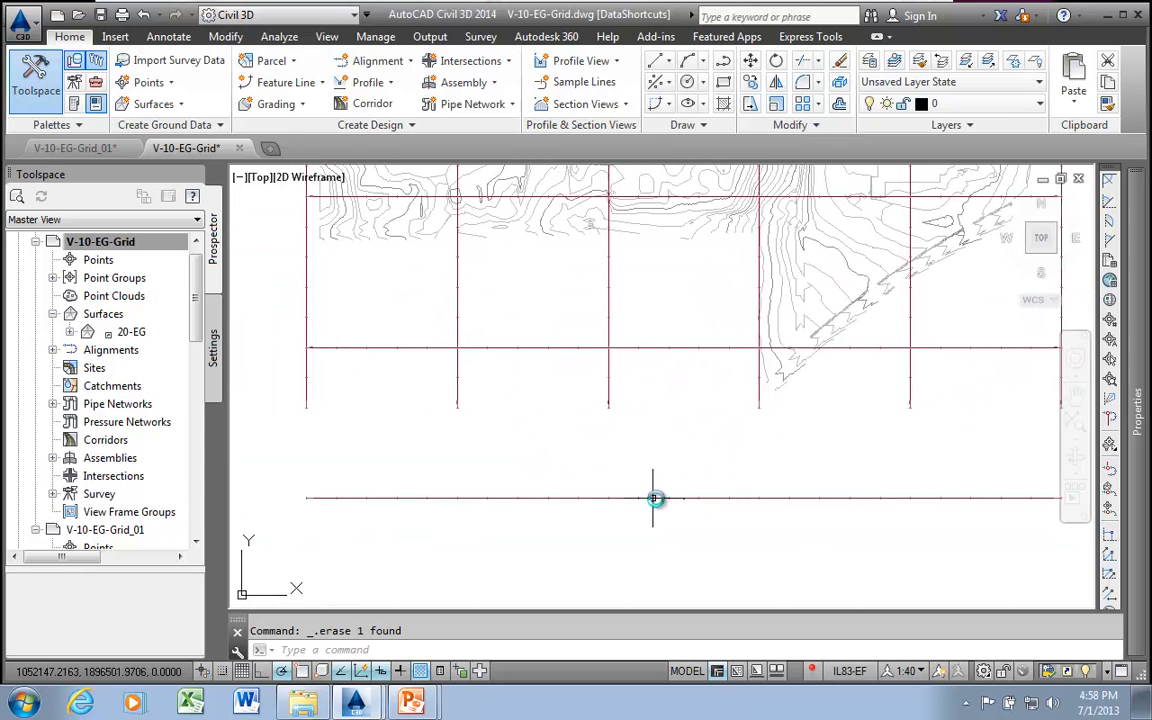
- Set the offset of the southernmost Grid North offset alignment to 1200'
click(668, 498)
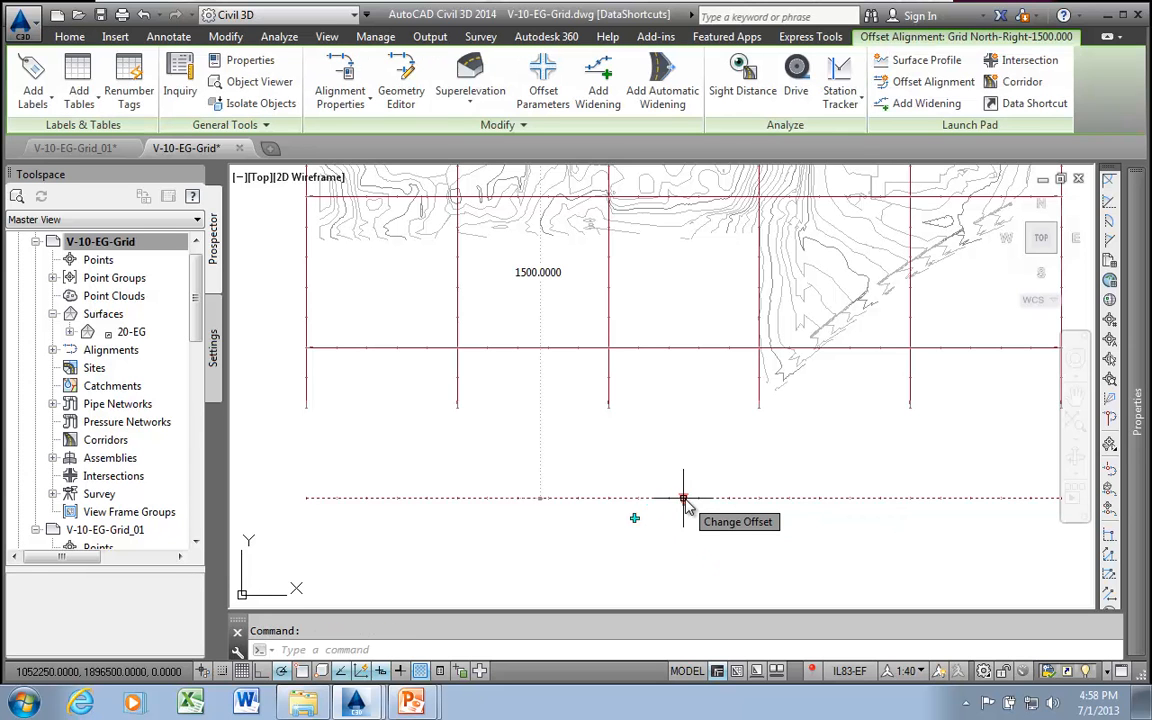
click(684, 499)
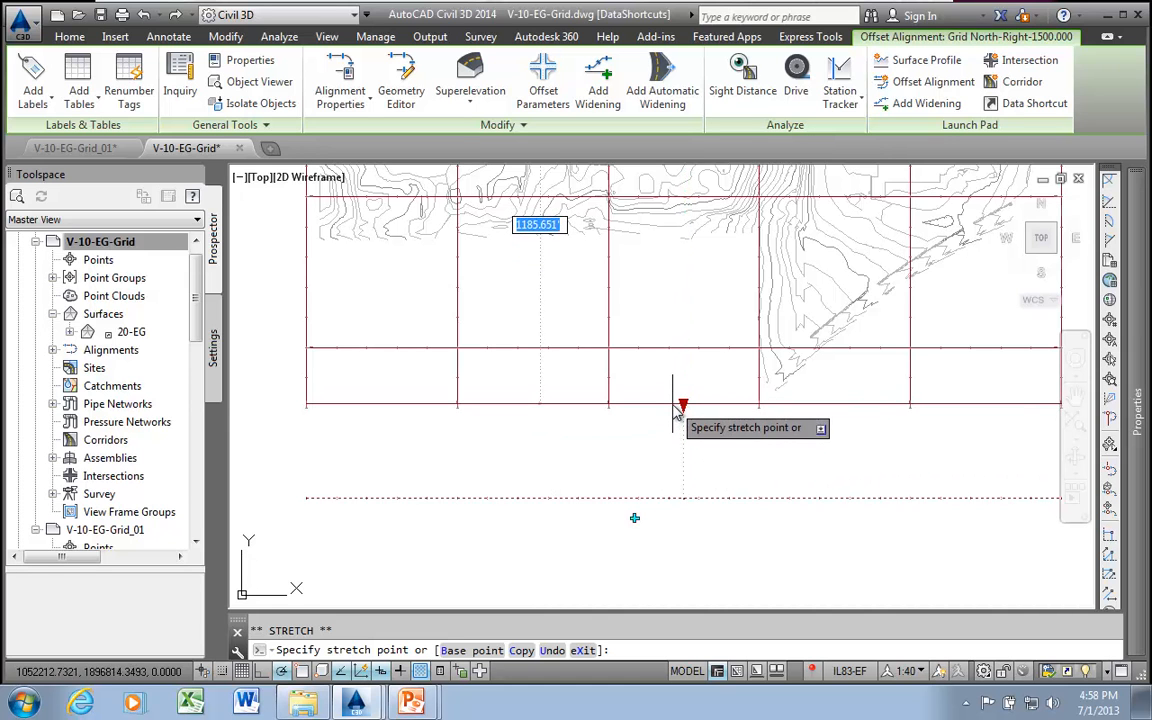
text(1200)
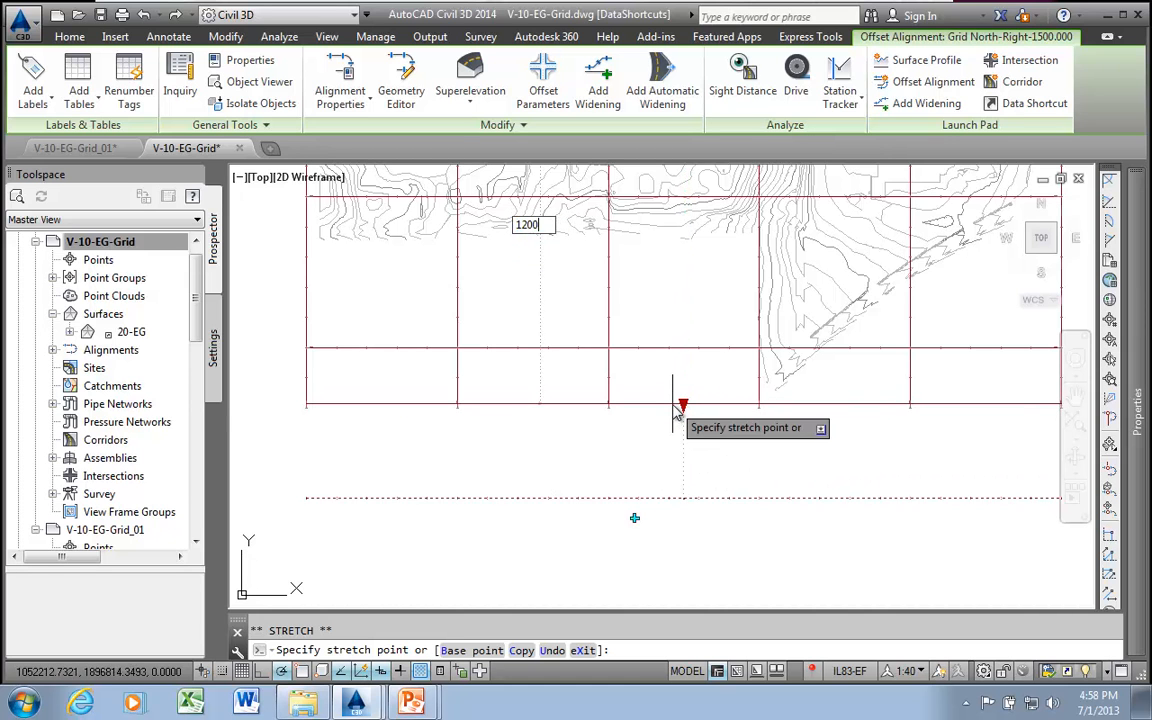
key(Return)
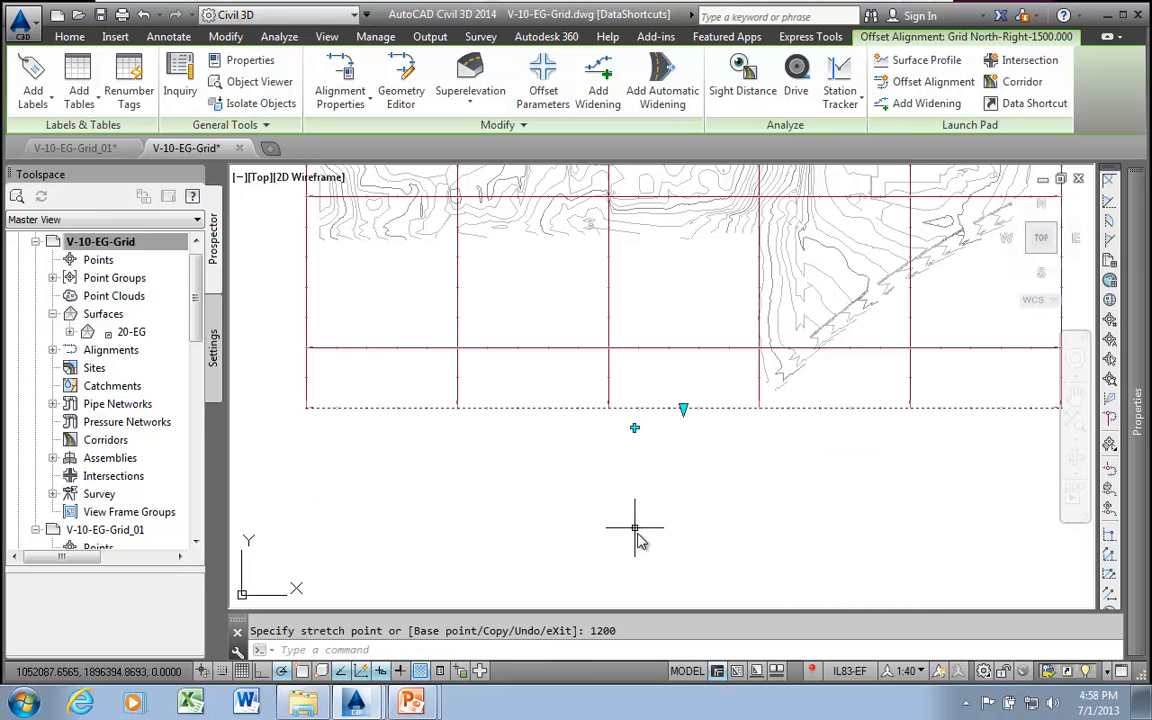
- Try to change the offset of the northernmost Grid North offset alignment to 800
middle_drag(717, 466, 704, 510)
scroll(691, 430, down, 6)
middle_drag(691, 420, 656, 484)
scroll(651, 348, up, 6)
key(Return)
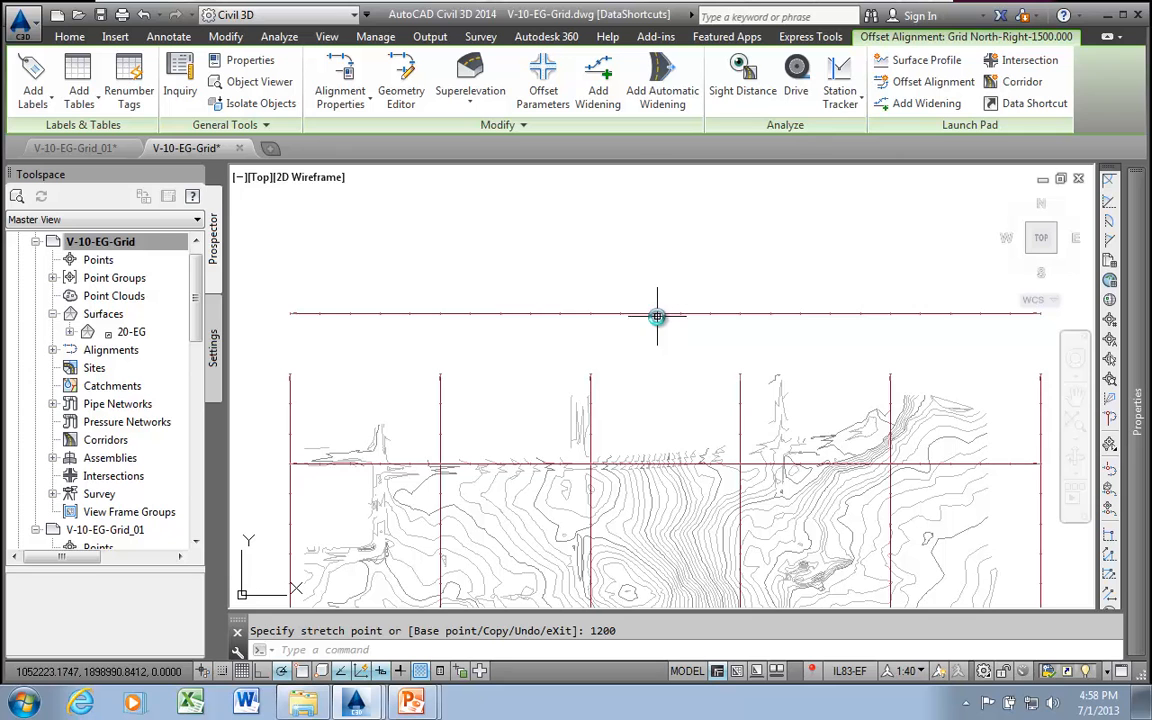
click(660, 313)
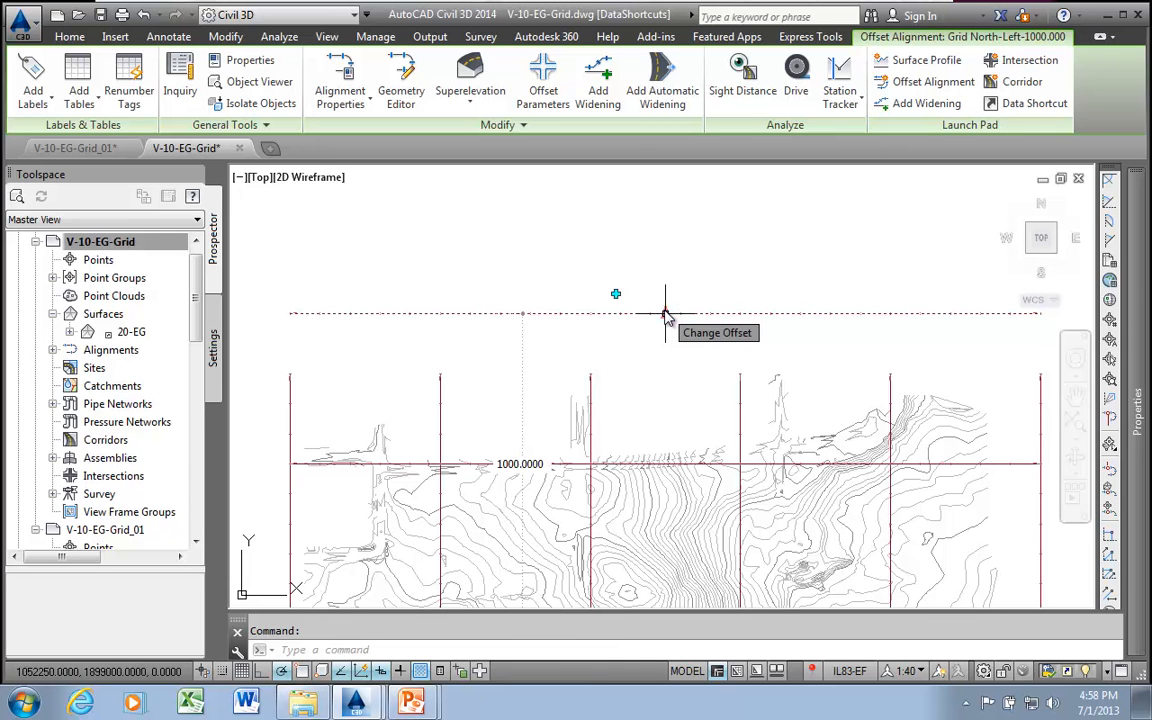
click(665, 313)
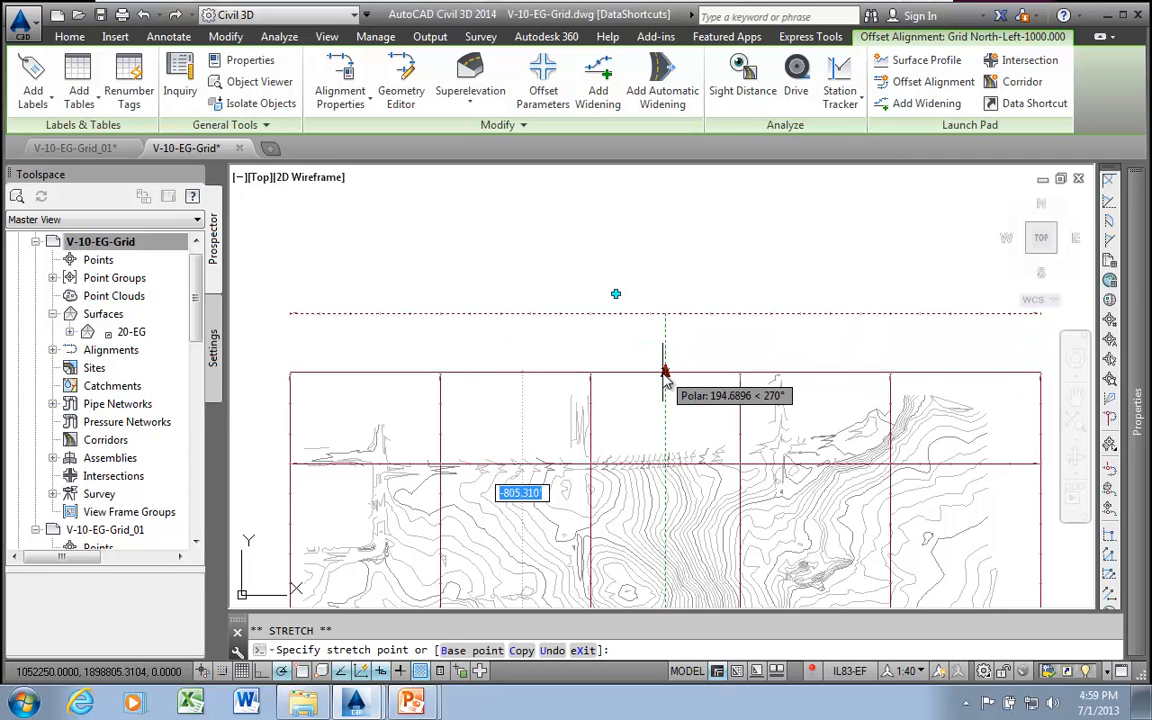
text(8)
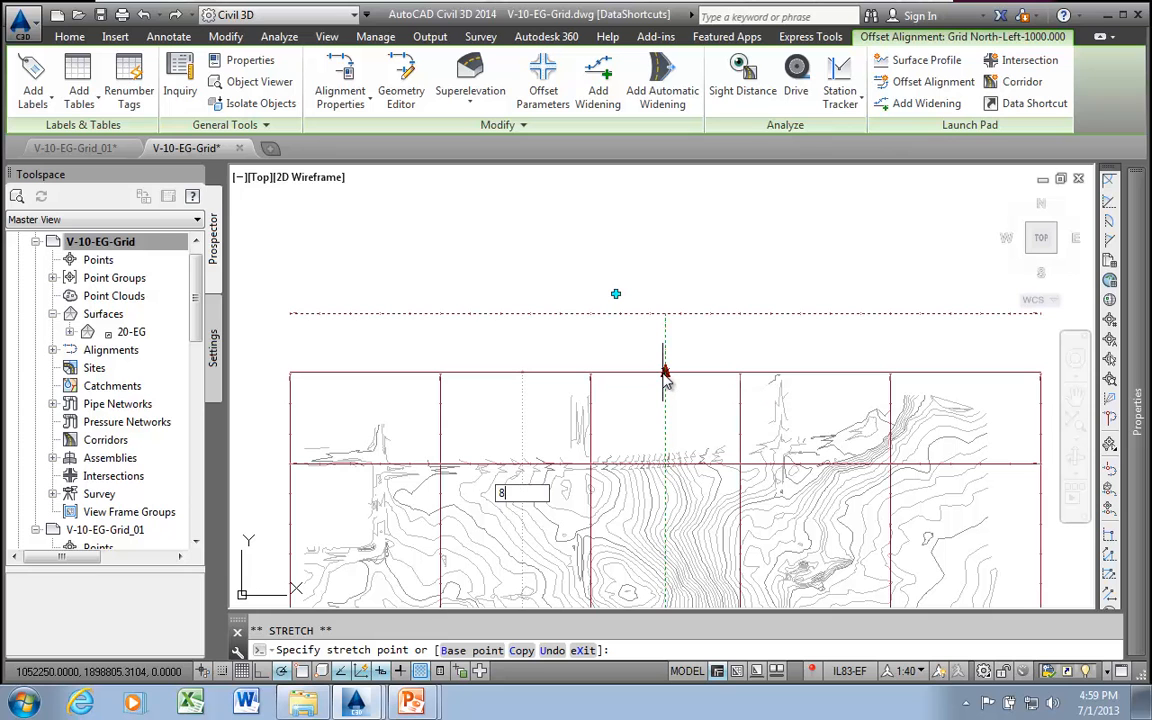
text(00)
key(Return)
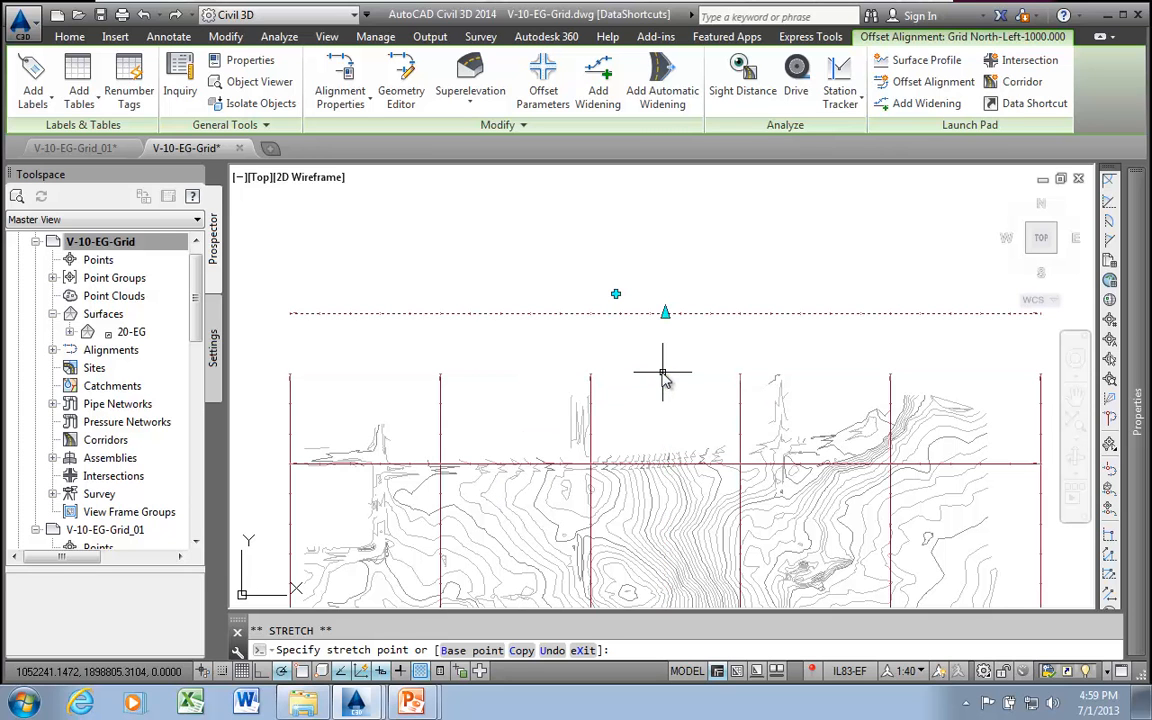
- Set the northernmost alignment's offset to -800 and rename the alignment Grid North-Left-800.000
click(665, 316)
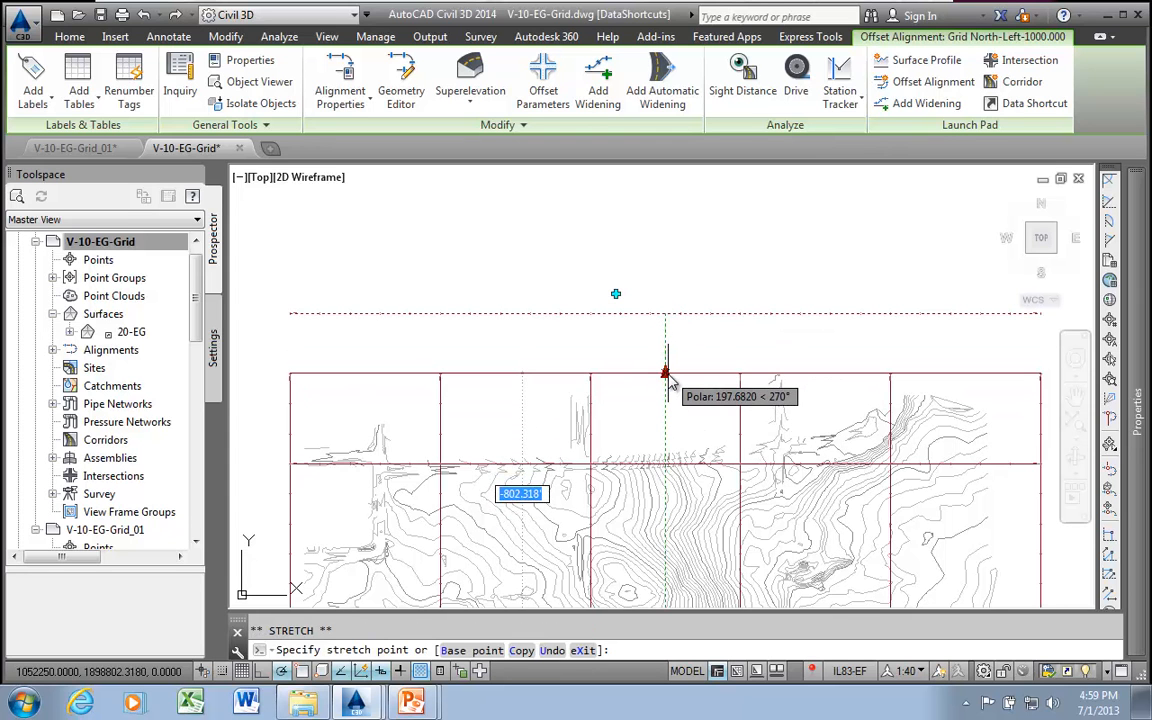
text(-)
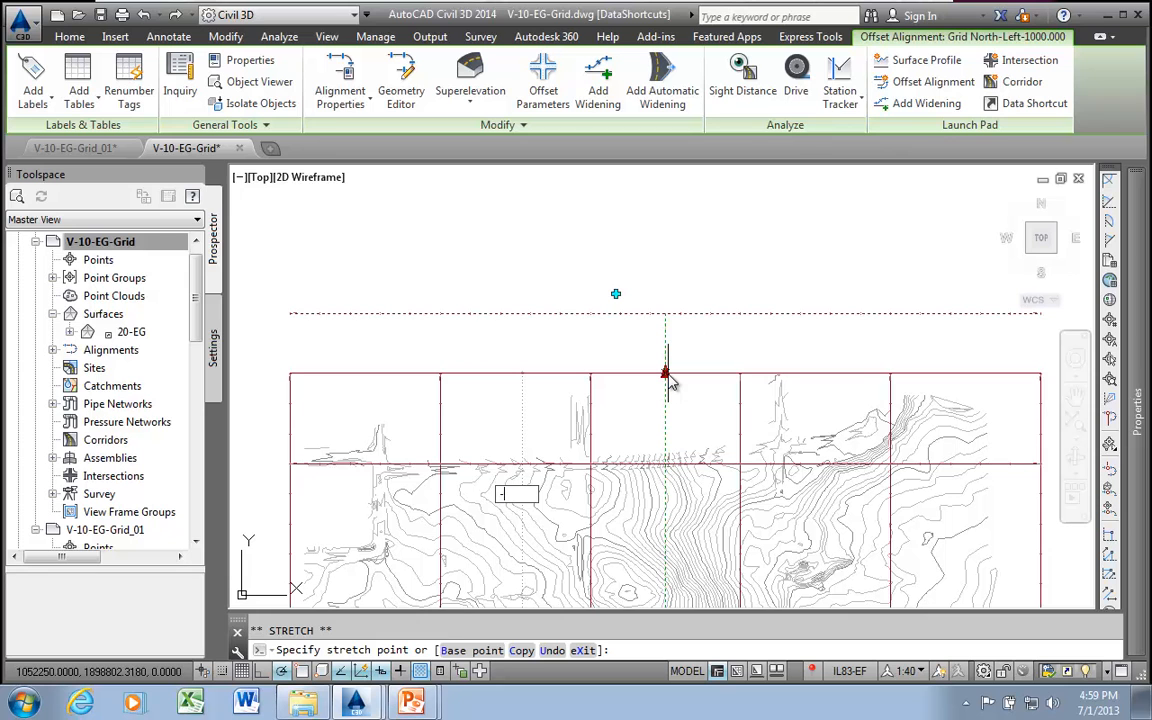
text(900)
key(Return)
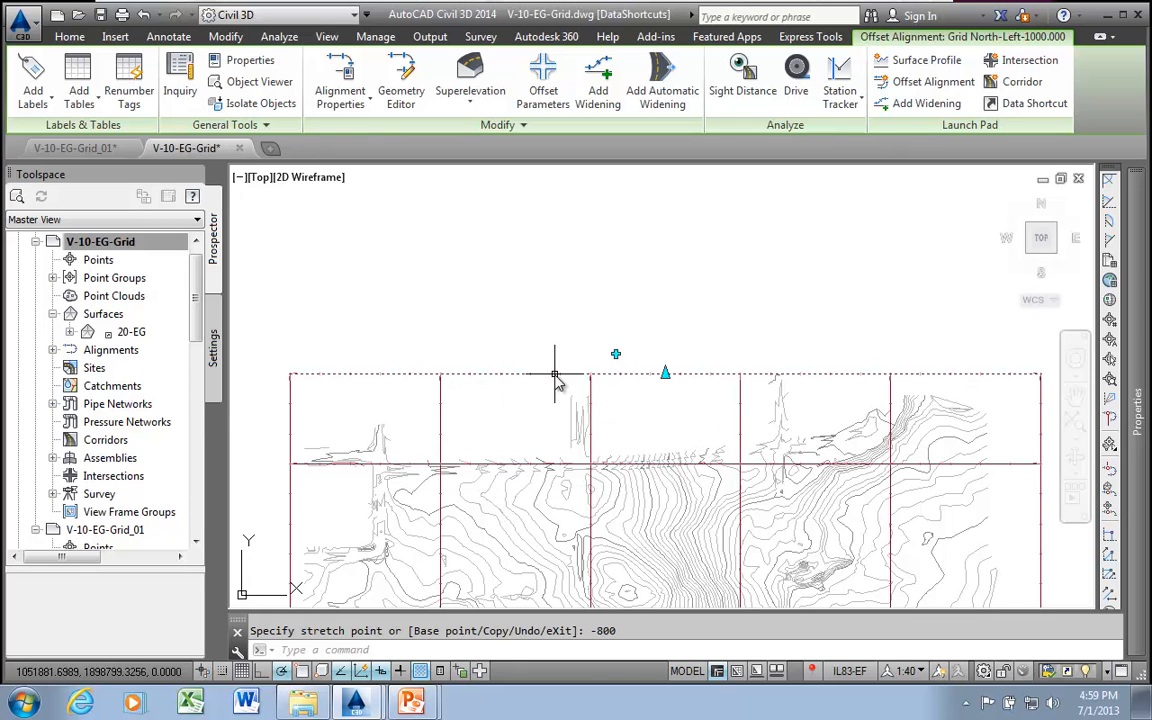
click(345, 75)
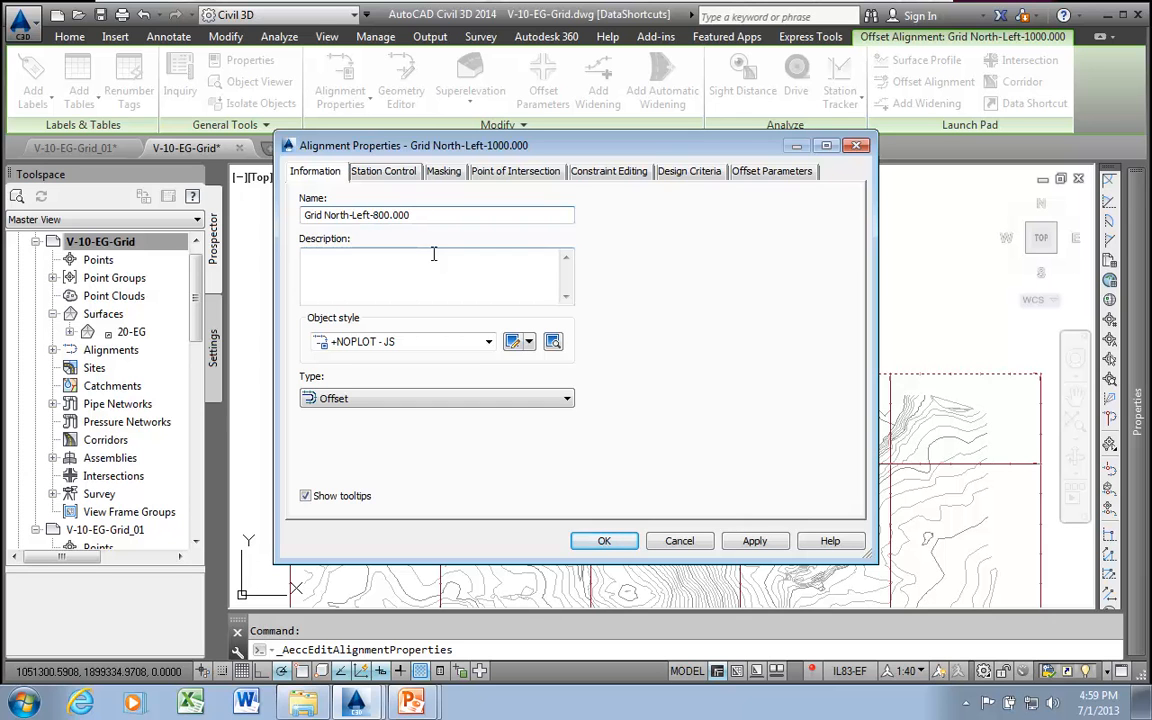
click(602, 540)
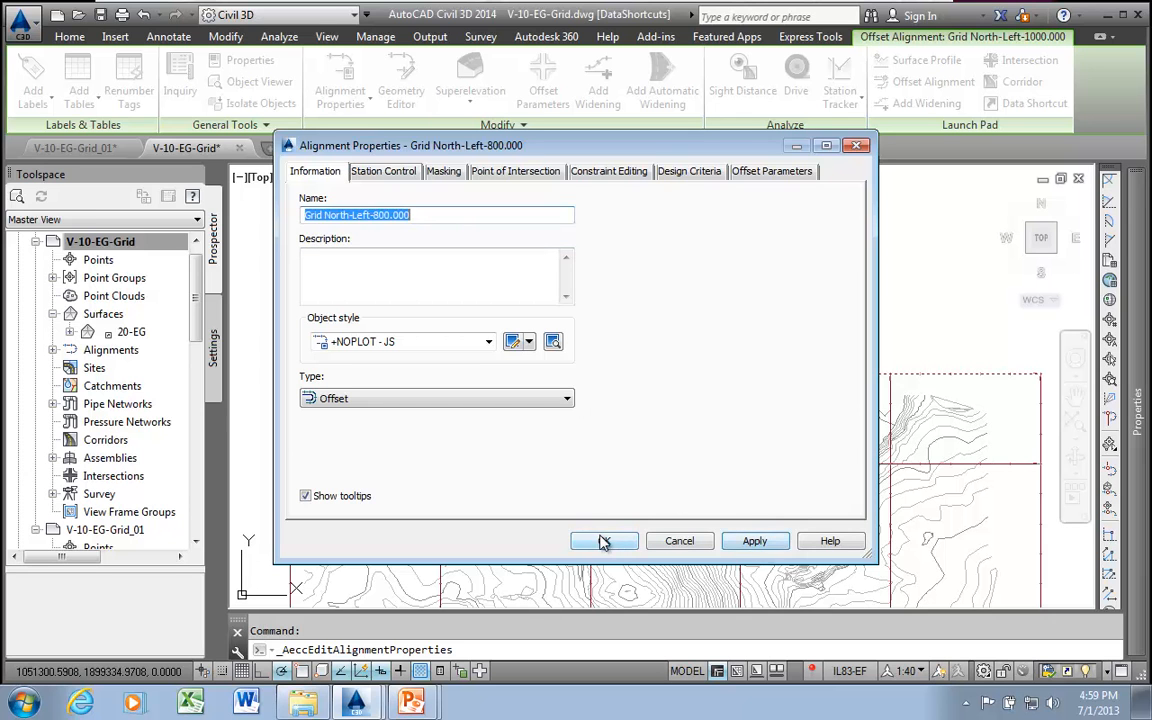
- Rename the southernmost Grid North offset alignment as Grid North-Right-1200.000
scroll(632, 432, down, 5)
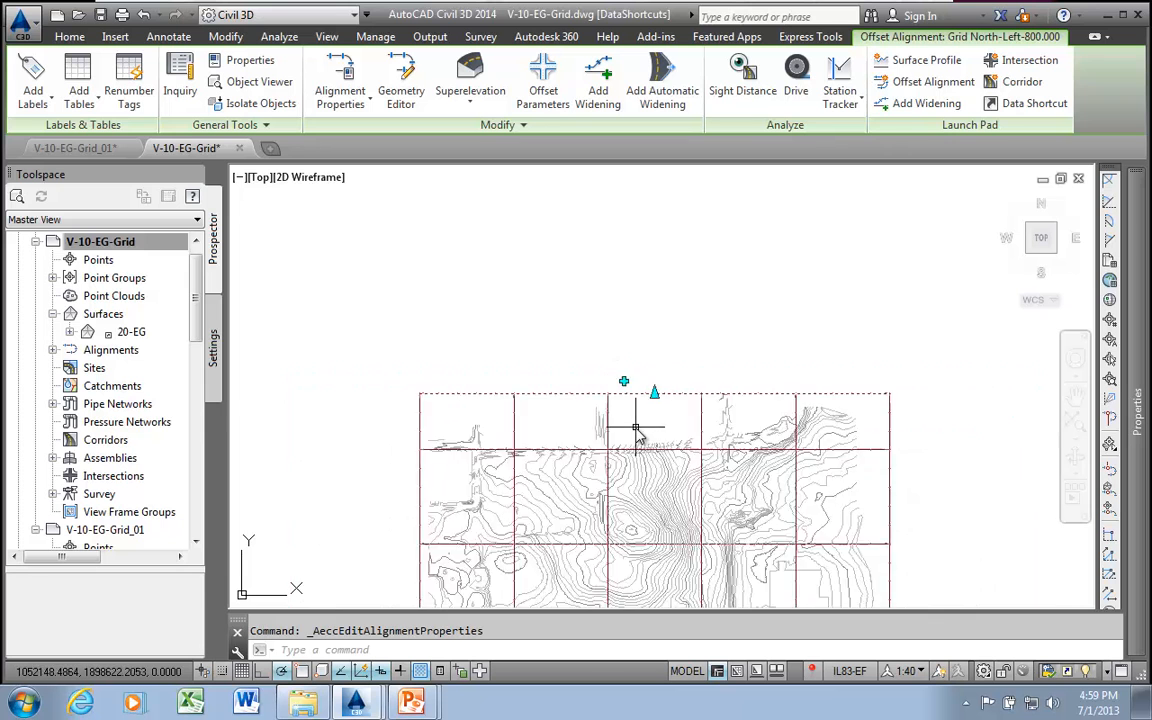
scroll(640, 450, up, 5)
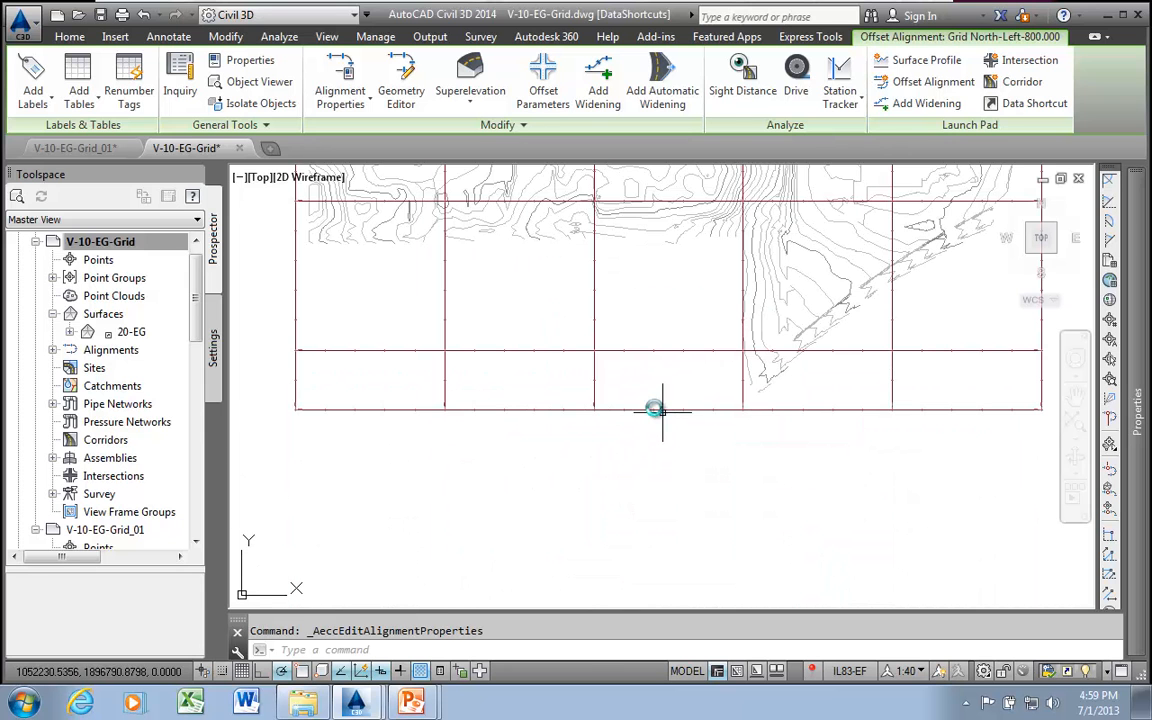
click(654, 410)
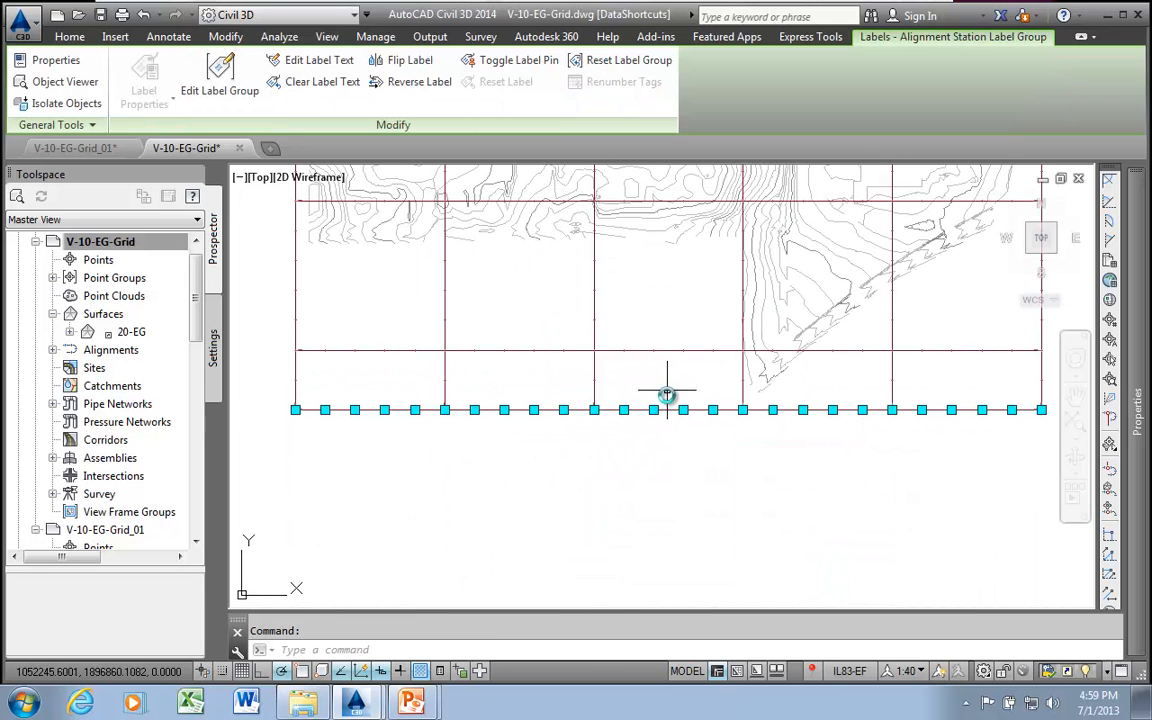
click(676, 409)
click(336, 92)
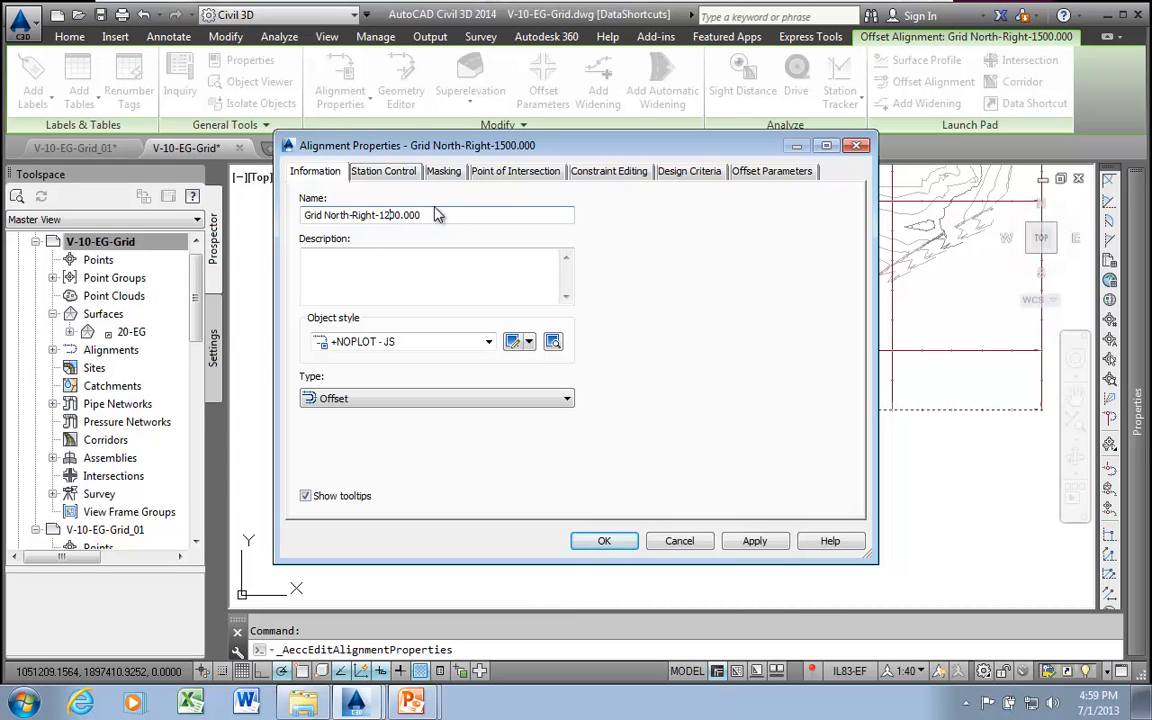
click(754, 540)
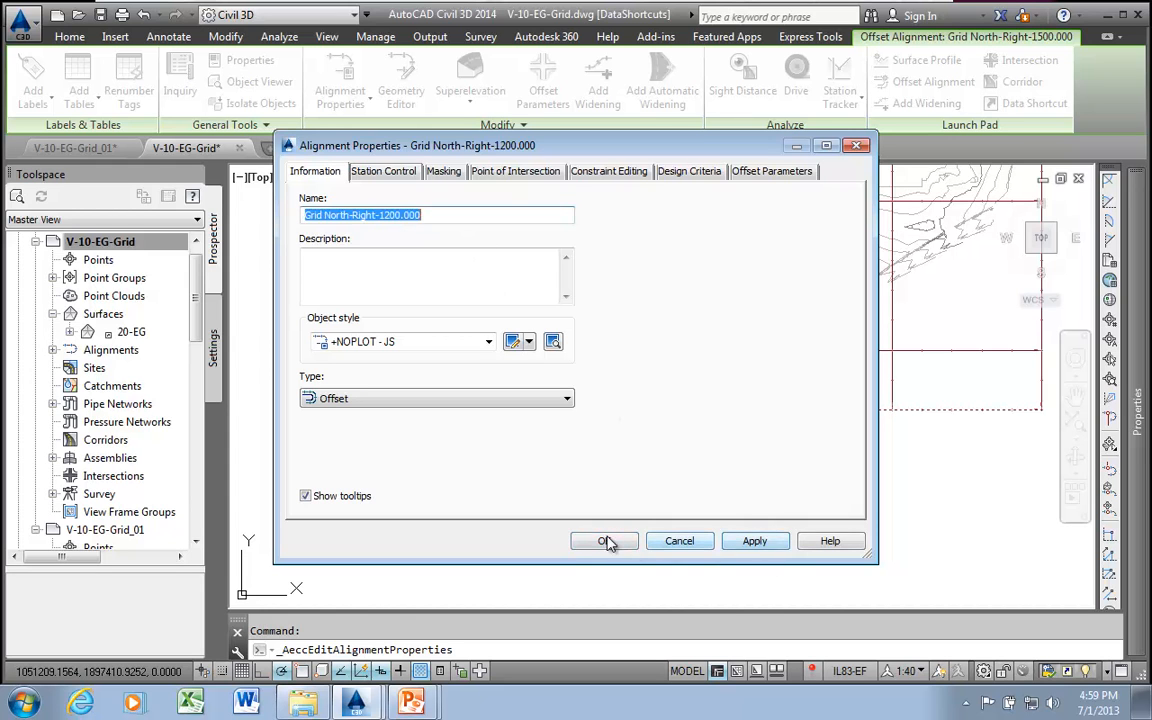
click(604, 541)
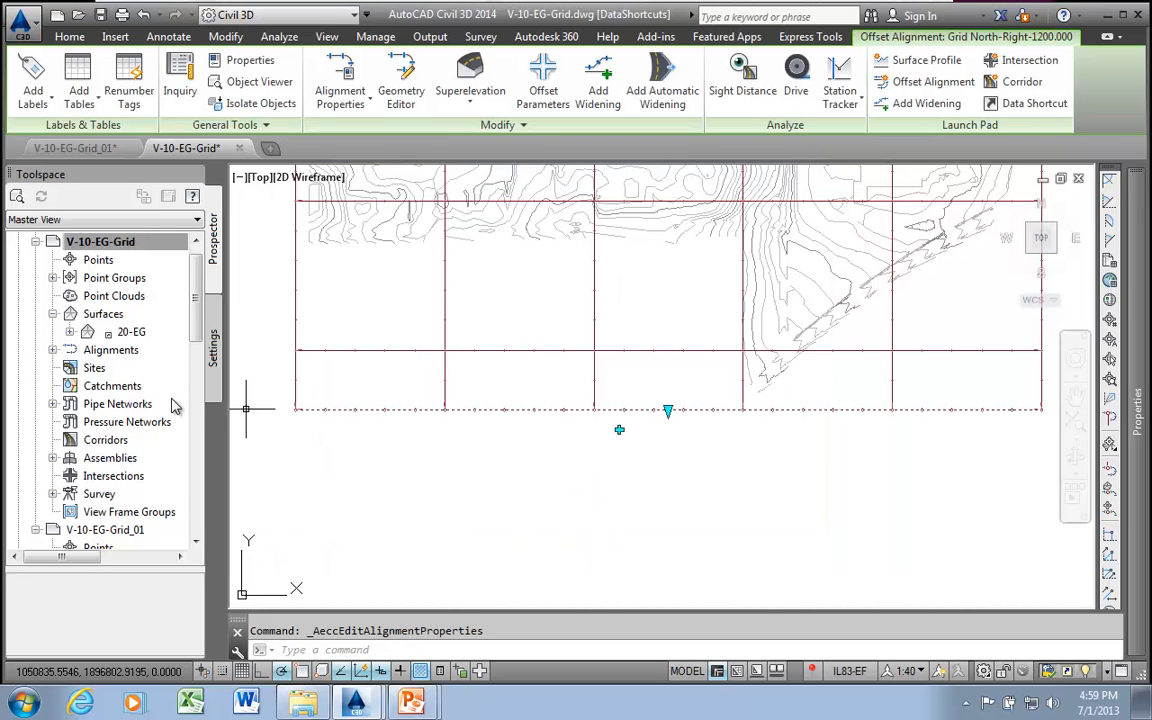
- Zoom to the 20-EG surface to view the whole grid, and clear the alignment selection
right_click(130, 332)
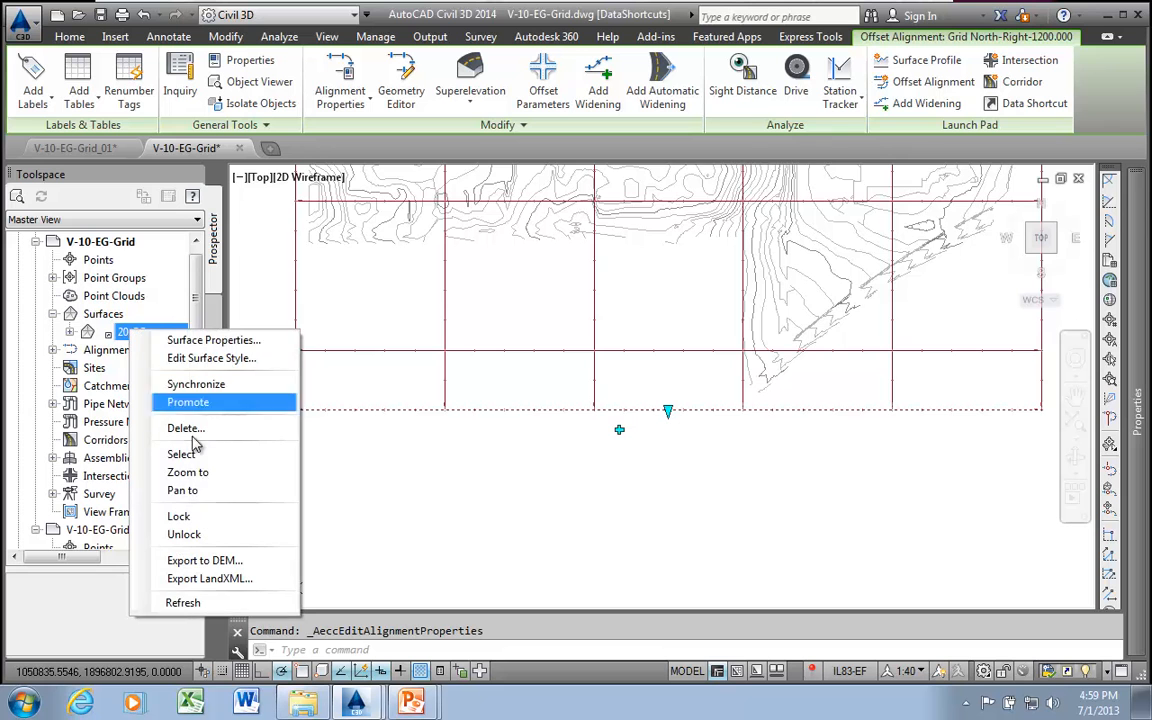
click(185, 472)
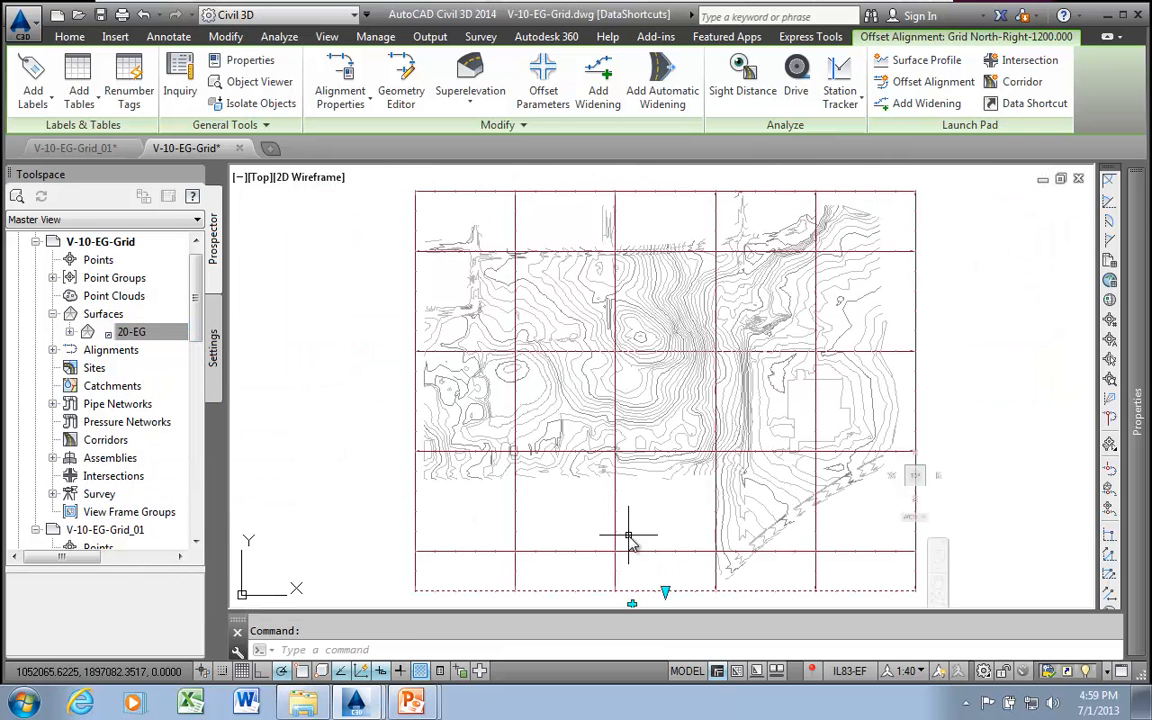
click(1013, 518)
click(990, 502)
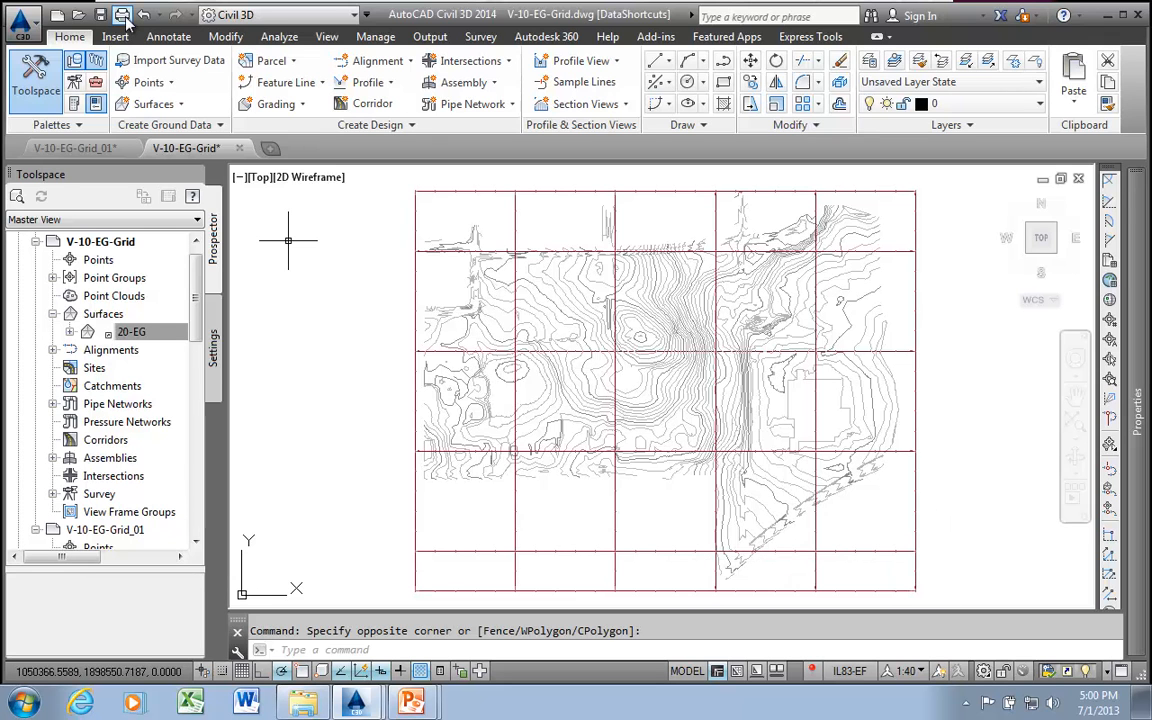
- Set up the model plot with the DWF6 ePlot.pc3 plotter and ANSI expand E (34.00 x 44.00 Inches) paper, and apply it to the layout
key(ctrl+p)
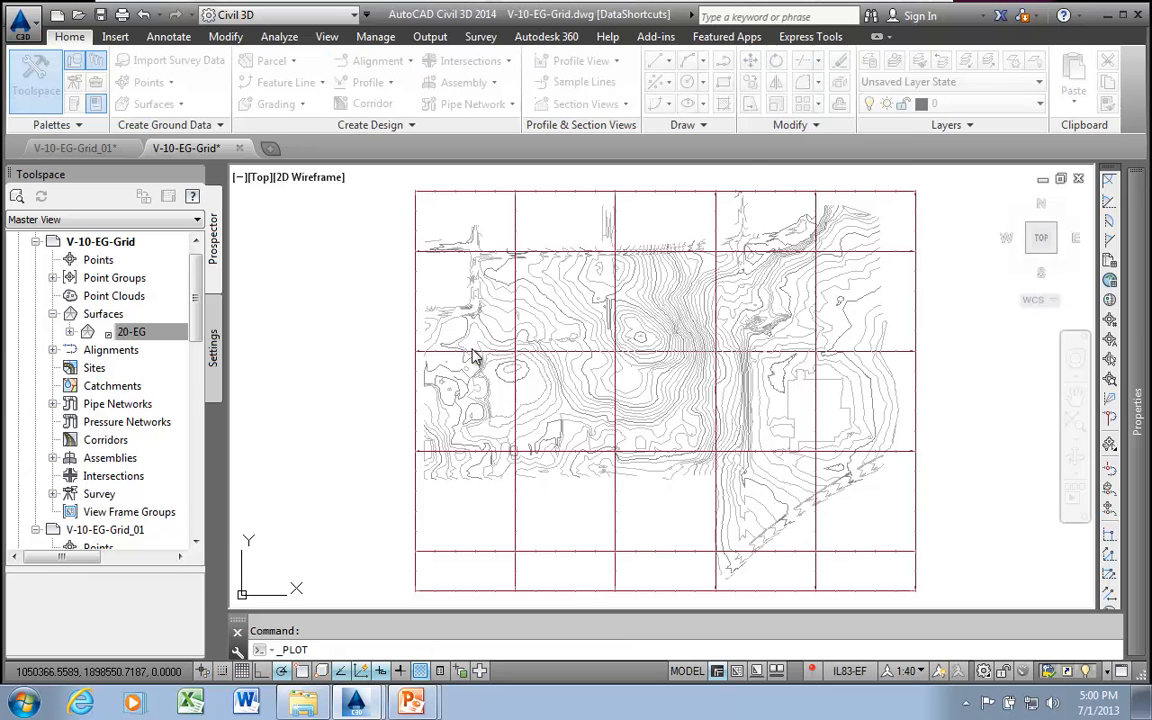
click(577, 218)
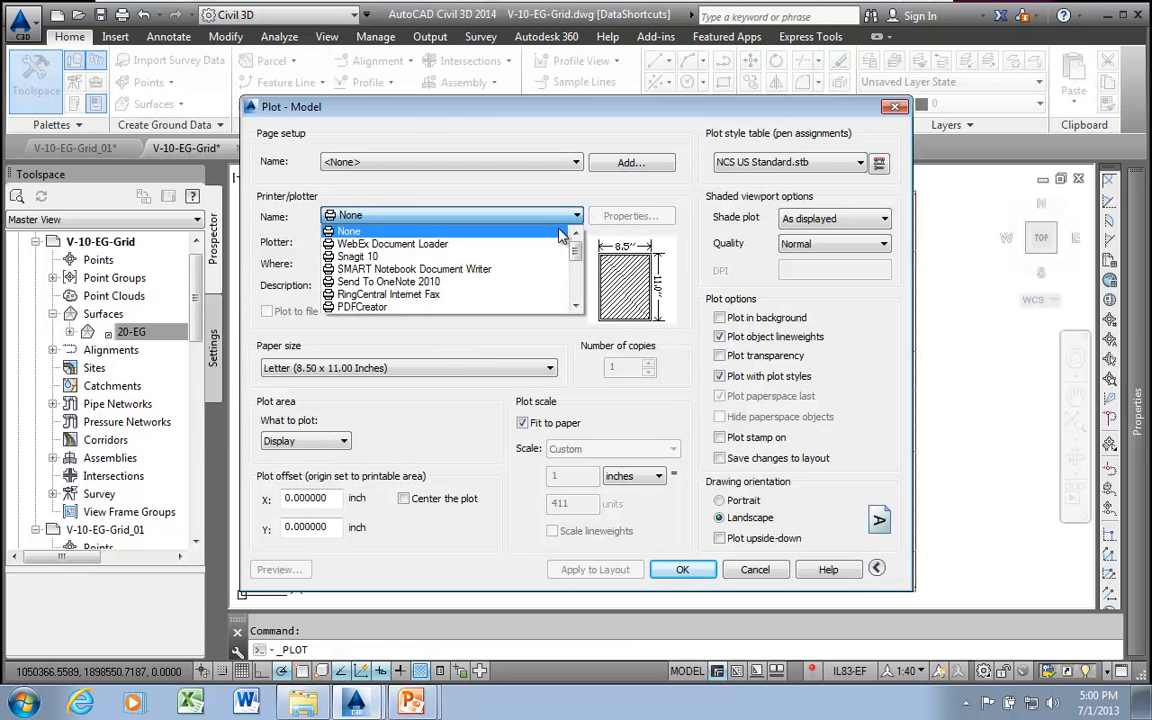
drag(575, 247, 575, 285)
click(372, 269)
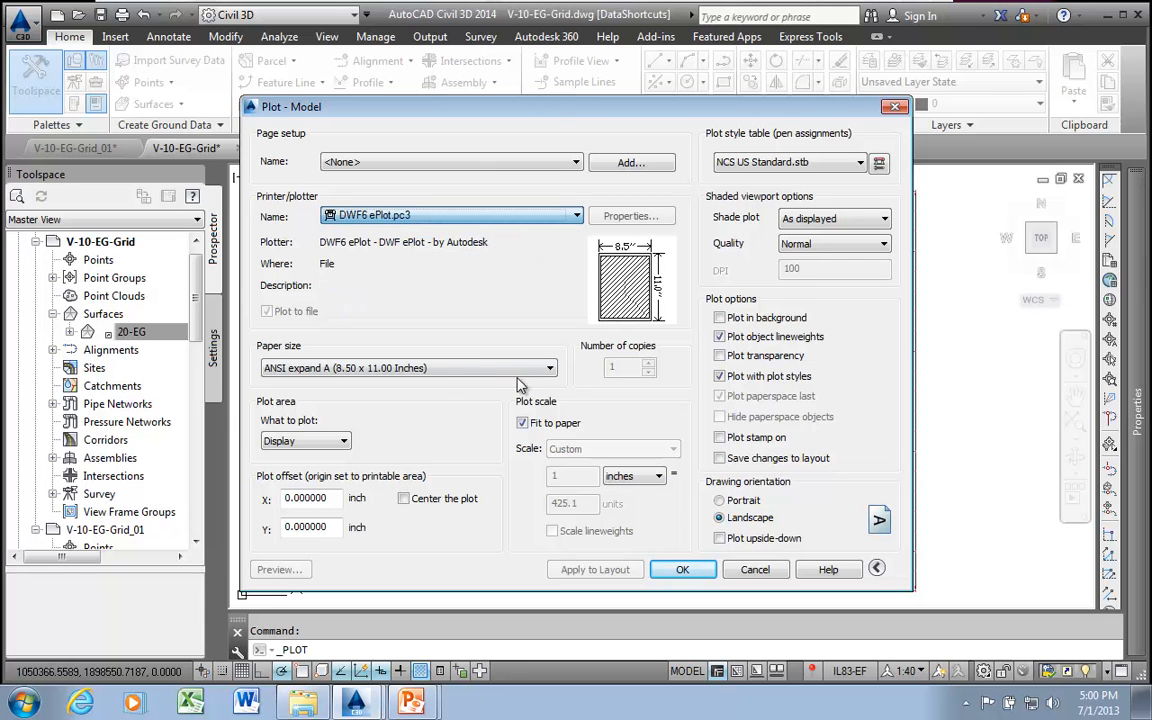
click(548, 369)
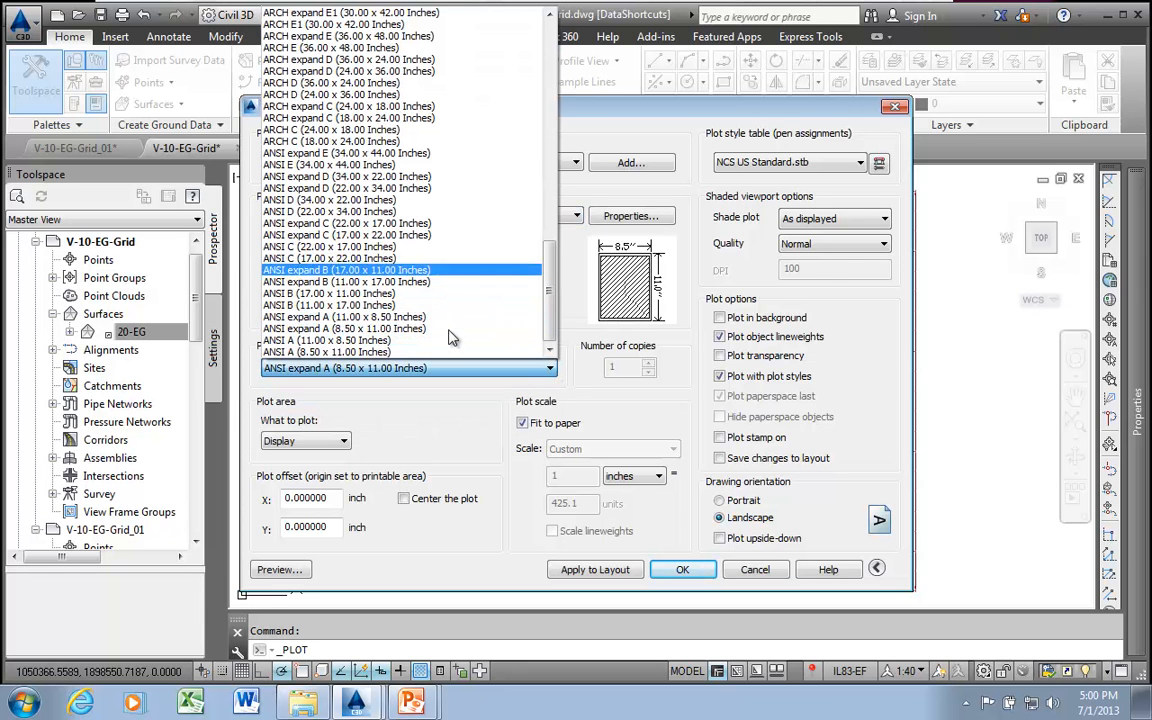
click(315, 154)
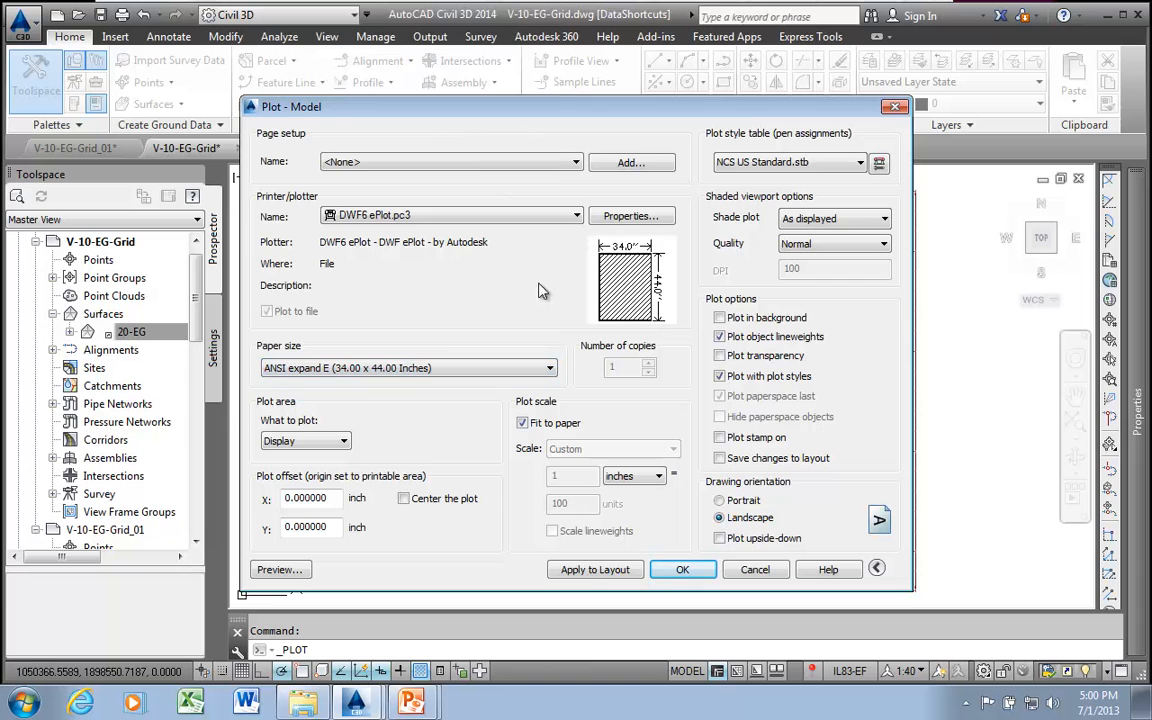
click(590, 569)
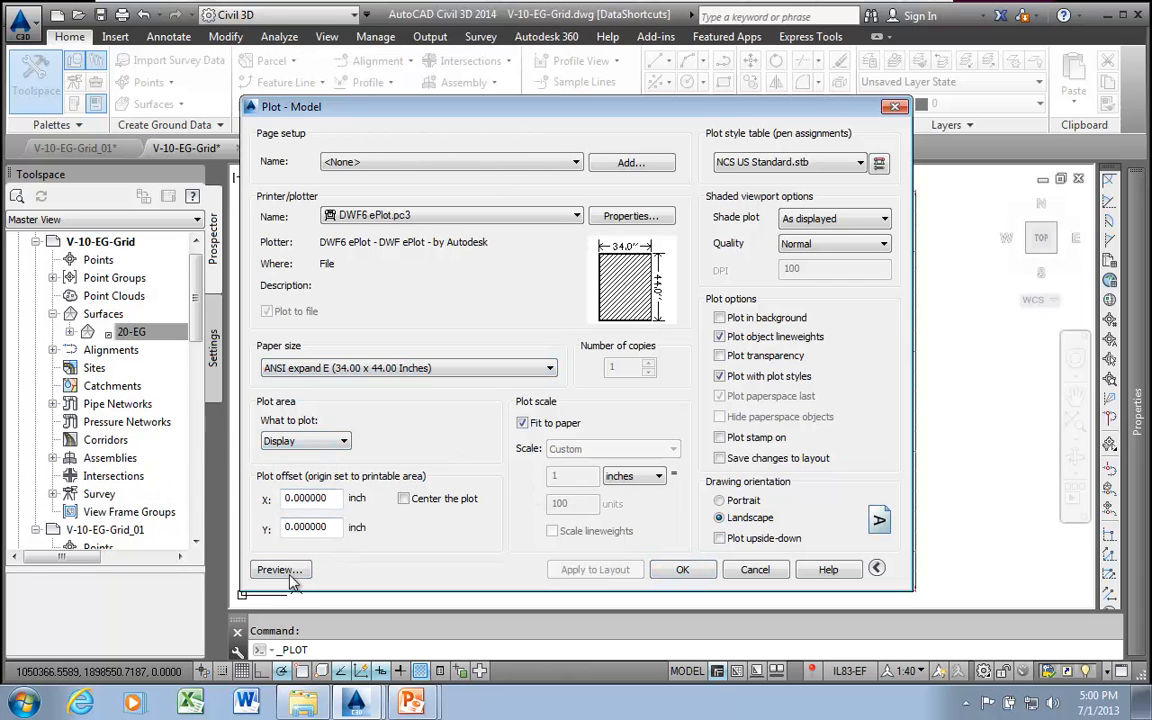
- Set the plot area to Extents and open the plot preview
click(343, 441)
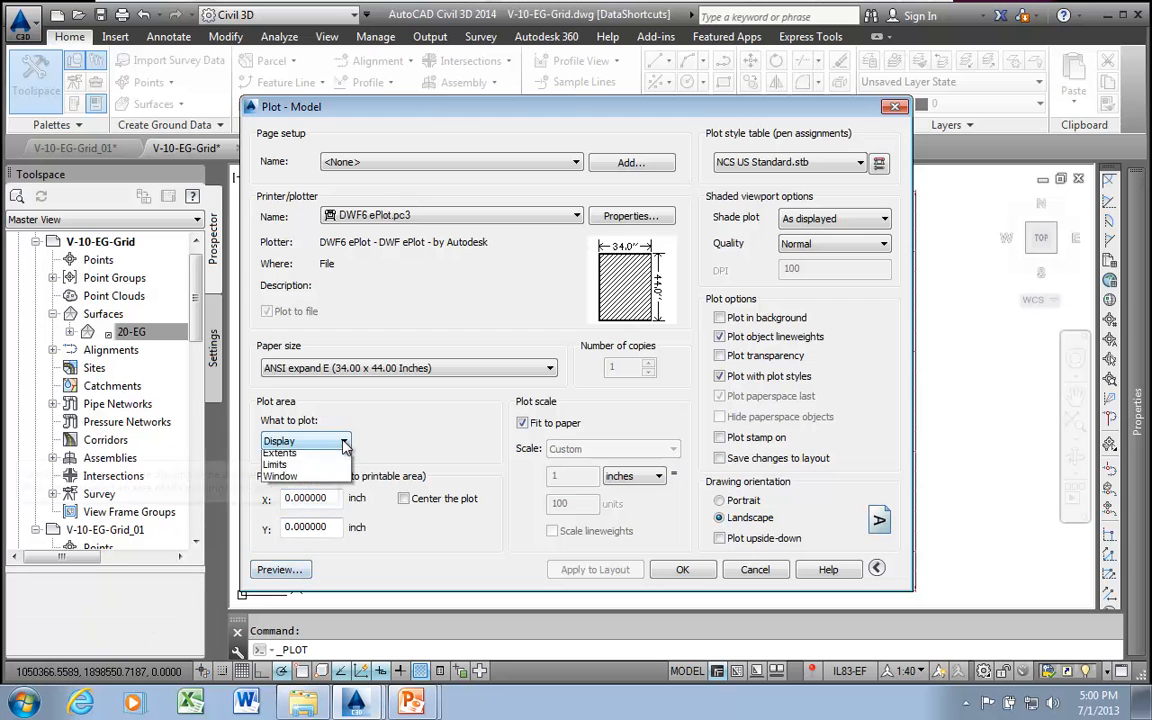
click(279, 468)
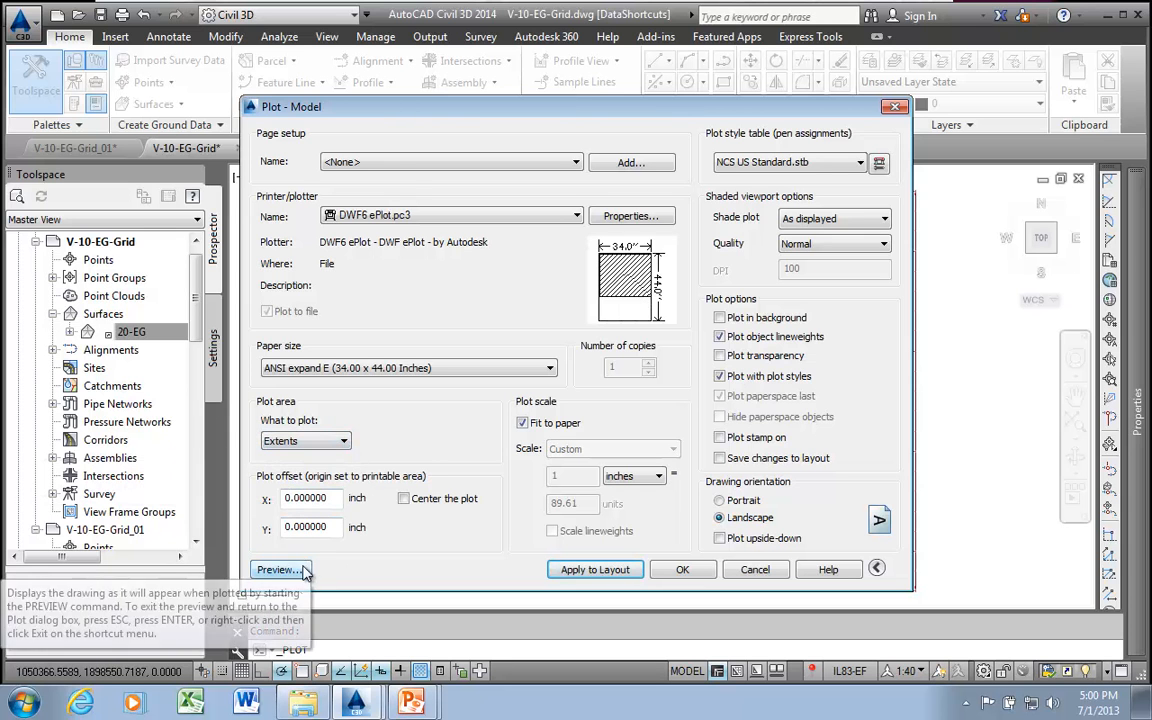
click(303, 570)
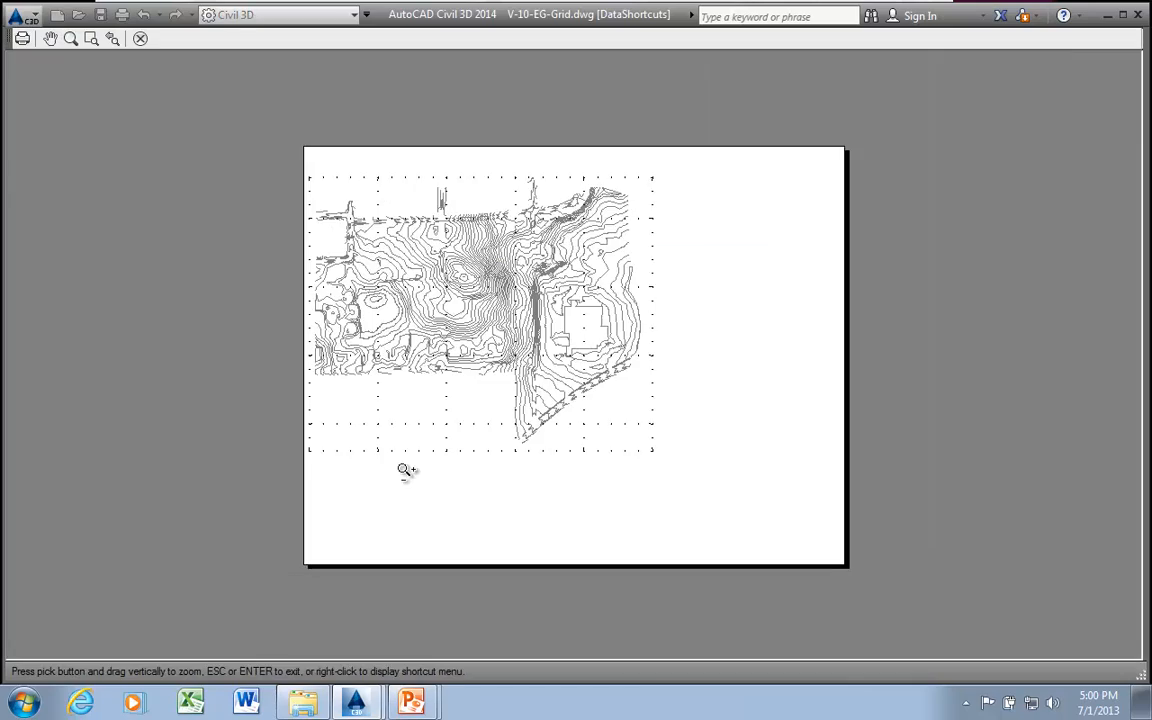
- Examine the grid ticks and intersection crosses over the contours in the plot preview, both close up and across the whole grid
drag(490, 403, 555, 285)
scroll(553, 270, up, 3)
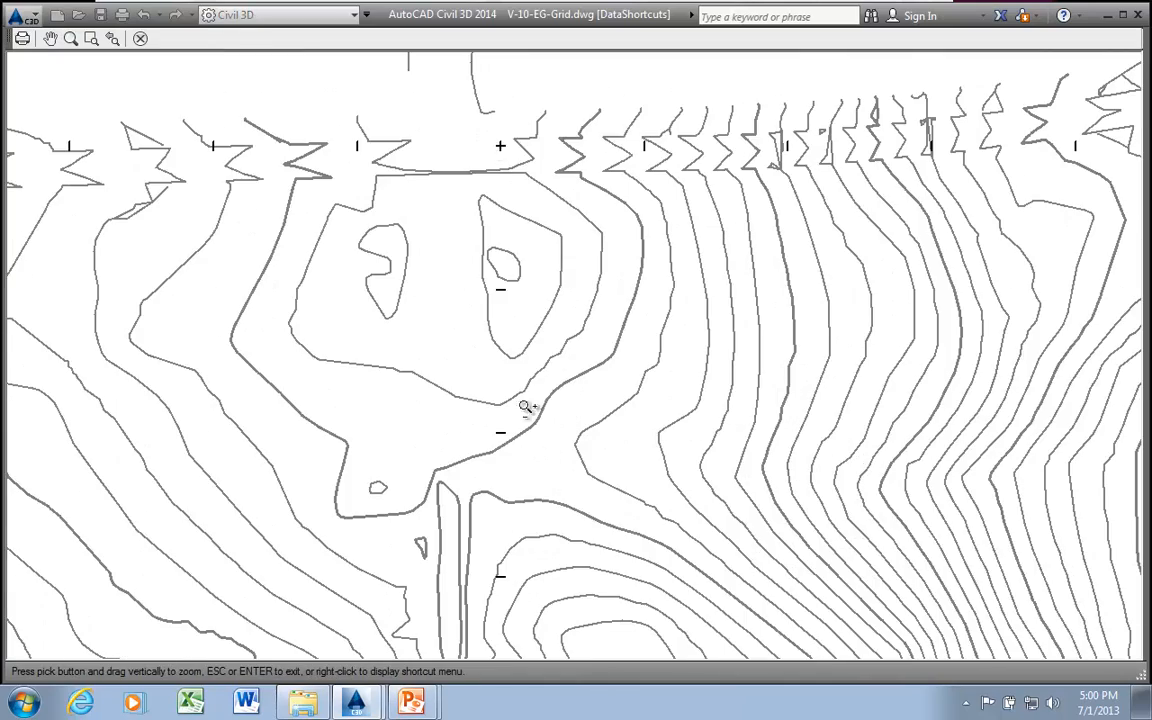
scroll(549, 503, down, 1)
scroll(550, 504, down, 5)
scroll(704, 441, up, 2)
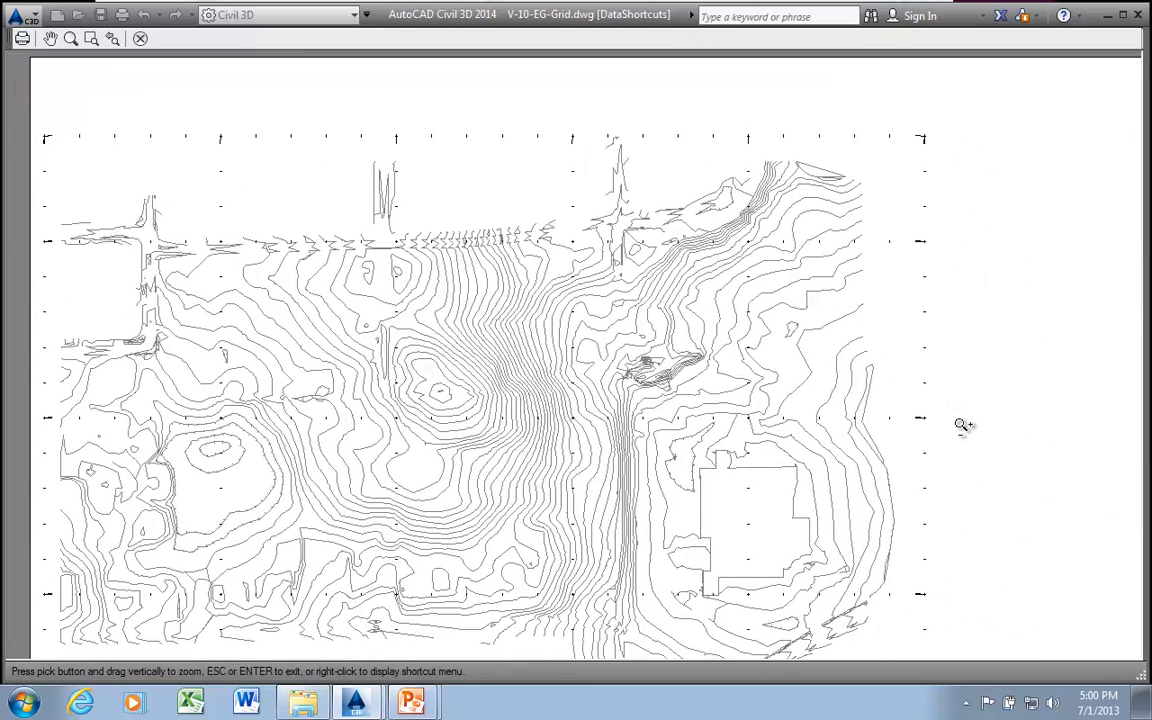
scroll(940, 422, up, 5)
scroll(843, 438, down, 5)
middle_drag(563, 366, 363, 293)
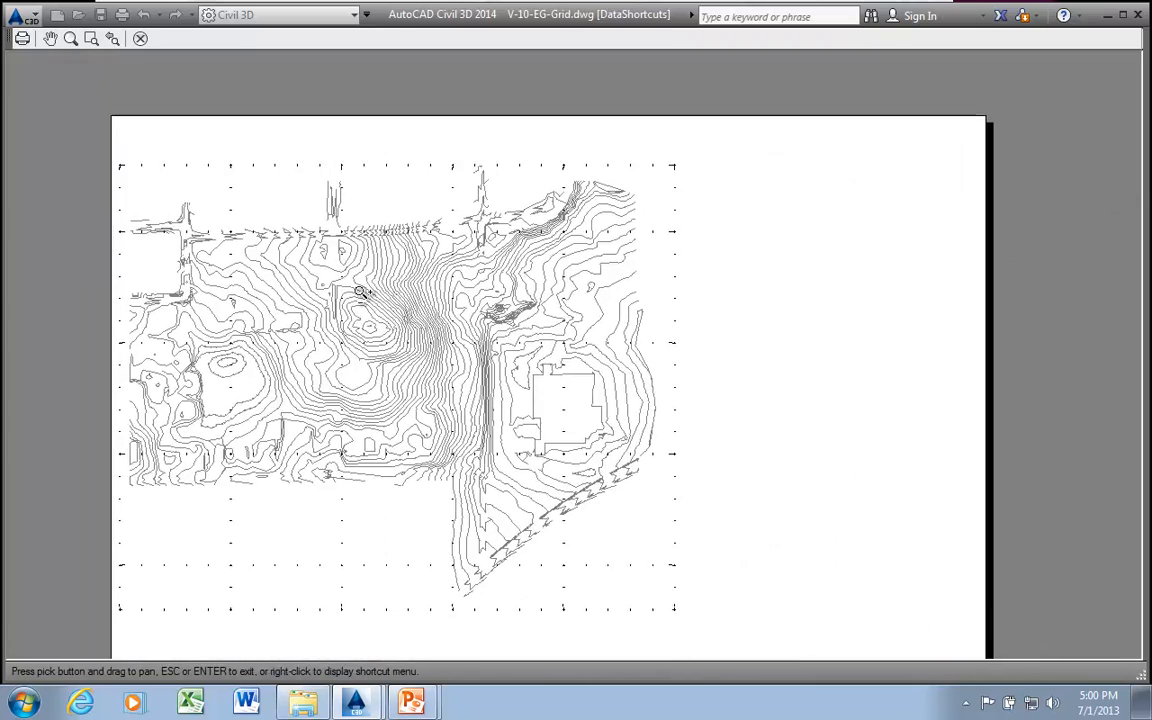
- Close the plot preview, cancel the plot, and set the model annotation scale to 1:100
click(141, 42)
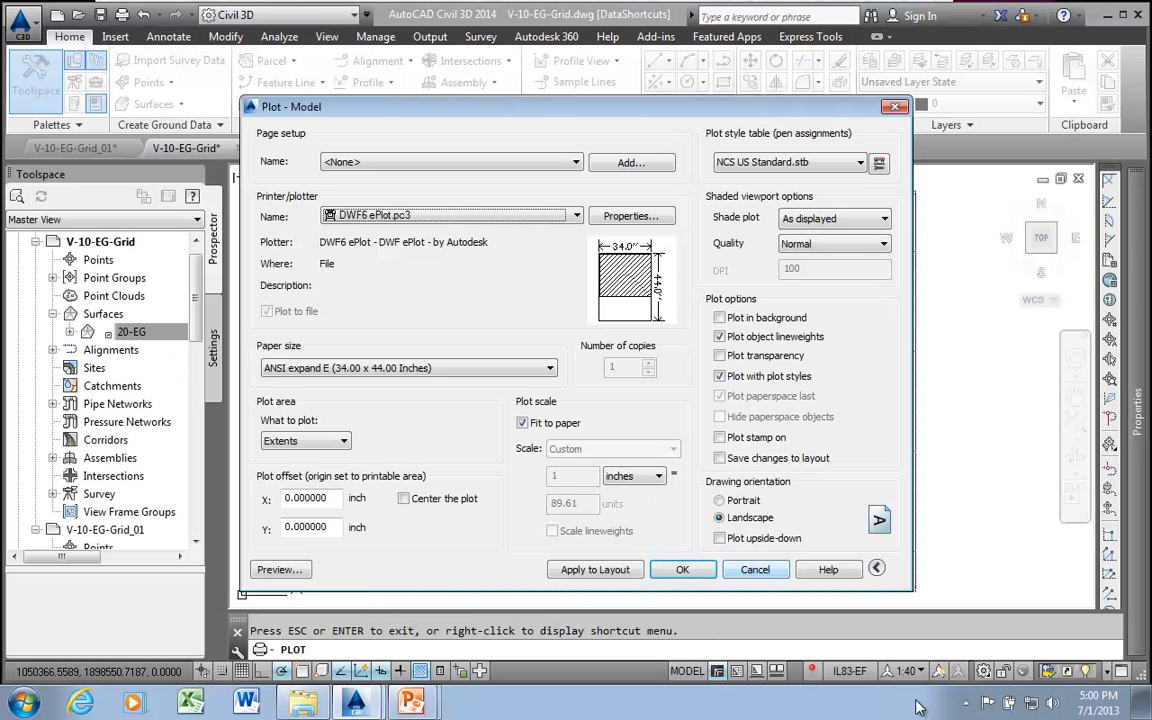
click(756, 570)
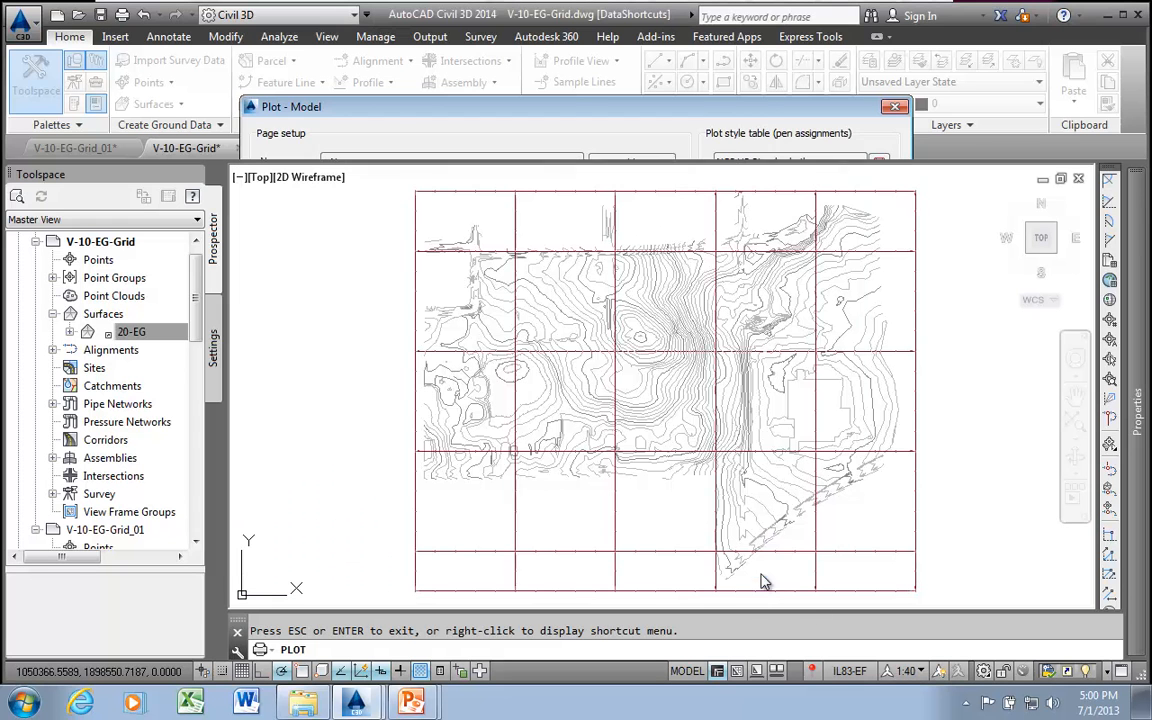
click(922, 673)
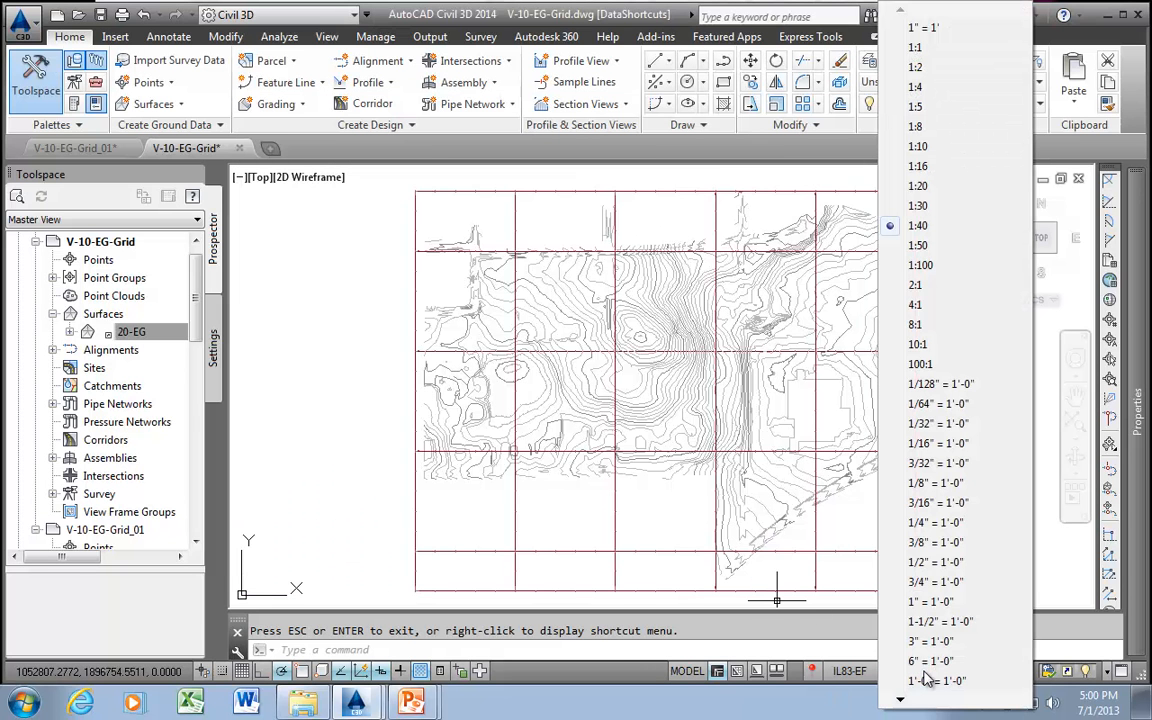
click(918, 266)
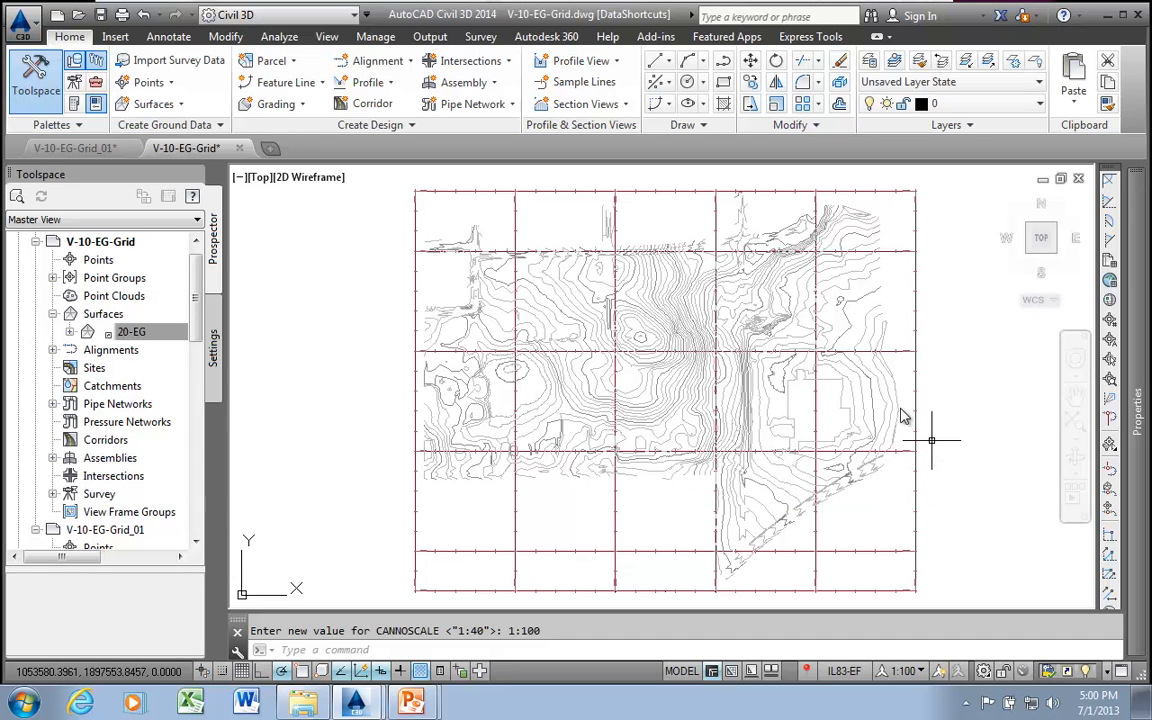
scroll(906, 358, up, 6)
scroll(915, 378, down, 3)
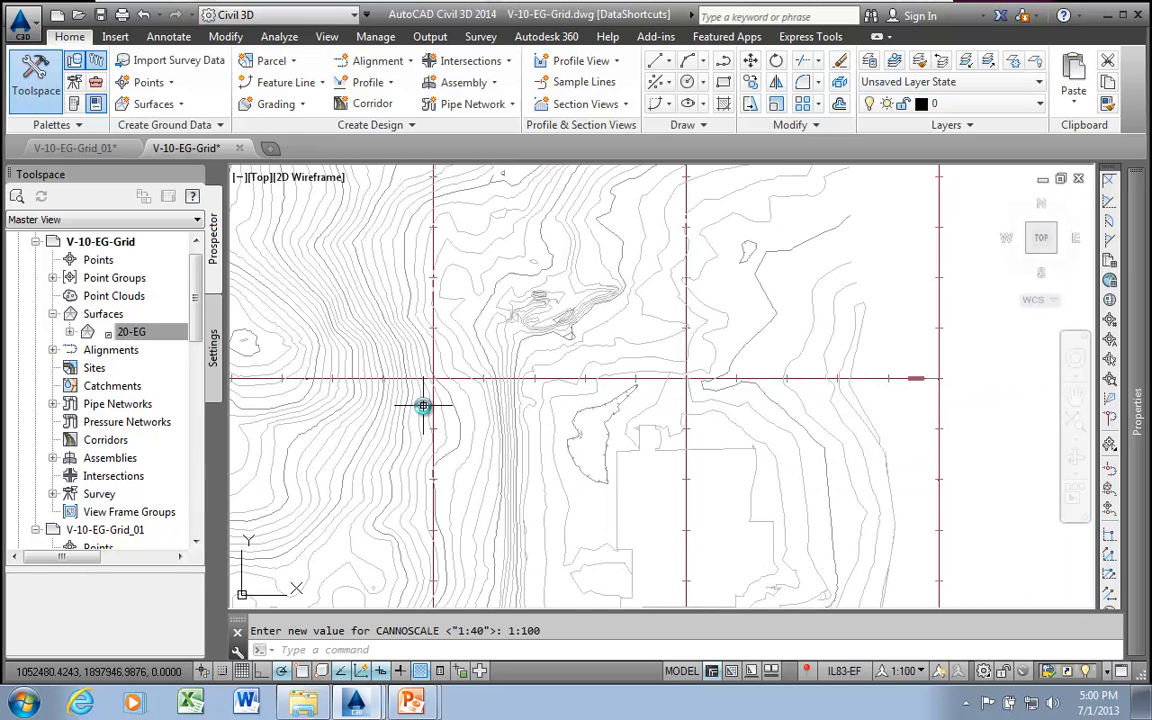
- Open the label style defaults for the Alignment collection in the drawing settings
click(213, 347)
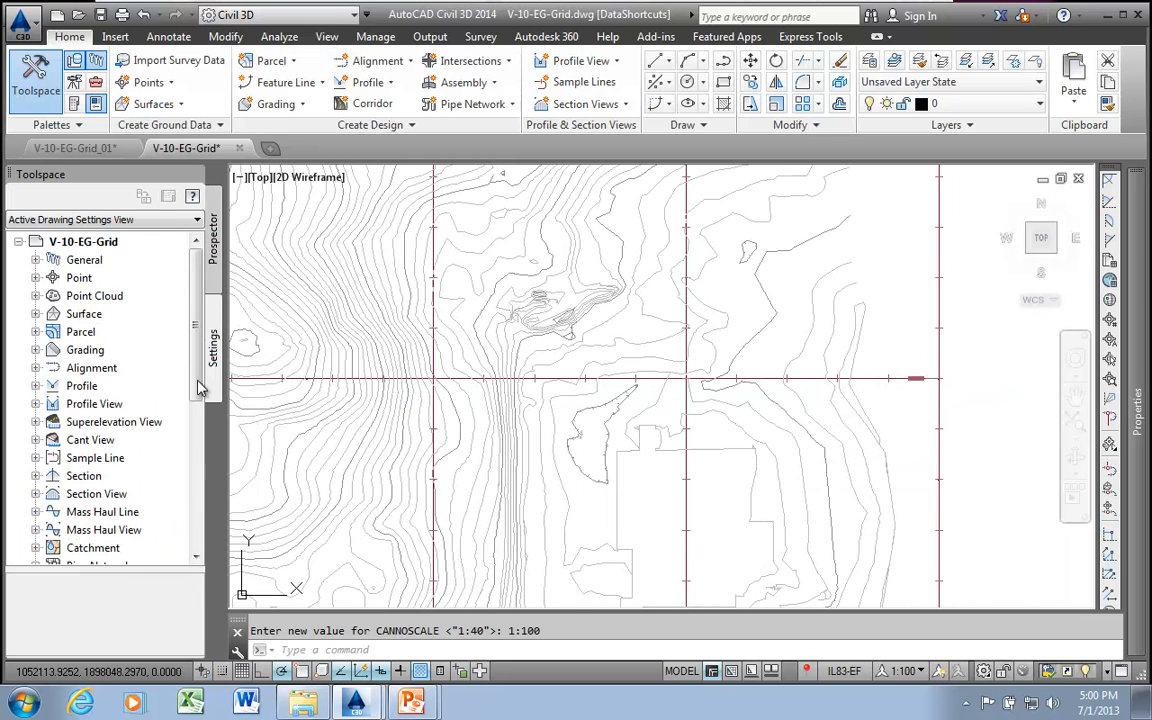
click(36, 368)
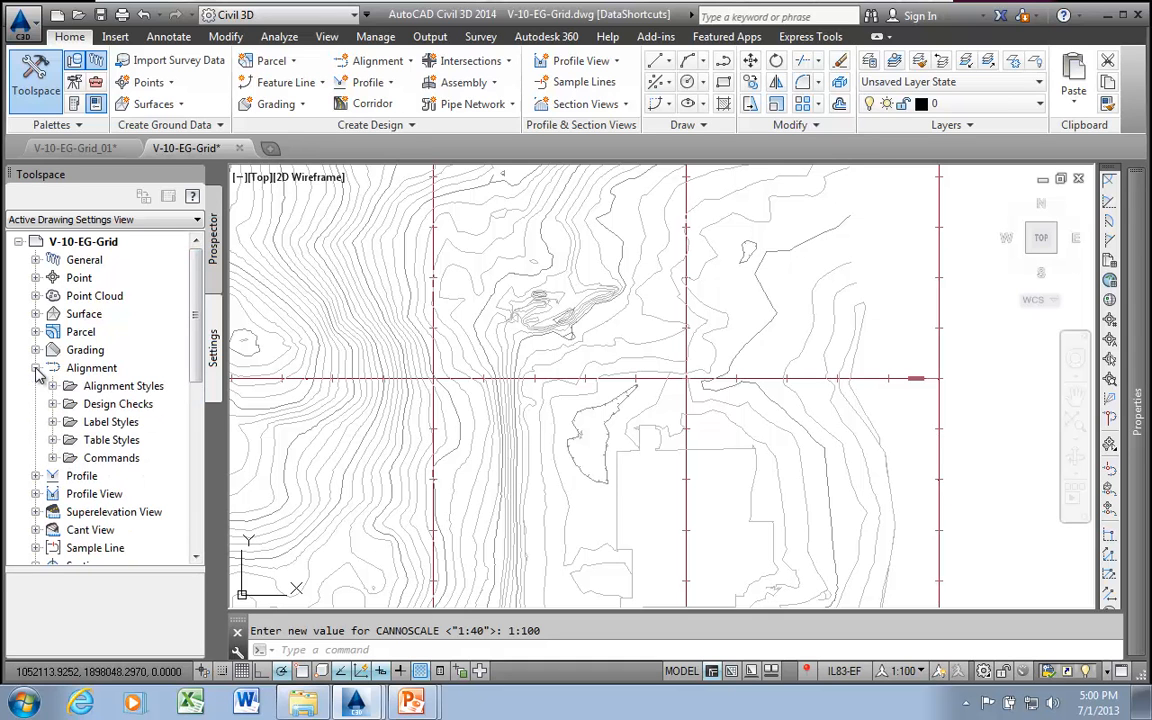
click(53, 422)
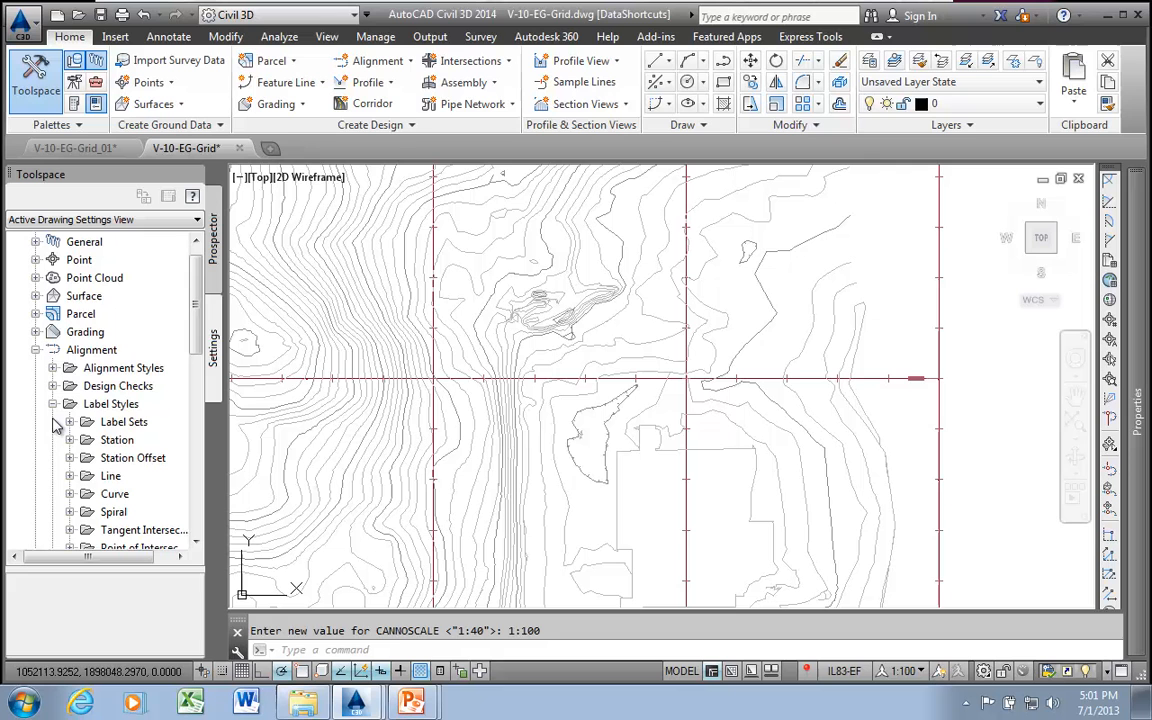
right_click(112, 406)
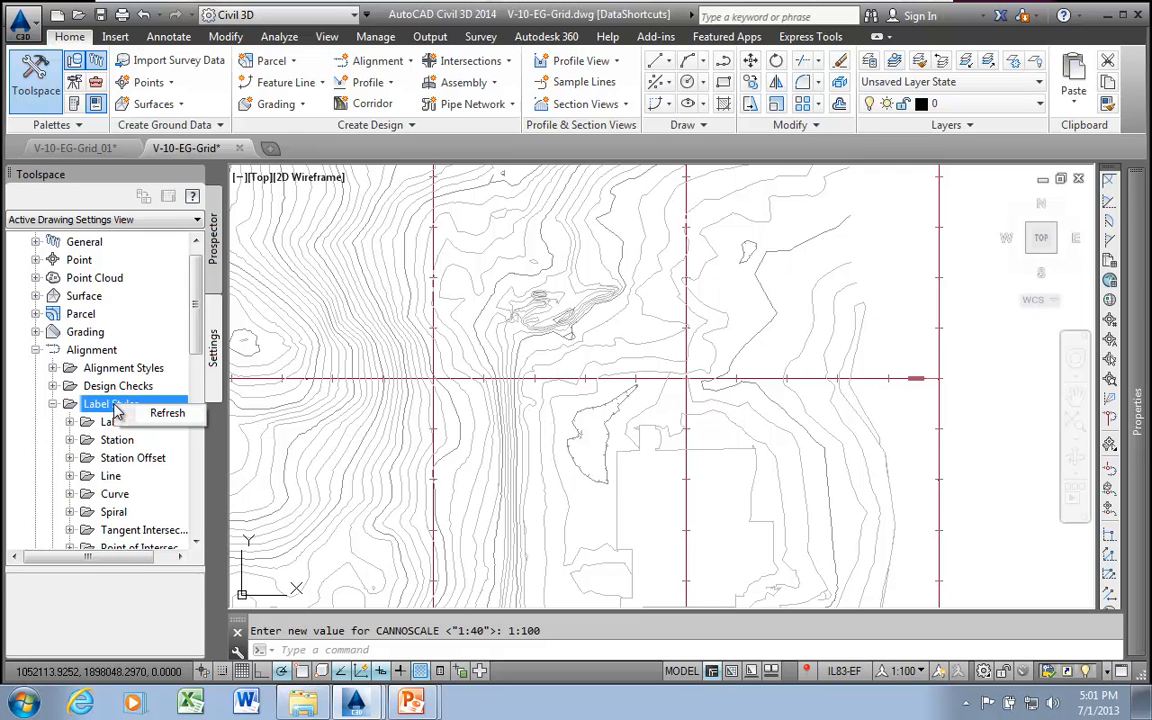
click(102, 423)
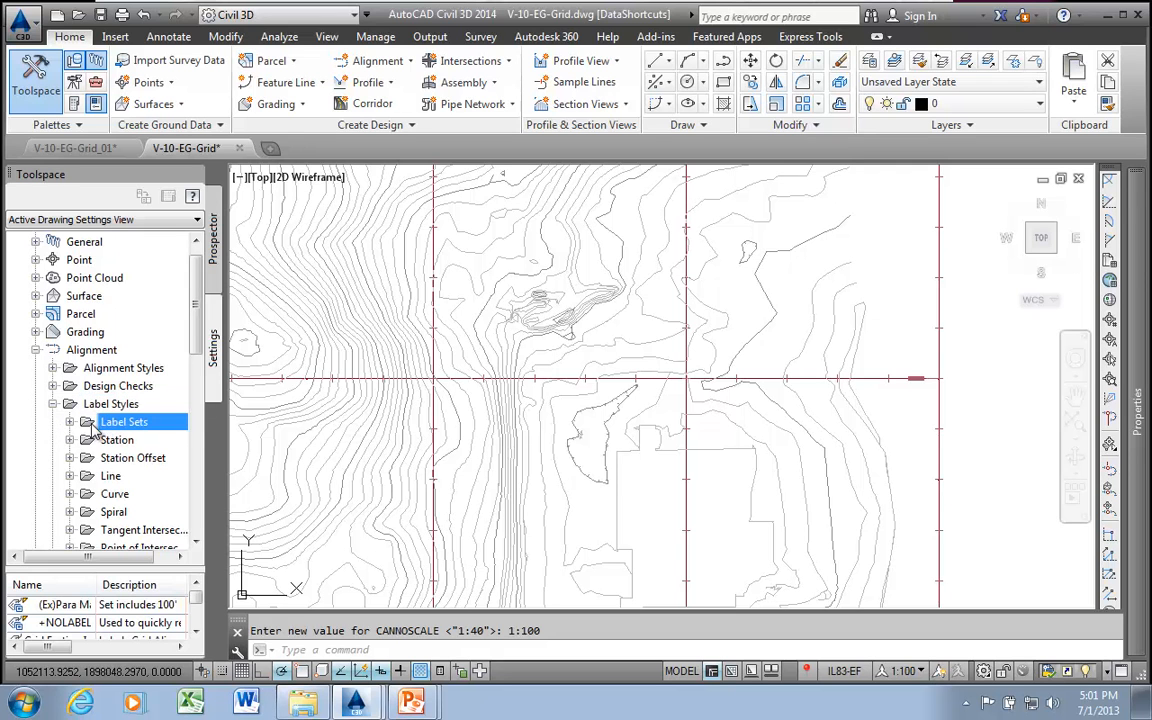
click(108, 404)
click(95, 350)
right_click(103, 352)
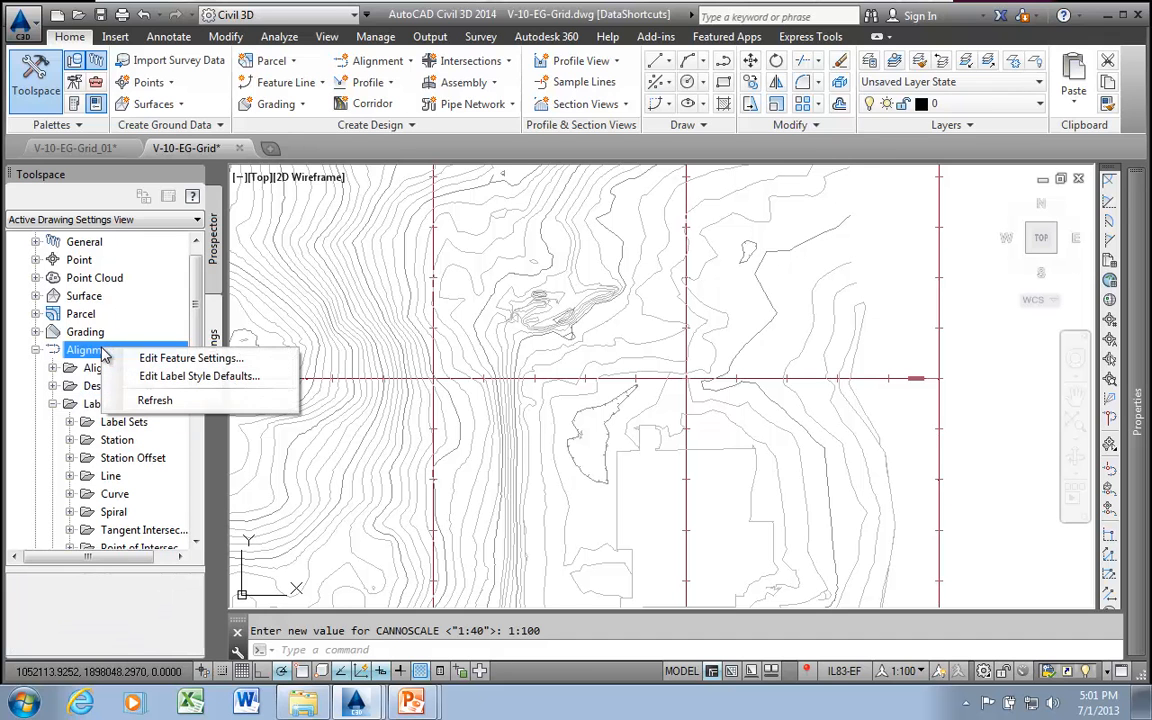
click(165, 377)
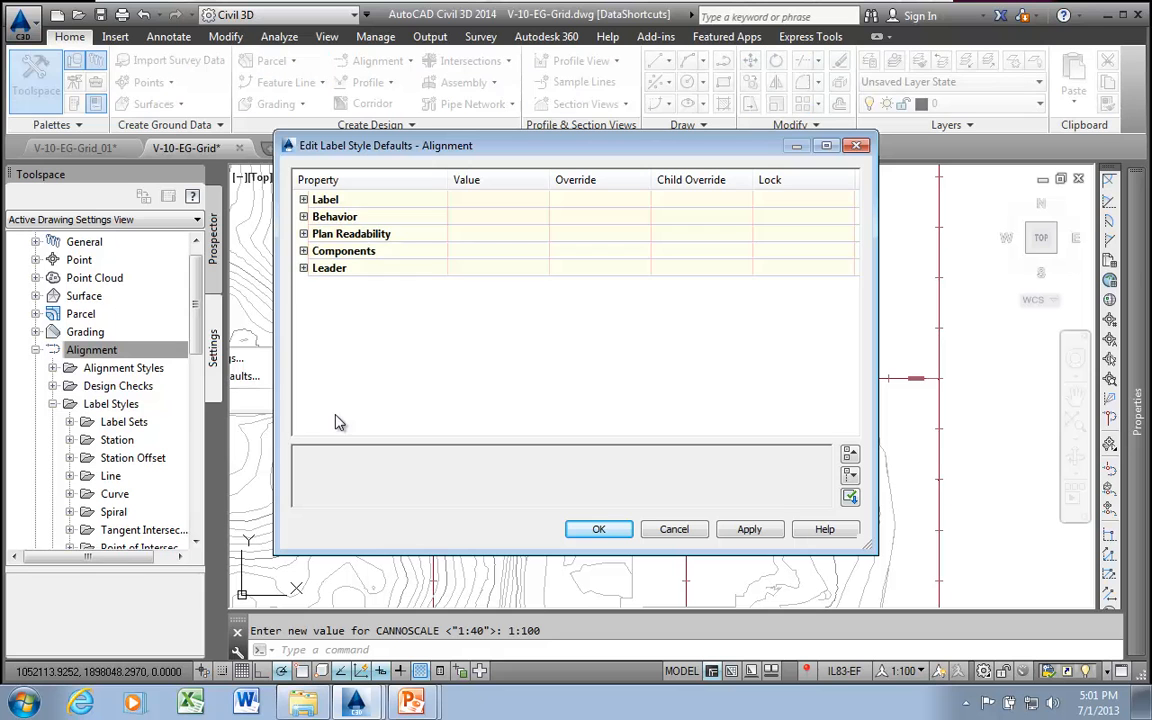
- Set the default text height of alignment label components to 0.0800", override the child styles, and apply the change
click(304, 200)
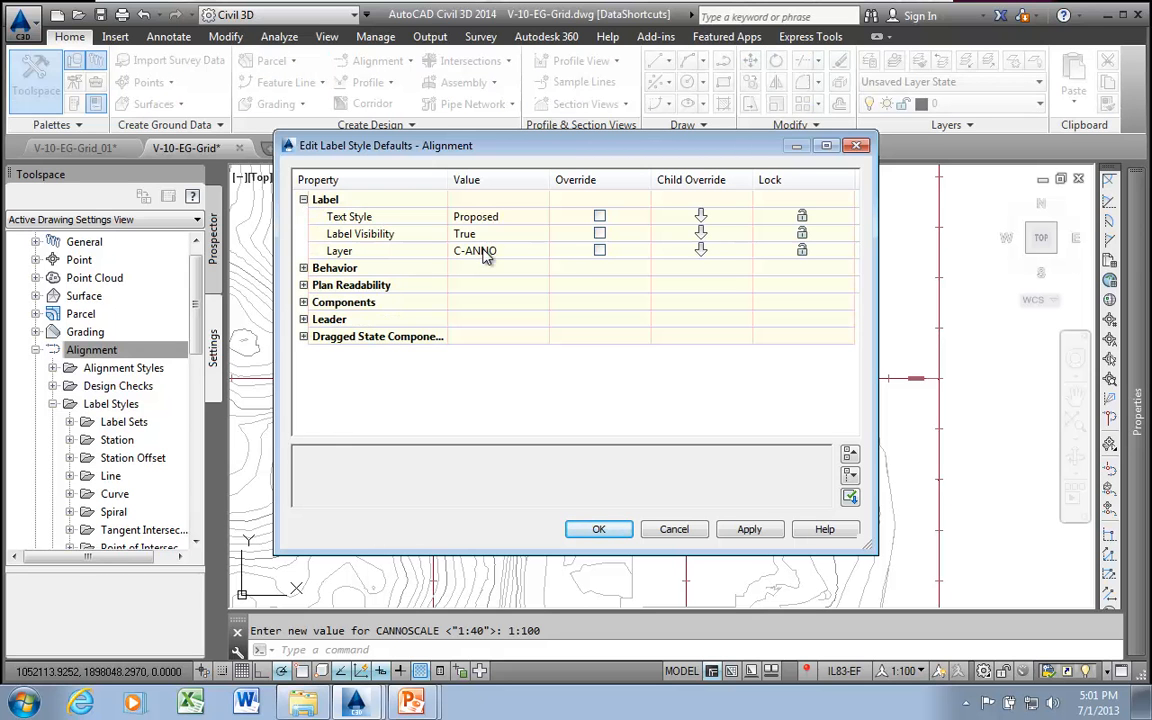
click(304, 302)
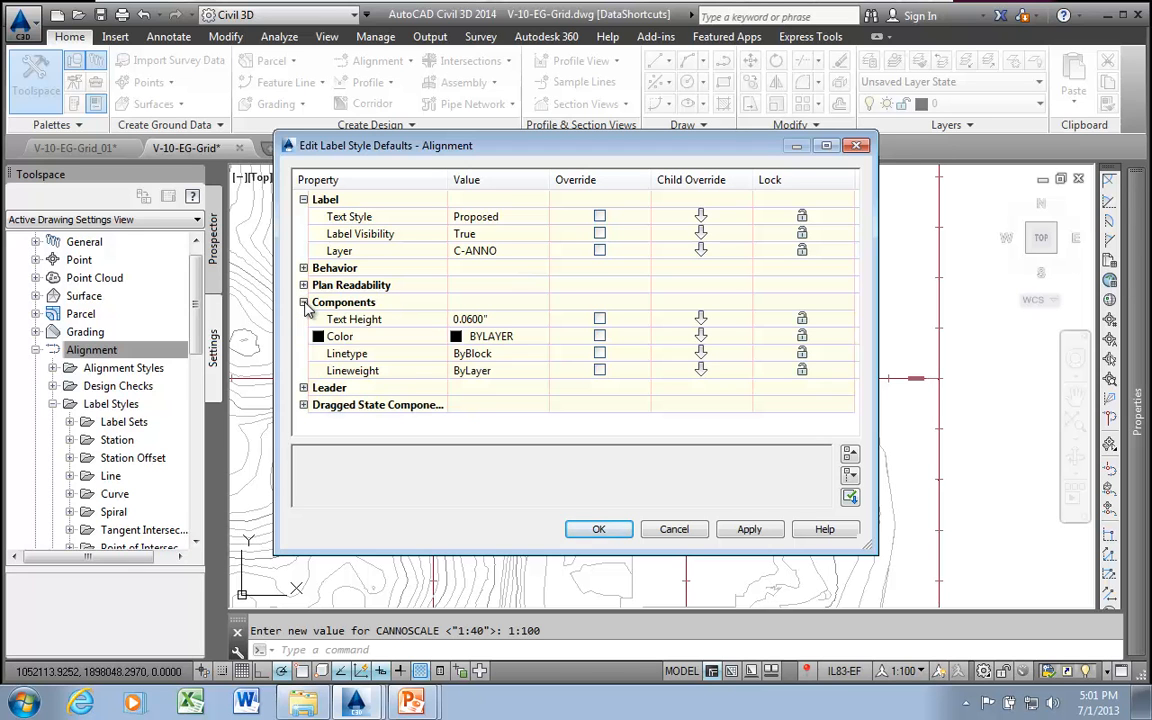
click(492, 319)
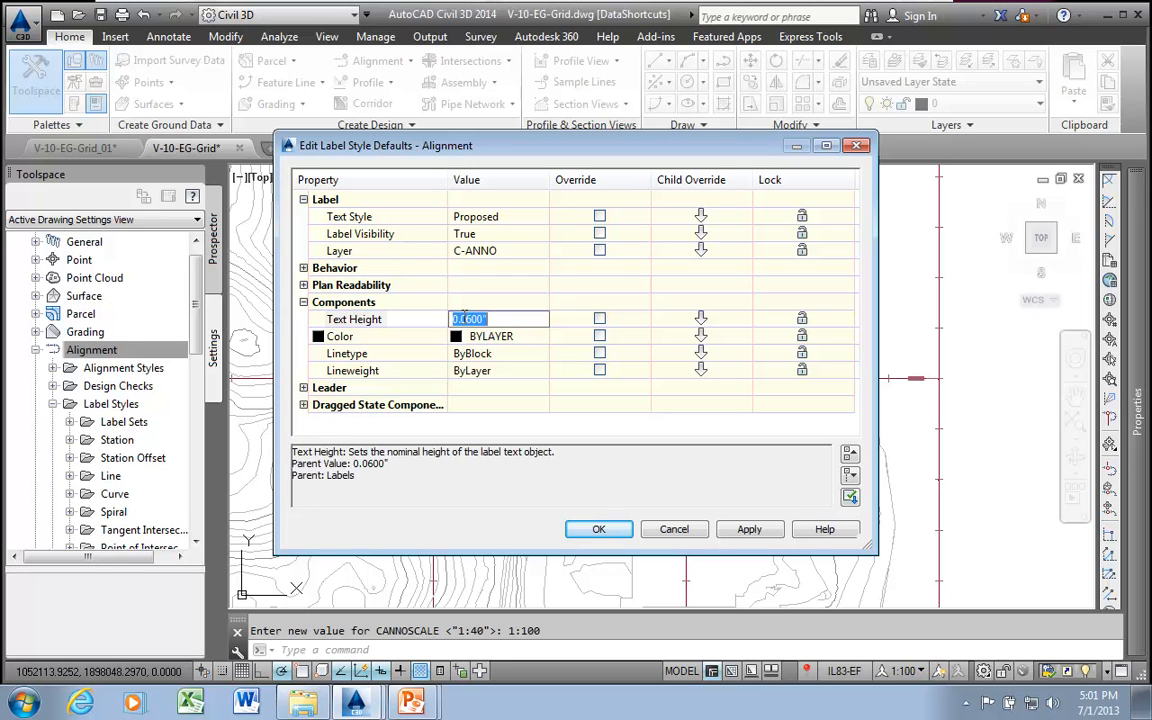
drag(463, 318, 510, 318)
click(492, 309)
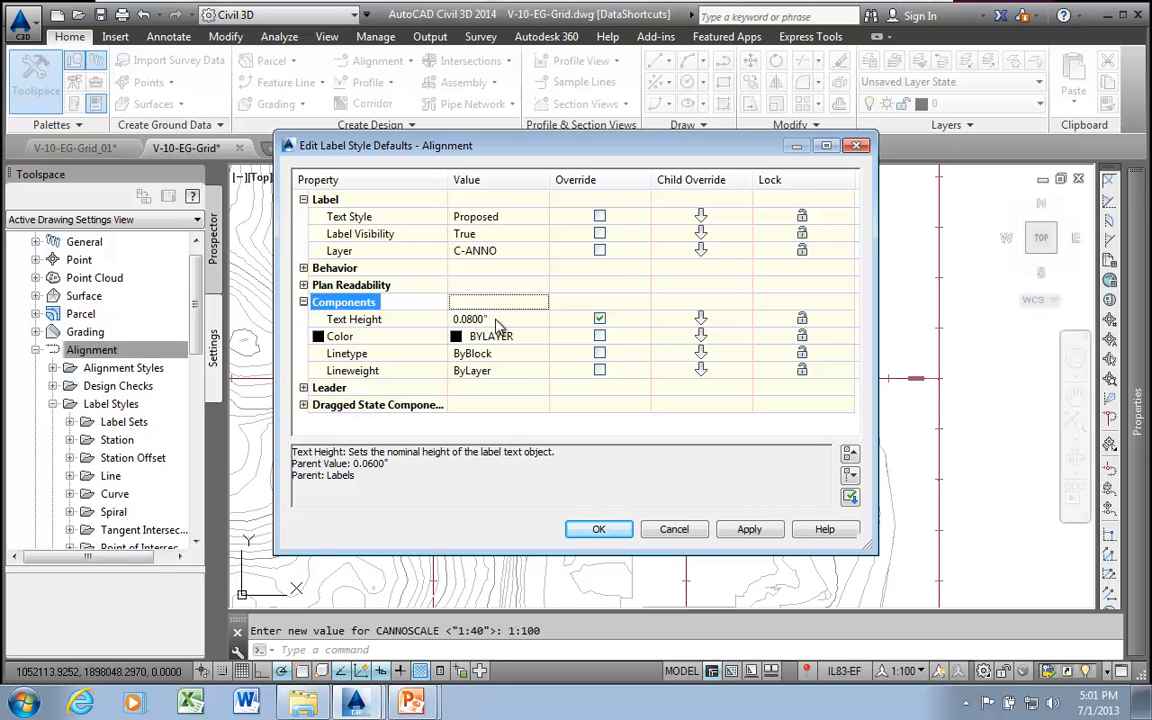
click(703, 322)
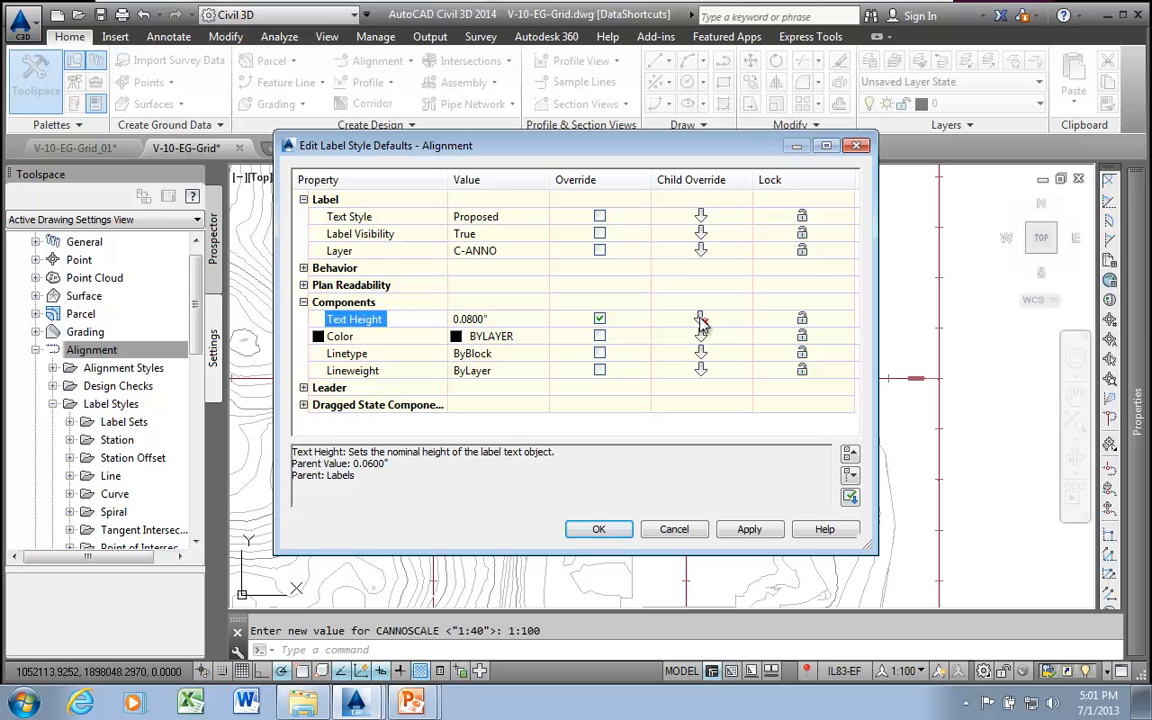
click(752, 530)
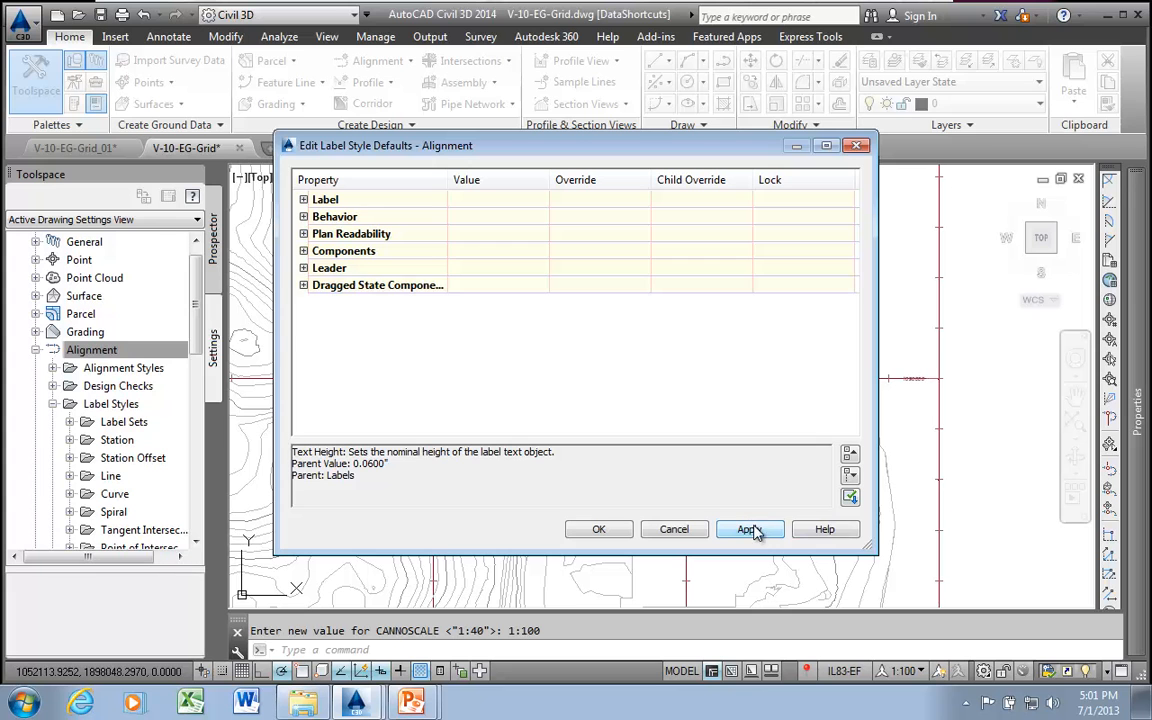
- Set the dragged state text height to 0.0800", override the child styles, and save the alignment label defaults
click(304, 286)
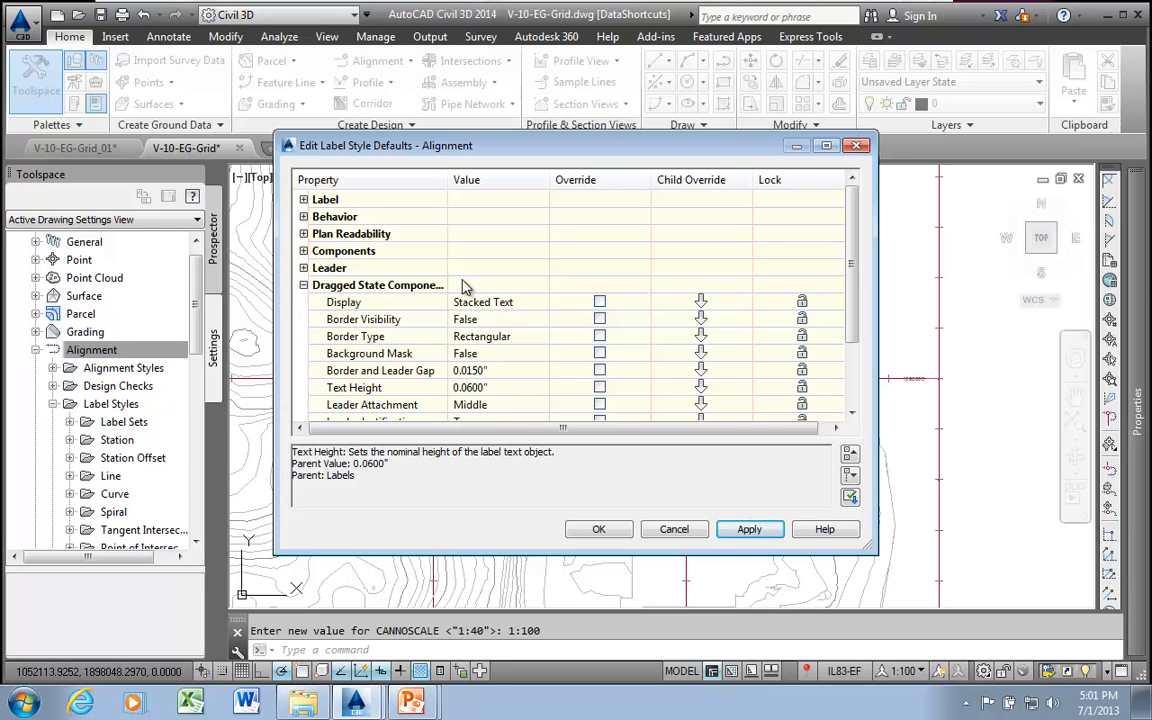
click(484, 390)
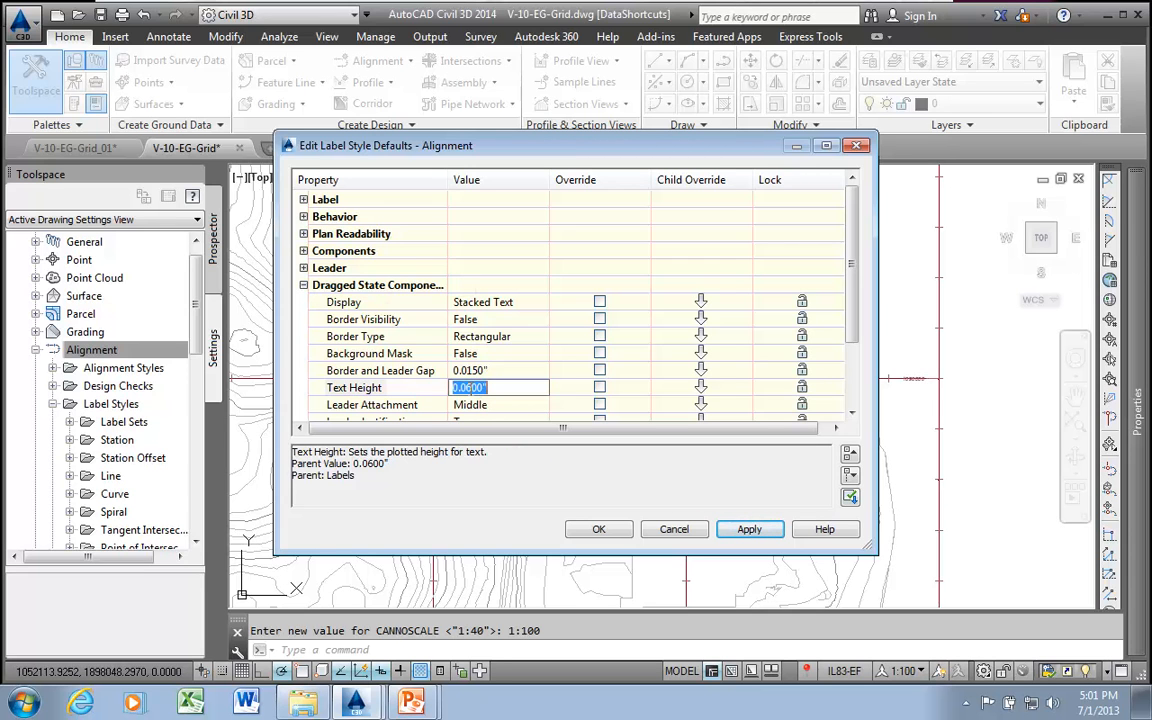
text(8)
click(425, 390)
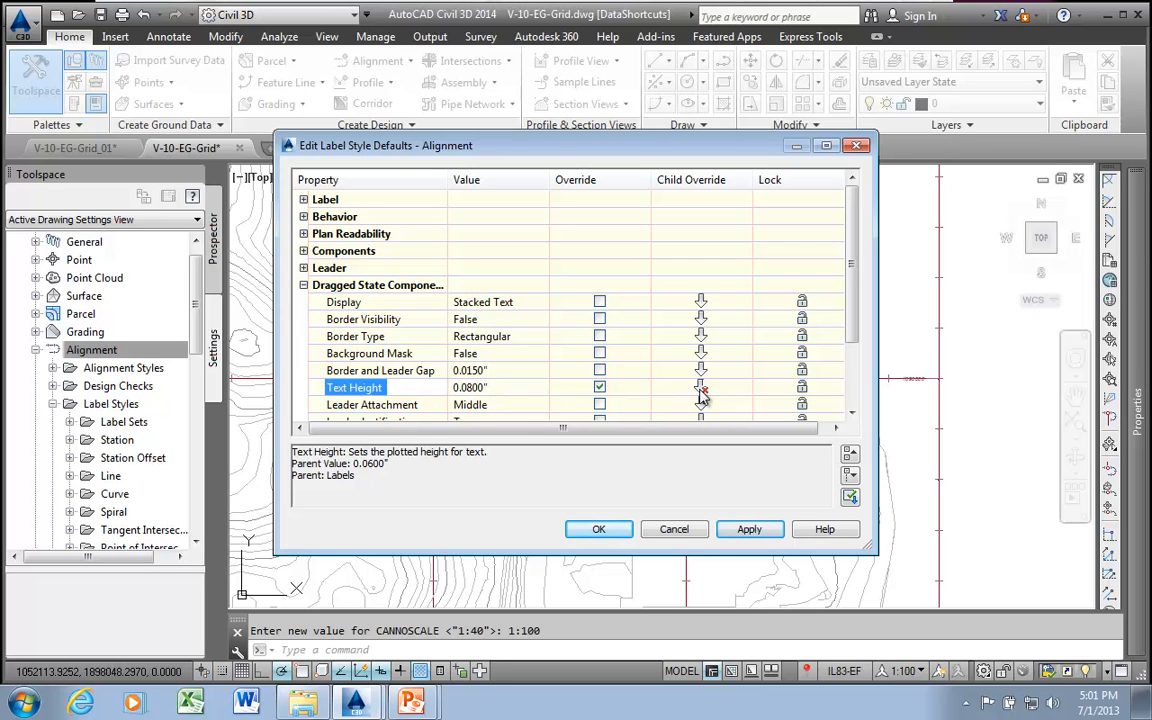
click(749, 529)
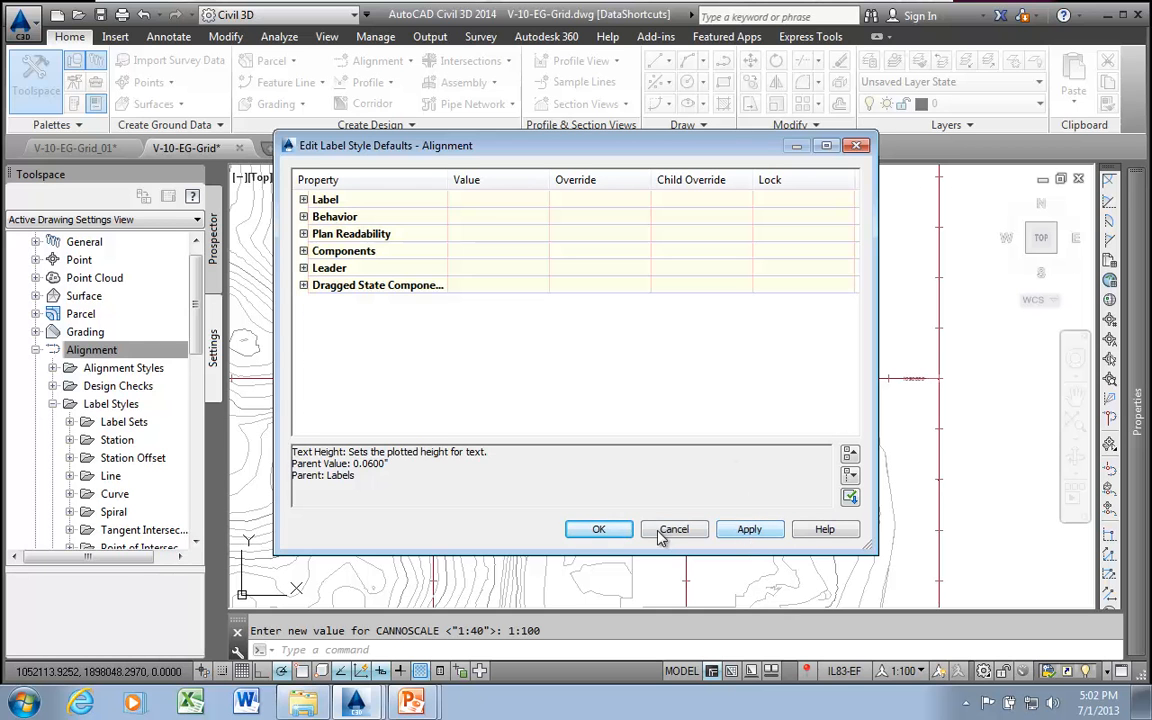
click(599, 530)
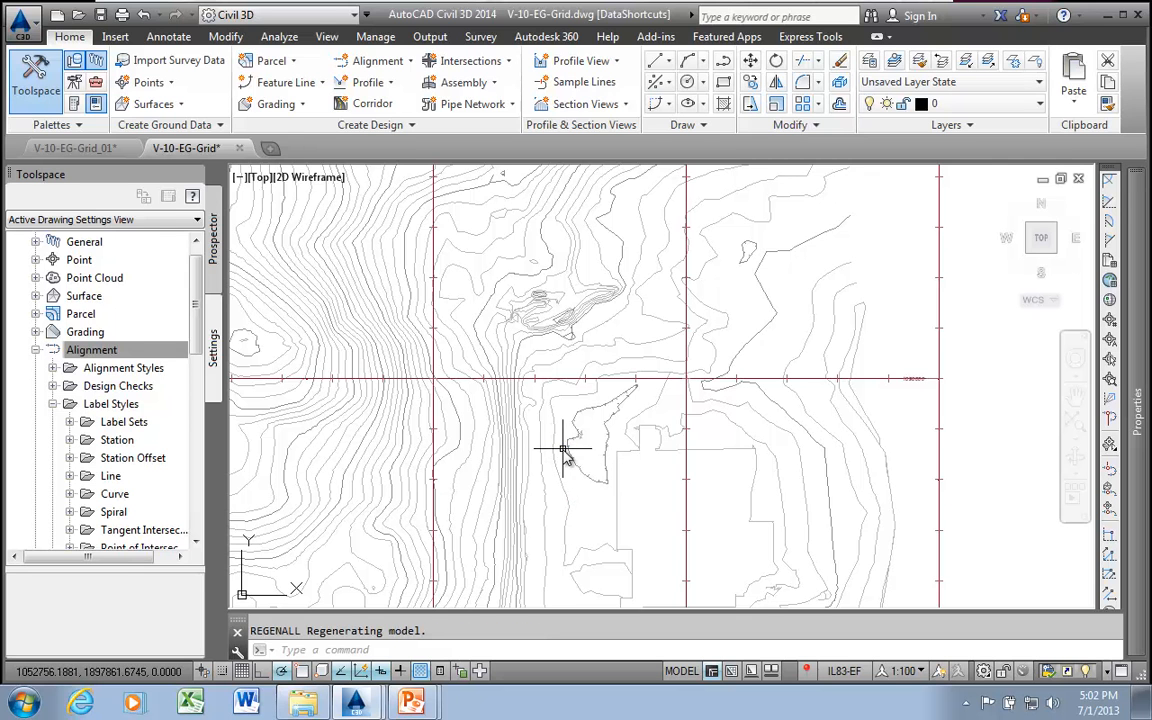
- Inspect the resized coordinate label at the grid's east edge, and open a plot preview of the whole grid
scroll(918, 380, up, 4)
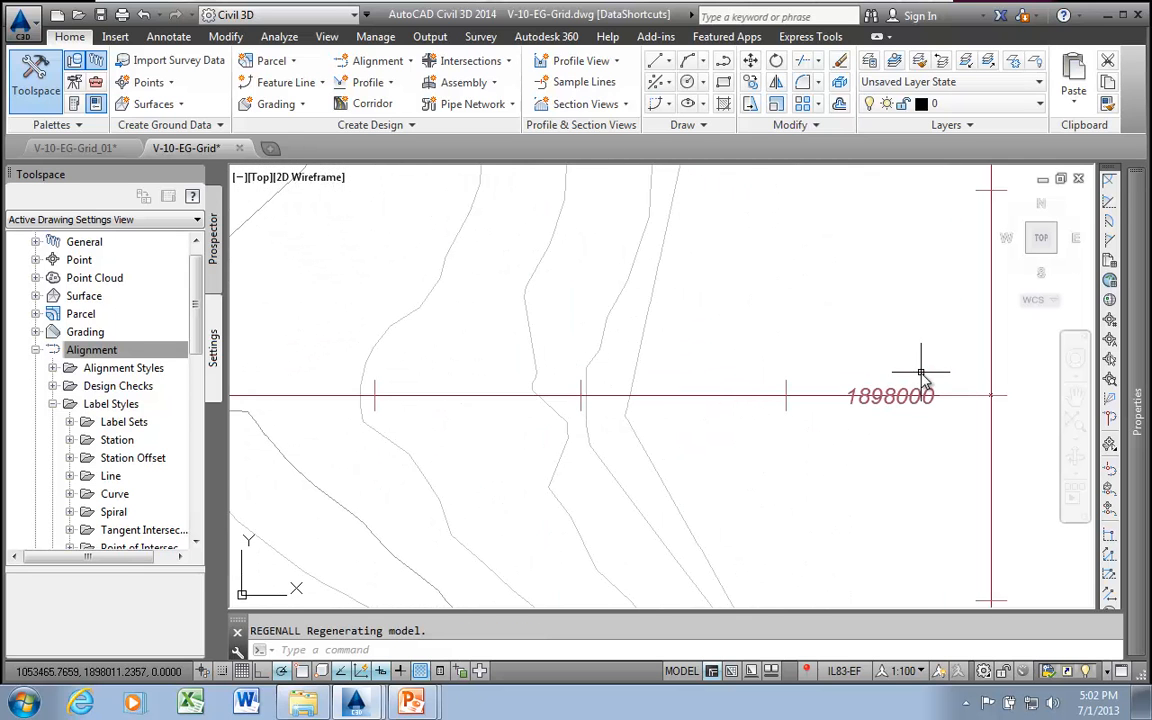
scroll(884, 390, down, 8)
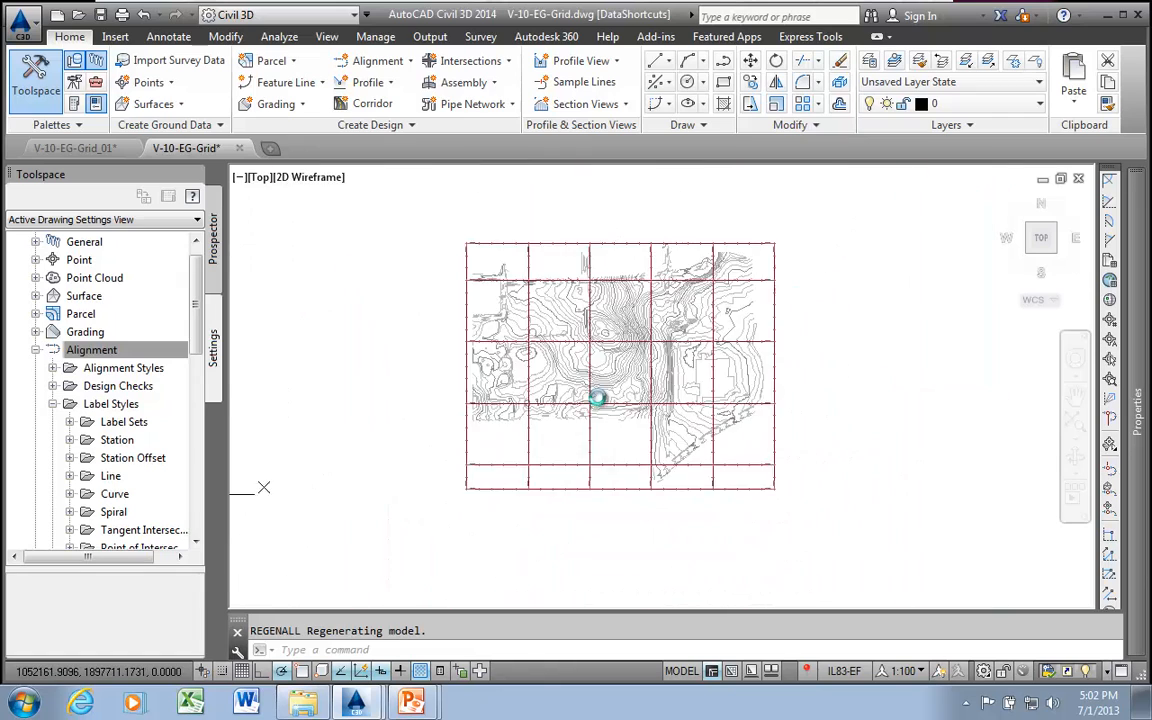
scroll(548, 486, up, 2)
scroll(545, 484, down, 1)
mouse_move(545, 484)
middle_down()
mouse_move(517, 586)
mouse_move(524, 512)
middle_up()
scroll(522, 571, down, 1)
scroll(524, 561, up, 1)
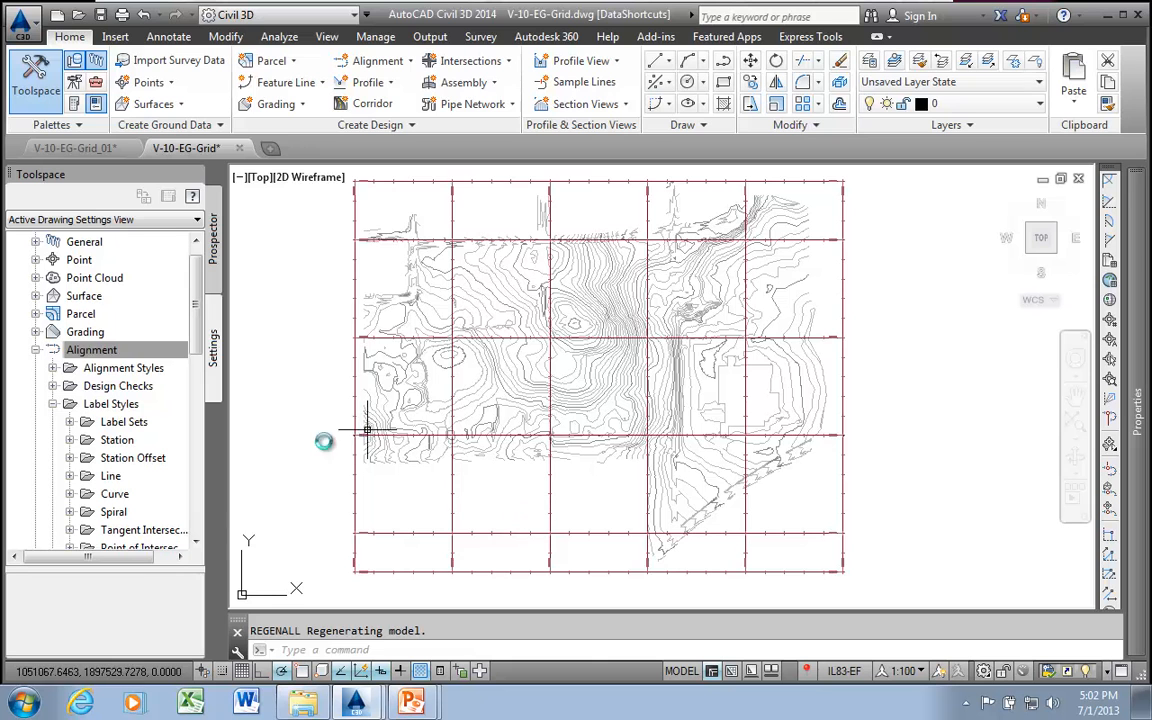
key(ctrl+p)
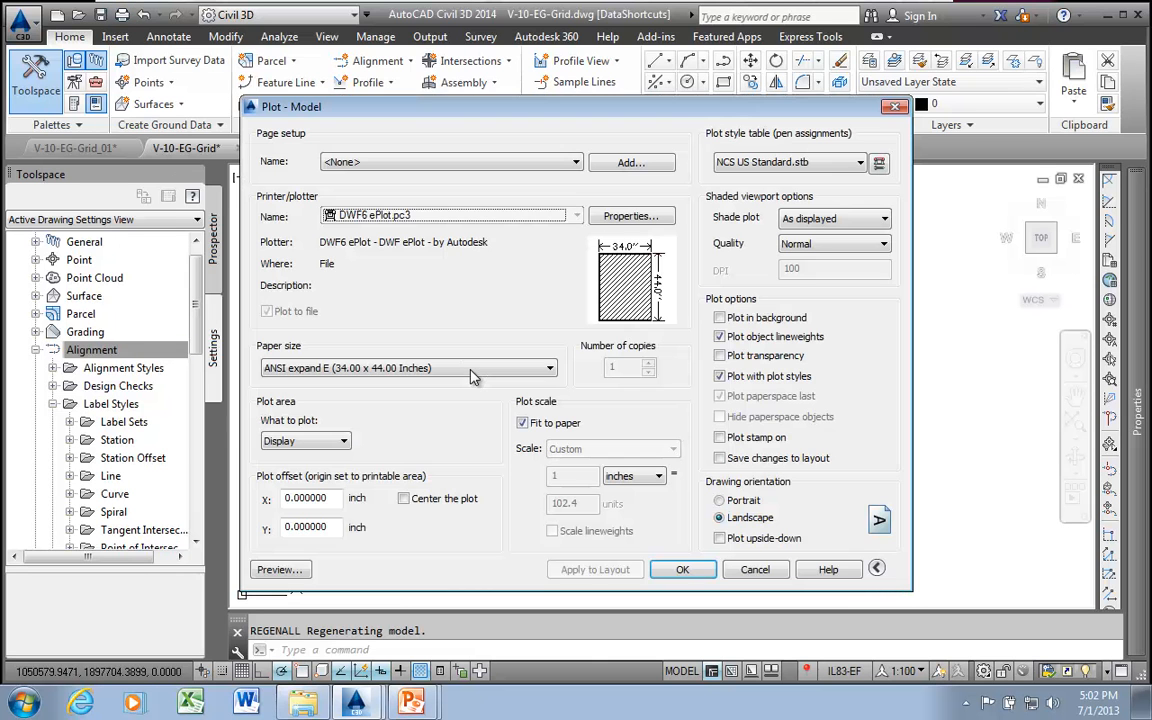
click(280, 570)
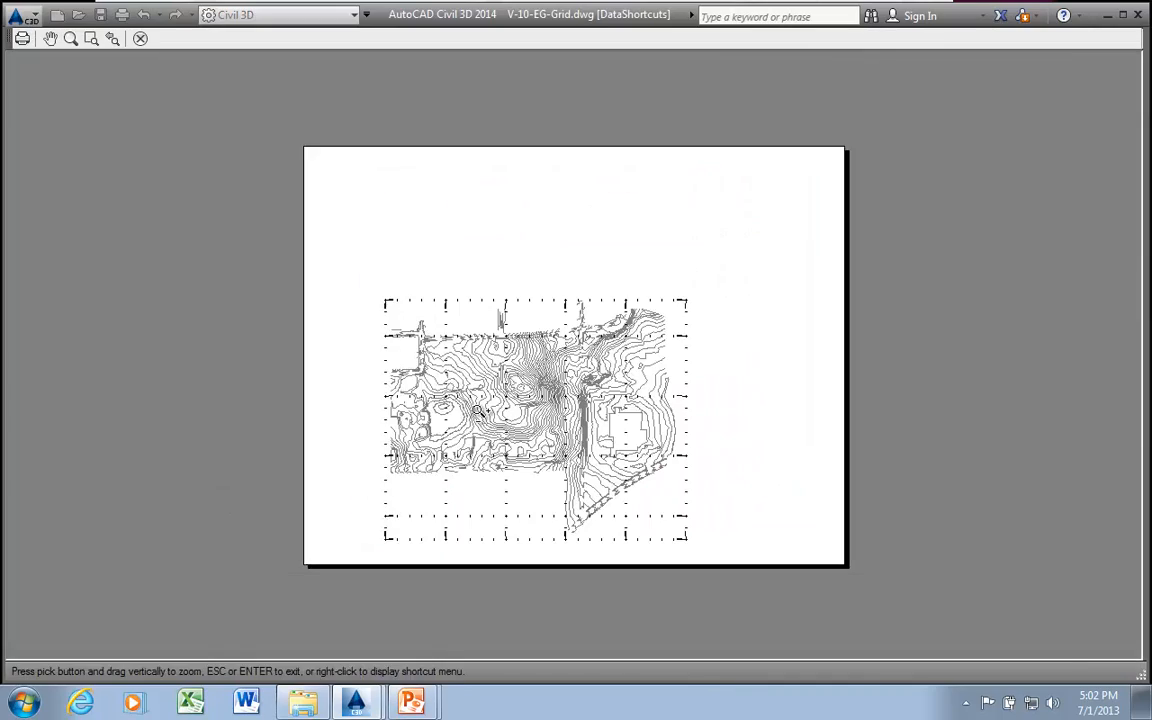
- Examine the northing and easting labels at the grid edges in the plot preview, both close up and across the whole grid
scroll(507, 394, up, 3)
middle_drag(1008, 388, 306, 384)
scroll(497, 379, up, 4)
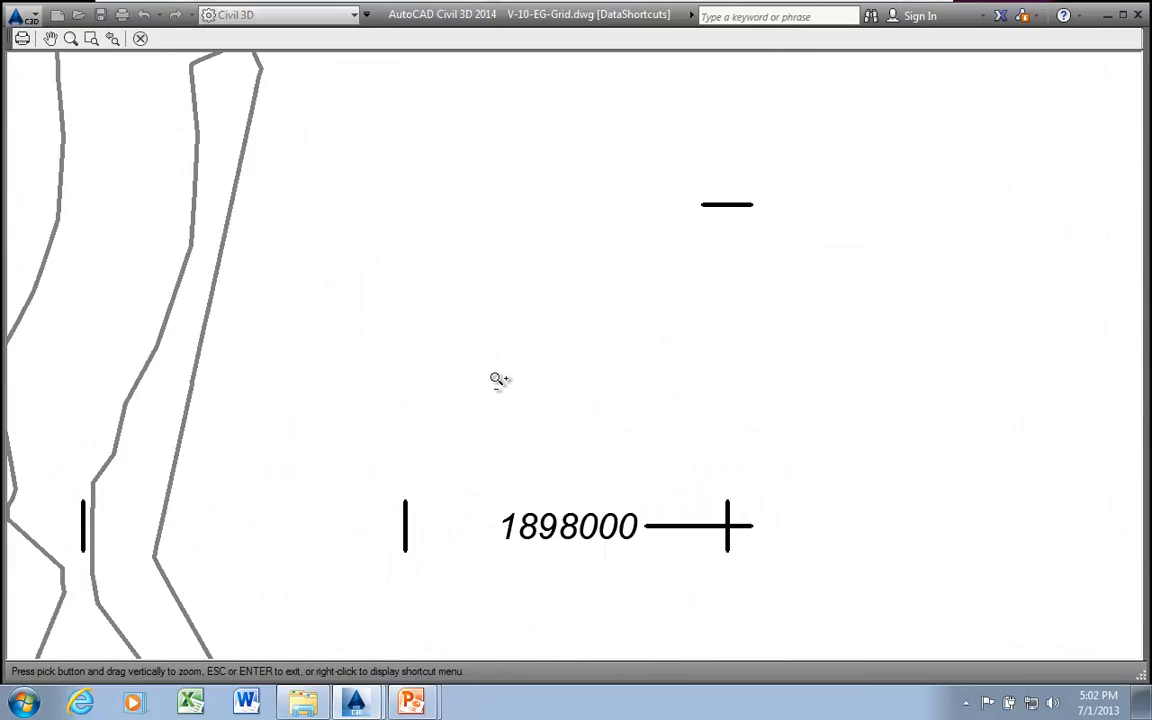
scroll(499, 379, down, 5)
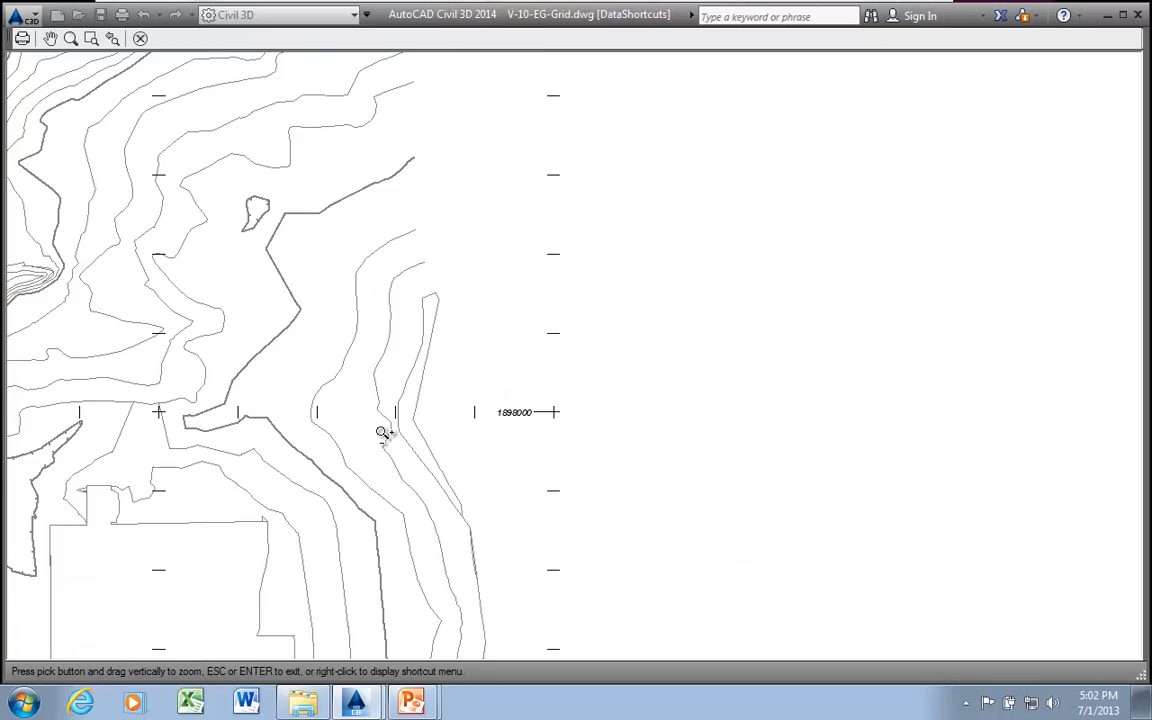
scroll(378, 410, down, 2)
middle_drag(275, 370, 489, 463)
scroll(665, 240, up, 5)
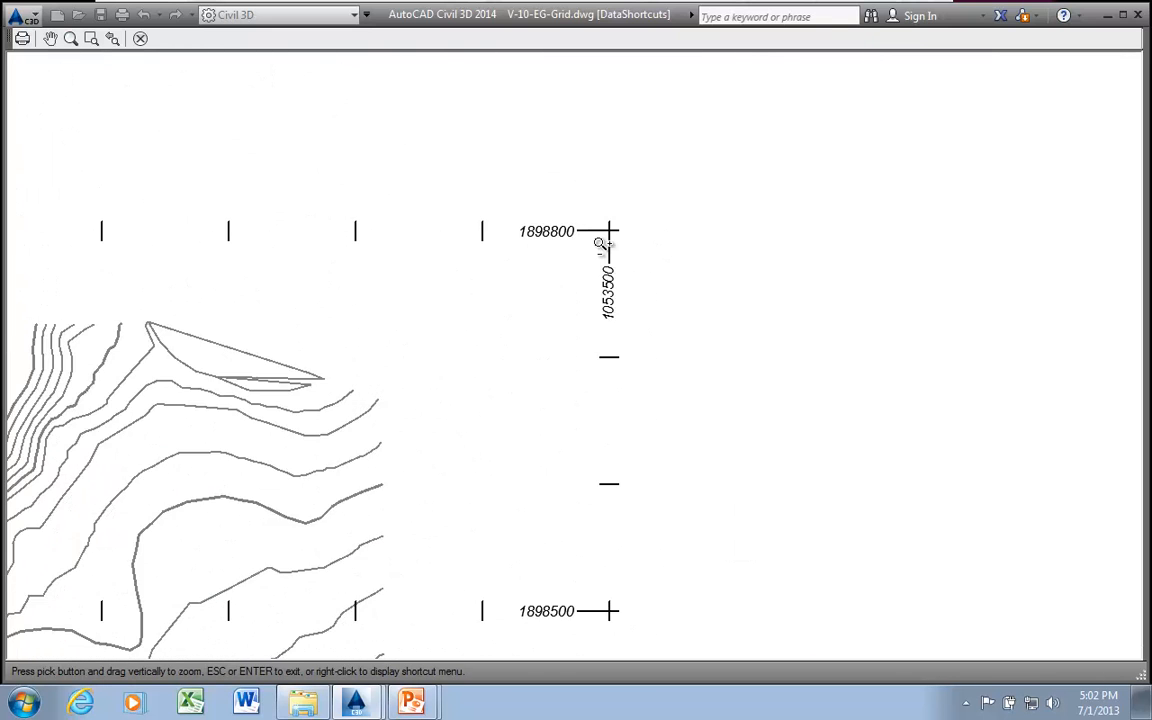
scroll(638, 245, down, 5)
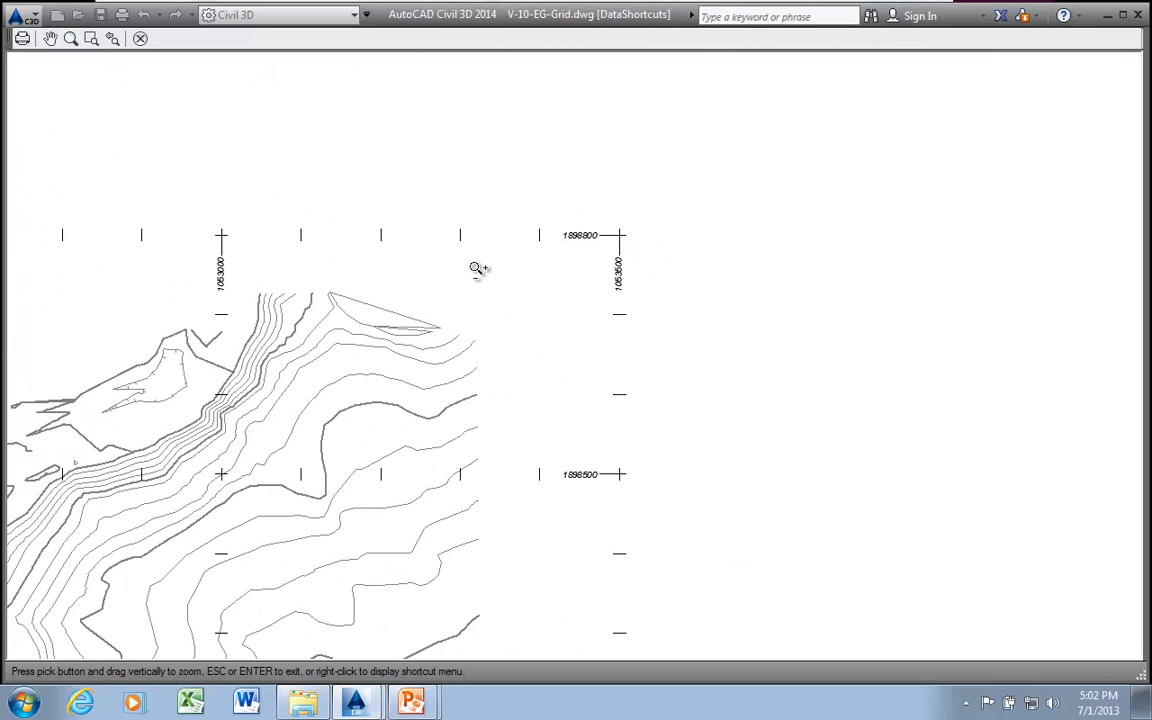
scroll(270, 408, down, 5)
scroll(300, 380, up, 2)
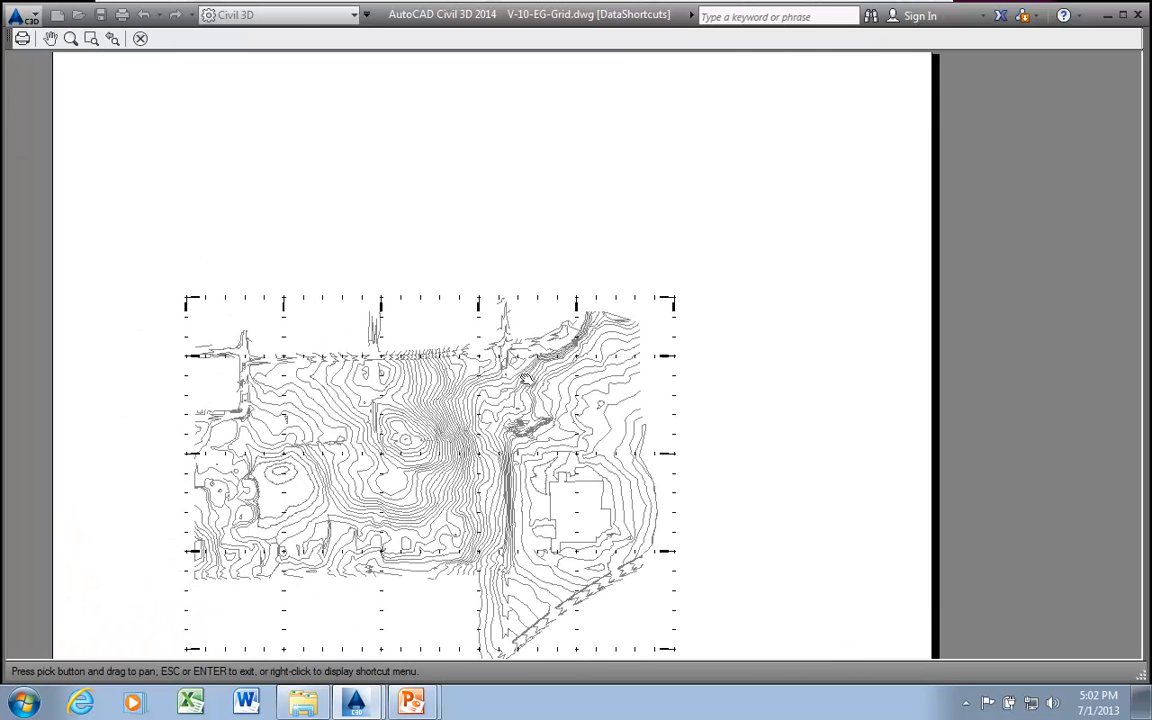
scroll(323, 308, up, 5)
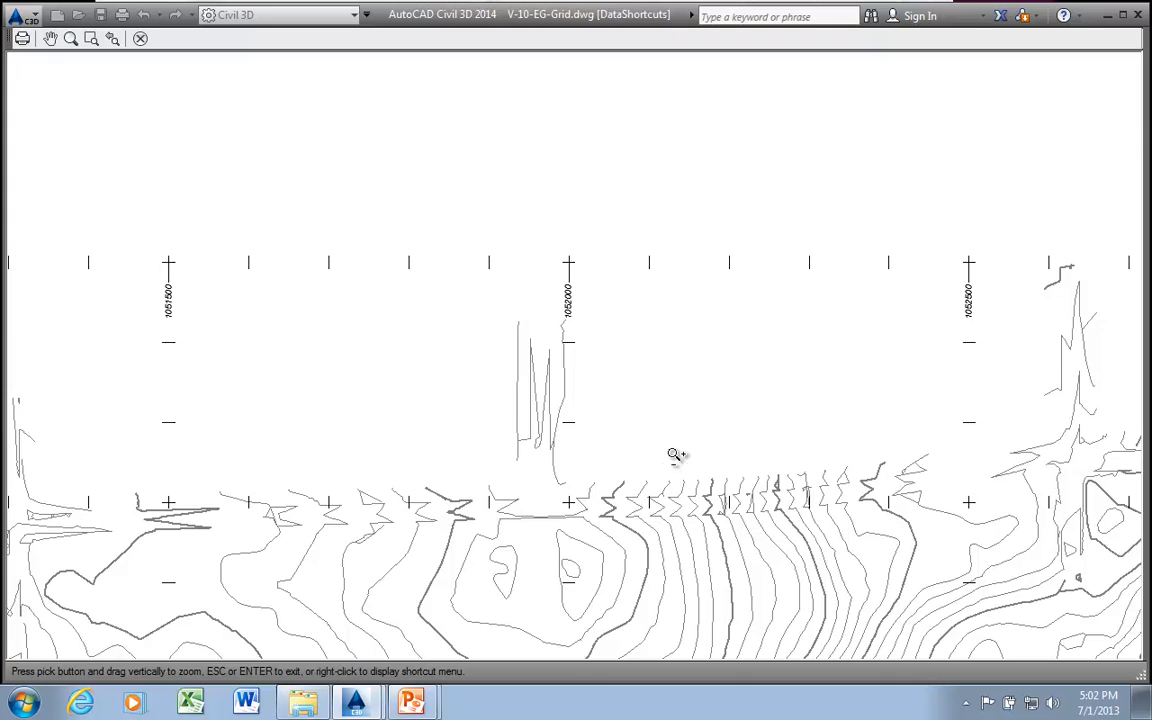
scroll(676, 455, down, 5)
scroll(470, 470, up, 2)
scroll(455, 497, up, 2)
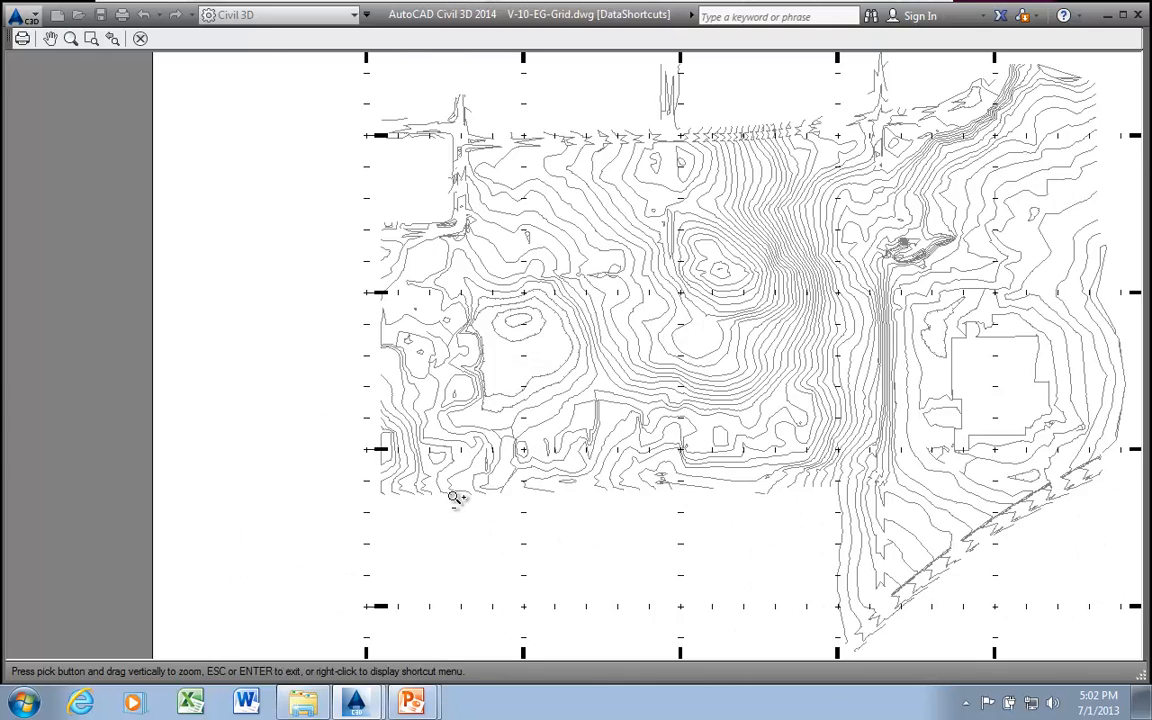
- Check the grid's south and north edges in the plot preview, and leave the preview and the plot setup without plotting
middle_drag(455, 497, 406, 334)
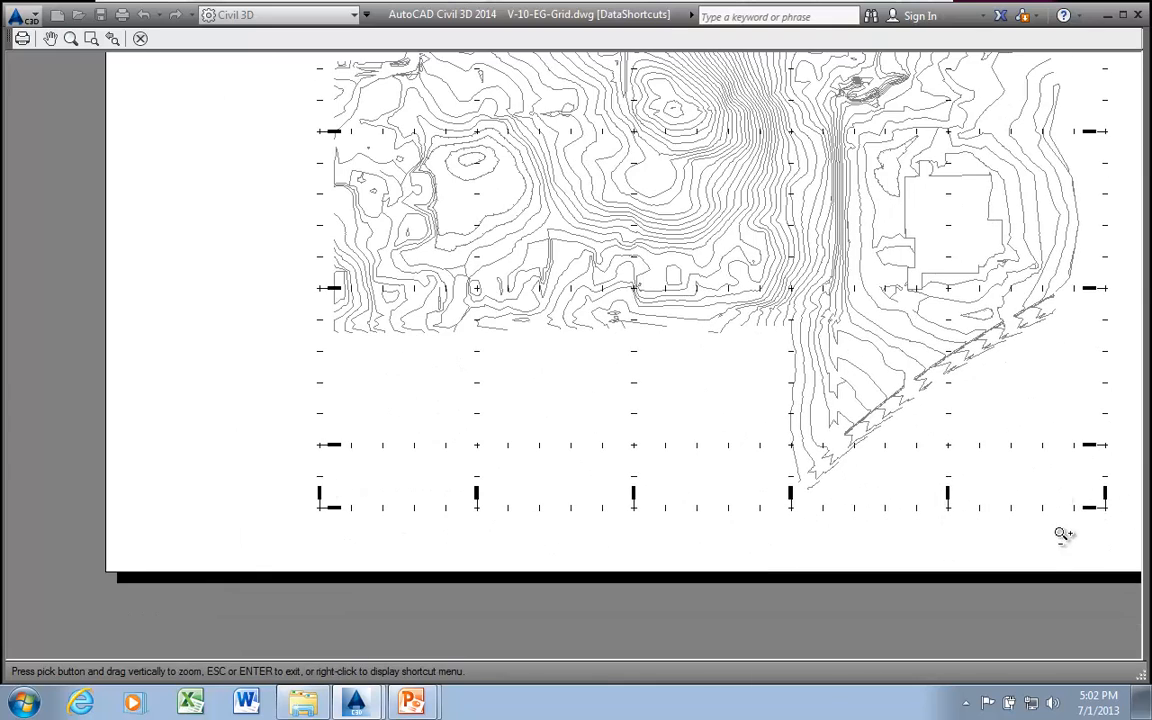
middle_drag(538, 385, 489, 576)
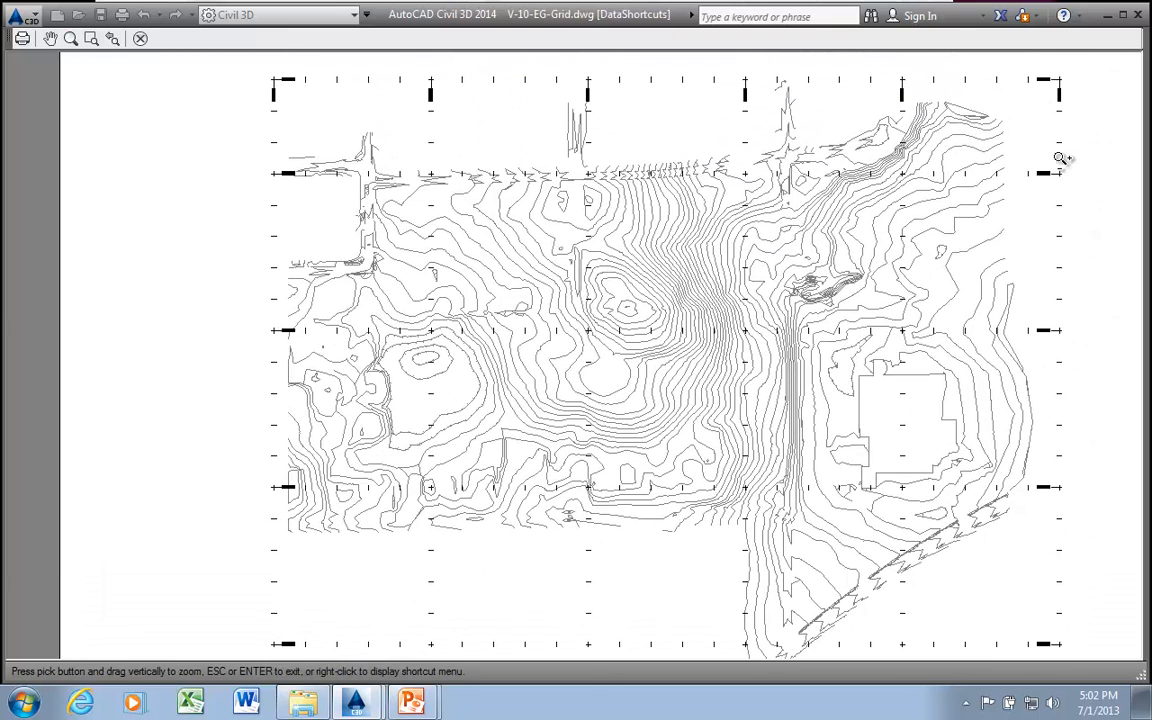
scroll(311, 66, down, 2)
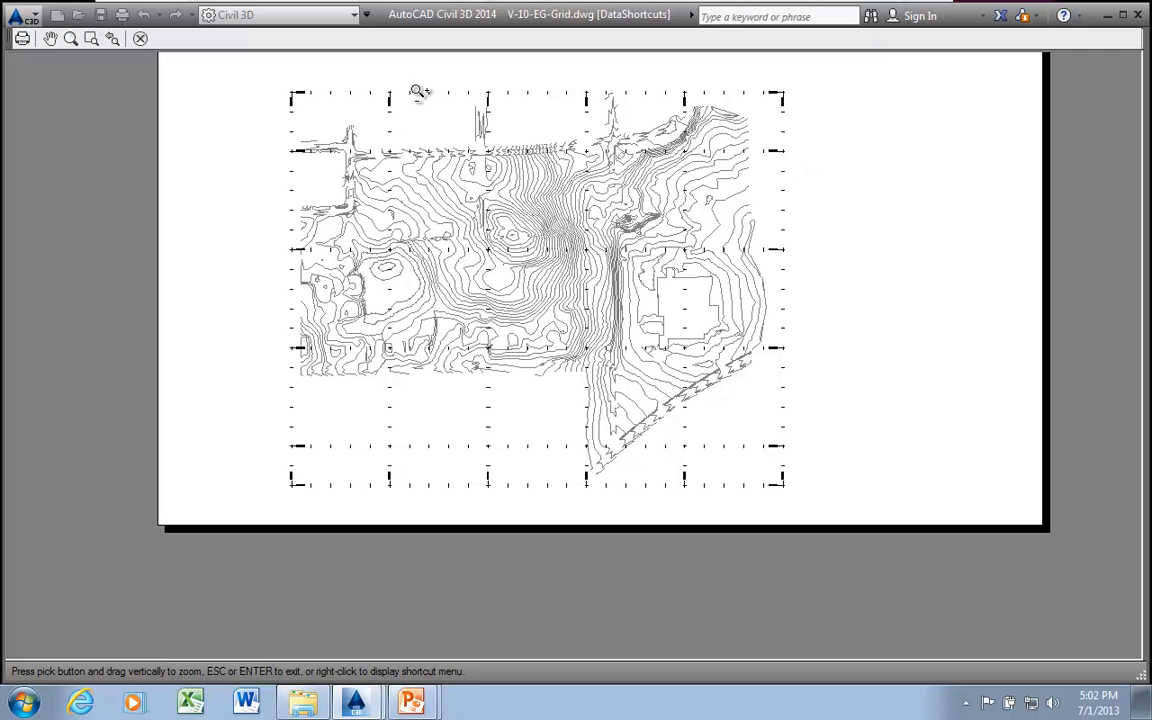
click(141, 39)
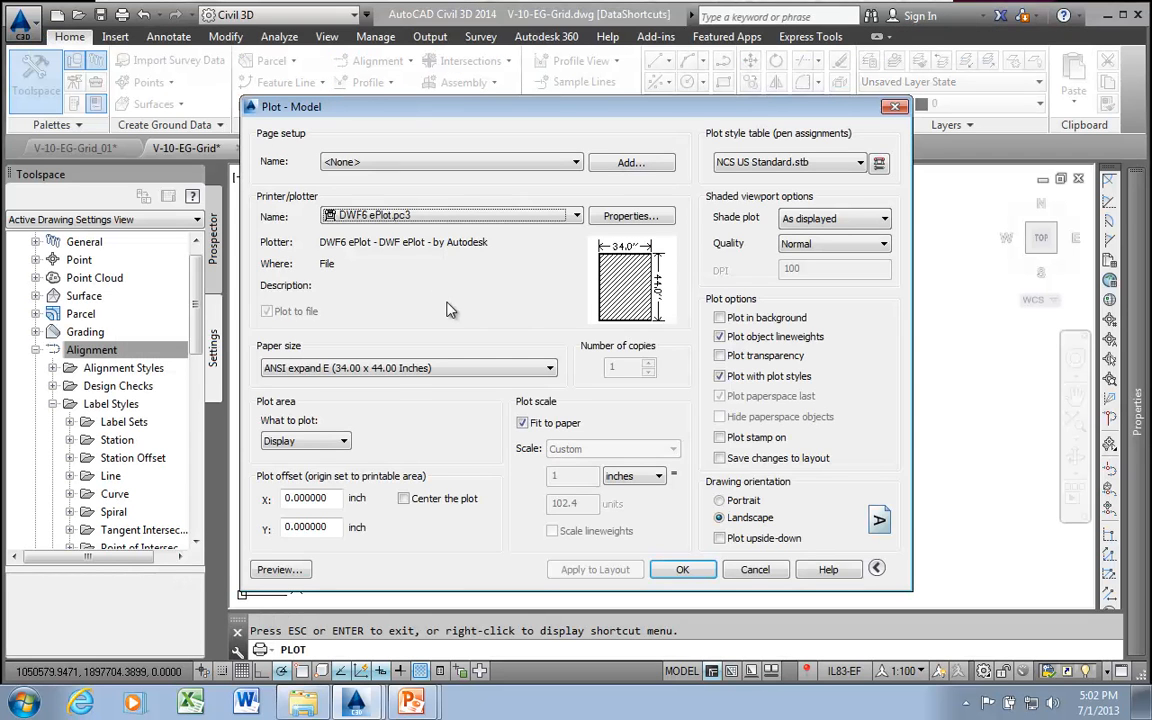
click(754, 570)
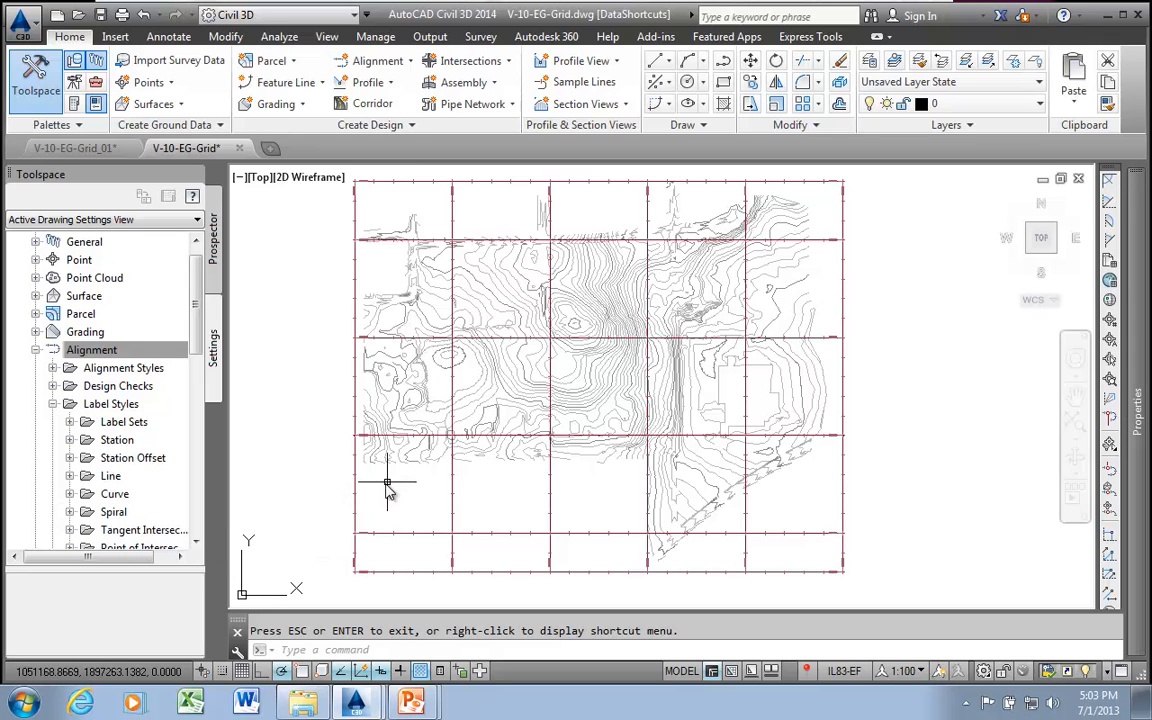
- Change the alignment type of the southernmost grid line, Grid North-Right-1200.000, to Centerline and apply it
mouse_move(388, 490)
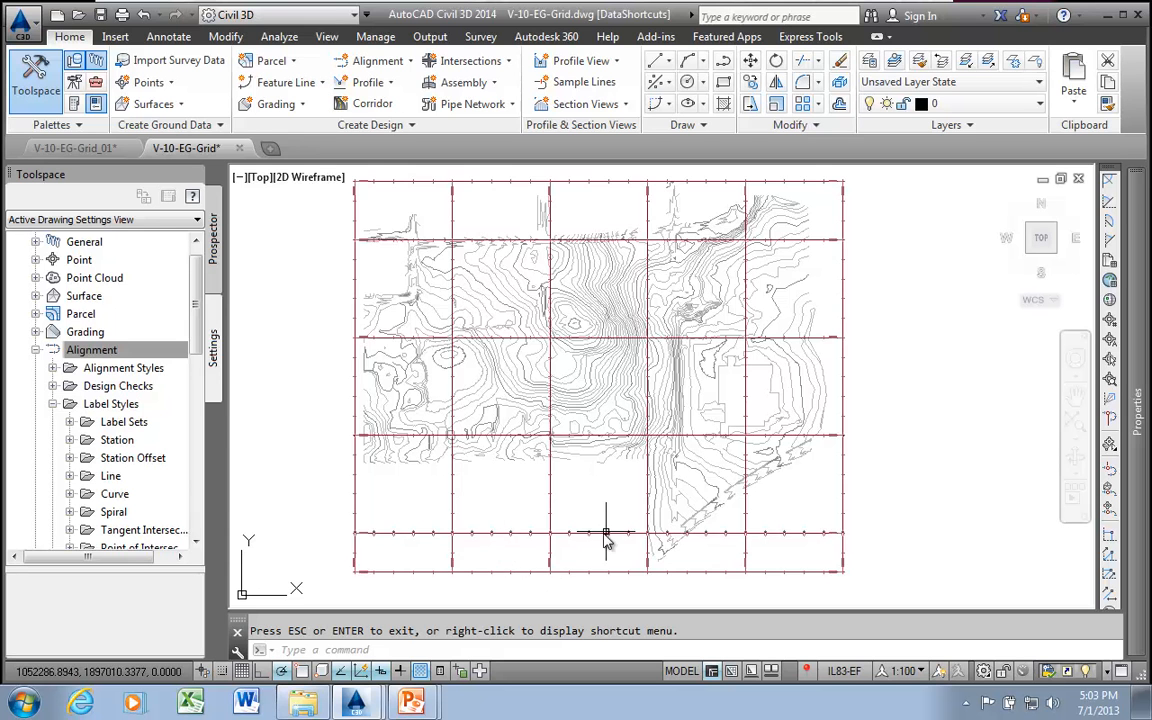
scroll(605, 533, up, 4)
scroll(493, 447, down, 4)
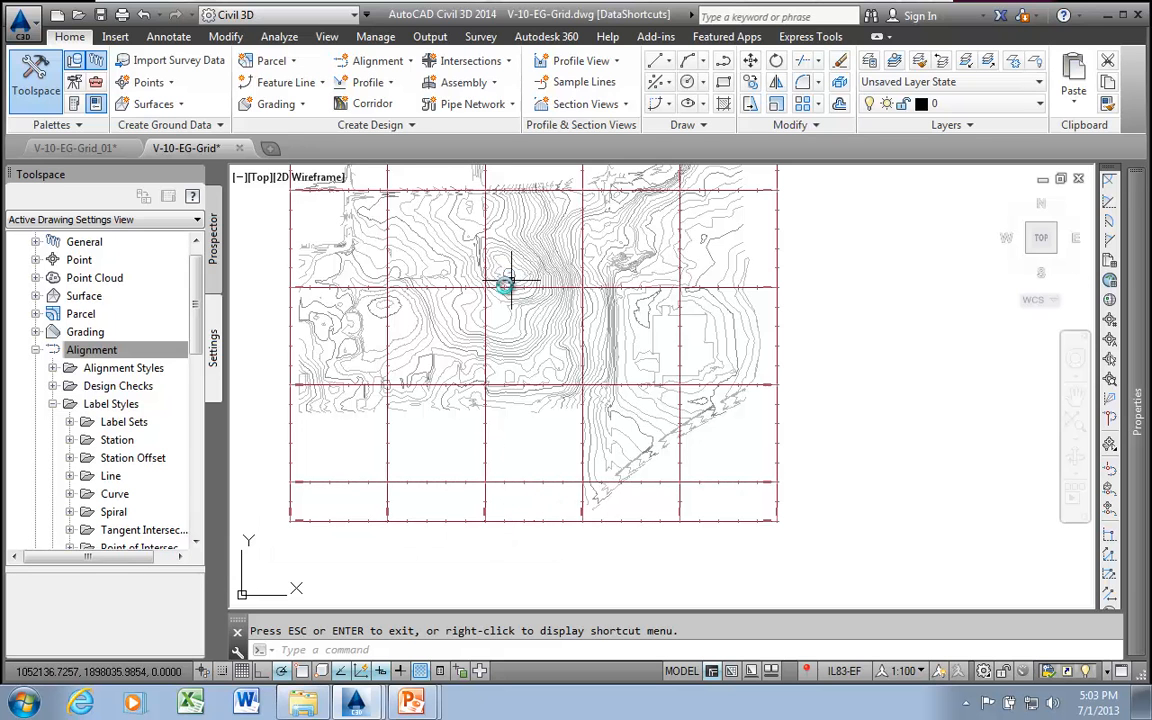
scroll(522, 480, up, 2)
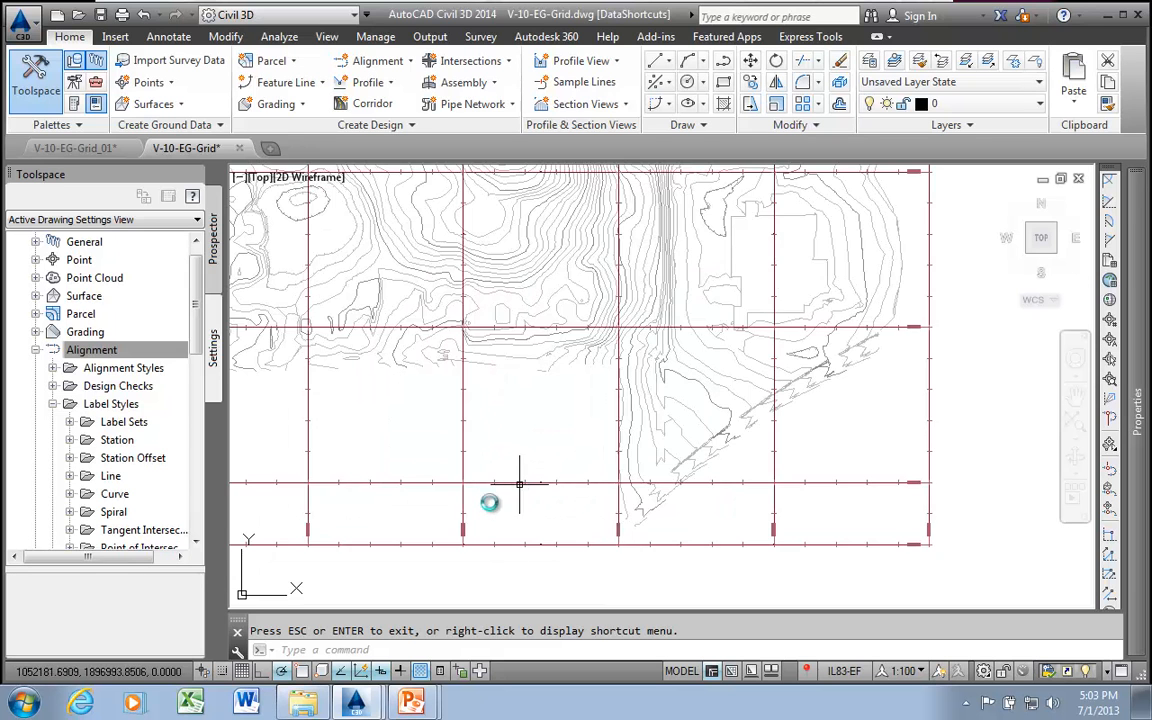
click(533, 545)
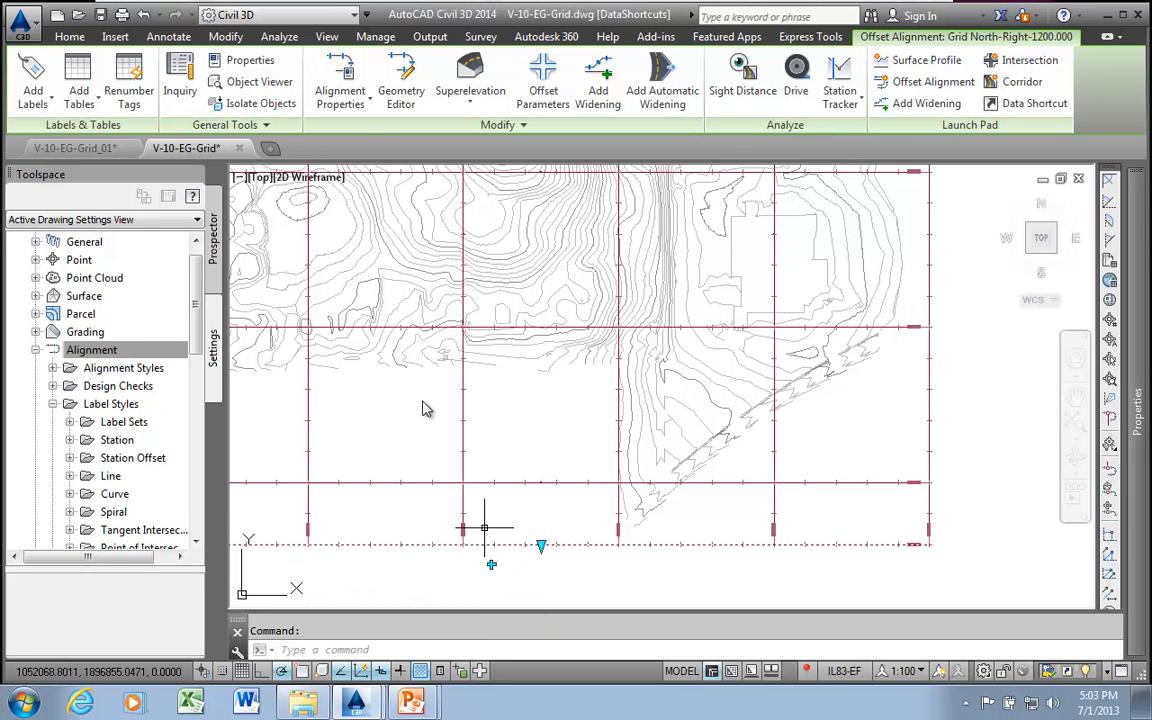
click(340, 85)
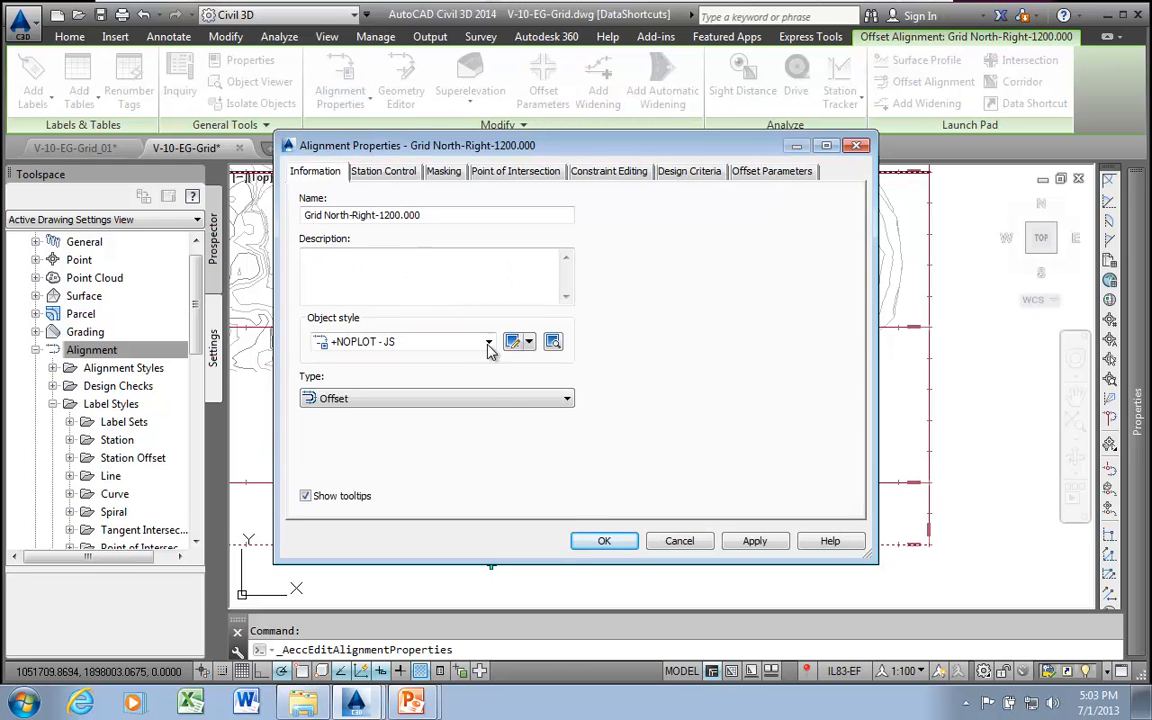
click(569, 399)
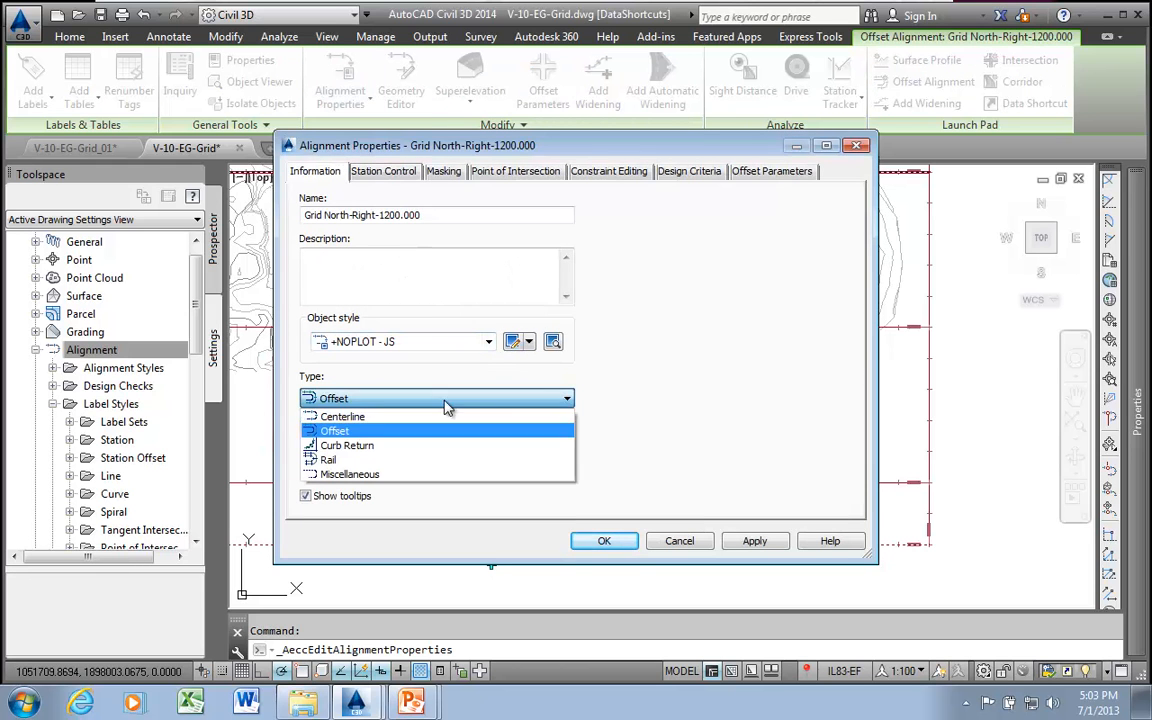
click(340, 411)
click(754, 541)
click(603, 541)
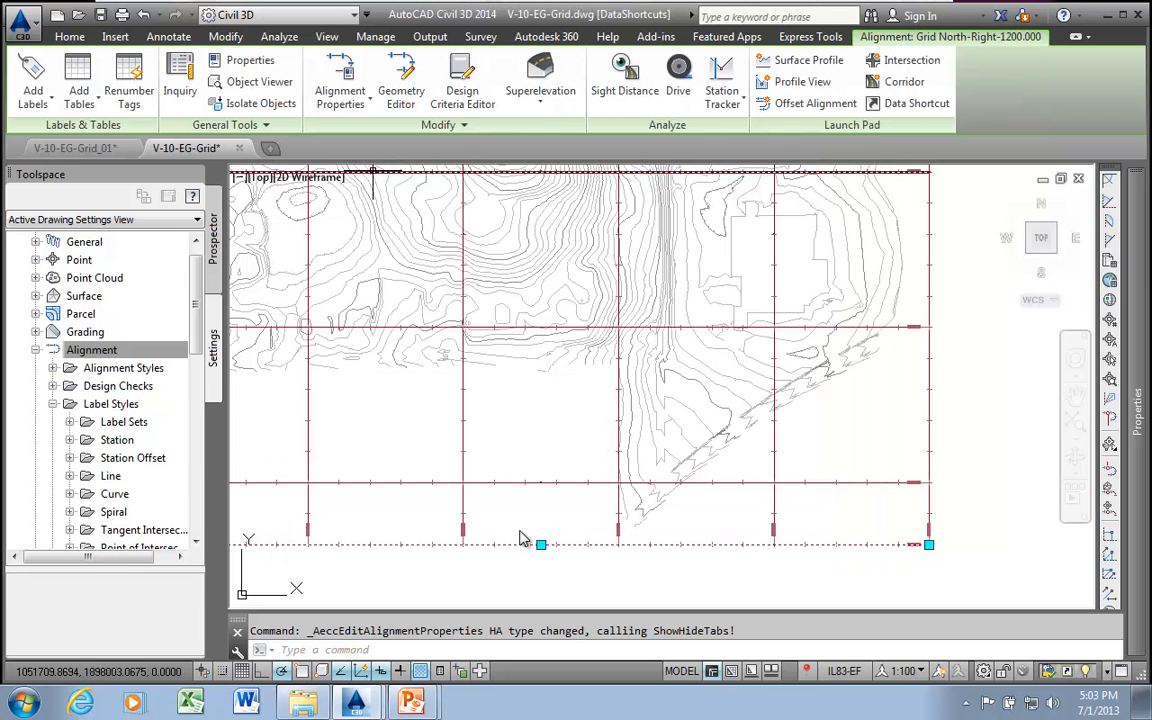
- Shorten the southernmost grid line by stretching its west end to the tick intersection just west of the 1052500 easting line
scroll(535, 505, down, 2)
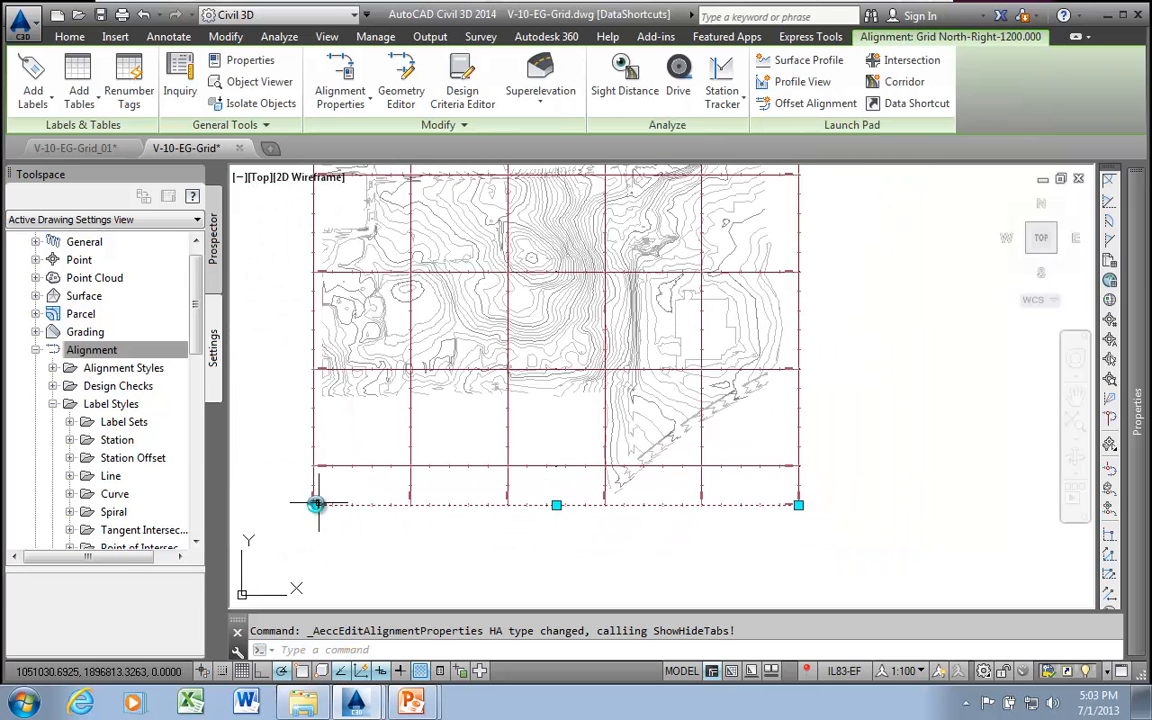
click(314, 505)
scroll(575, 502, up, 3)
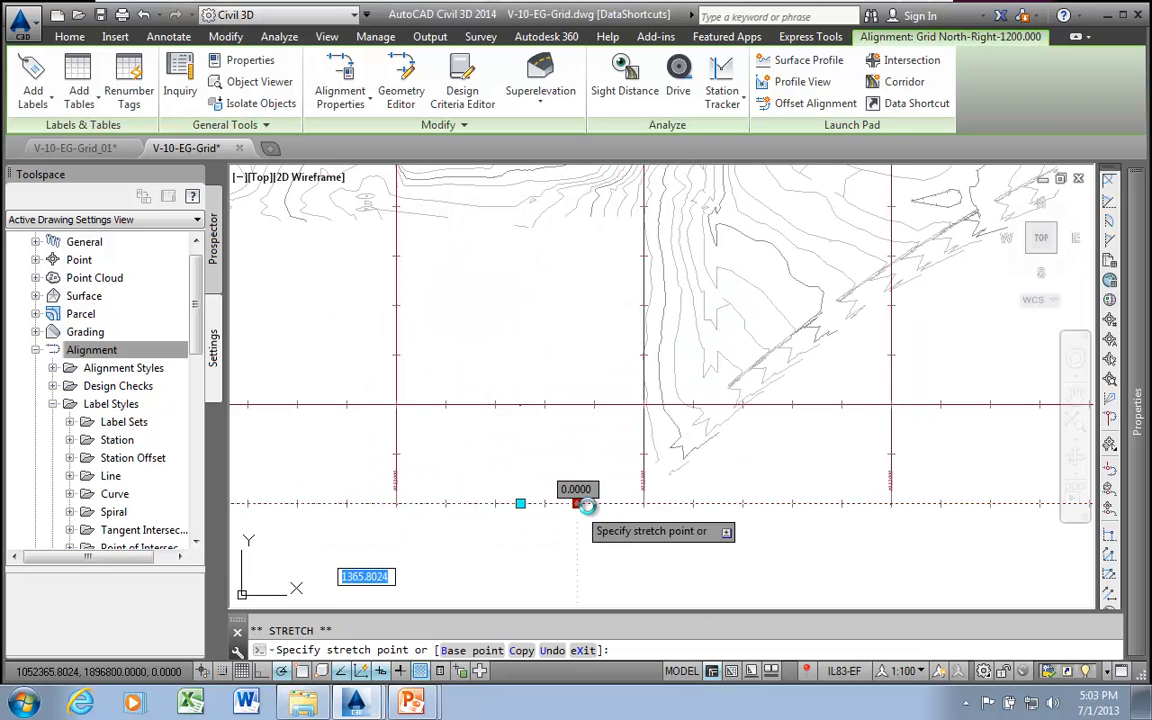
shift+right_click(628, 447)
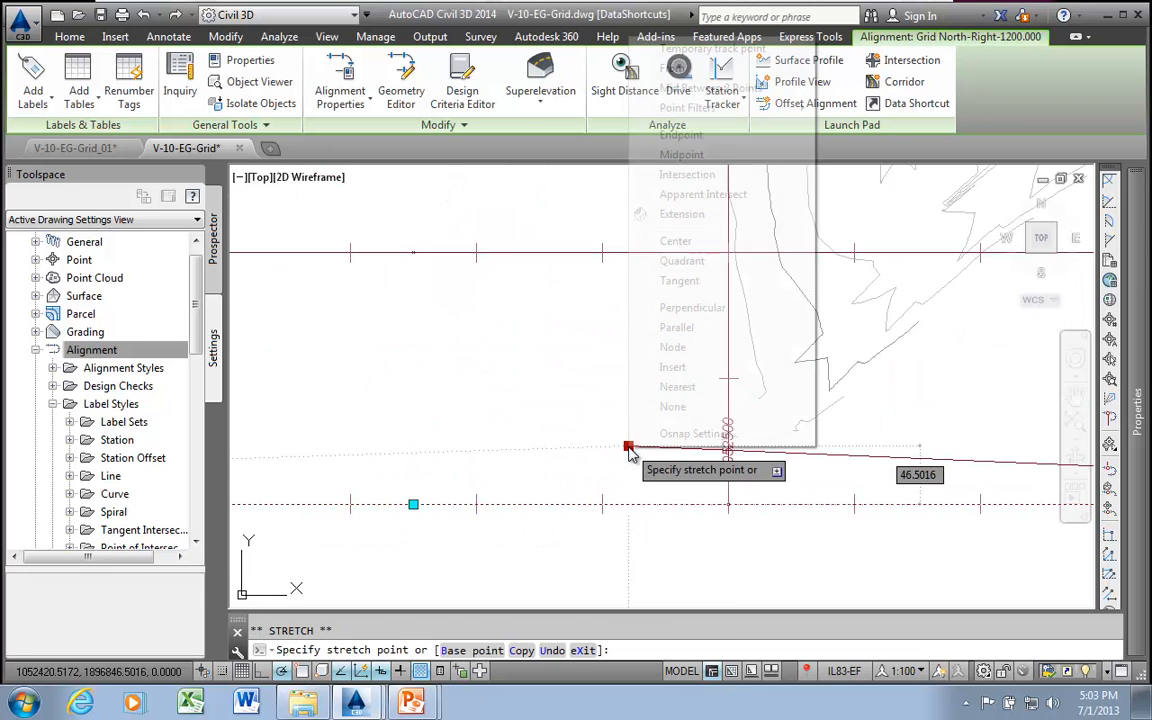
click(687, 174)
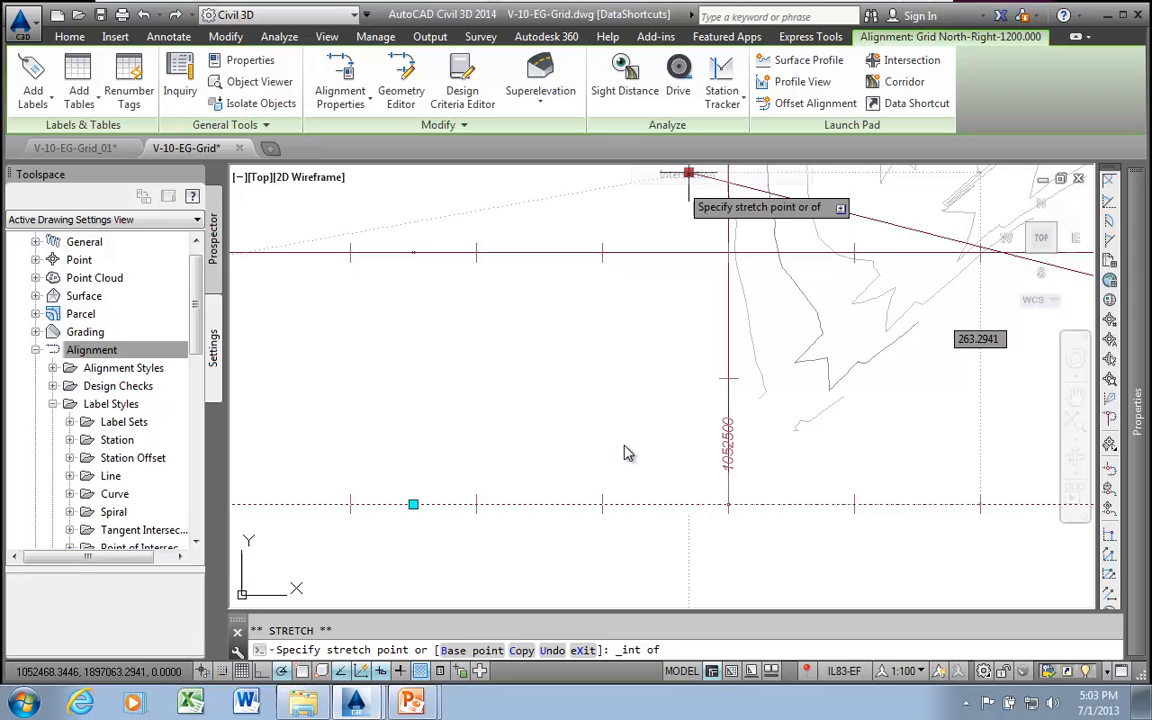
click(604, 504)
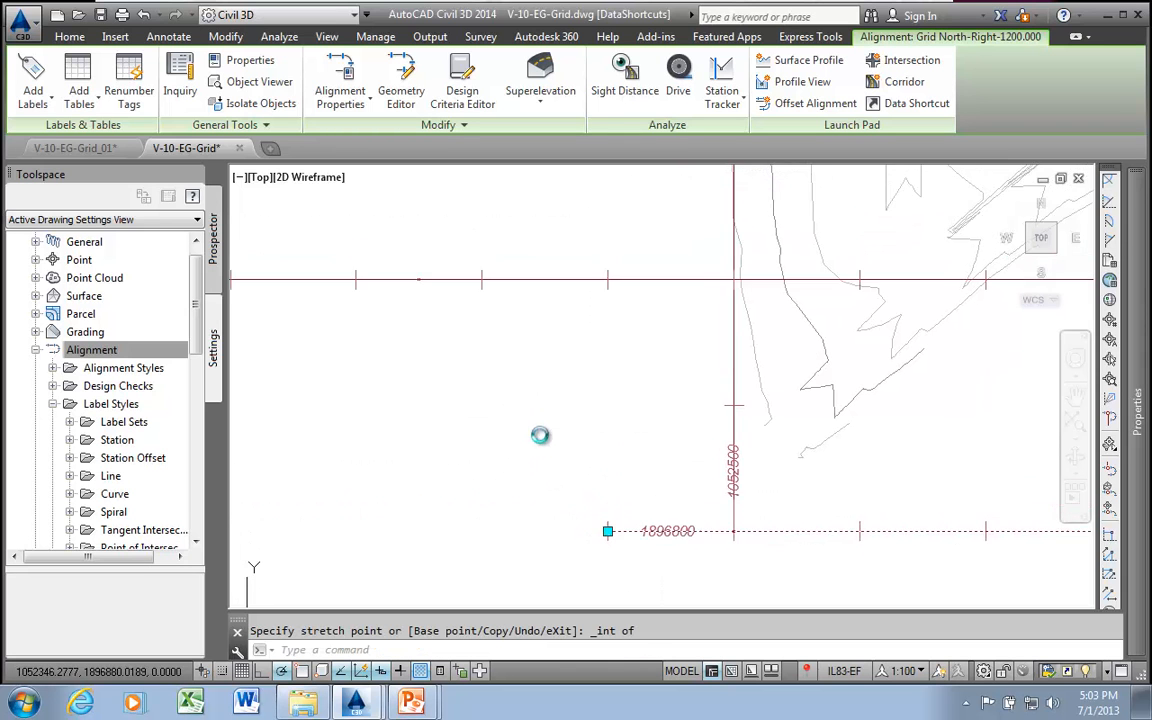
- Change the alignment type of the next grid line north, Grid North-Right-1000.000, to Centerline and apply it
click(556, 282)
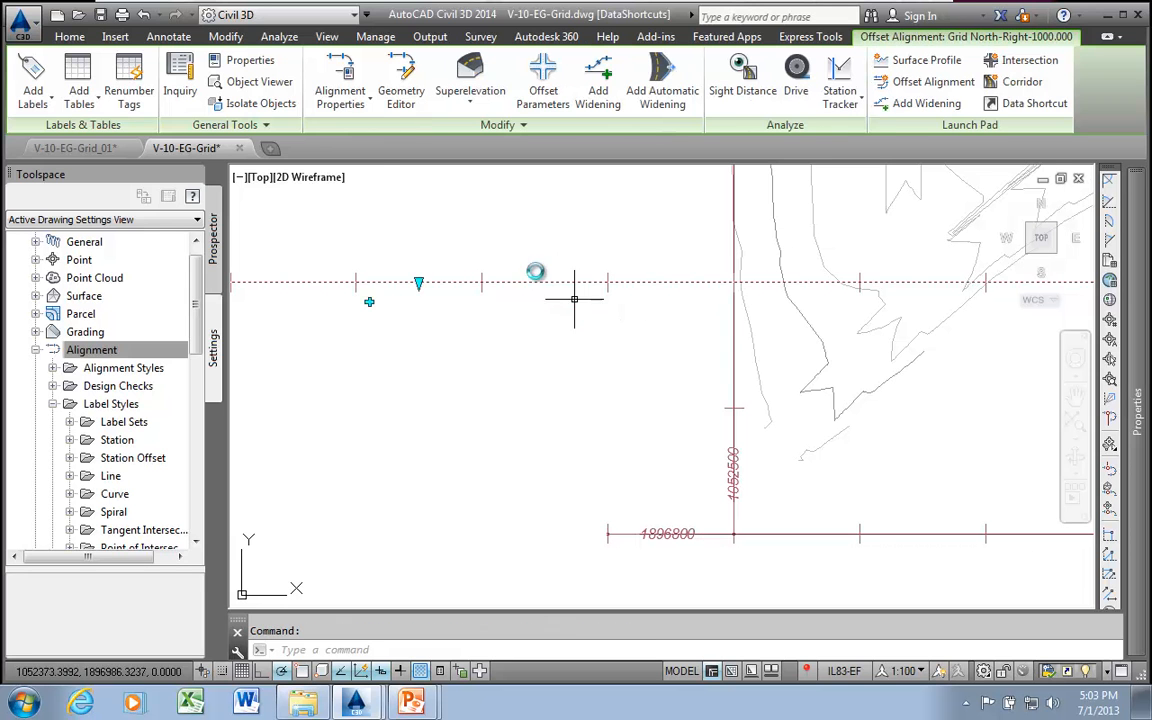
click(342, 78)
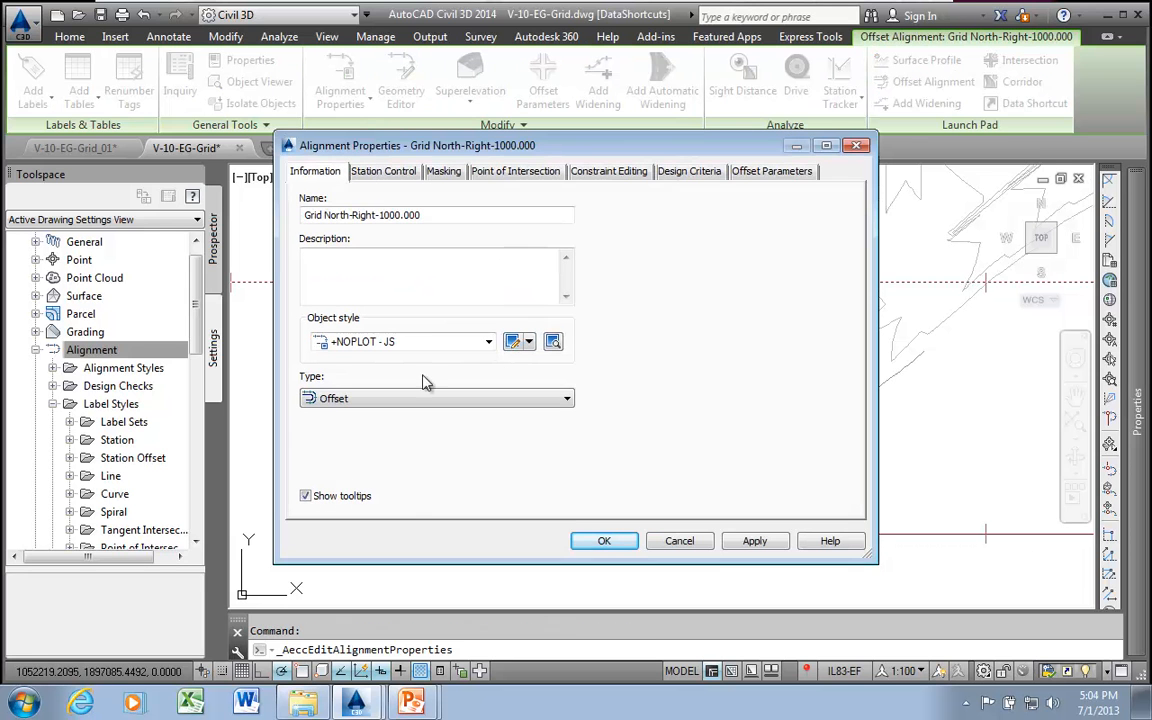
click(567, 400)
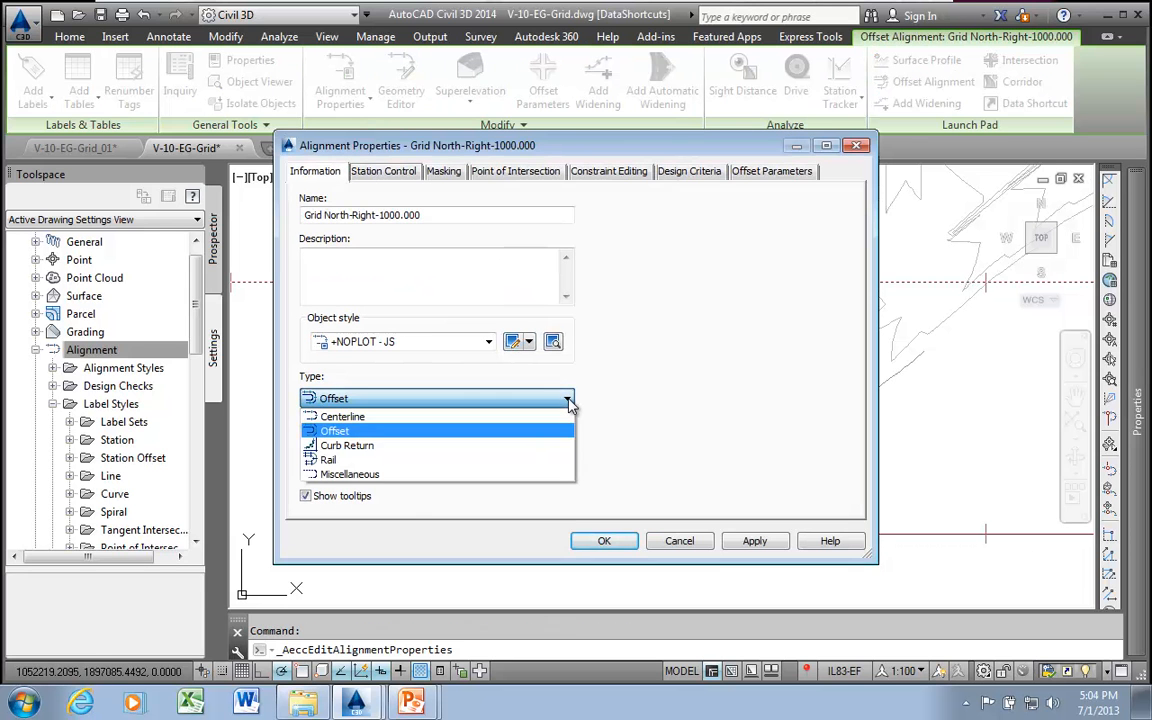
click(343, 416)
click(755, 541)
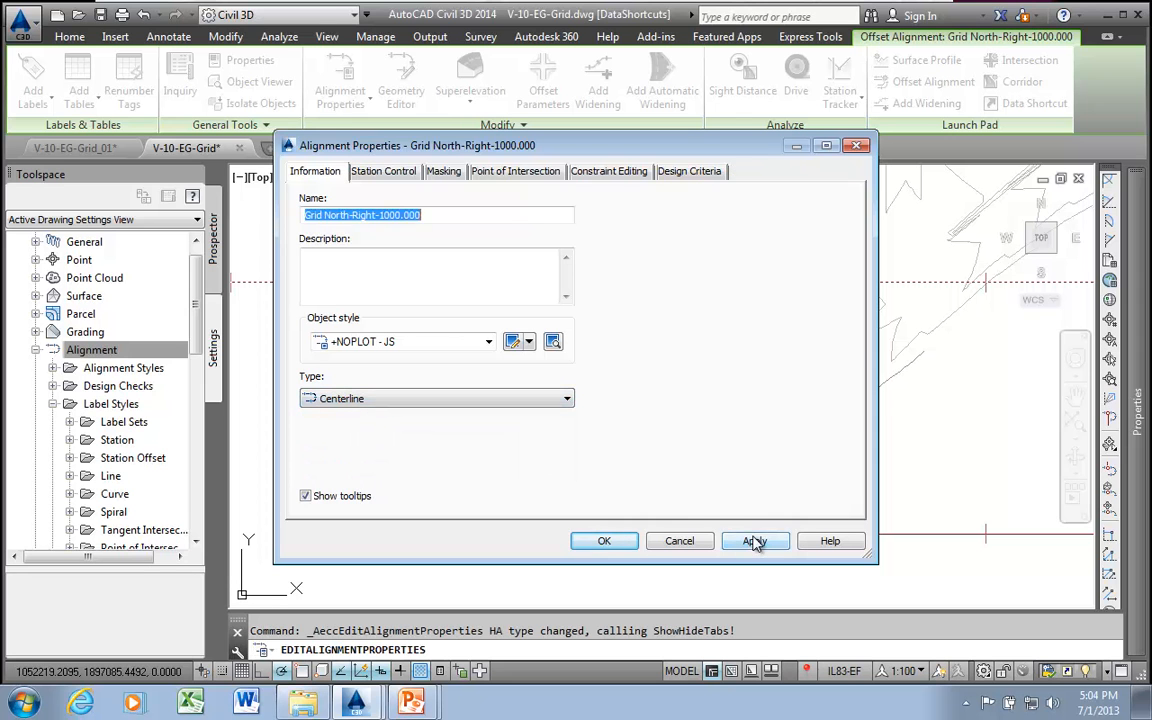
click(612, 543)
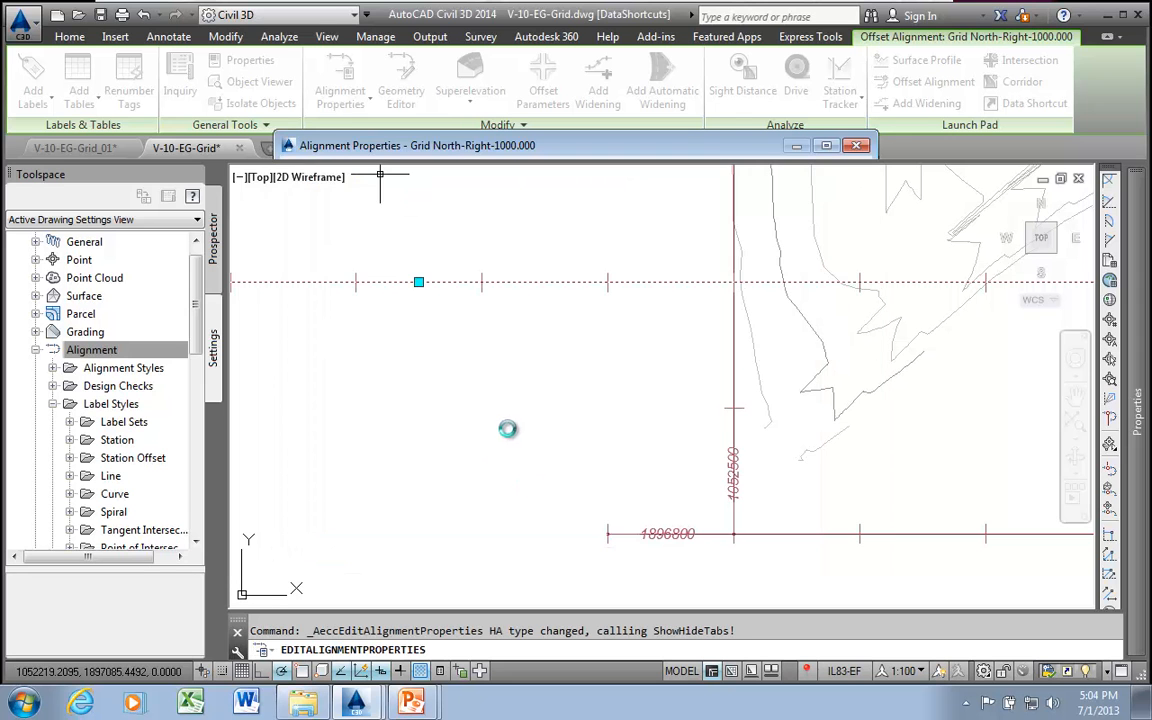
- Stretch the west end of Grid North-Right-1000.000 to the tick intersection directly above the shortened southernmost line's west end
scroll(493, 406, down, 3)
mouse_move(501, 405)
middle_down()
mouse_move(671, 442)
mouse_move(769, 439)
middle_up()
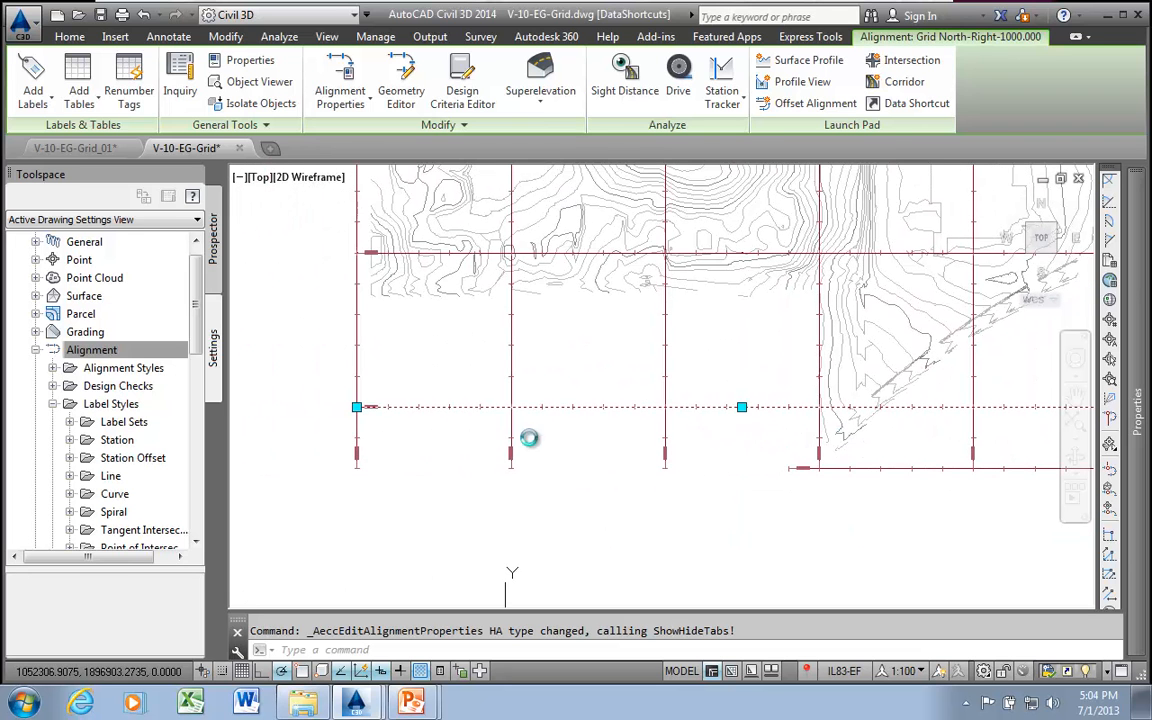
click(359, 408)
shift+right_click(752, 444)
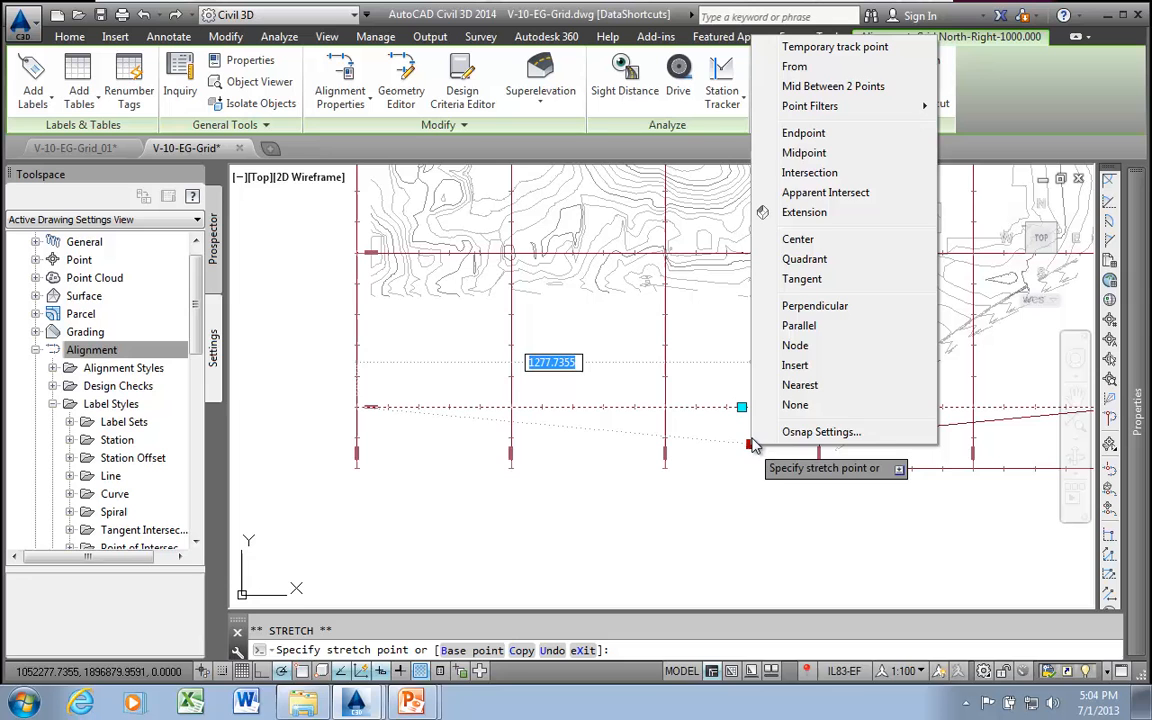
click(809, 173)
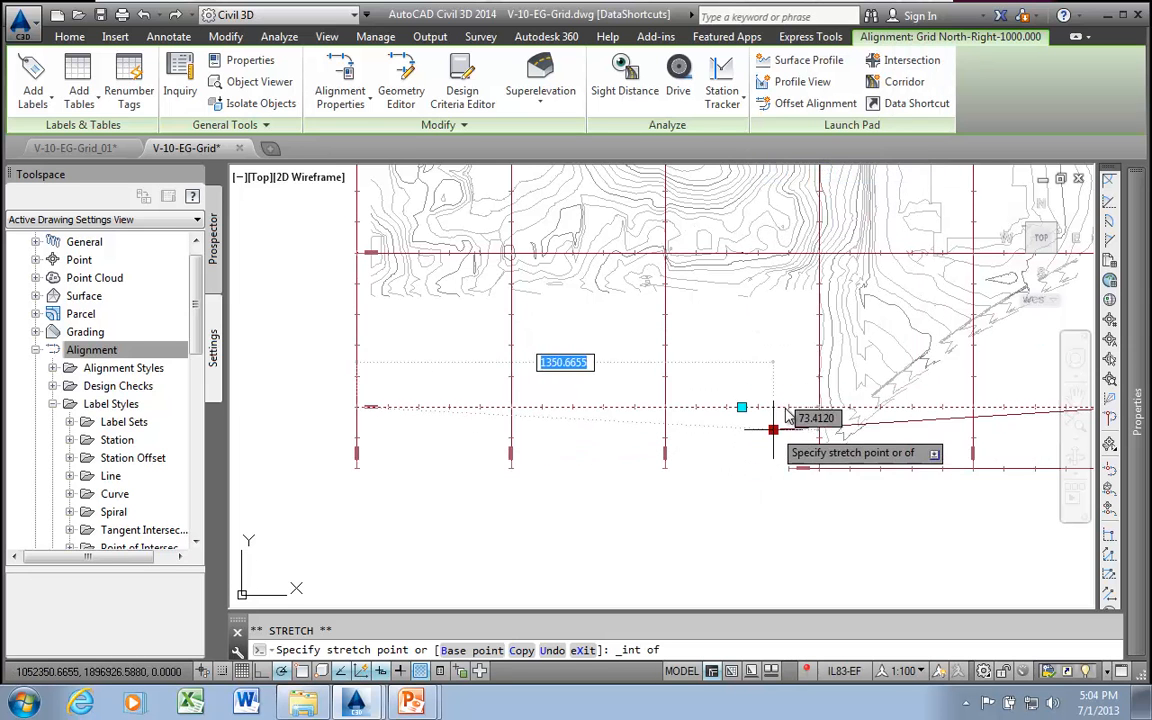
click(789, 408)
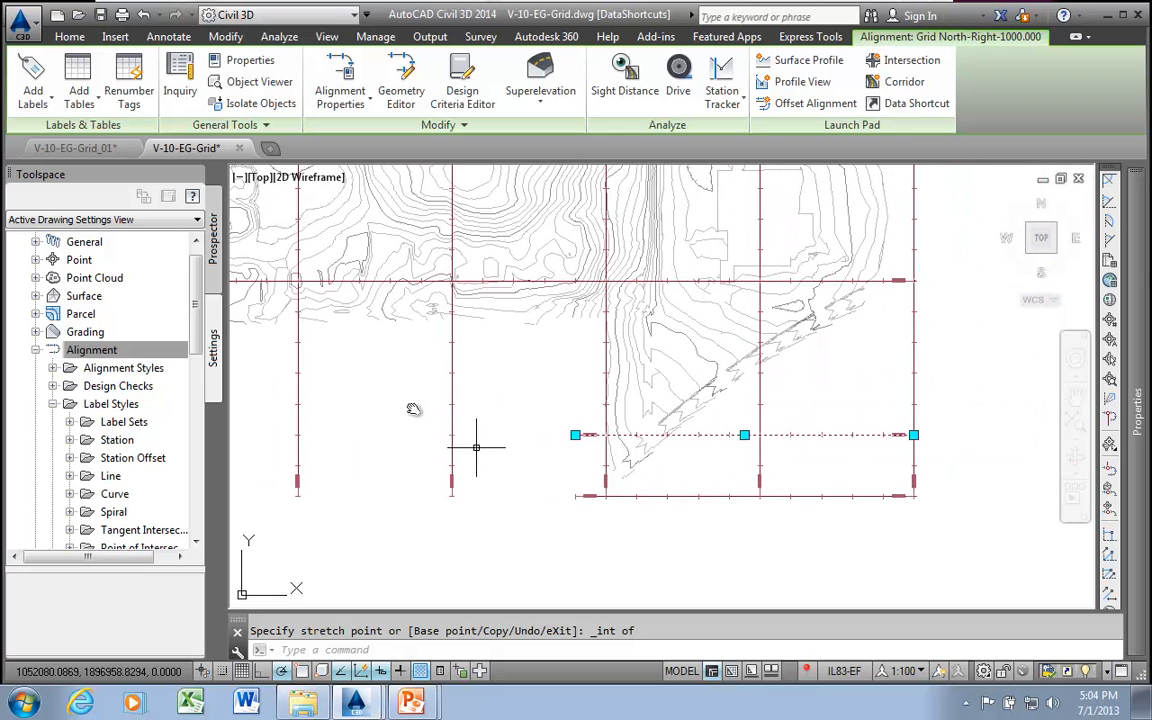
middle_drag(470, 406, 584, 421)
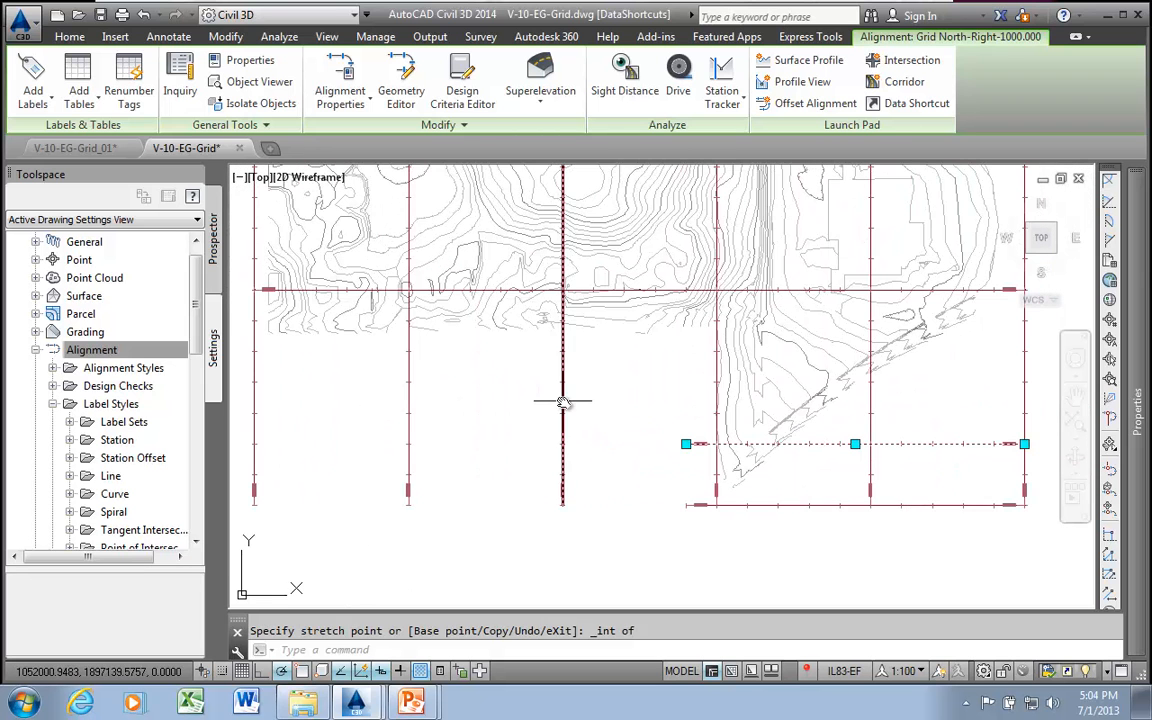
click(592, 397)
key(Escape)
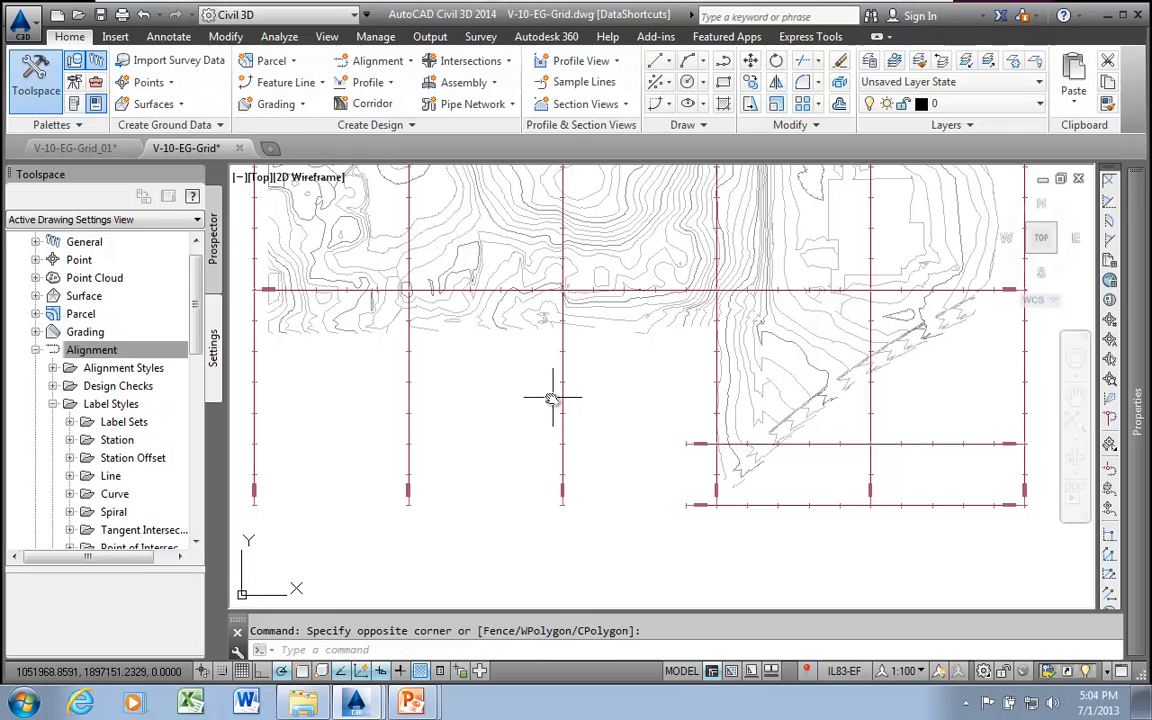
click(563, 401)
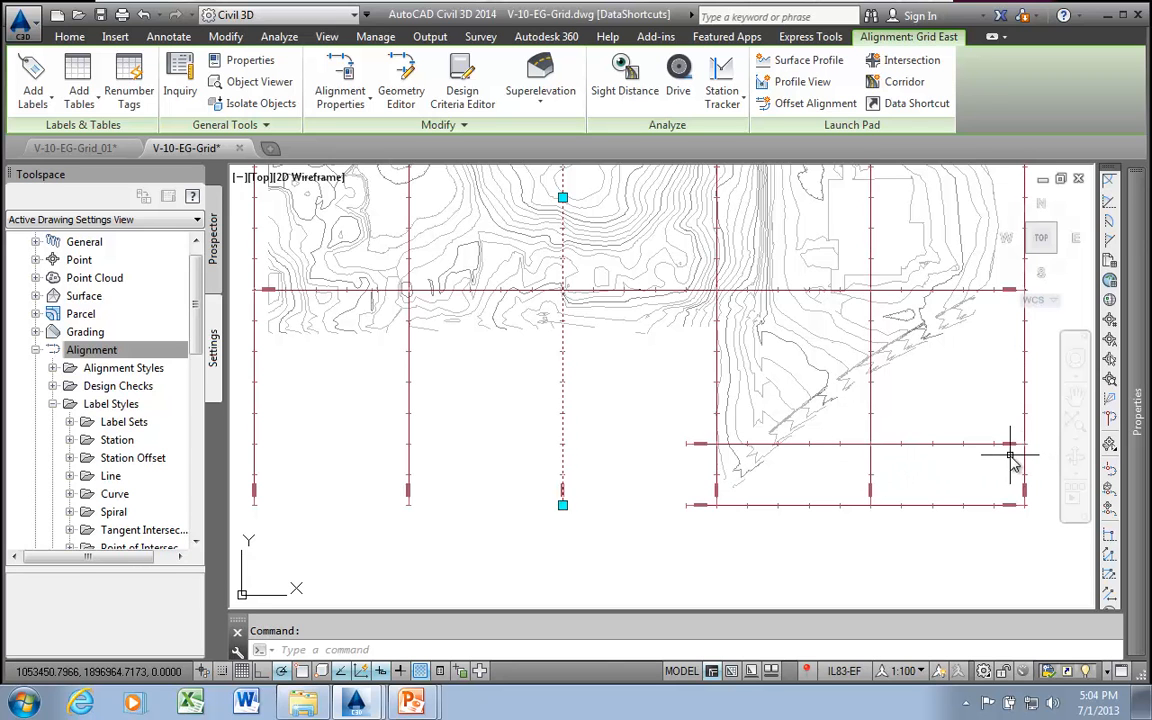
key(Escape)
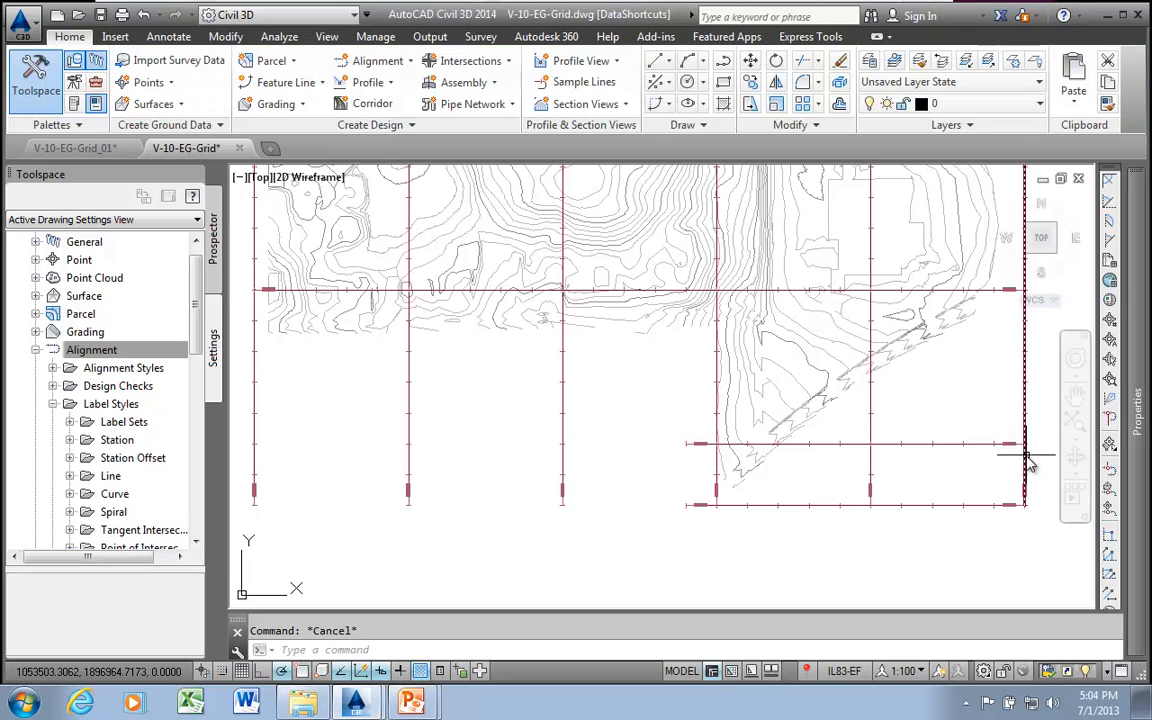
- Change the alignment type of the easternmost grid line, Grid East-Right-1500.000, to Centerline and apply it
click(1025, 455)
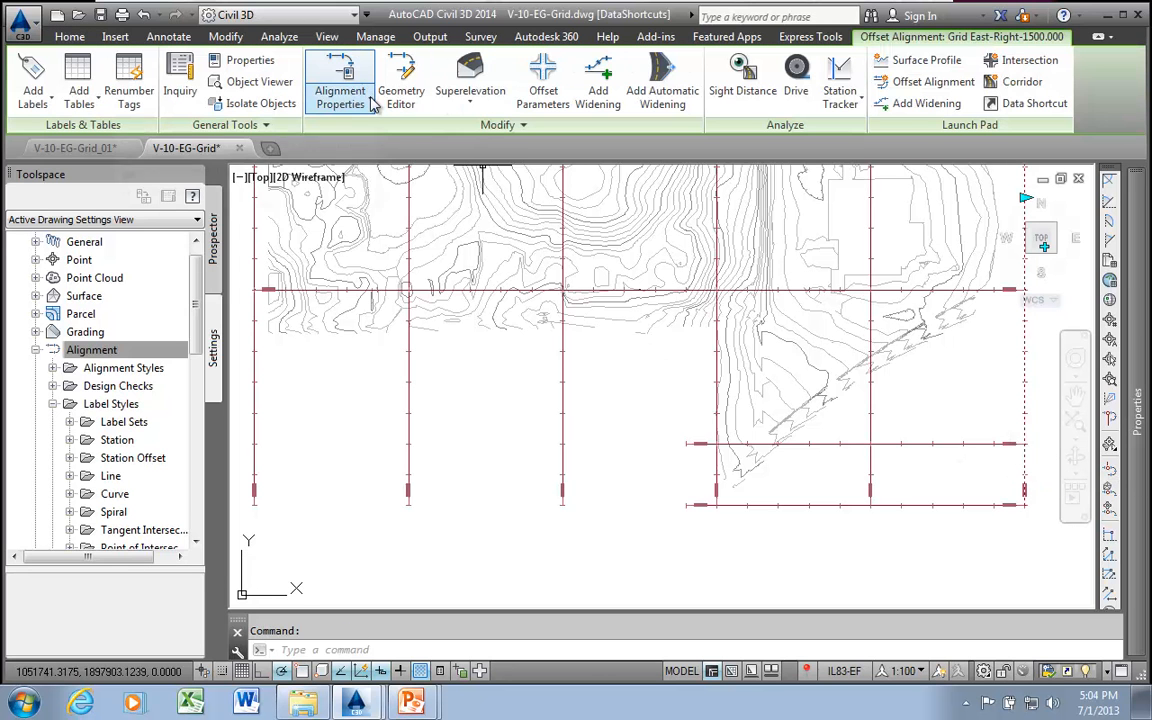
click(369, 104)
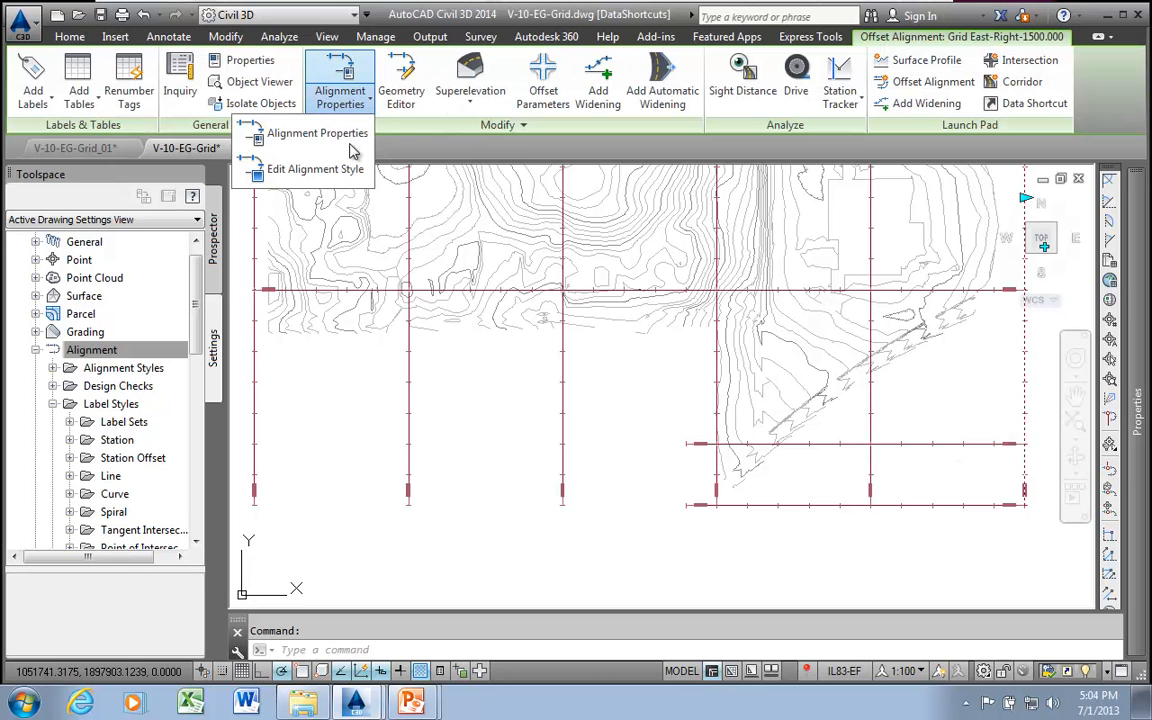
click(310, 133)
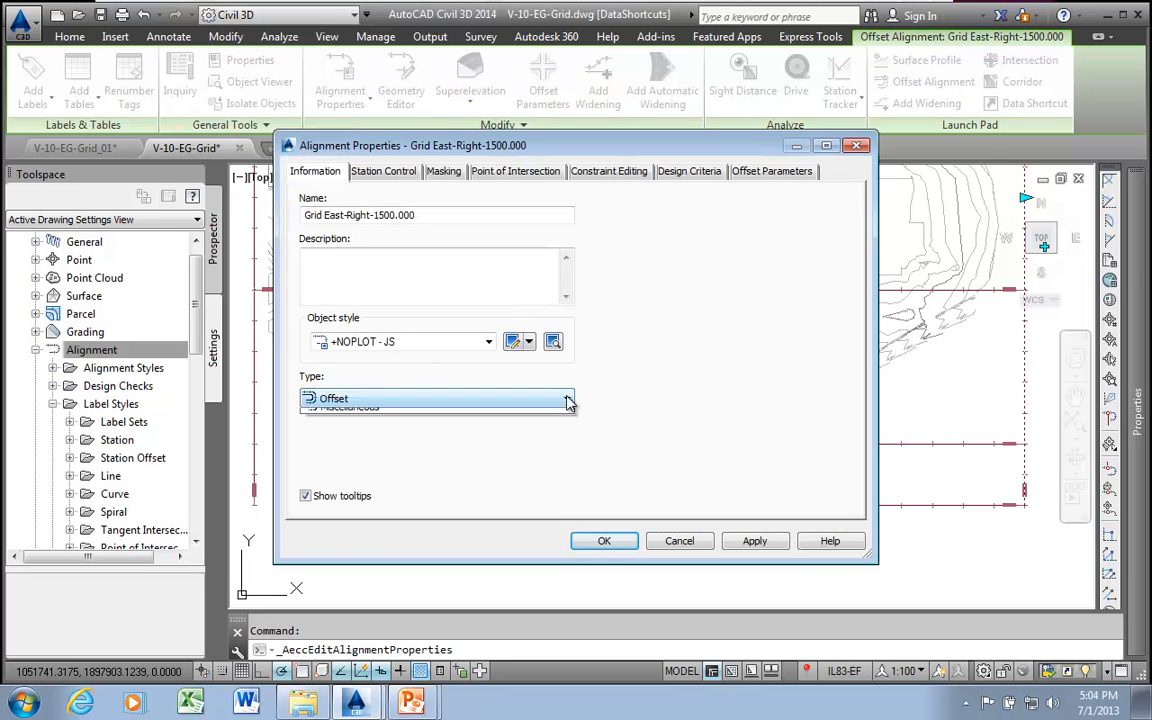
click(566, 399)
click(352, 414)
click(752, 541)
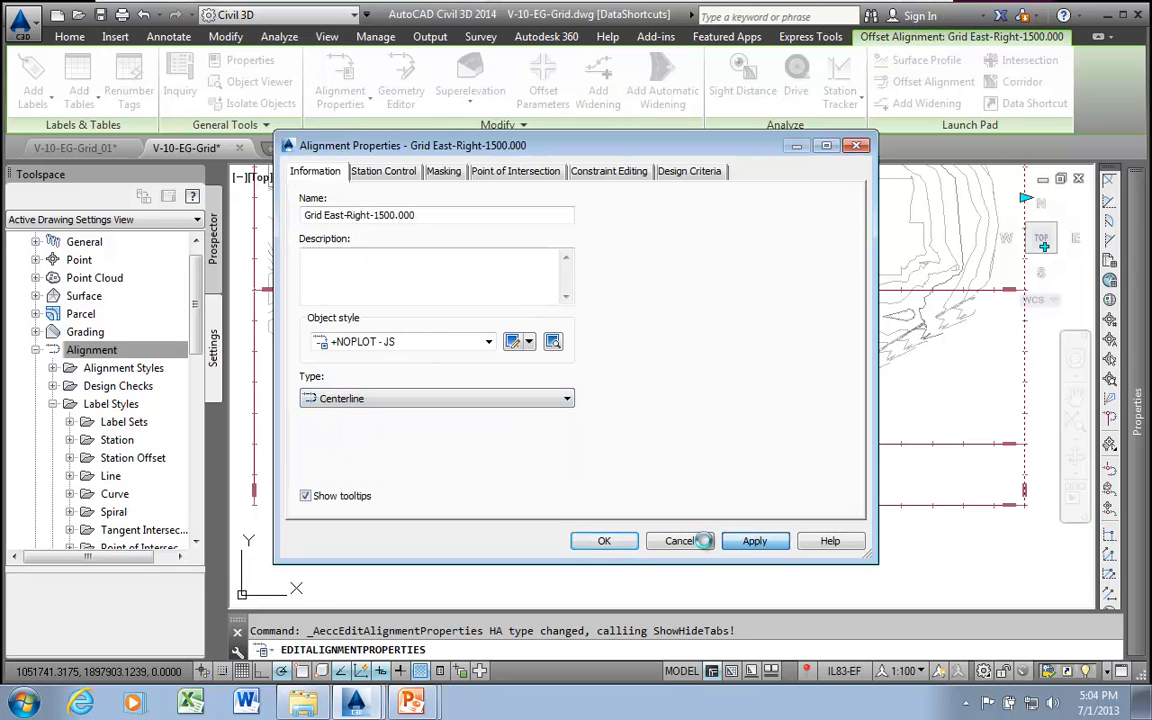
click(604, 541)
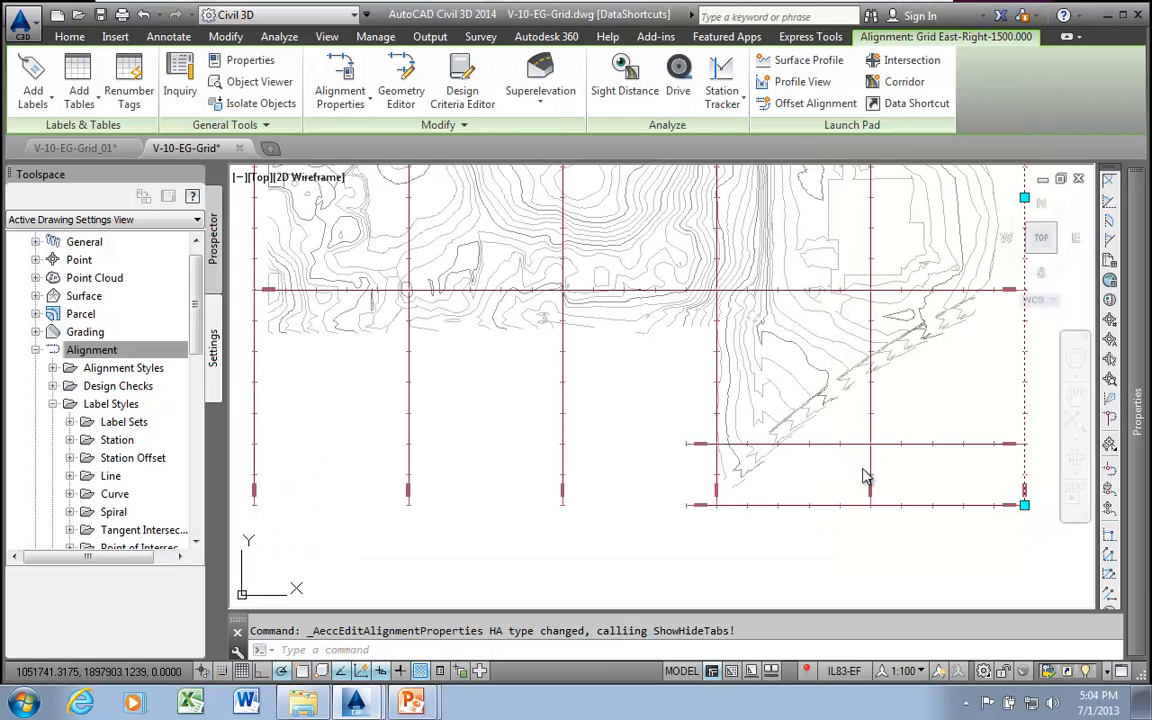
- Change the alignment type of the next grid line west, Grid East-Right-1000.000, to Centerline and apply it
click(870, 450)
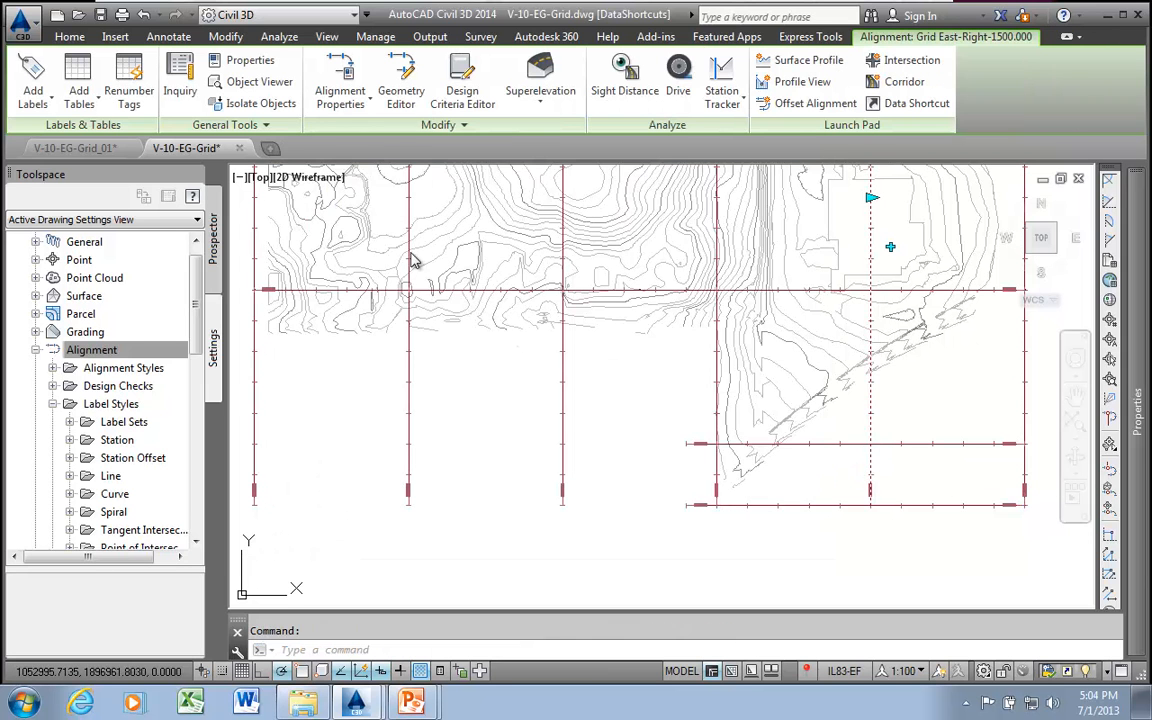
click(340, 100)
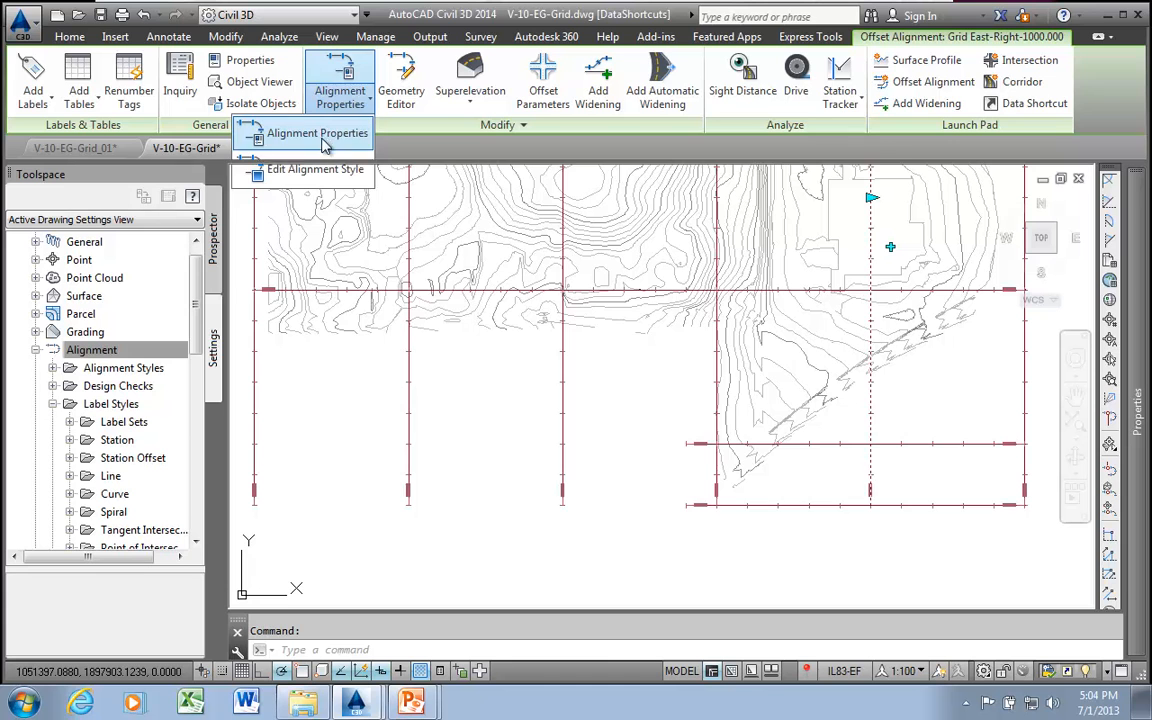
click(318, 134)
click(566, 399)
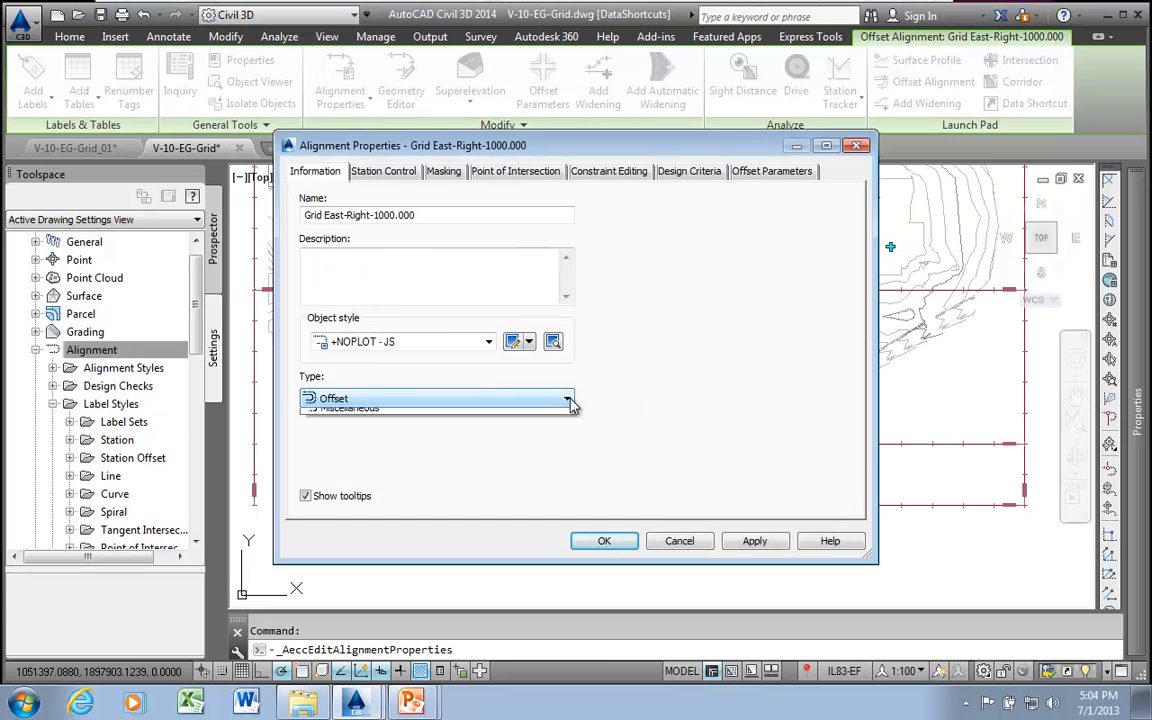
click(345, 408)
click(749, 541)
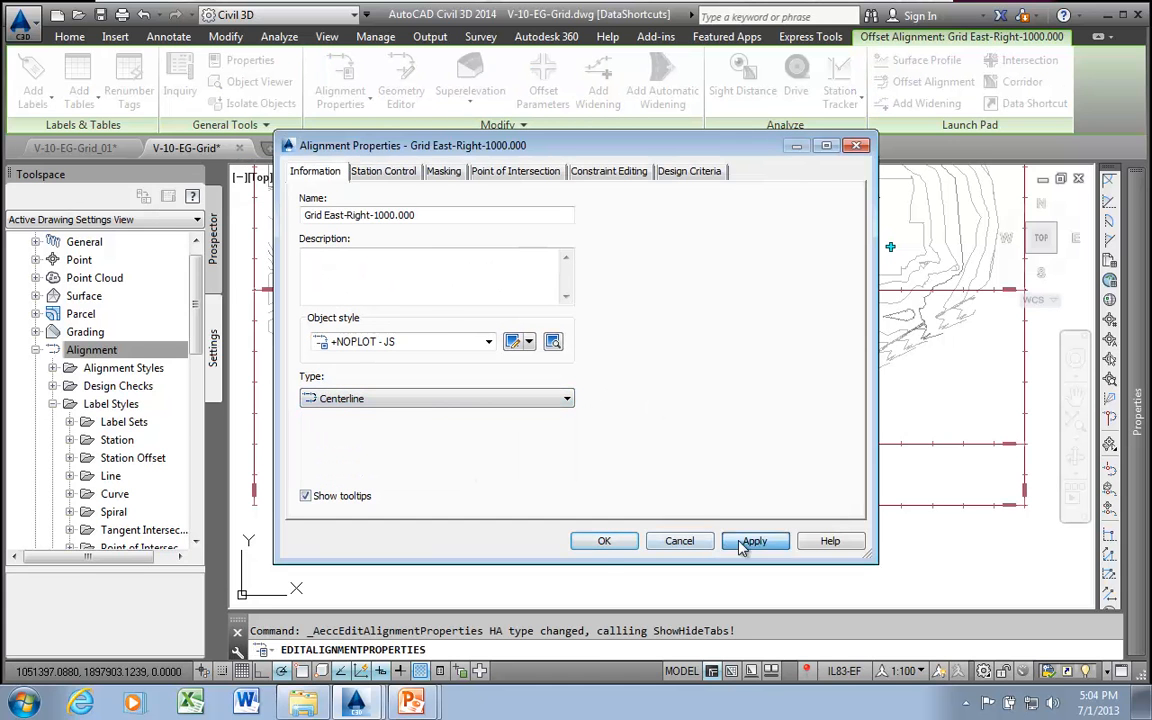
click(604, 541)
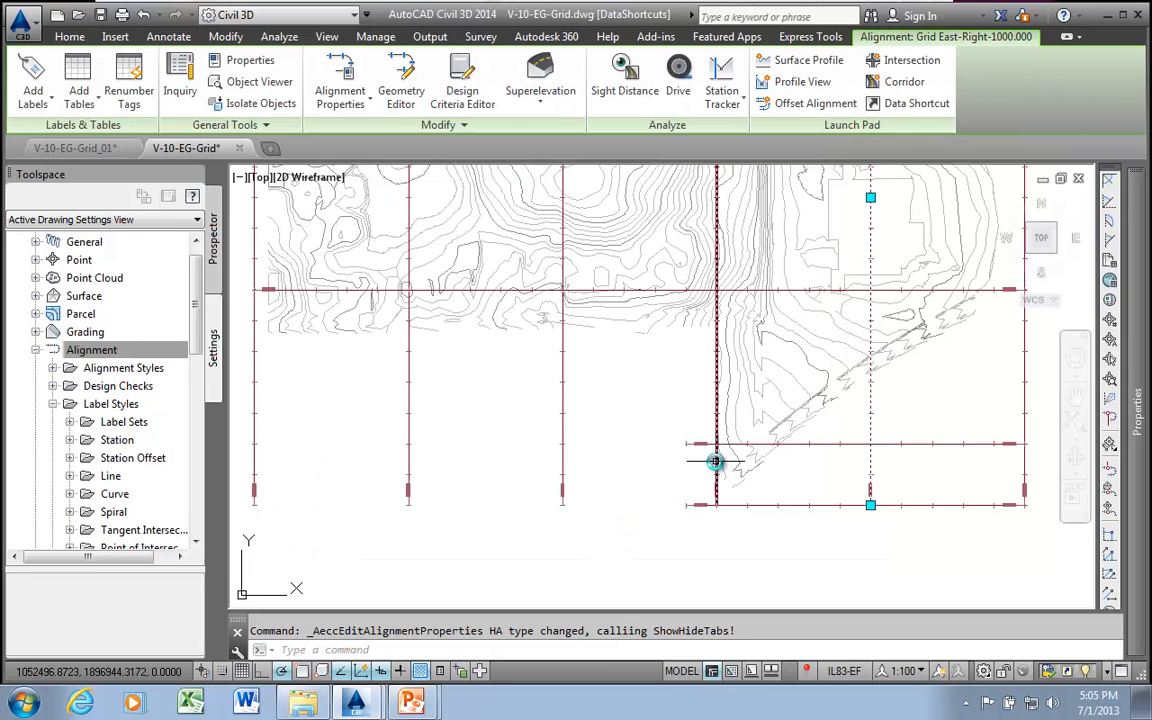
- Change the alignment type of Grid East-Right-500.000 to Centerline and deselect the alignment
click(715, 461)
click(345, 95)
click(566, 400)
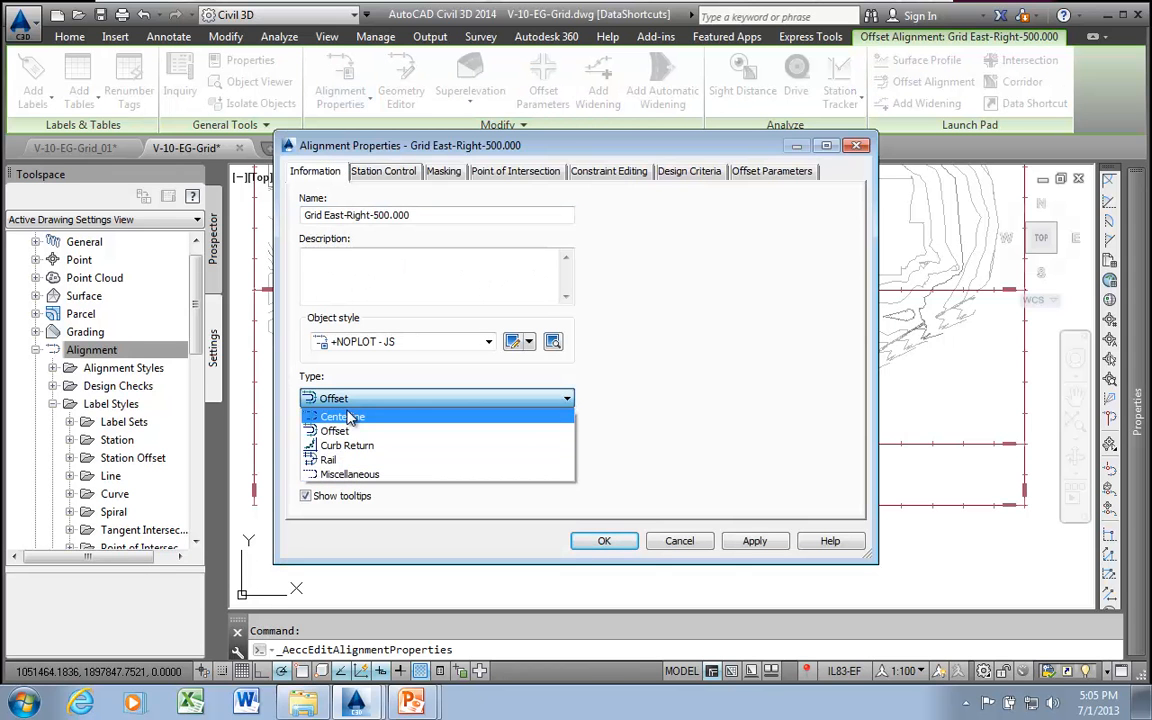
click(345, 416)
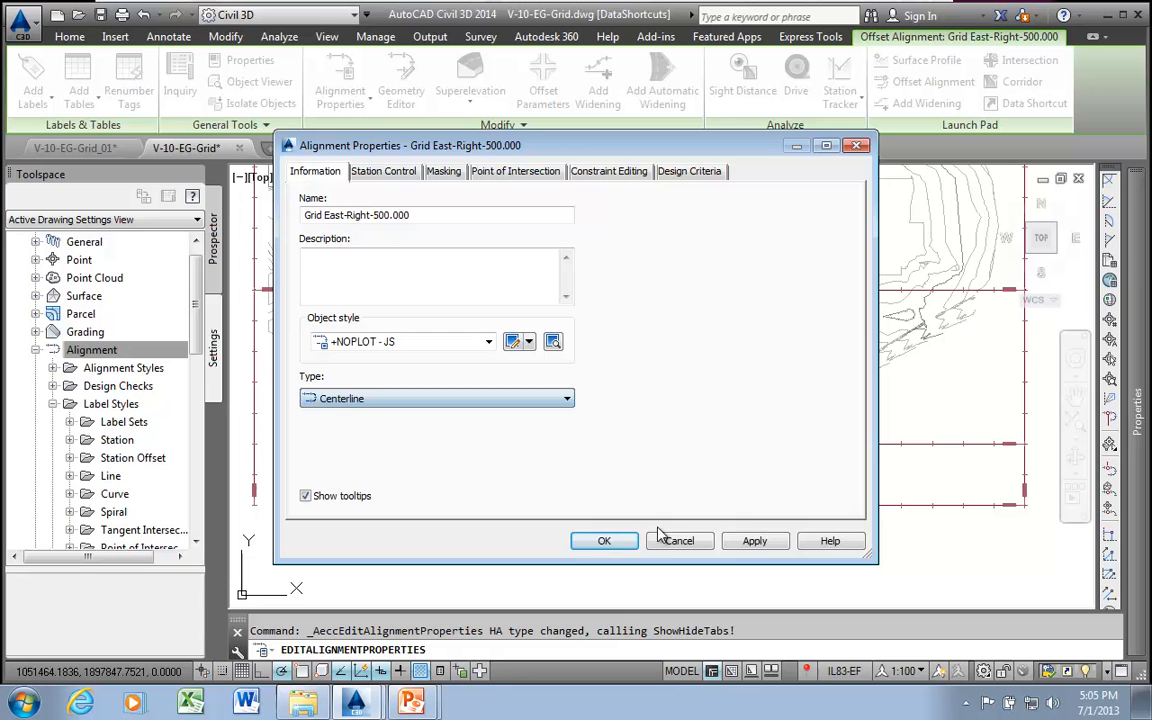
click(604, 541)
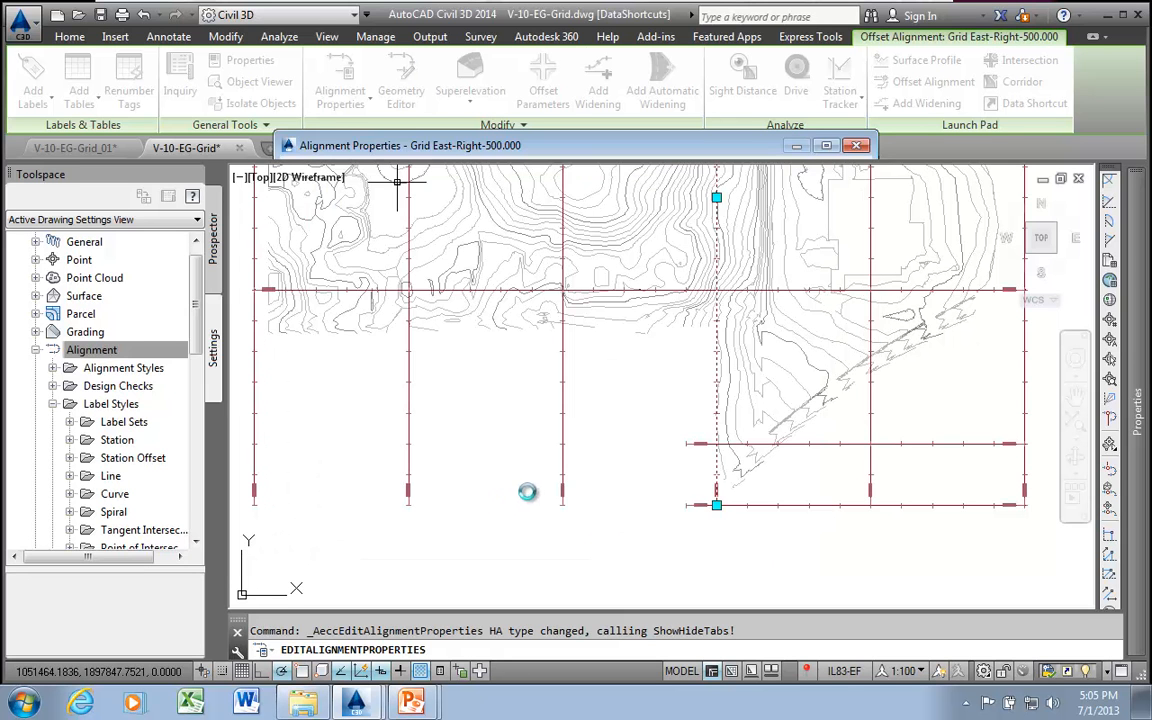
key(Escape)
- Stretch the south end of the Grid East alignment 500 units straight north to the tick intersection just below the contours
click(561, 470)
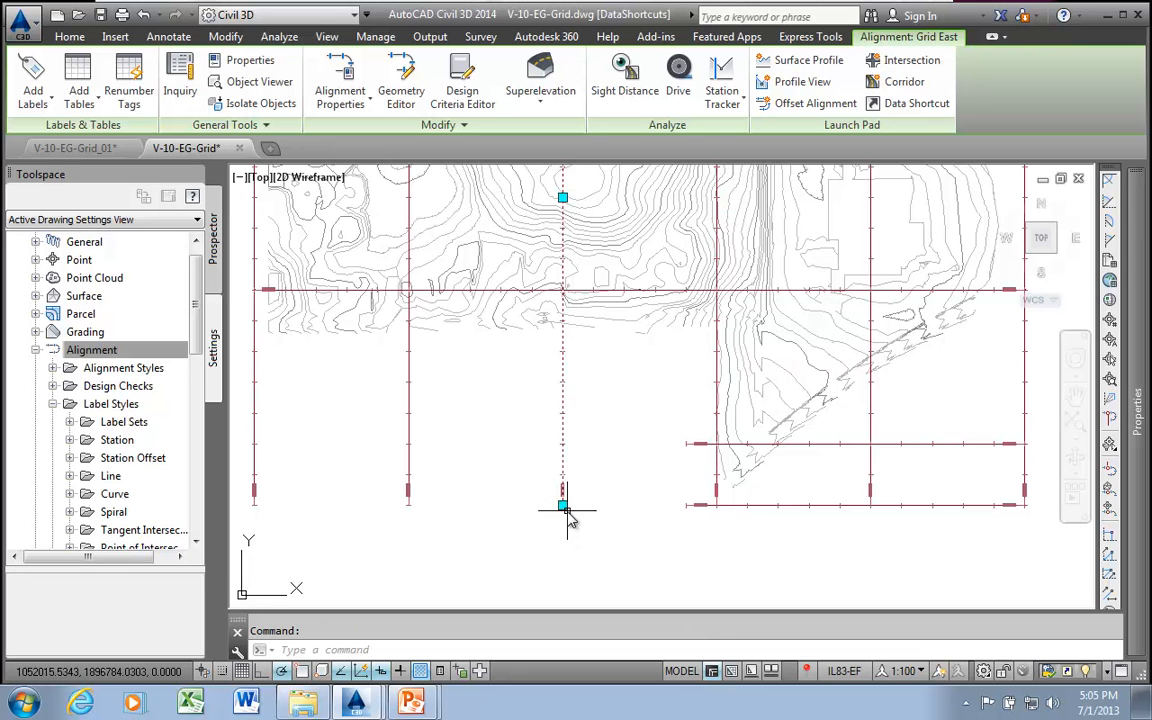
click(563, 507)
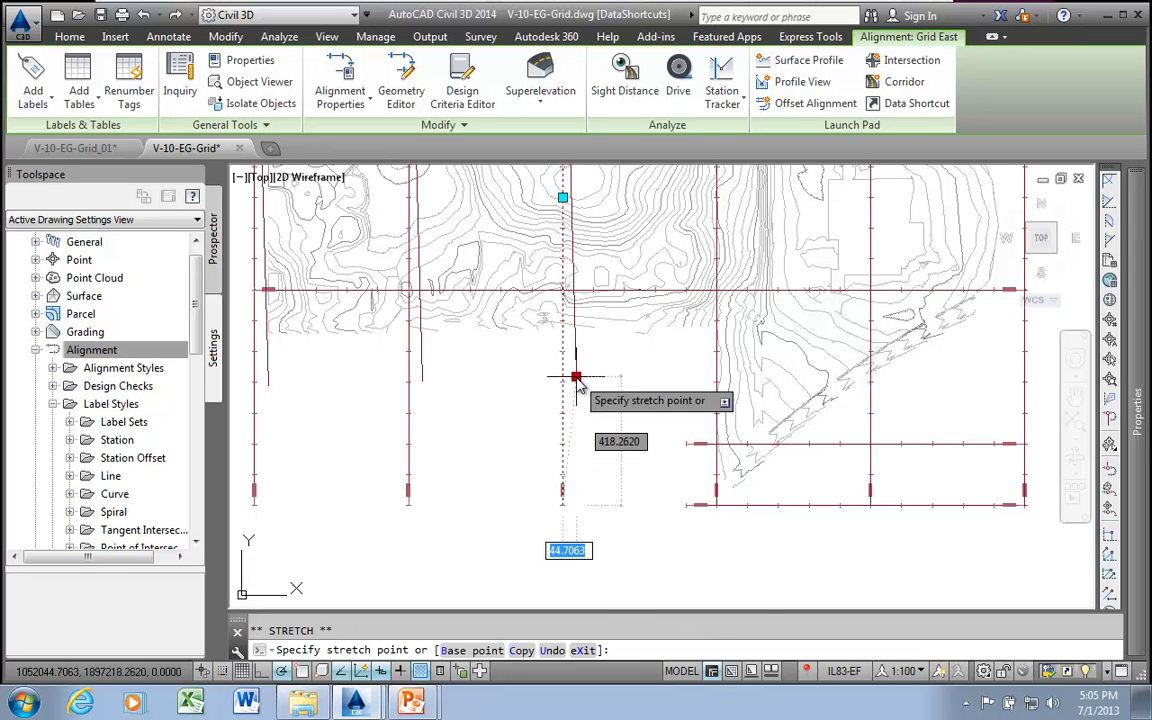
shift+right_click(573, 376)
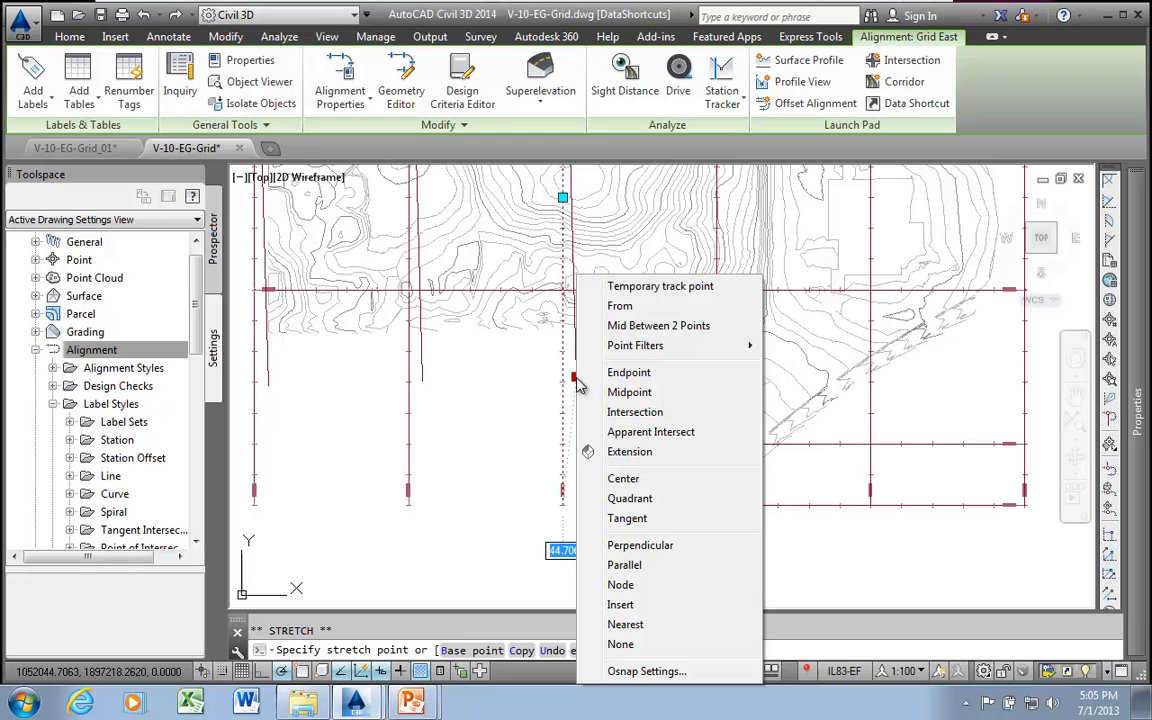
click(630, 413)
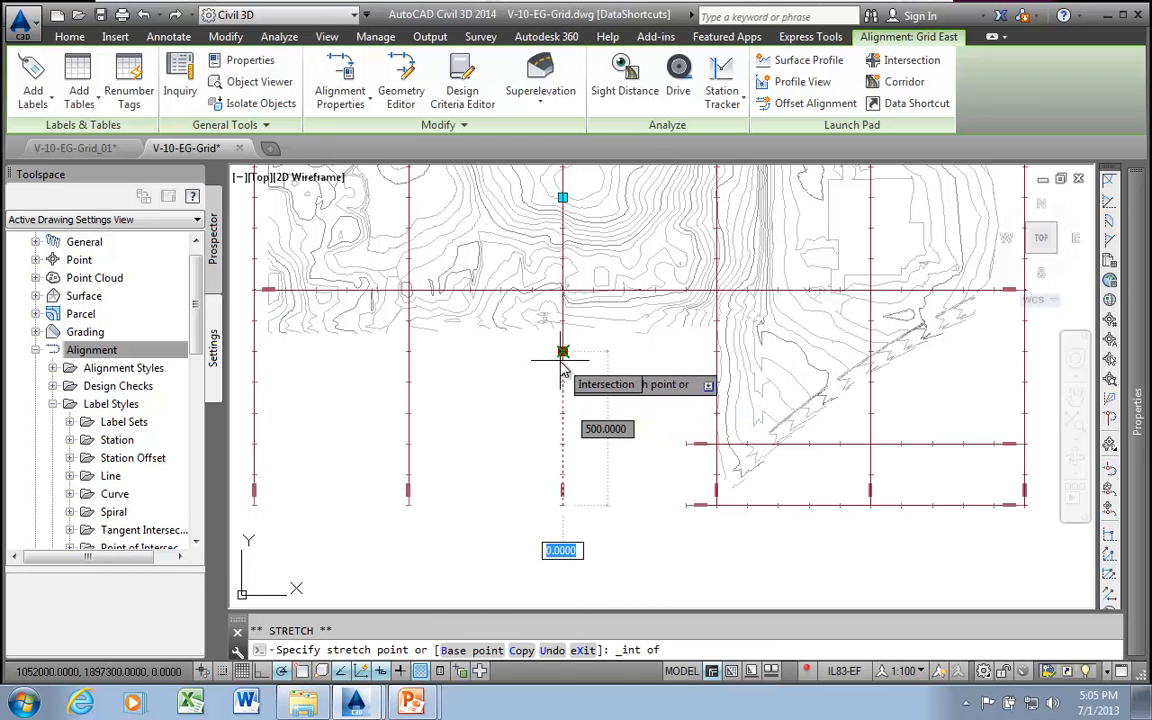
click(563, 371)
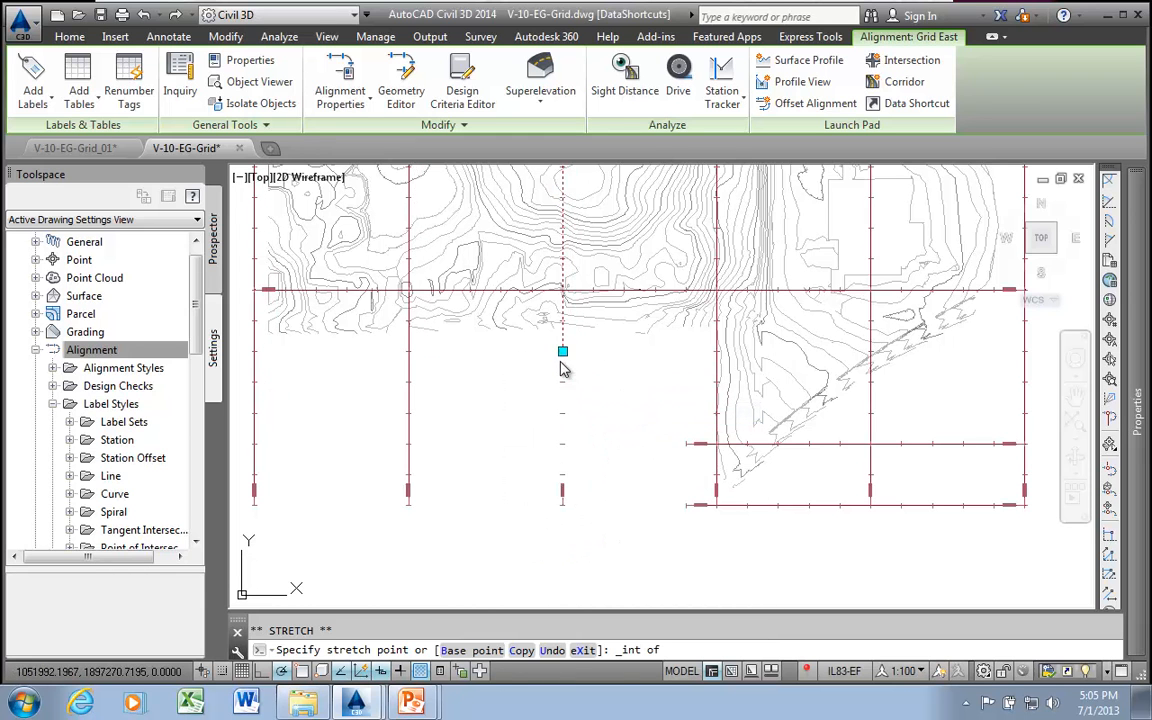
click(618, 376)
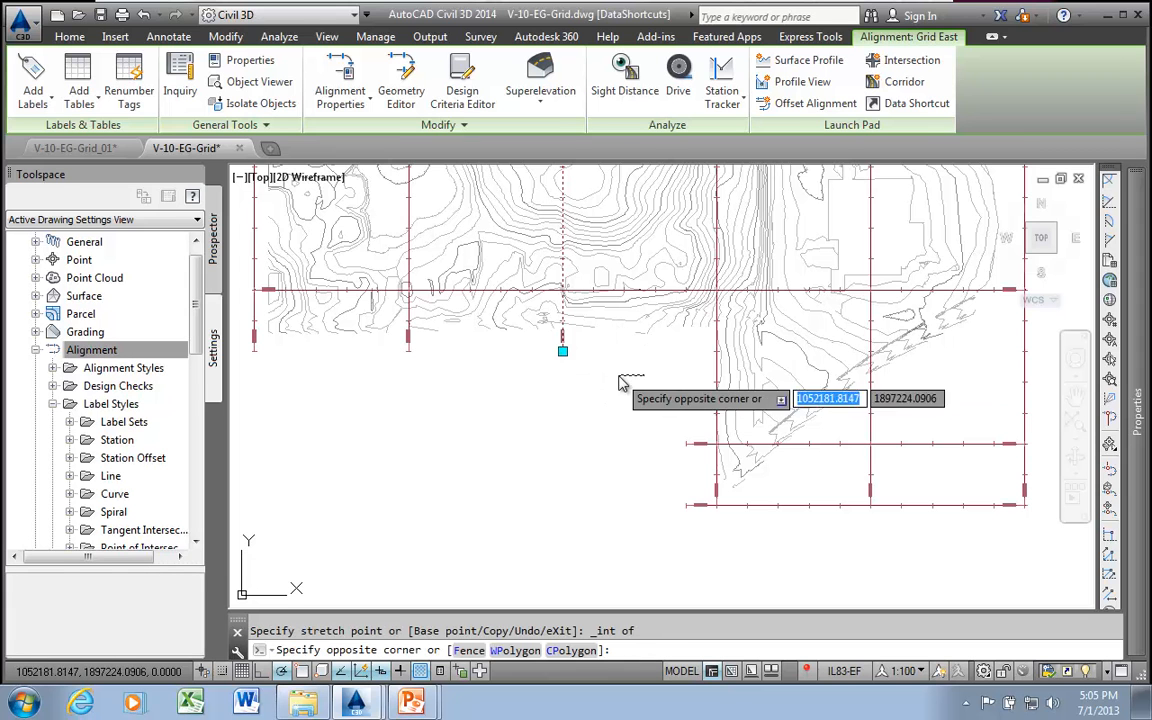
key(Escape)
- Check the trimmed grid lines around the site's southern edge and save the drawing
scroll(617, 375, down, 4)
middle_drag(617, 375, 588, 435)
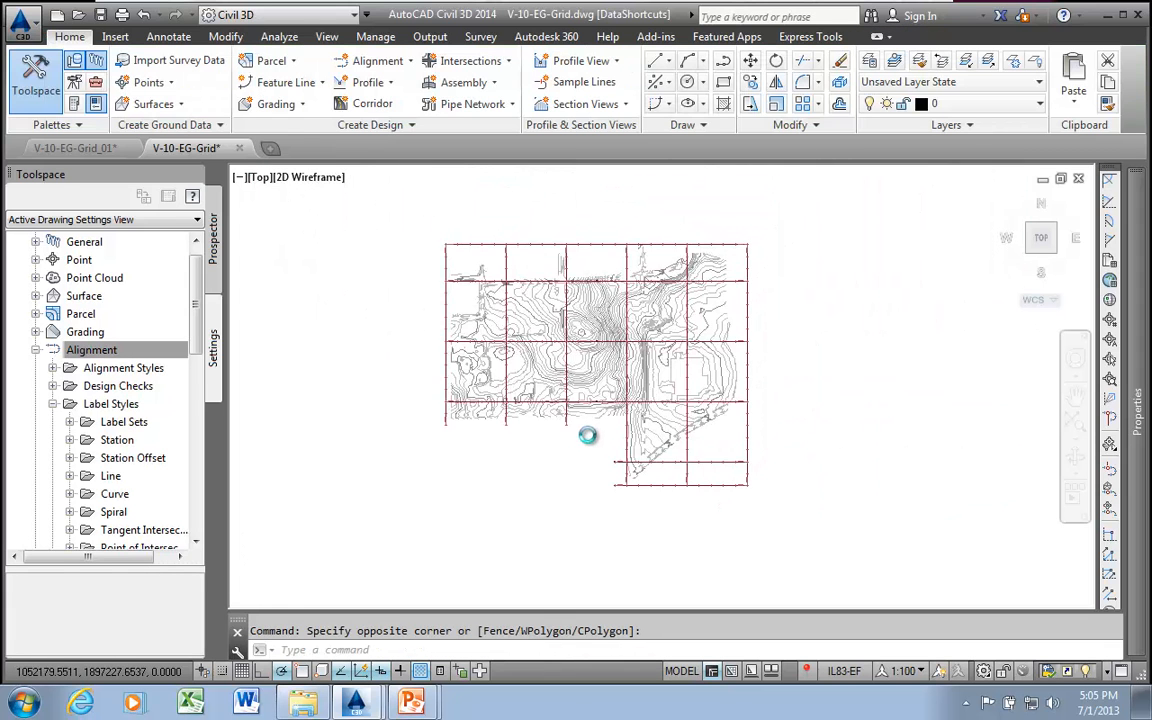
scroll(588, 430, up, 5)
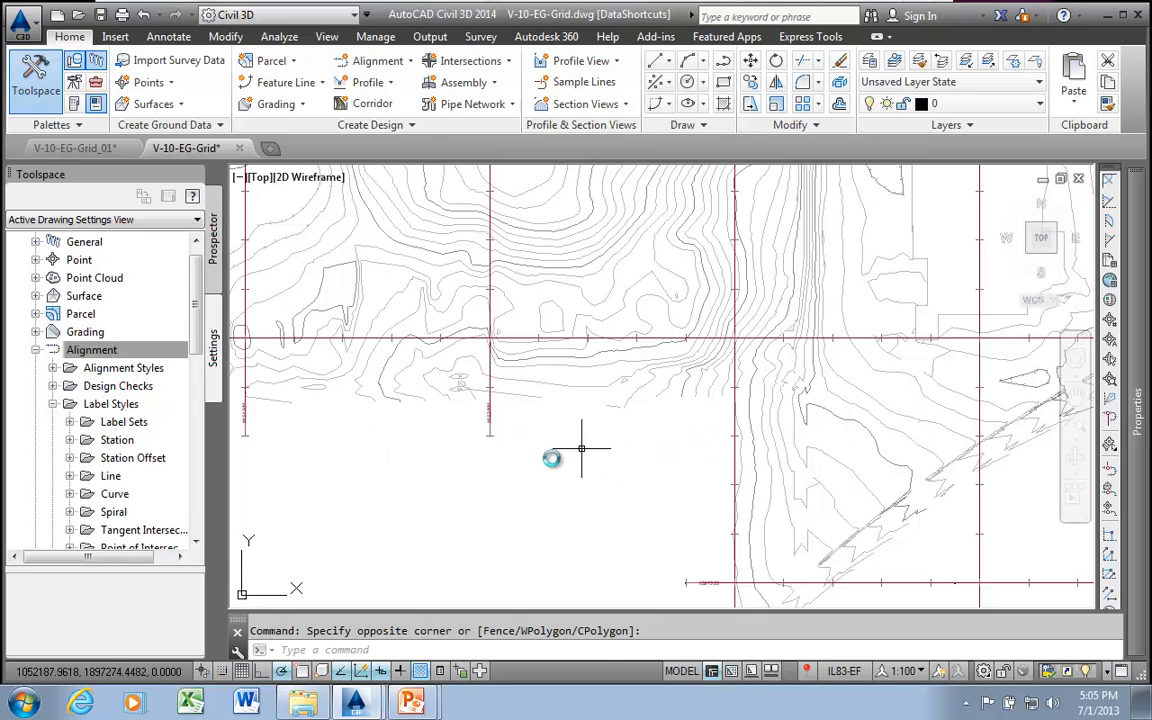
scroll(500, 478, down, 6)
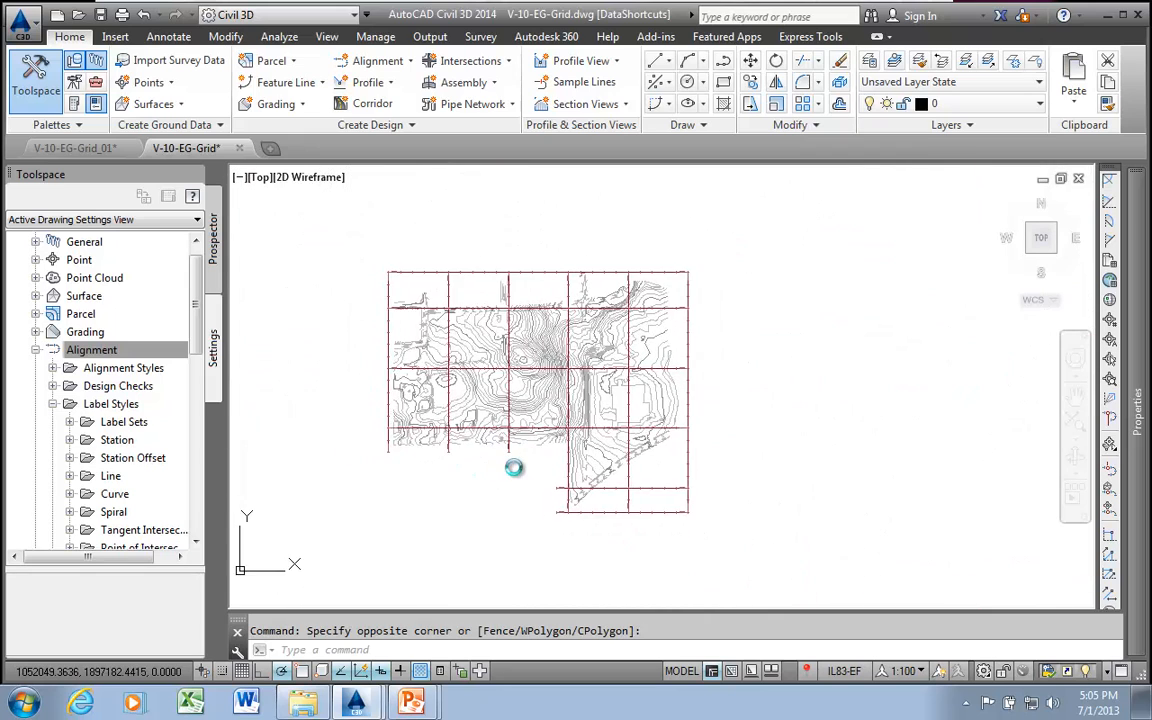
scroll(510, 480, up, 4)
middle_drag(488, 482, 577, 475)
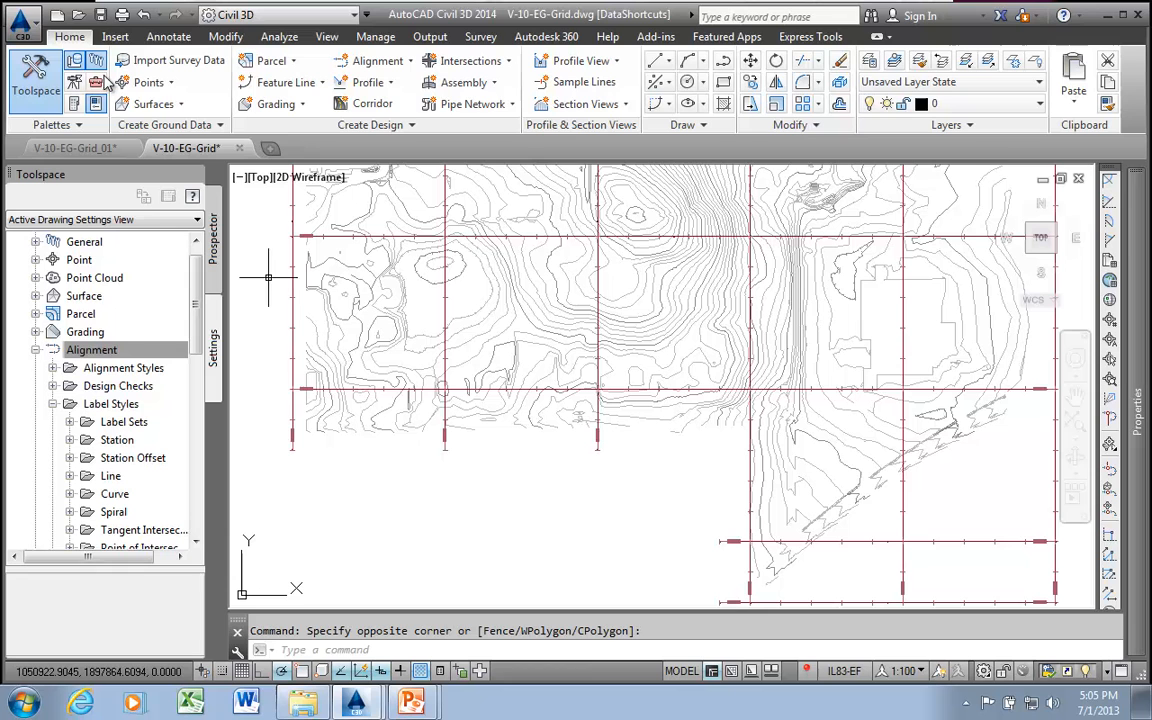
click(100, 16)
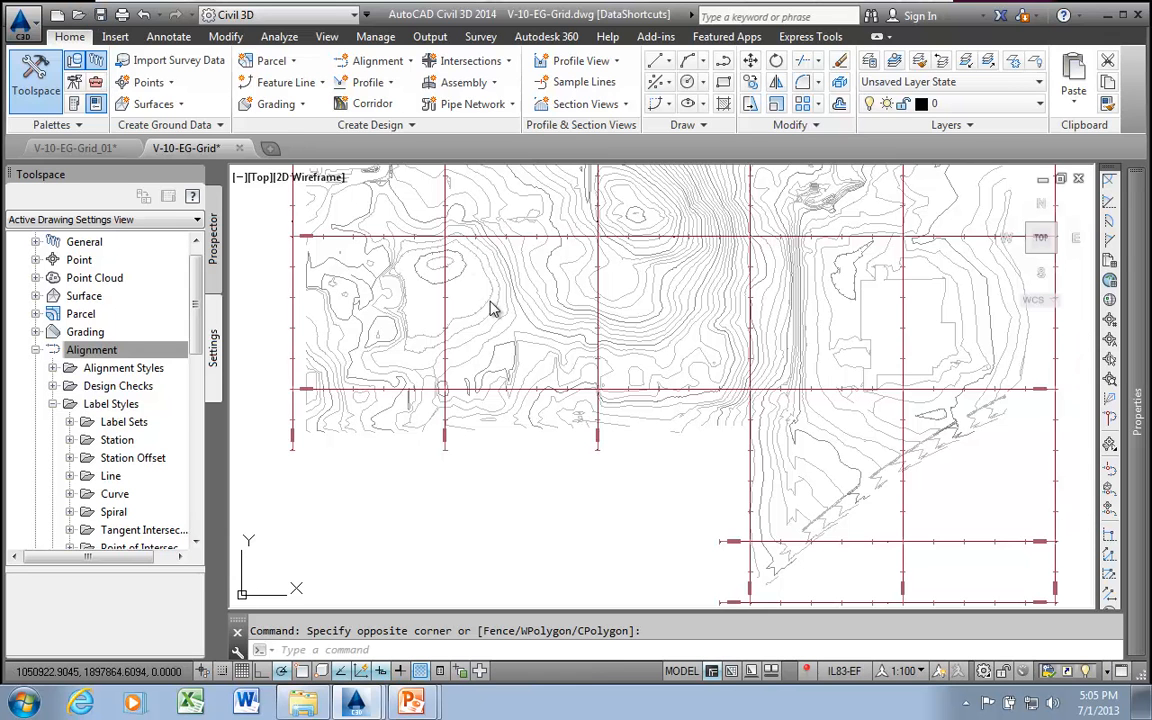
- Zoom to the 20-EG surface in V-10-EG-Grid
click(35, 295)
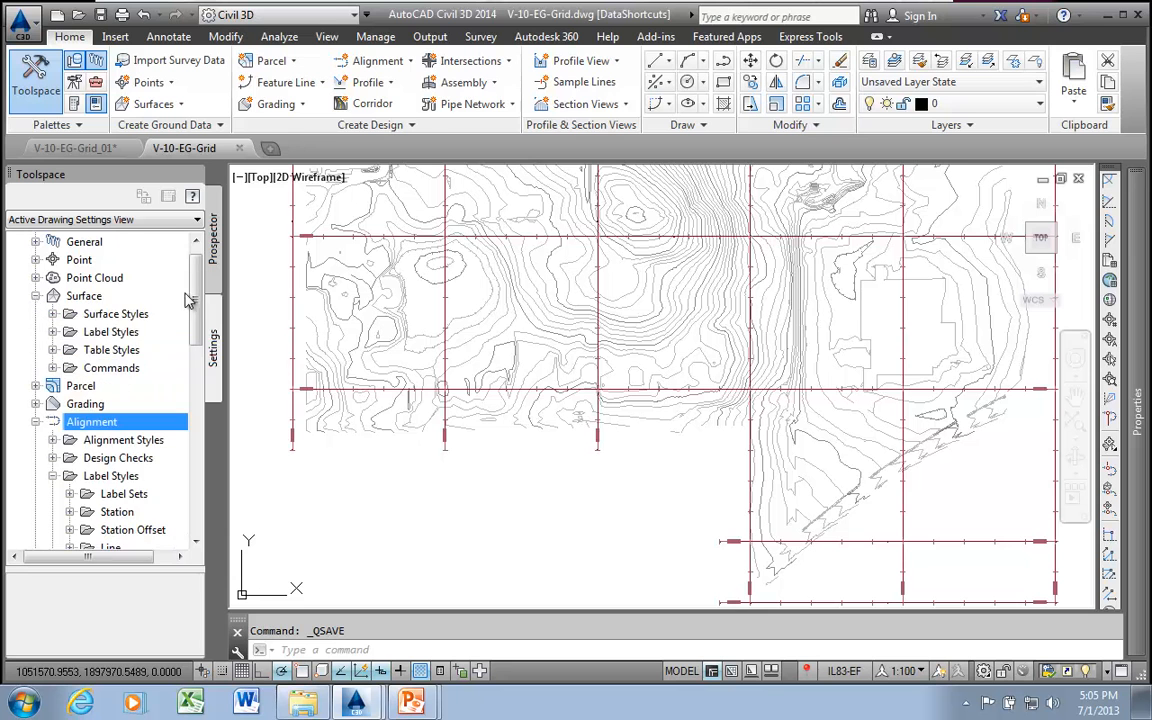
click(212, 248)
right_click(135, 334)
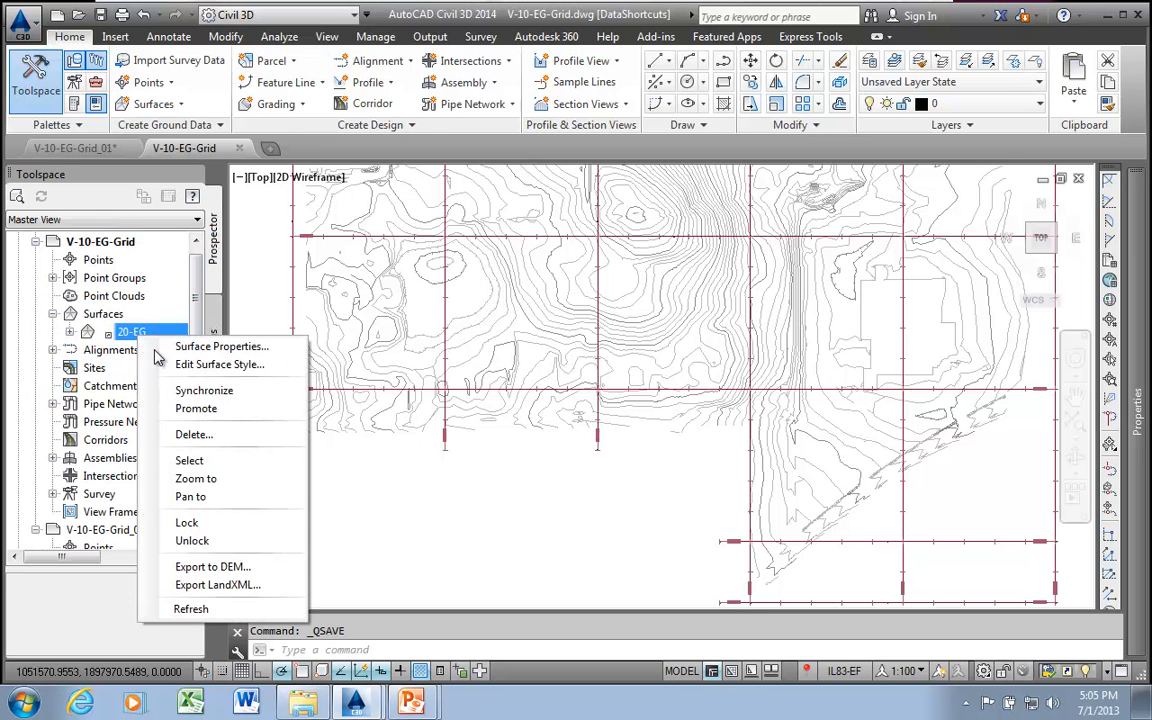
click(196, 478)
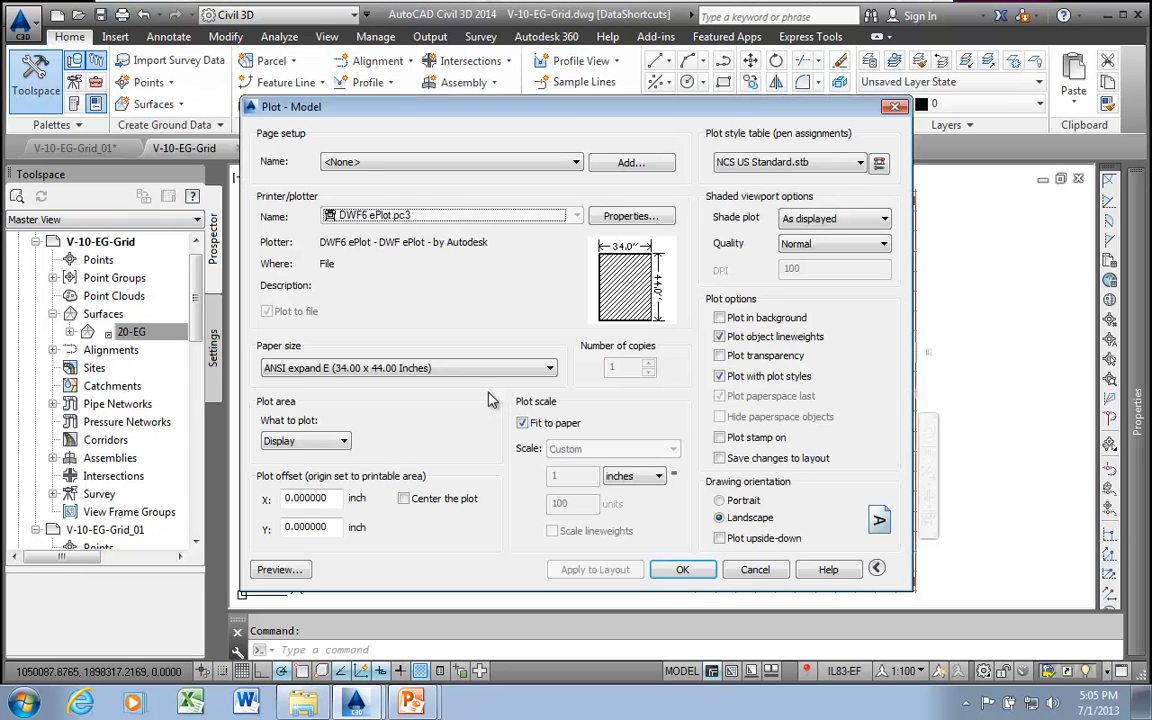
- Preview the model plot, examine the grid ticks and coordinate labels along the site's southern edge, and leave without plotting
click(266, 569)
scroll(610, 382, up, 6)
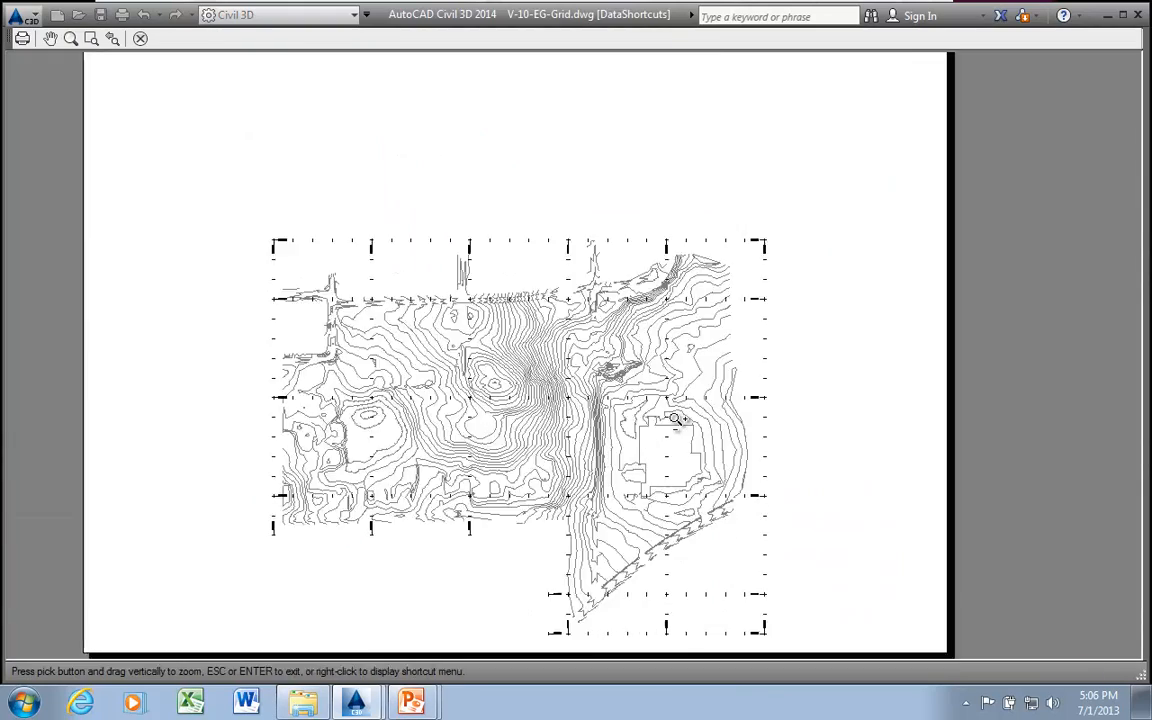
scroll(443, 543, up, 4)
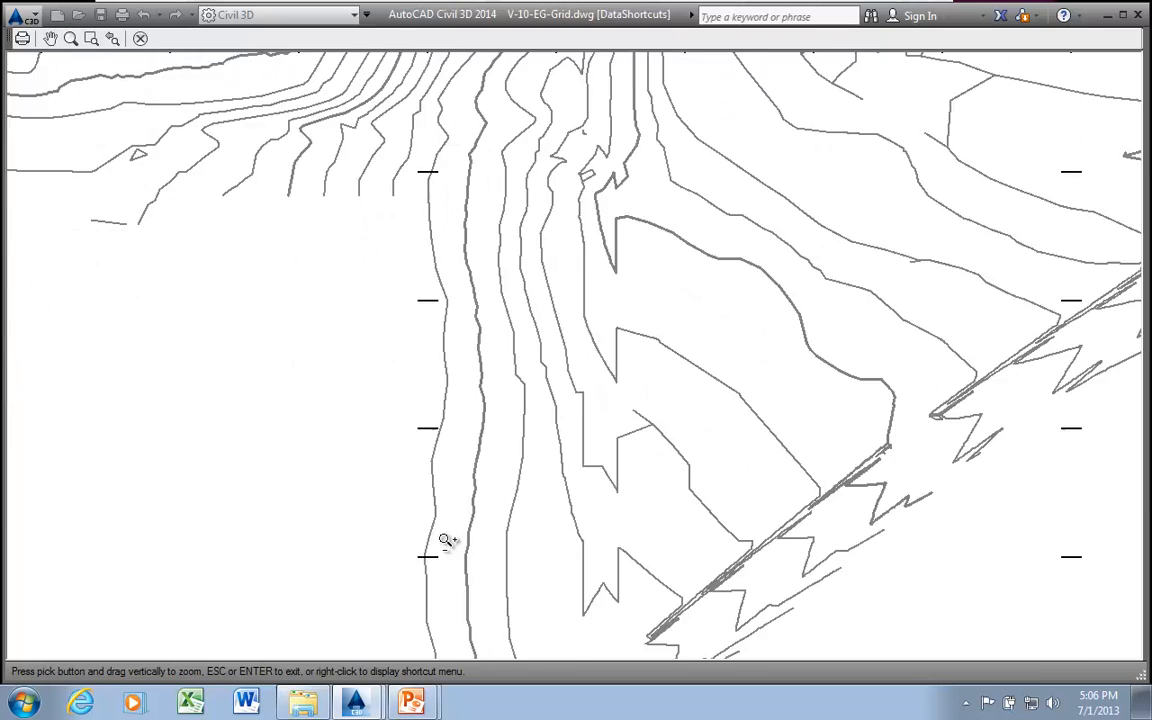
scroll(600, 476, down, 4)
middle_drag(584, 478, 686, 437)
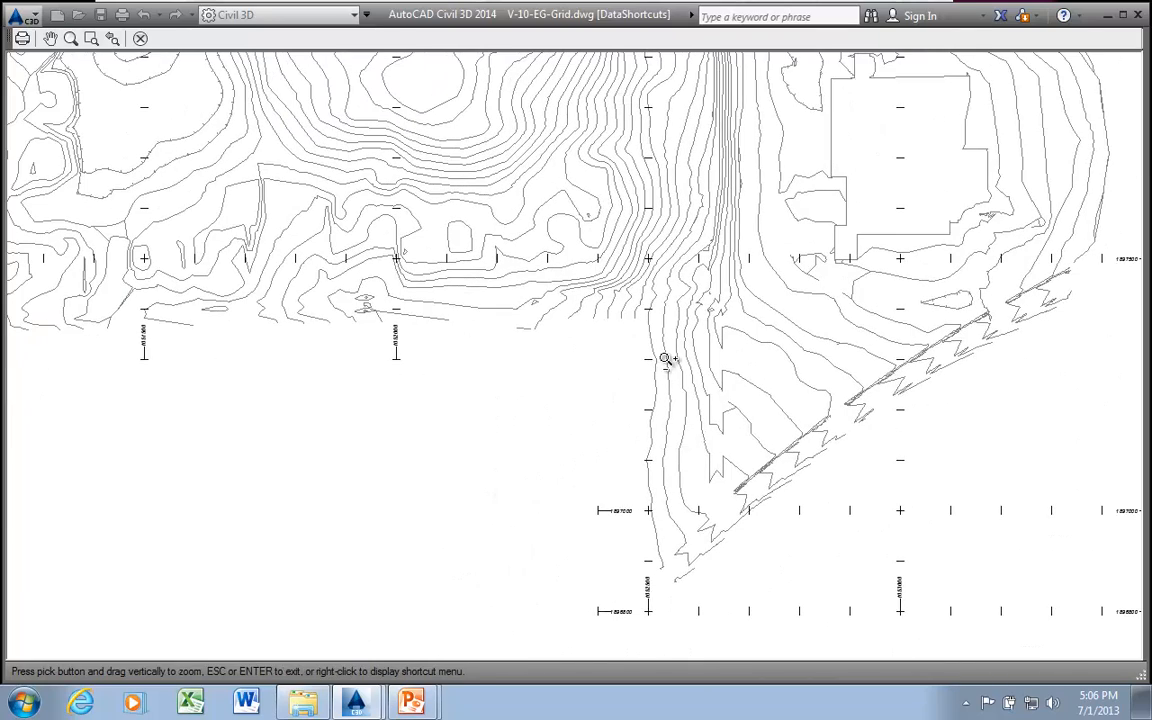
scroll(659, 488, down, 4)
middle_drag(702, 511, 641, 517)
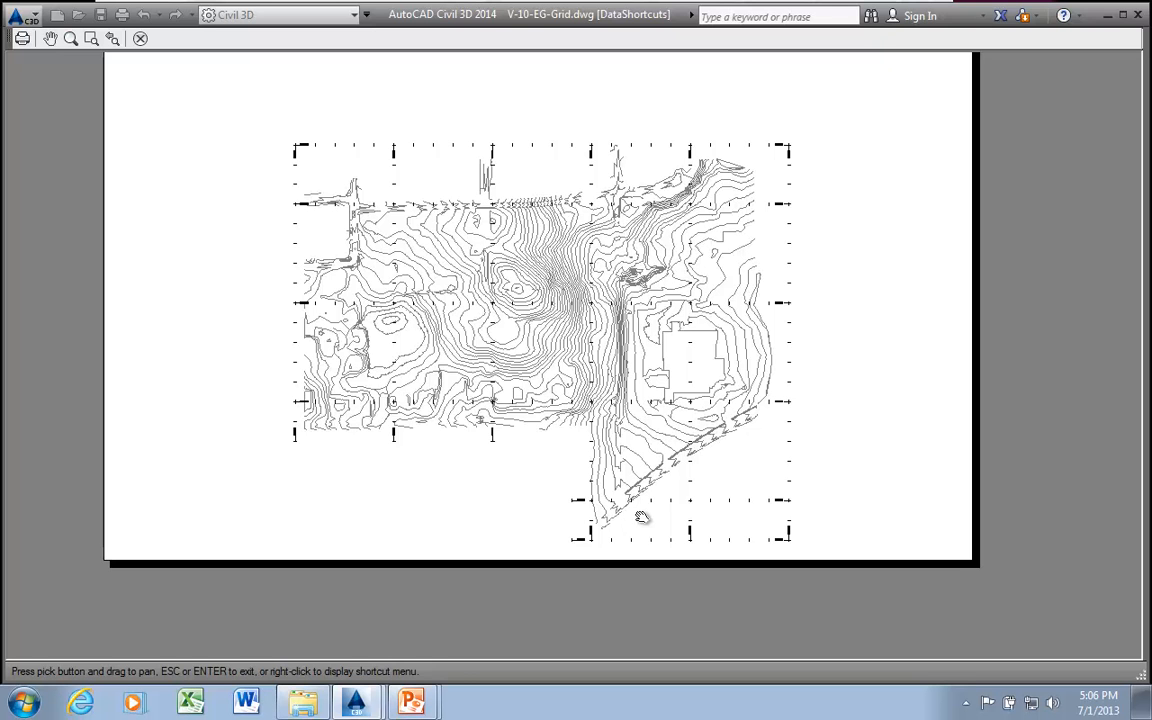
scroll(480, 390, up, 4)
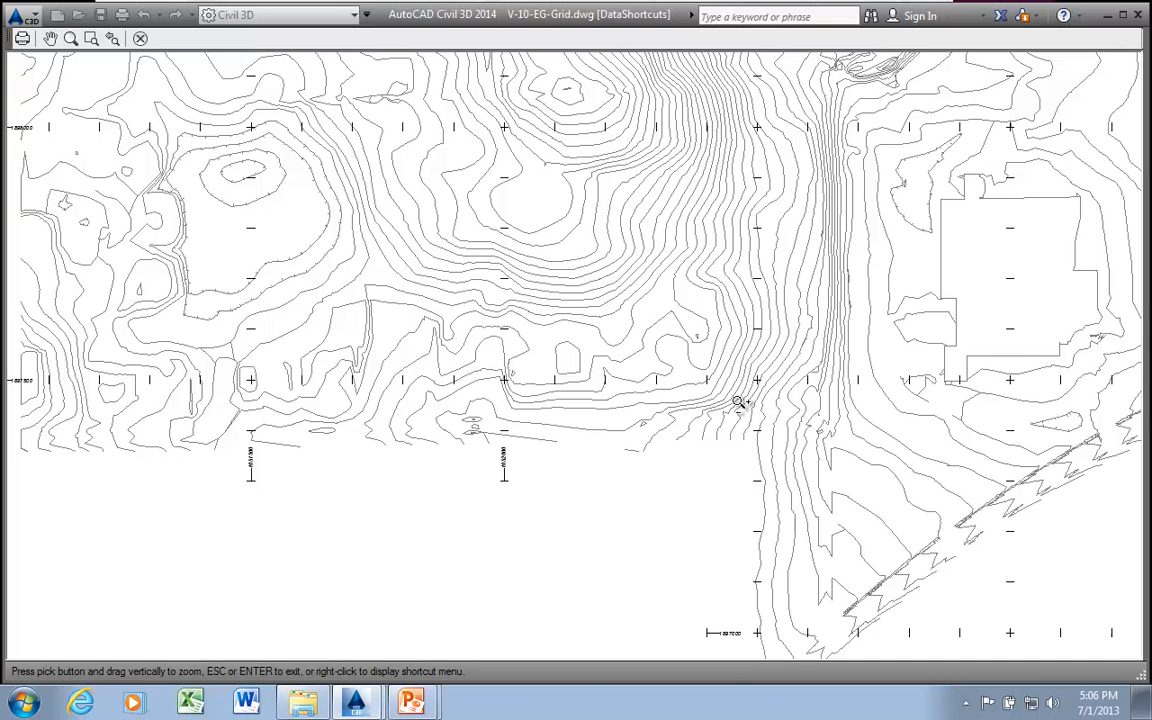
scroll(1005, 412, down, 5)
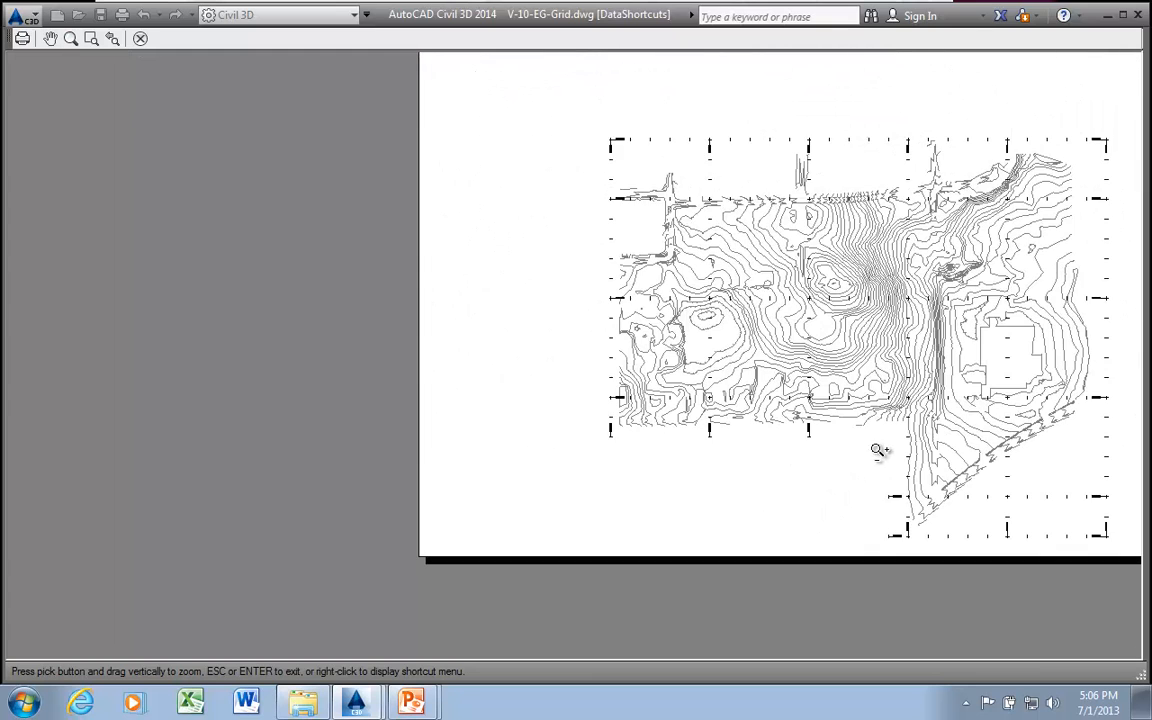
middle_drag(780, 375, 472, 380)
scroll(472, 378, up, 2)
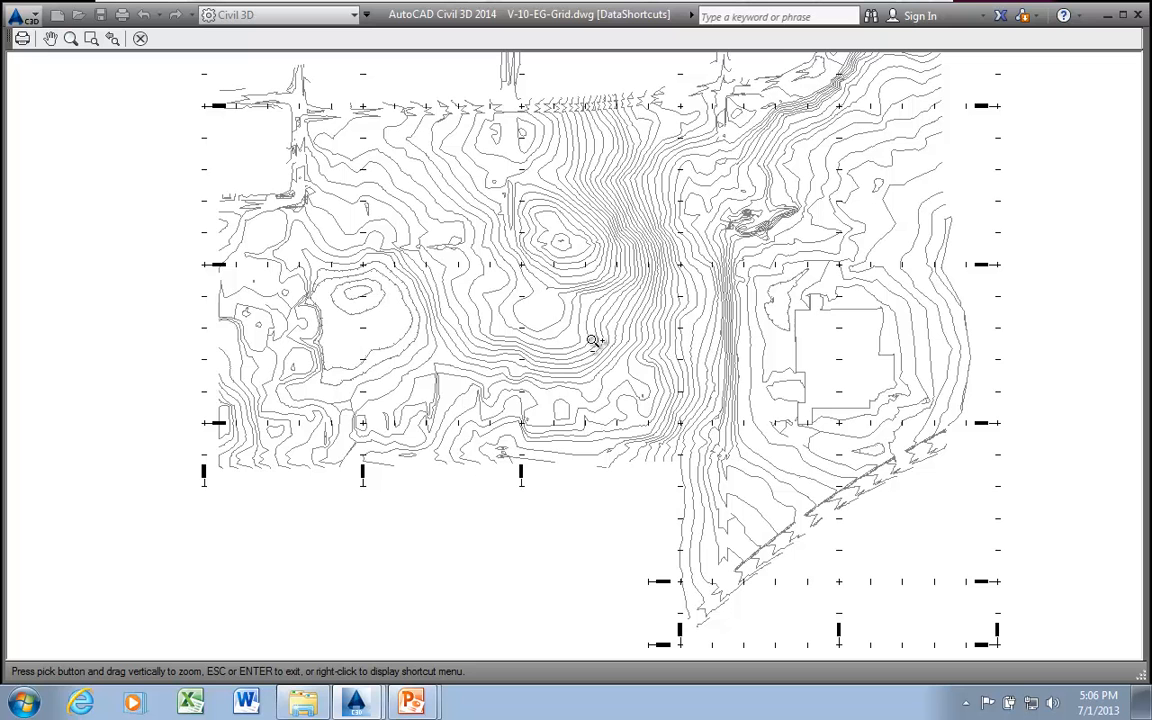
click(140, 40)
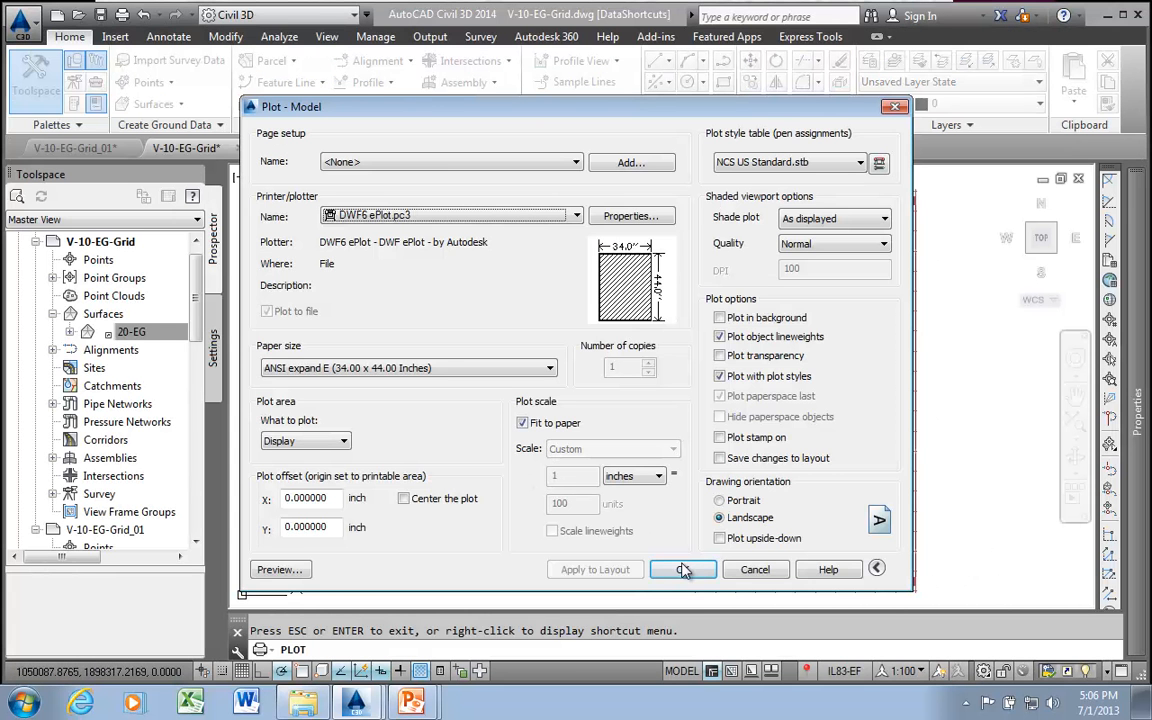
click(755, 570)
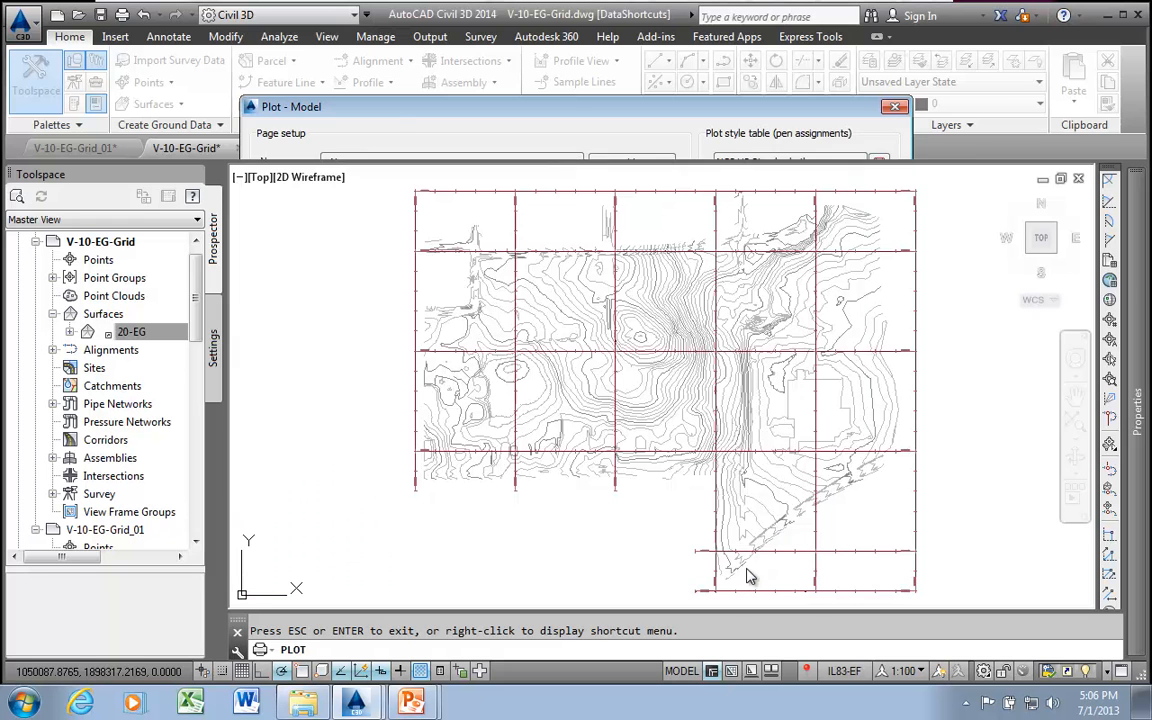
- Switch to the JumpStart_FreeTopicTraining slide show in PowerPoint and advance to the Annotative Grid Alignments slide
click(410, 702)
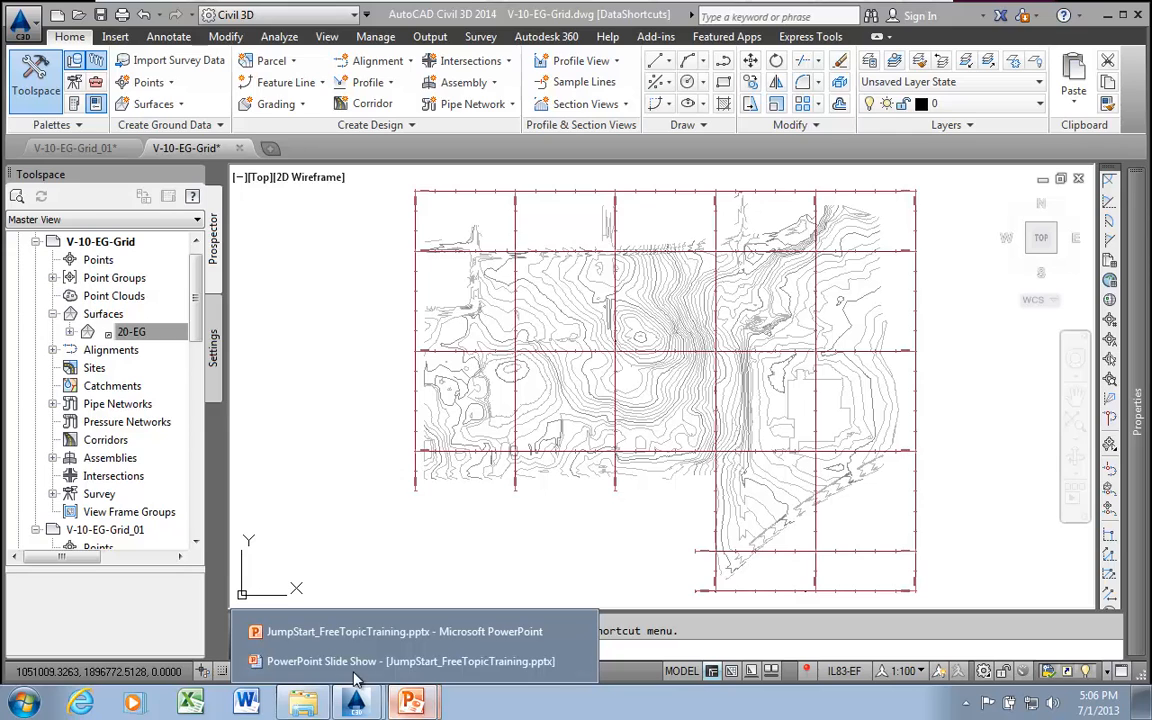
click(305, 596)
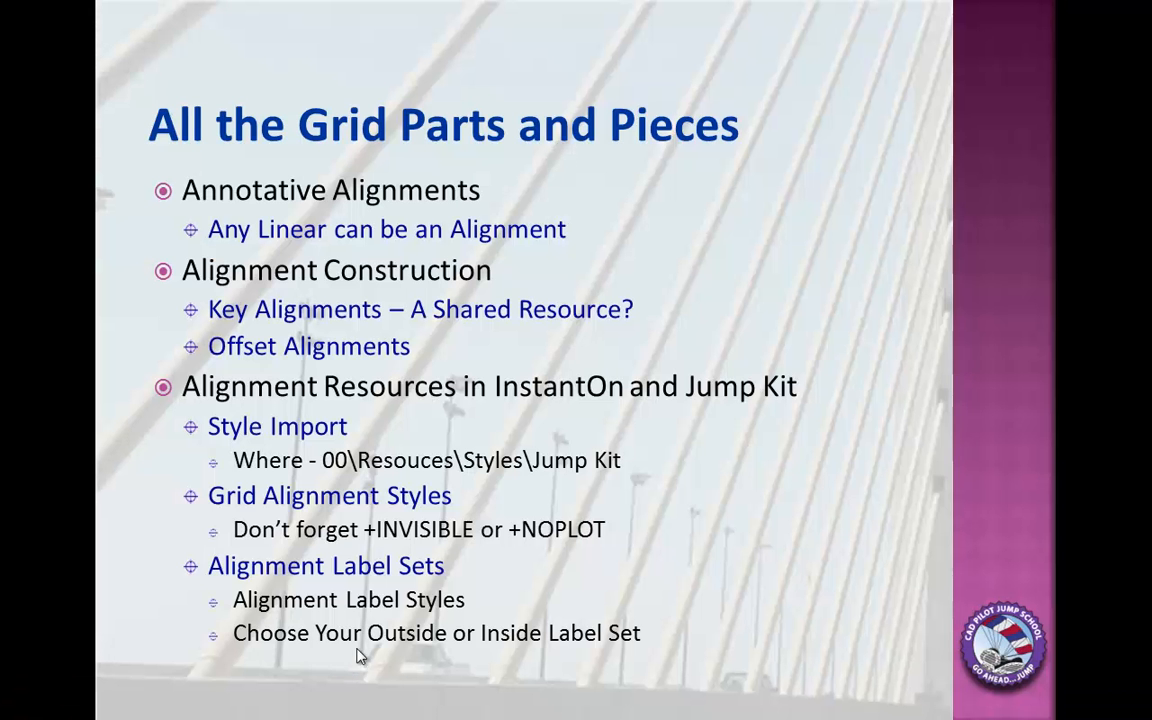
click(731, 484)
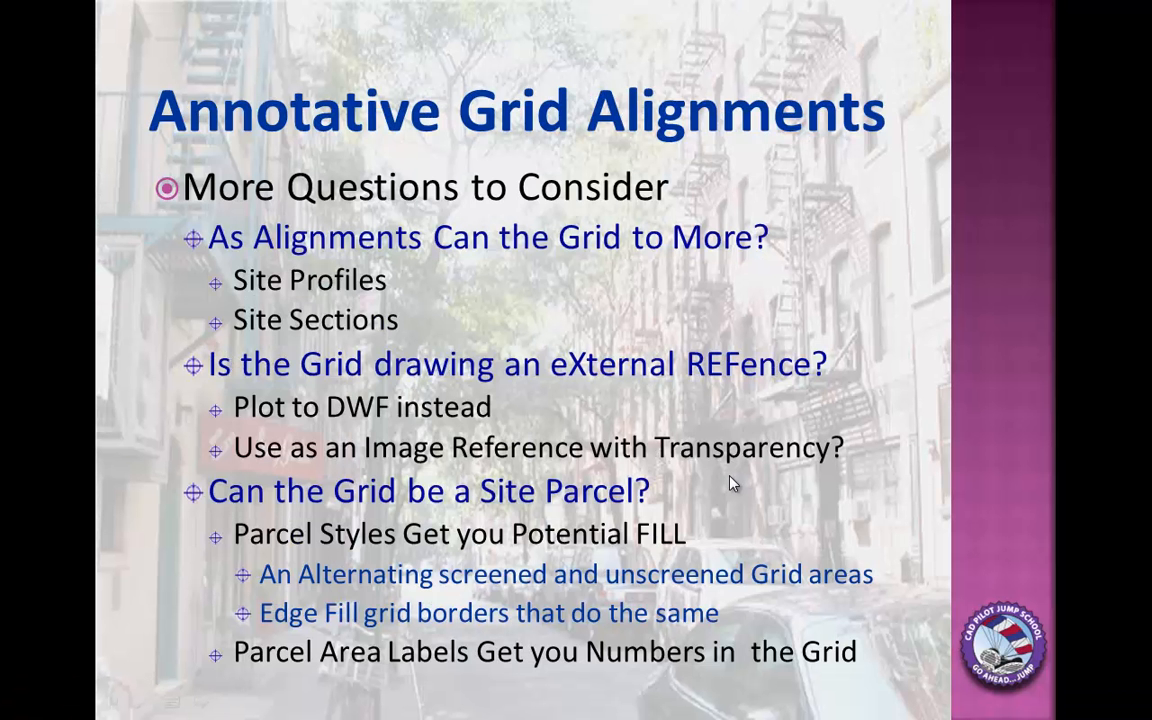